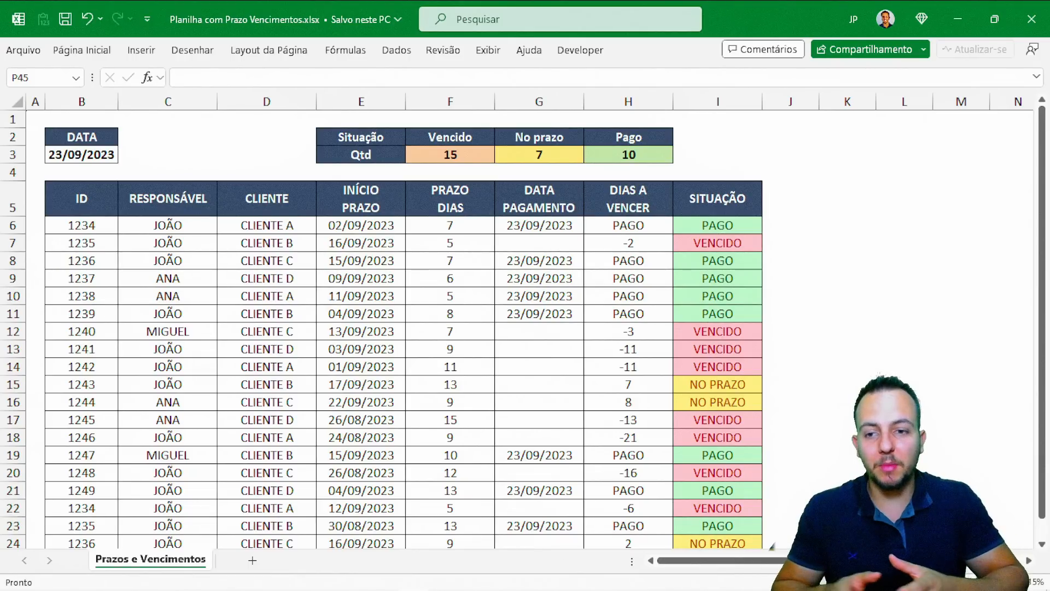
Recalculate the sheet three times until the summary shows 20 Vencido, 7 No prazo and 5 Pago
key("F9")
key("F9")
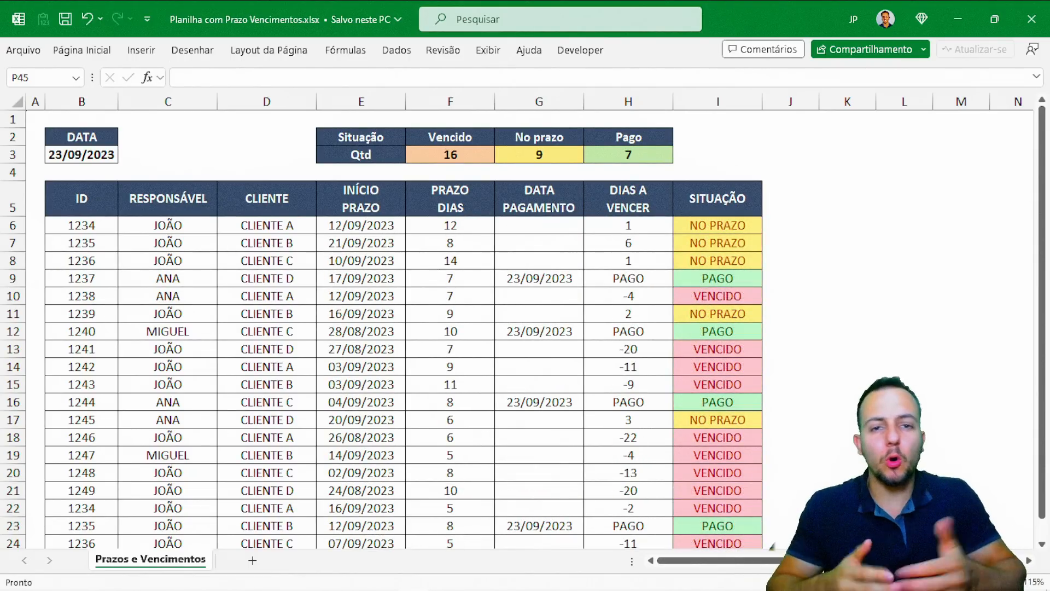
key("F9")
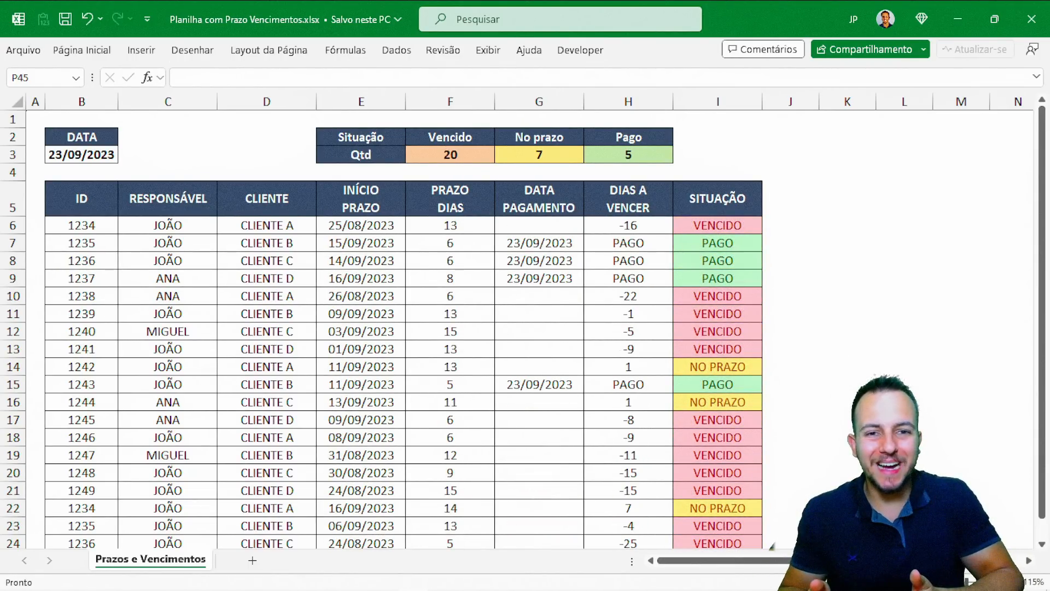
key("F9")
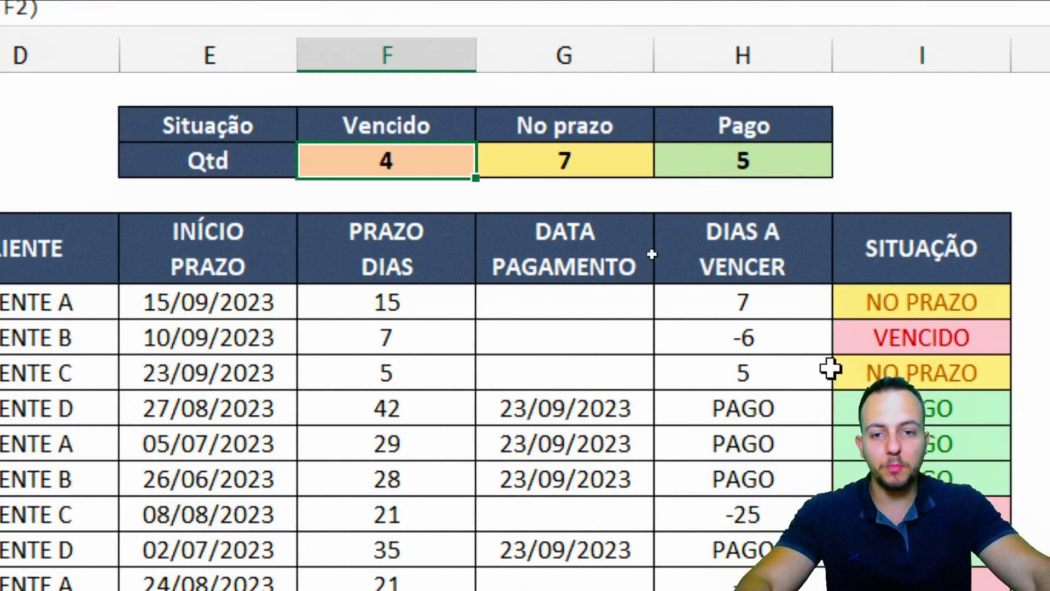
left_click(754, 134)
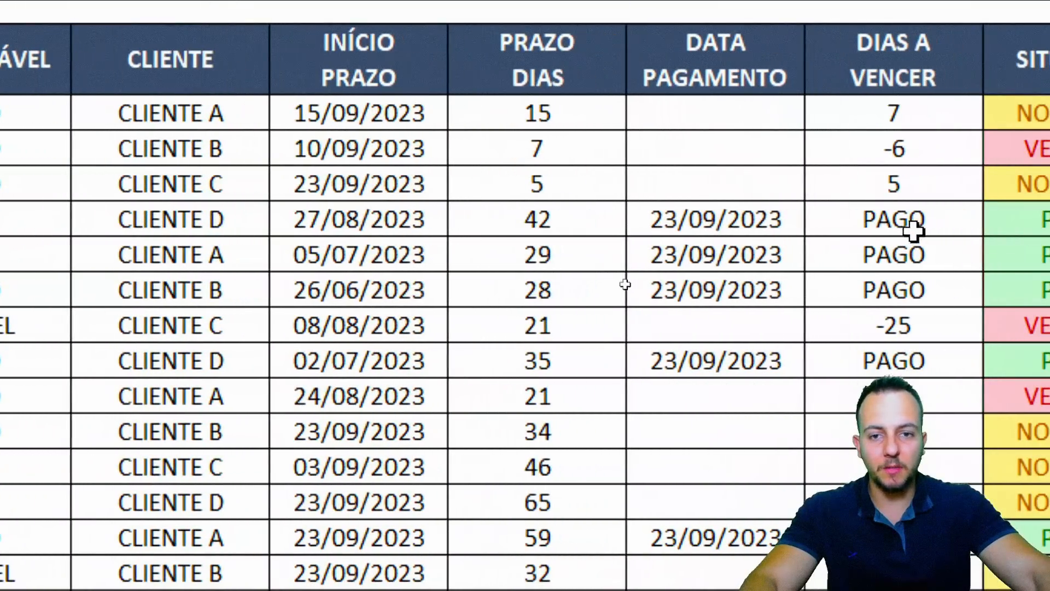
left_click_drag(402, 60, 409, 395)
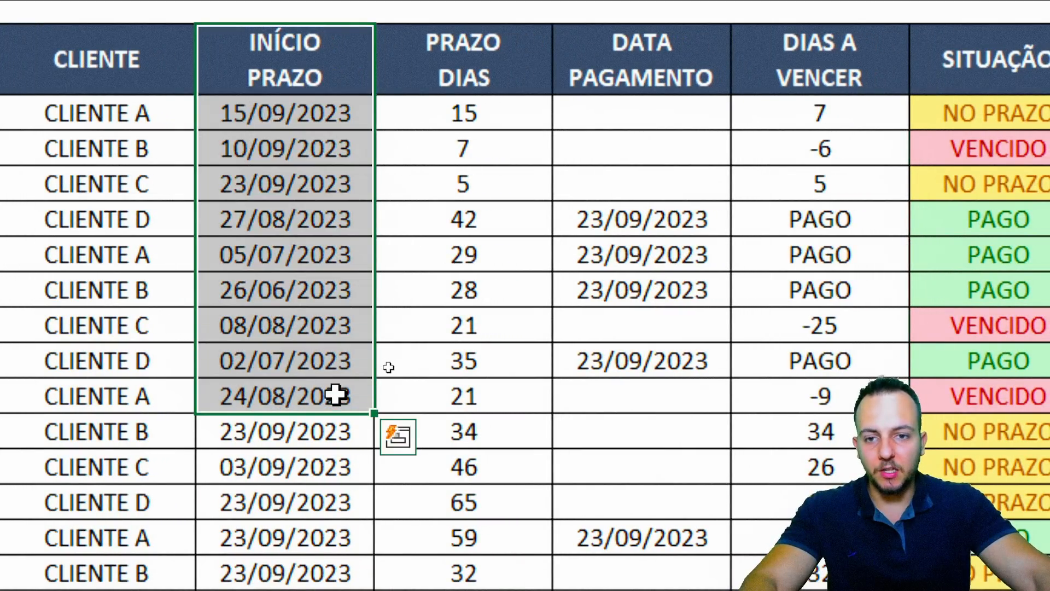
left_click_drag(504, 77, 499, 355)
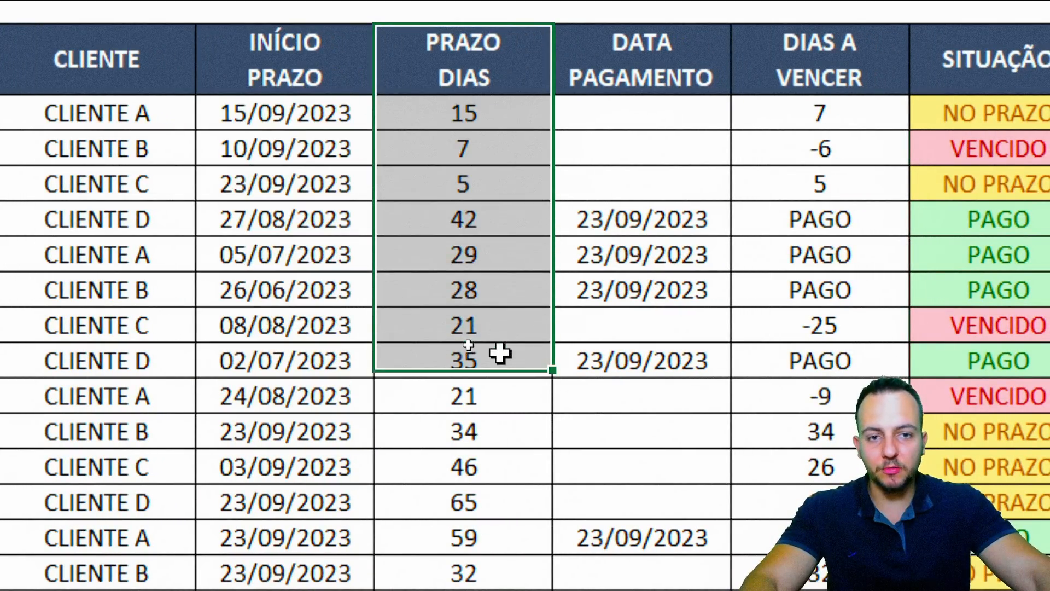
left_click_drag(451, 78, 451, 384)
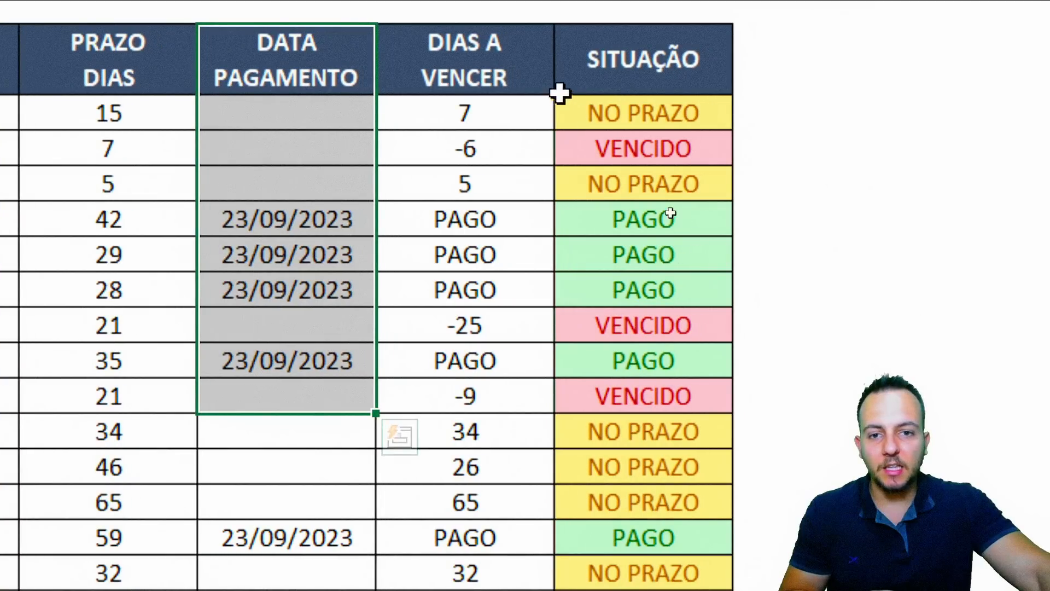
left_click_drag(678, 82, 639, 324)
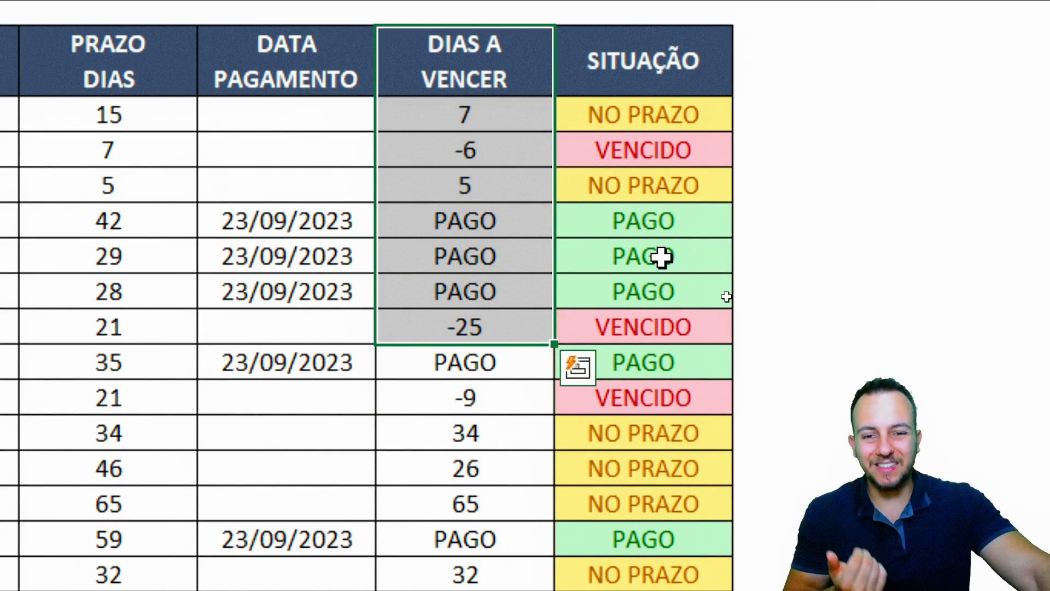
left_click_drag(322, 256, 459, 254)
left_click(310, 213)
left_click_drag(309, 213, 314, 290)
key("Delete")
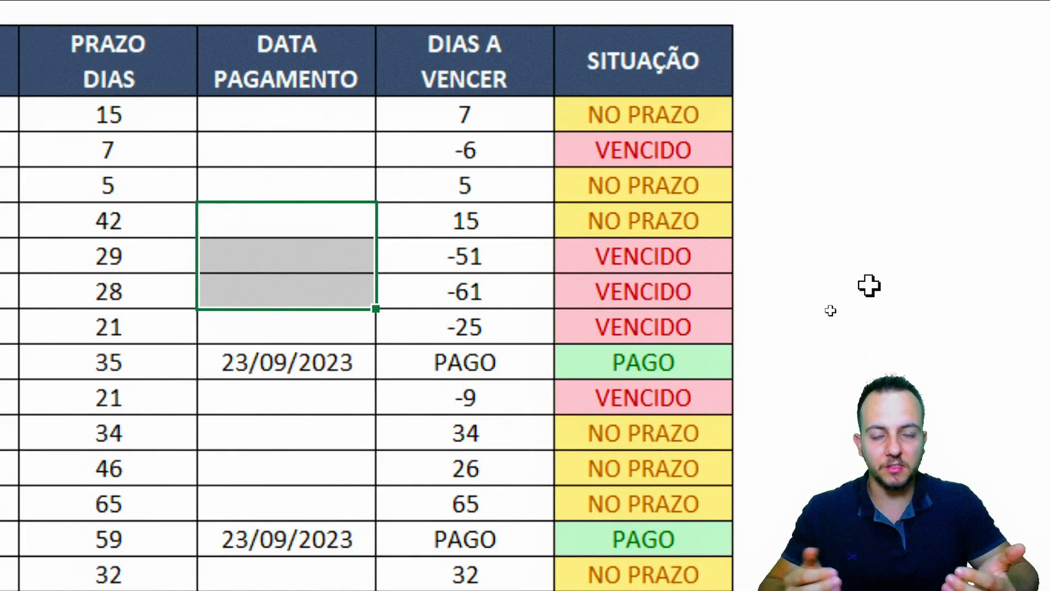
key("ctrl+z")
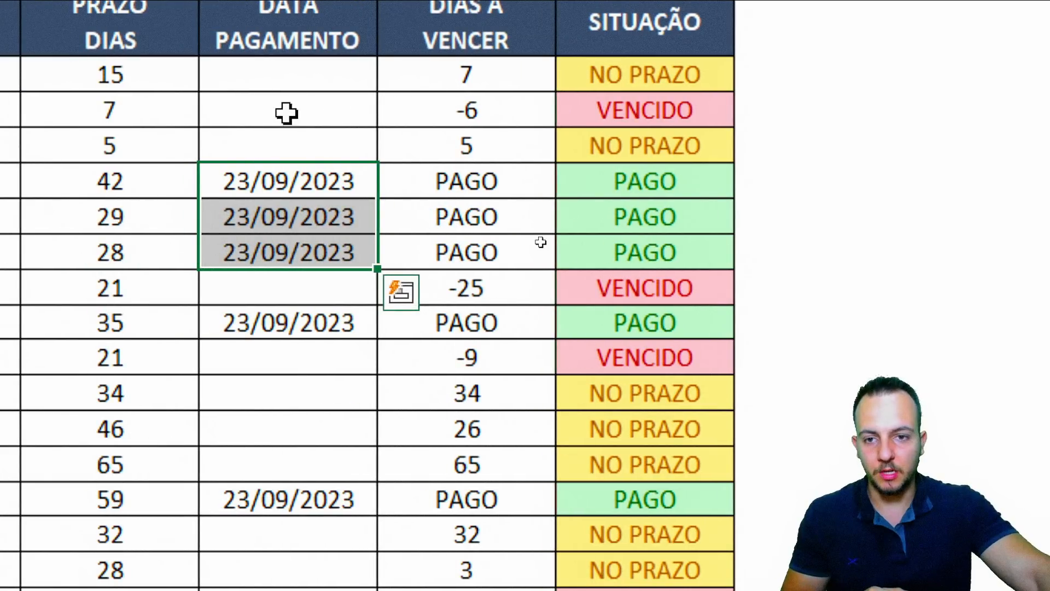
left_click_drag(155, 77, 189, 563)
left_click_drag(318, 523, 317, 563)
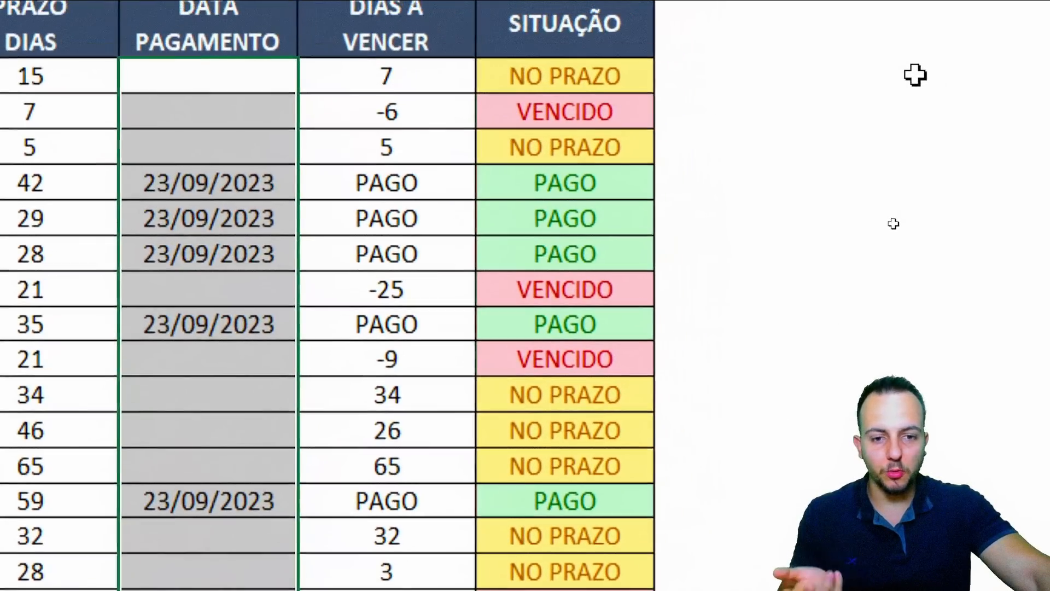
key("Delete")
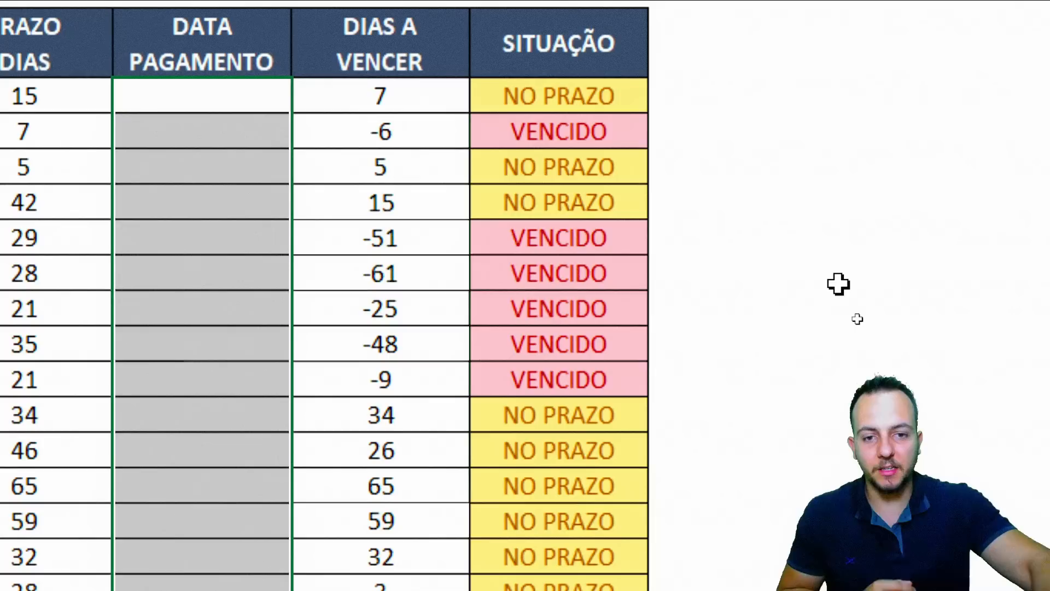
key("ctrl+z")
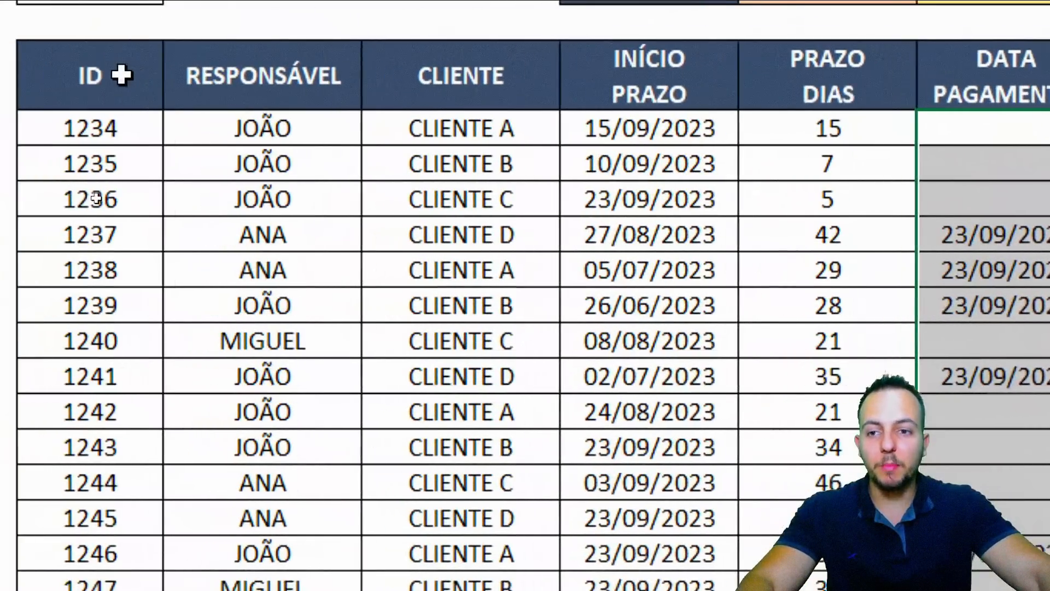
left_click(122, 75)
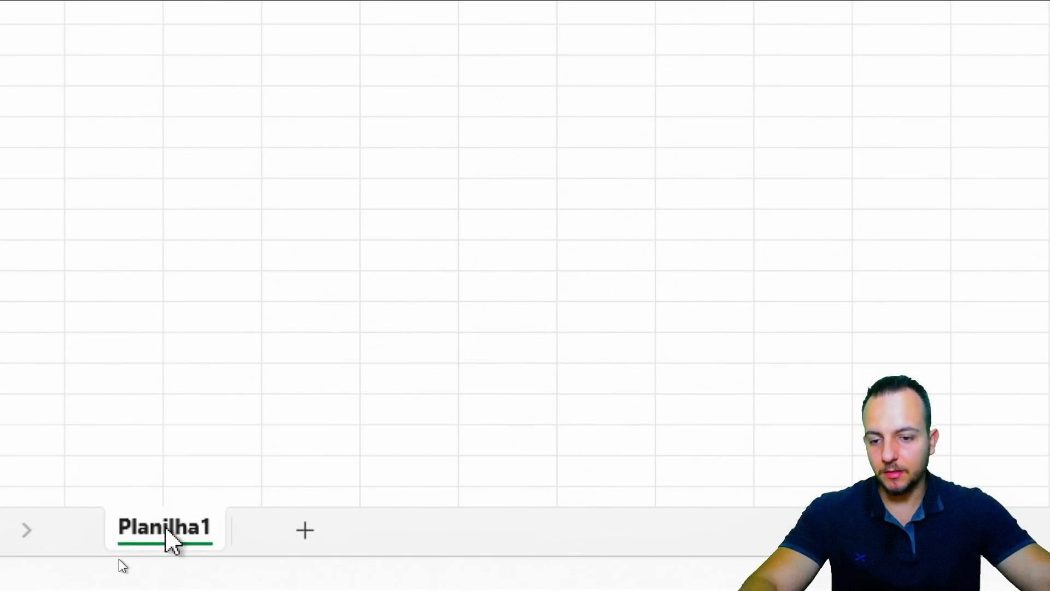
Rename the Planilha1 sheet tab to 'Prazos e Vencimentos'
right_click(166, 528)
left_click(306, 144)
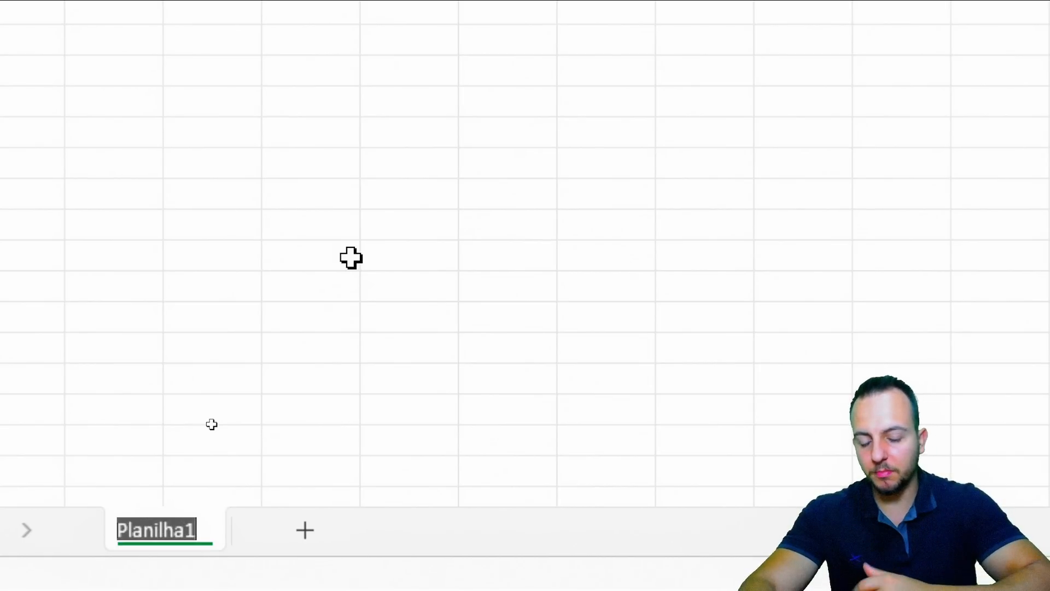
type("Prazos e Vencim")
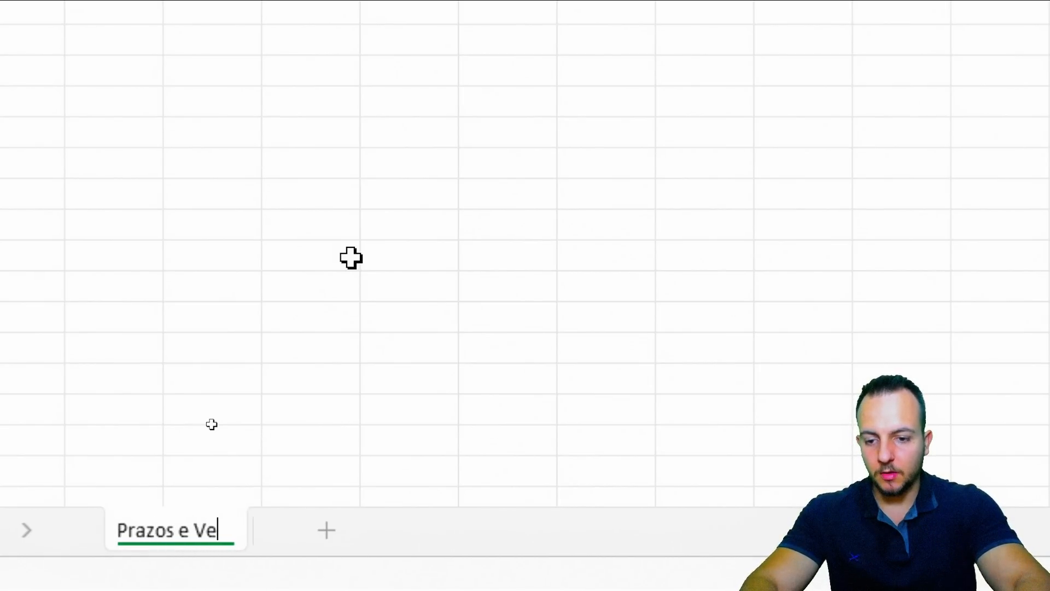
type("entos")
key("Return")
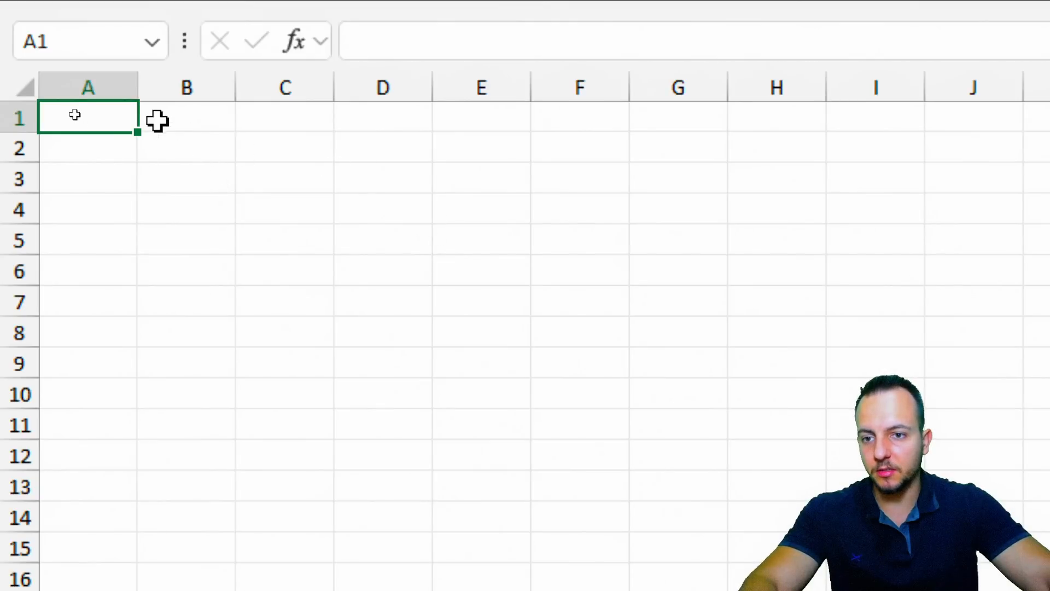
Narrow column A, label B2 as DATA and enter 23/09/2023 in B3
left_click_drag(140, 96, 80, 112)
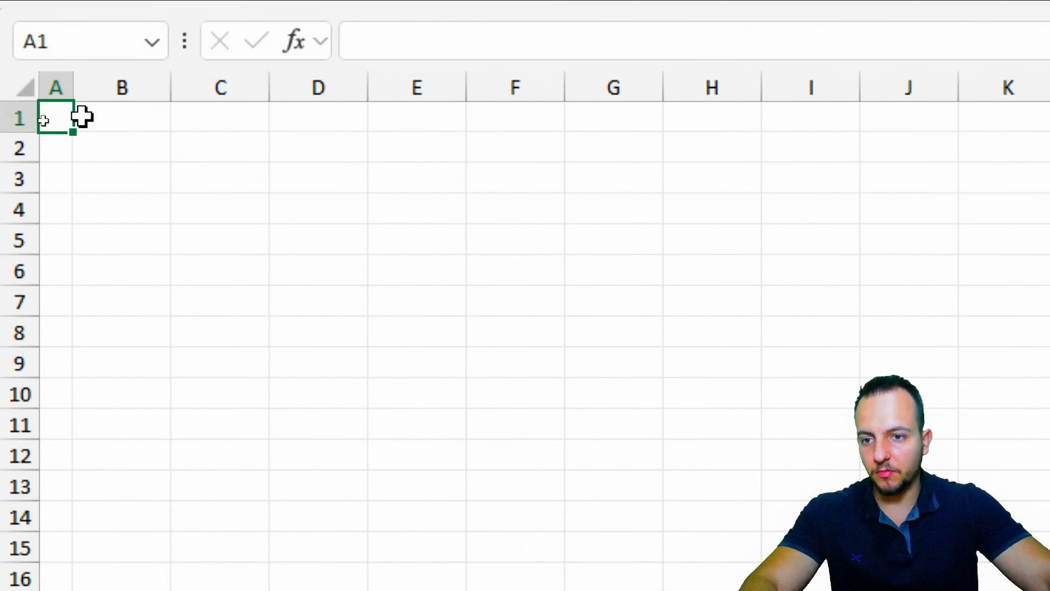
left_click(114, 148)
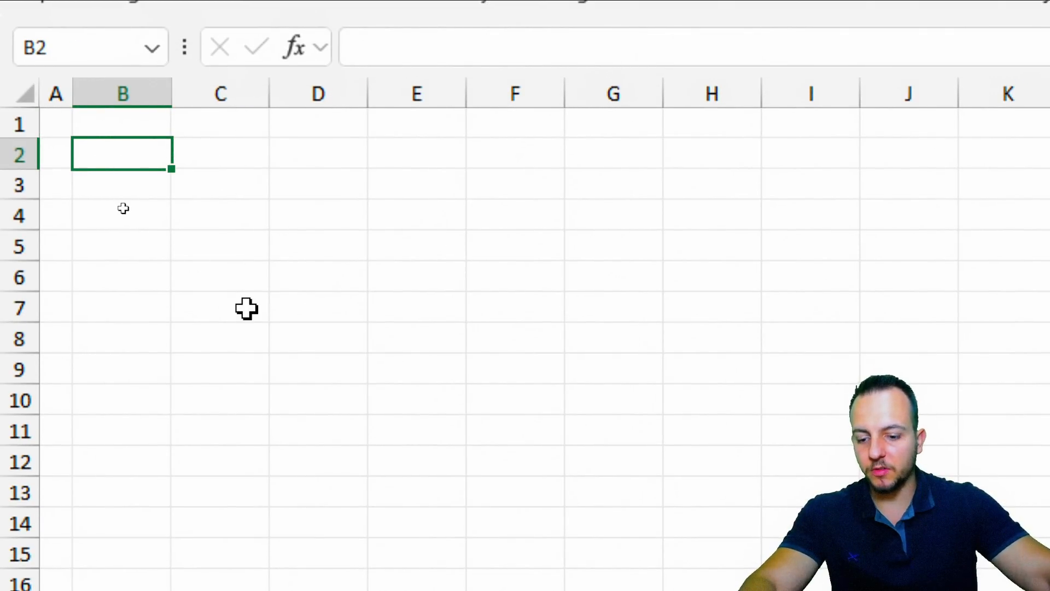
type("DATA")
key("Return")
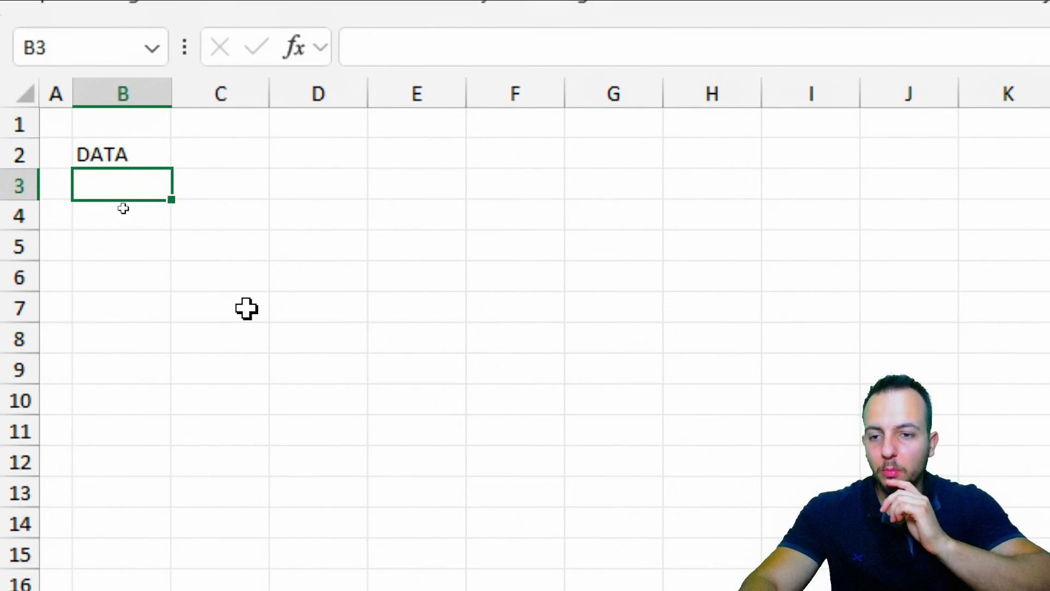
type("23/")
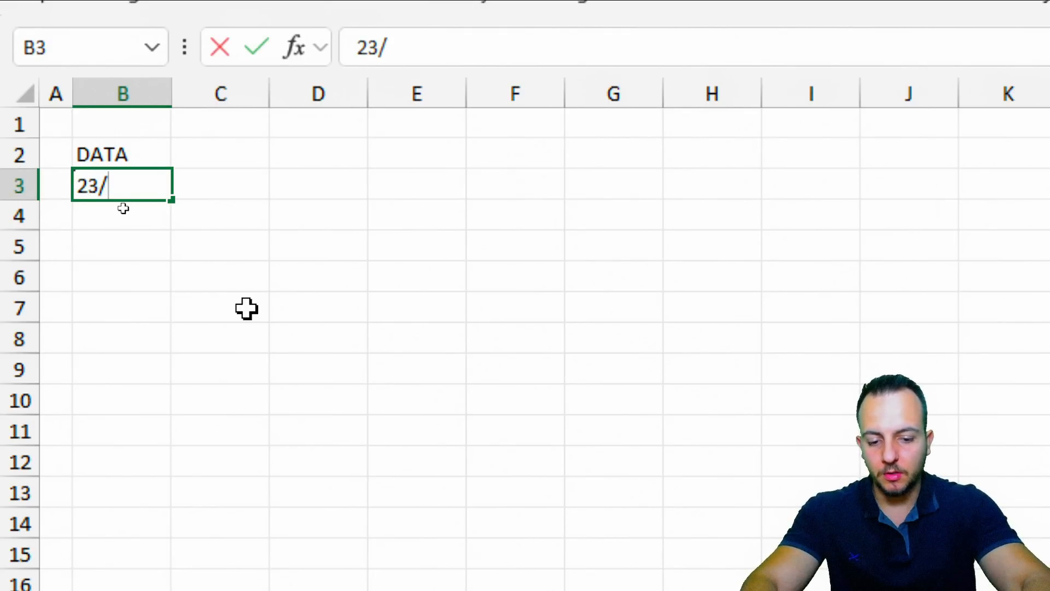
type("09/2023")
key("Return")
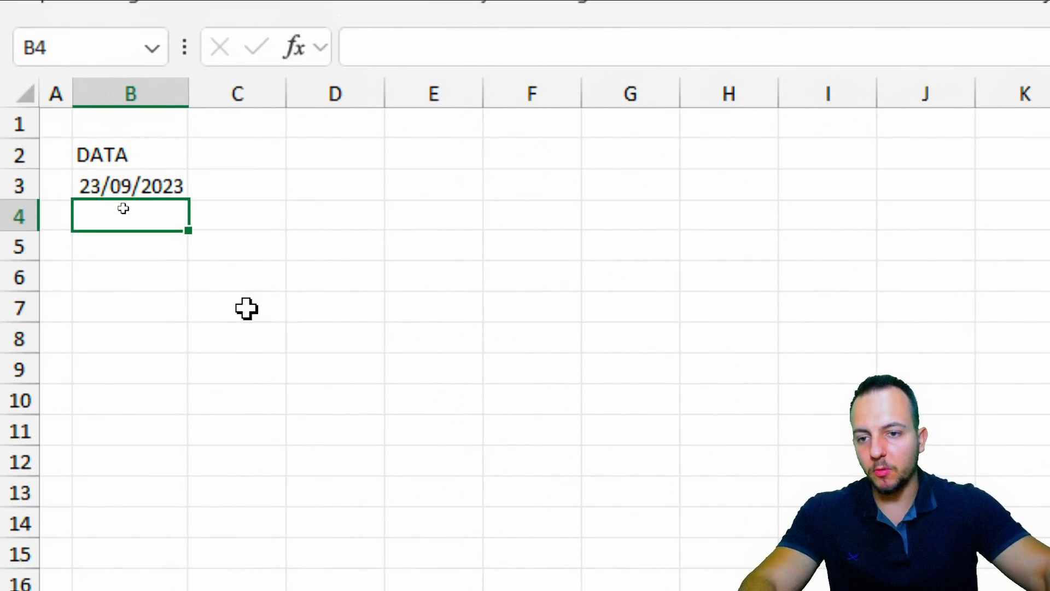
Highlight the date cell B3 with on-screen pen annotations
left_click(134, 186)
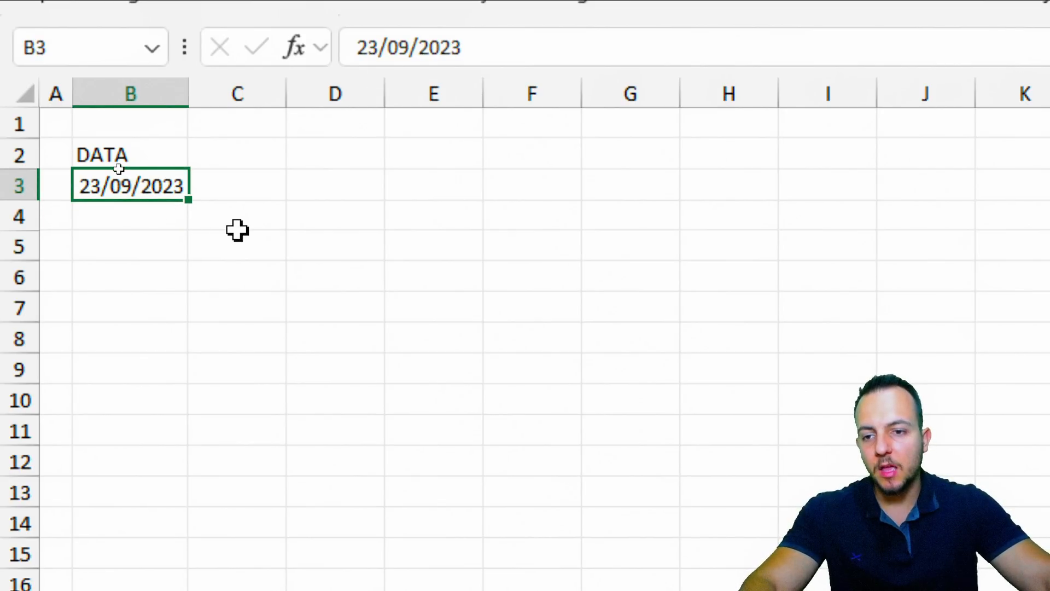
key("ctrl+2")
mouse_move(72, 164)
left_mouse_down()
mouse_move(191, 212)
mouse_move(317, 199)
left_mouse_up()
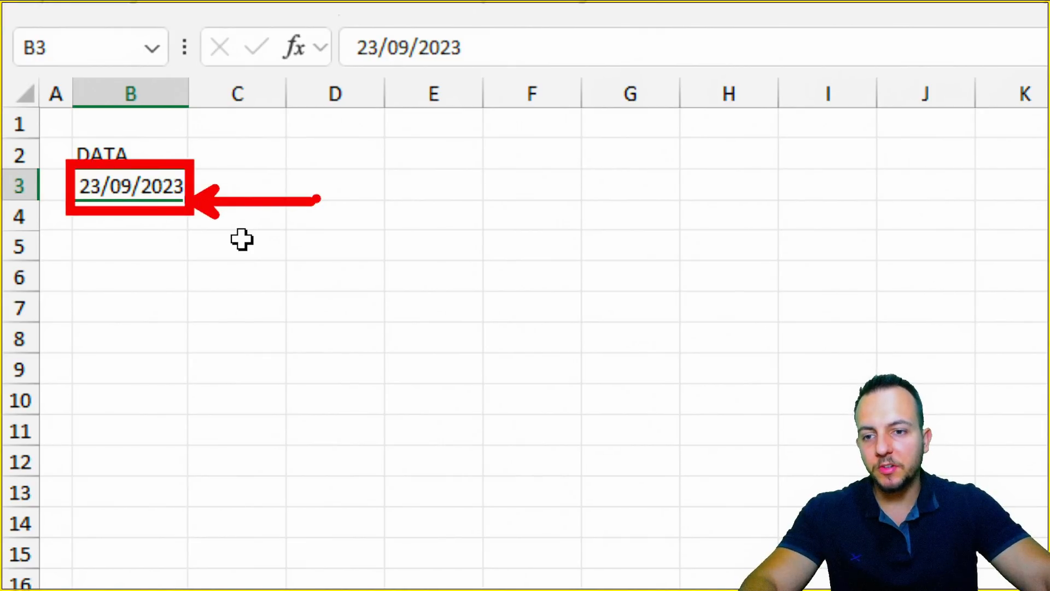
key("ctrl+z")
key("ctrl+z")
left_click_drag(155, 217, 210, 344)
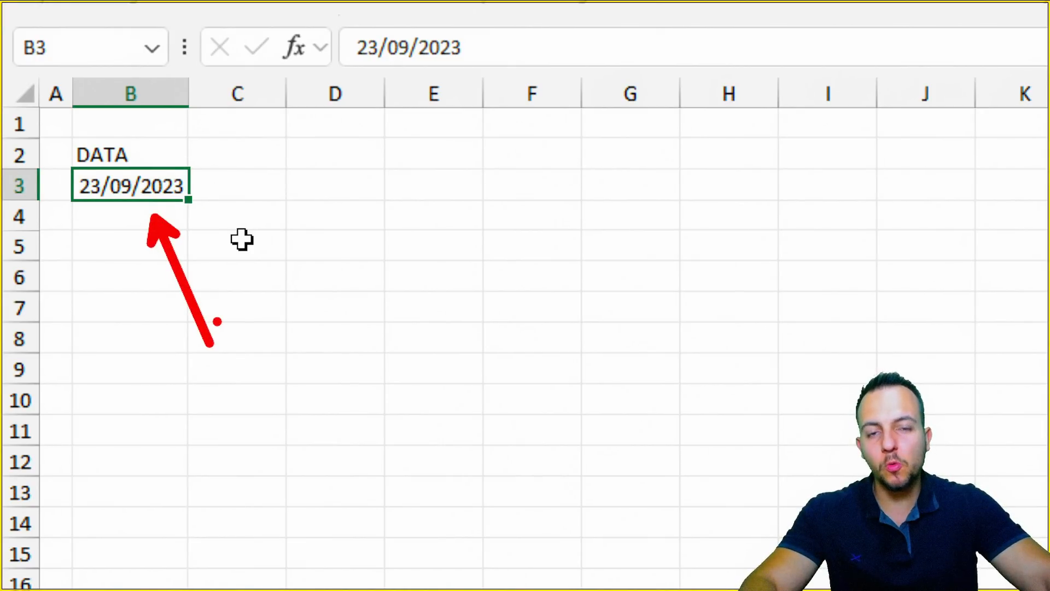
mouse_move(60, 157)
left_mouse_down()
mouse_move(211, 214)
mouse_move(341, 189)
left_mouse_up()
mouse_move(219, 143)
left_mouse_down()
mouse_move(115, 132)
mouse_move(221, 158)
mouse_move(189, 127)
left_mouse_up()
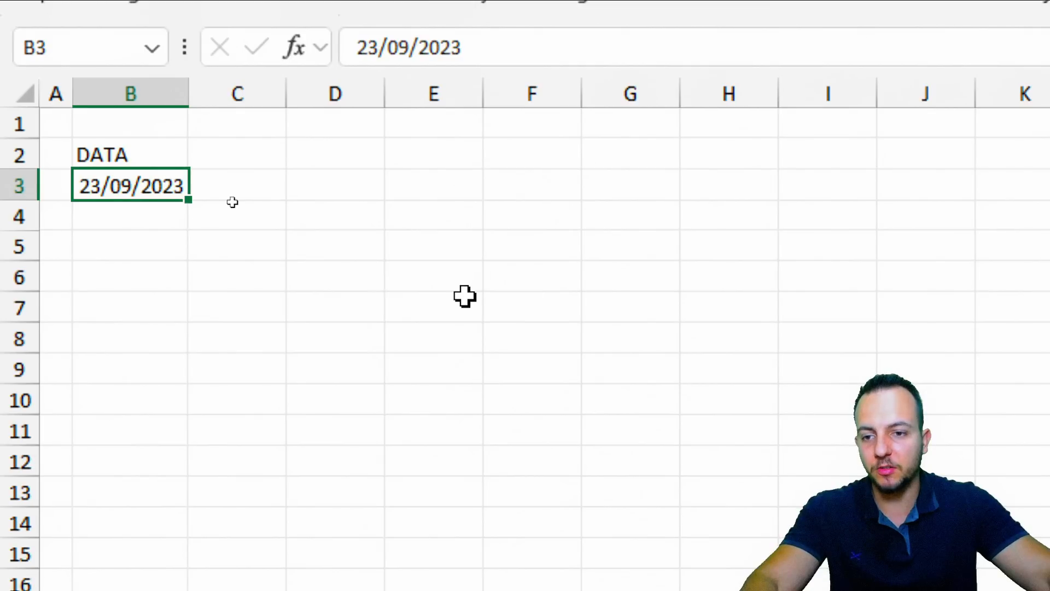
Replace the fixed date in B3 with the =HOJE() formula showing today's date
key("Delete")
type("=hoje")
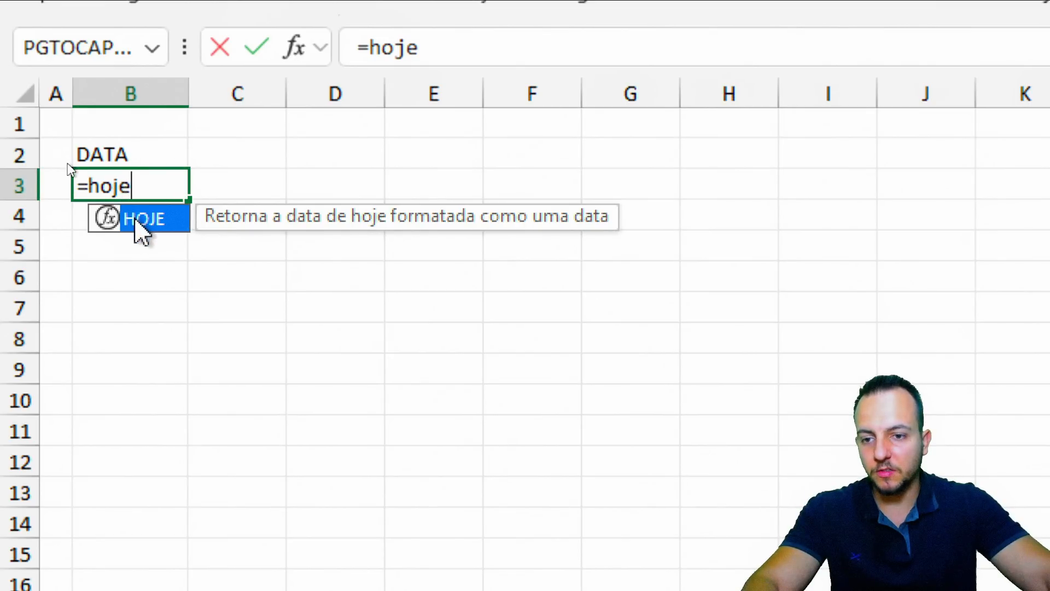
double_click(137, 220)
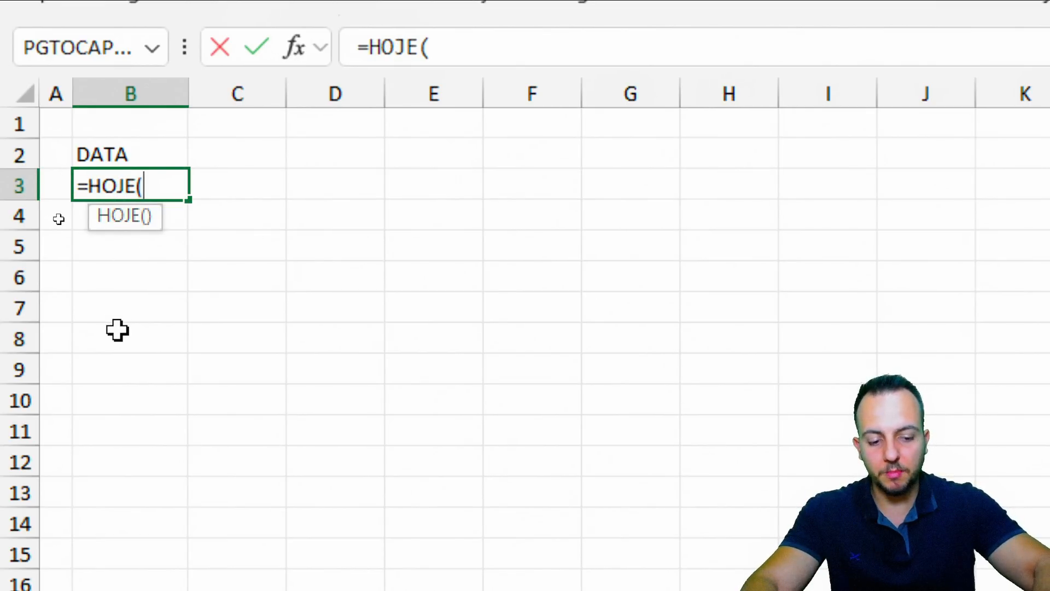
key("Return")
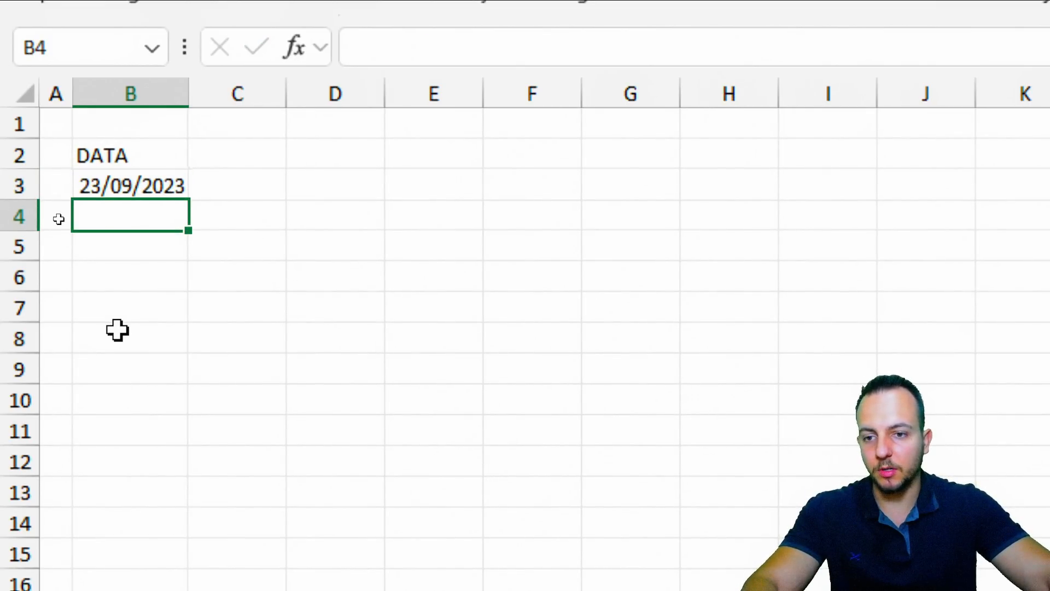
left_click(149, 191)
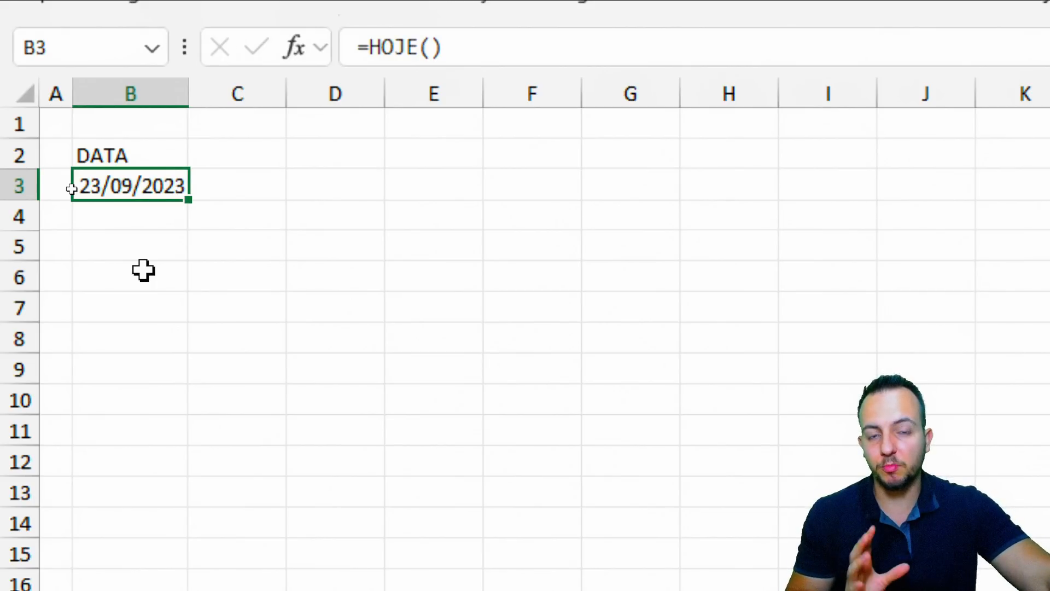
left_click(137, 236)
left_click(146, 186)
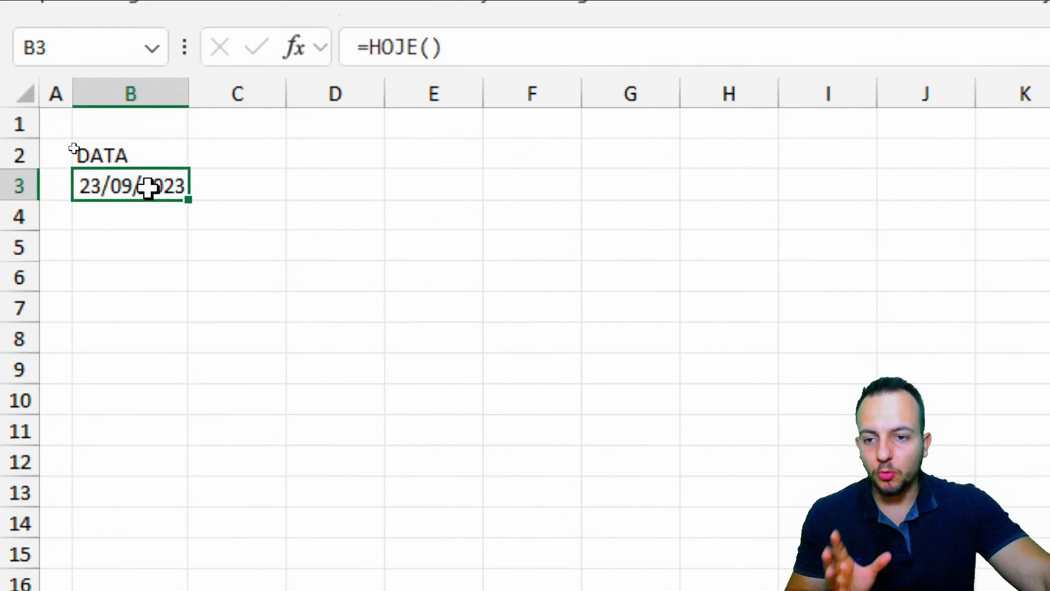
double_click(148, 188)
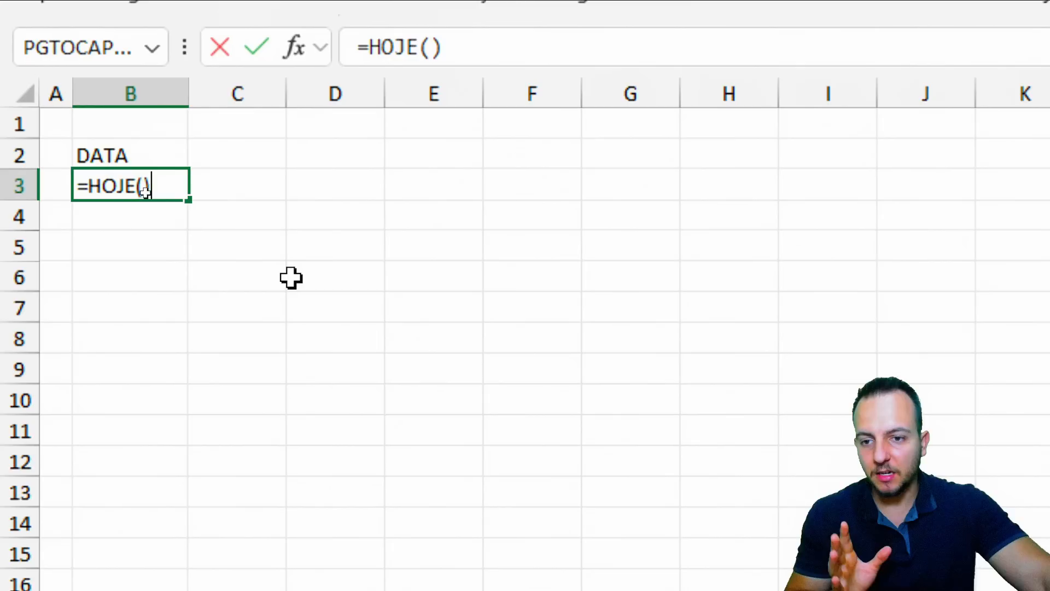
key("Return")
key("Return")
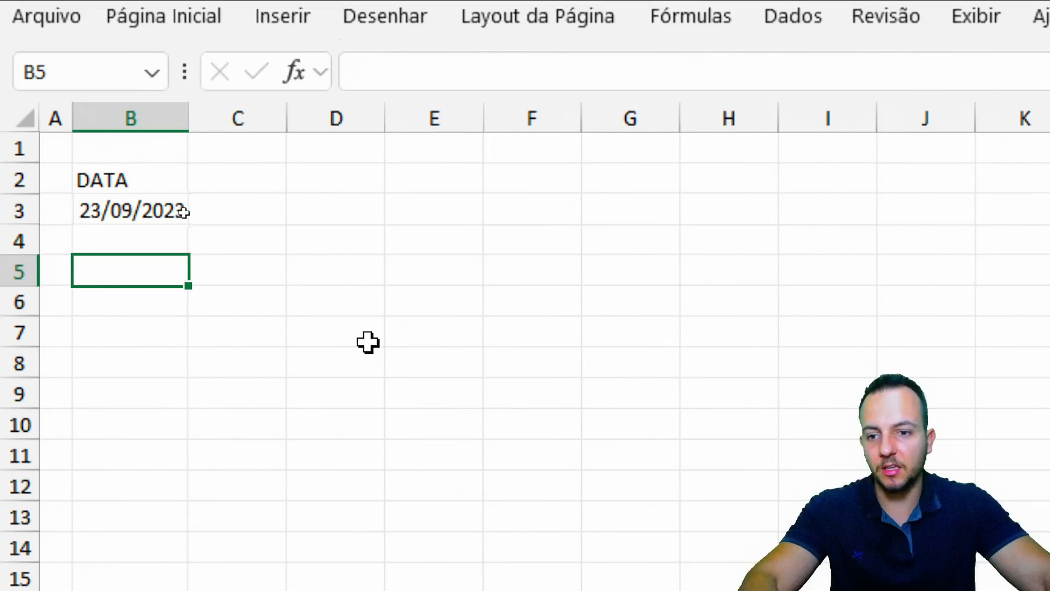
Circle the DATA heading and its date with the on-screen pen, then clear the marks
key("ctrl+2")
mouse_move(55, 188)
left_mouse_down()
mouse_move(203, 234)
mouse_move(383, 225)
left_mouse_up()
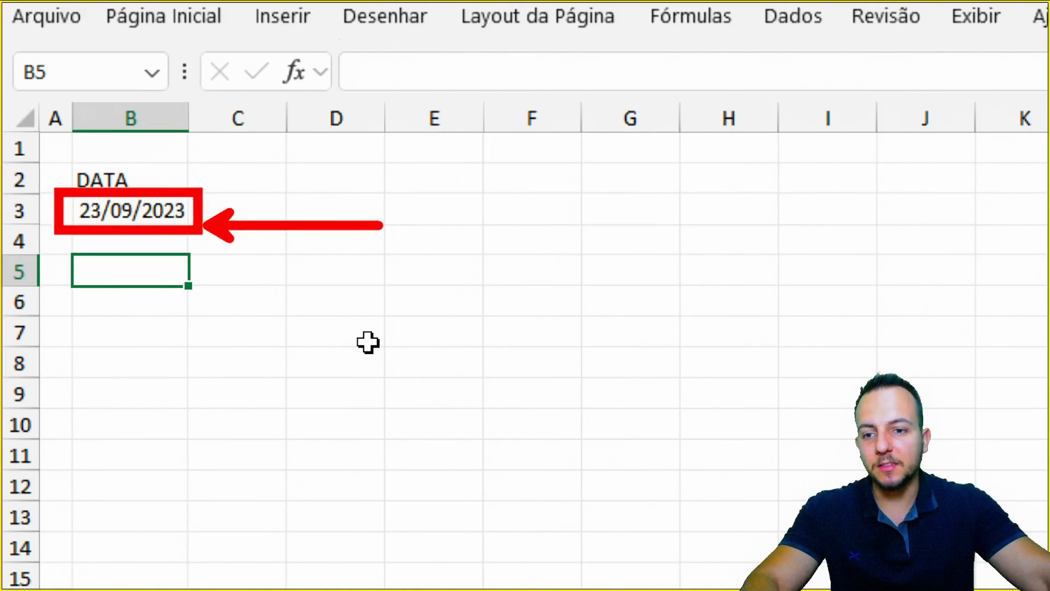
mouse_move(176, 168)
left_mouse_down()
mouse_move(222, 189)
mouse_move(174, 163)
left_mouse_up()
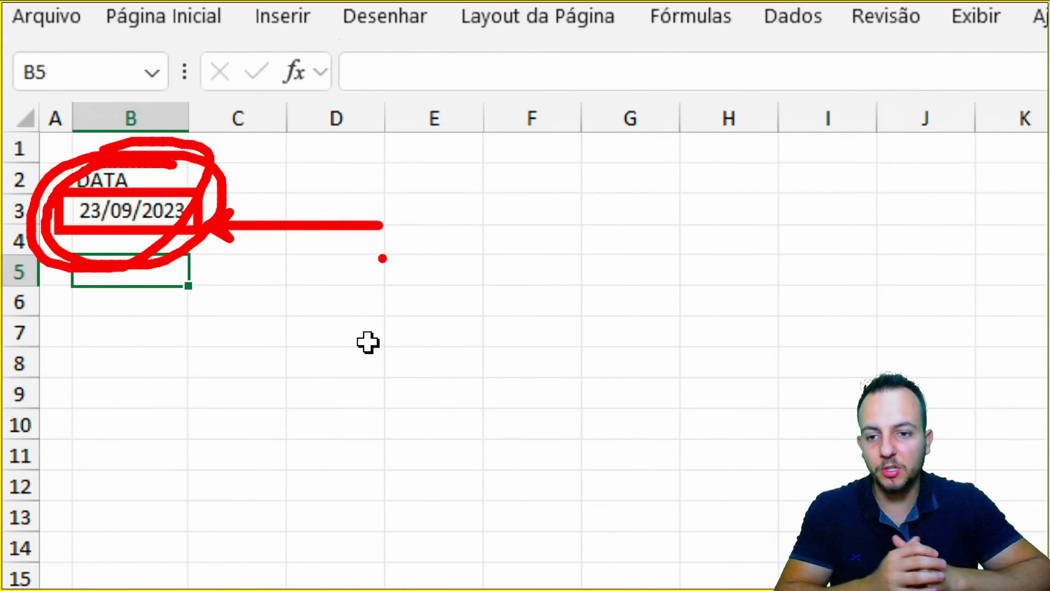
key("Escape")
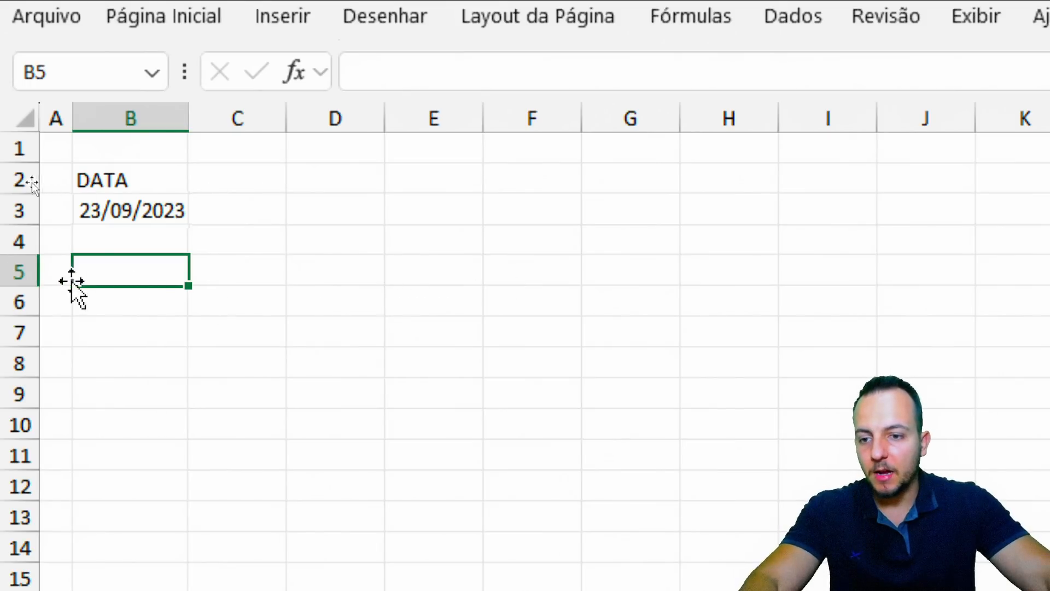
left_click(13, 267)
left_click(143, 277)
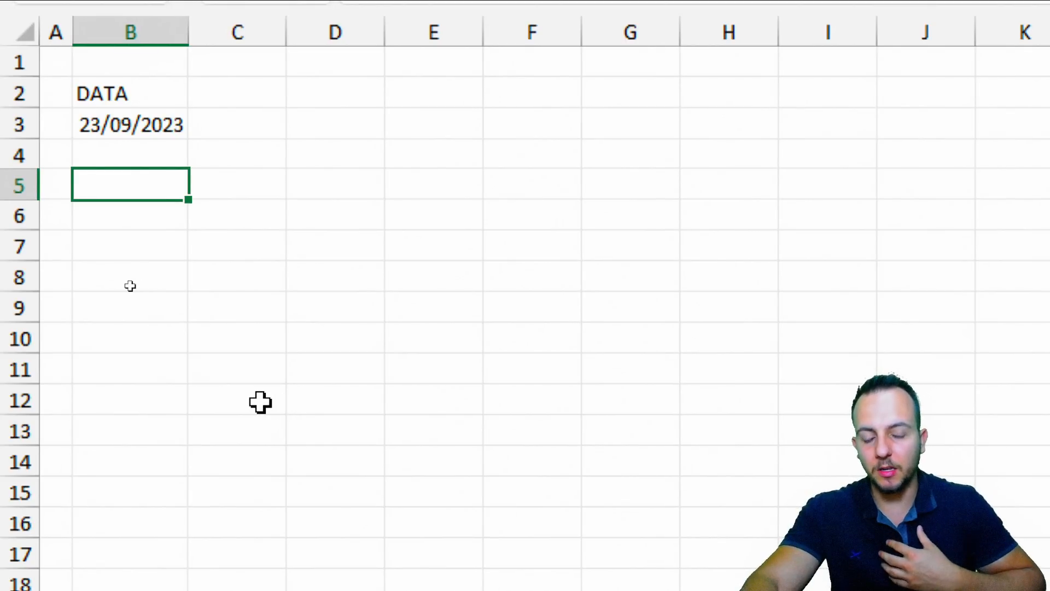
Enter the ID, RESPONSÁVEL and CLIENTE headers in B5 through D5
type("ID")
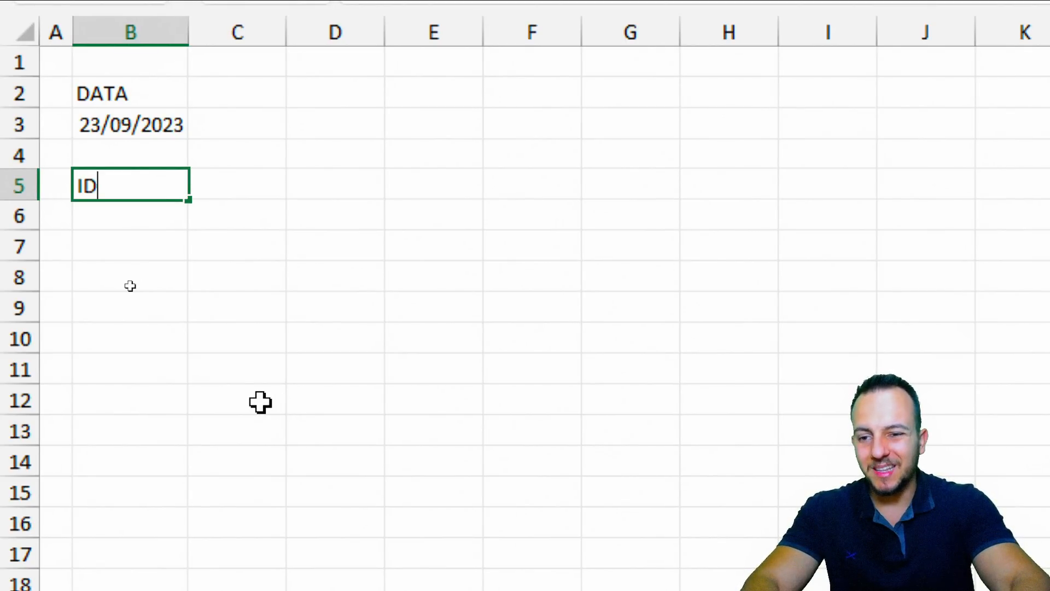
key("Tab")
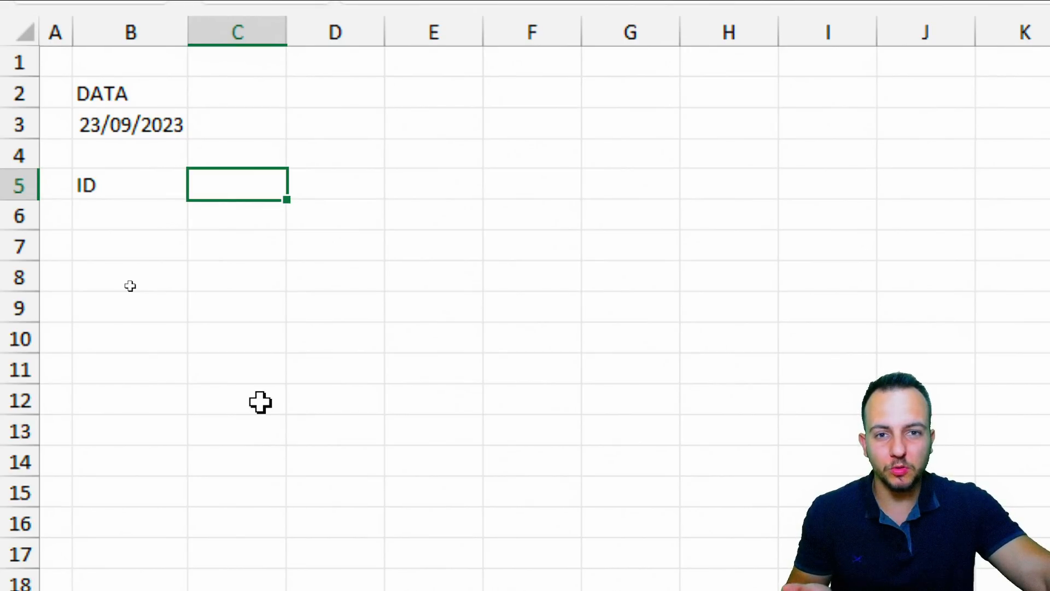
left_click(119, 192)
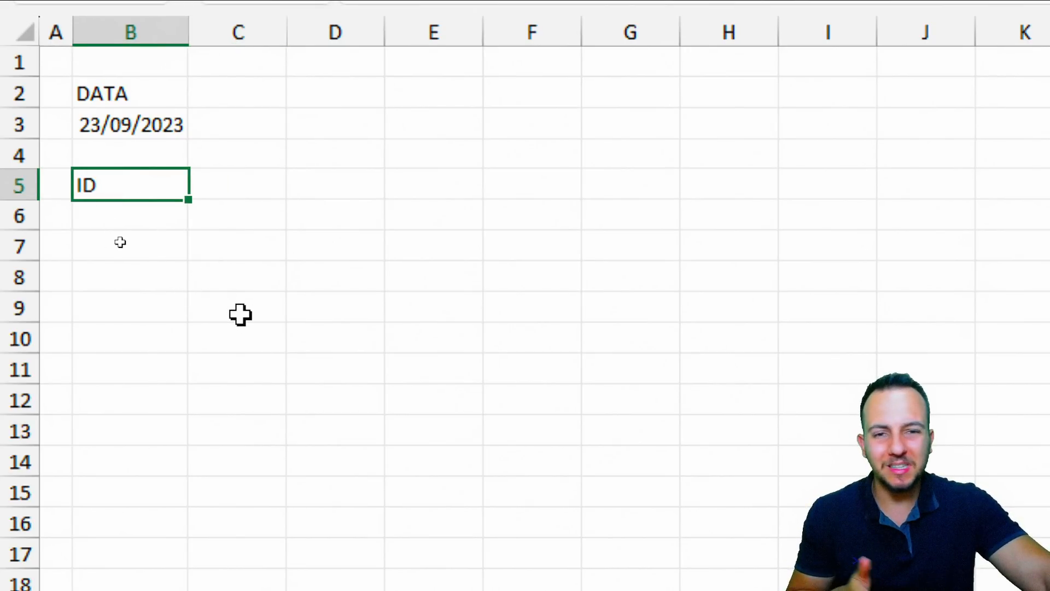
left_click(232, 189)
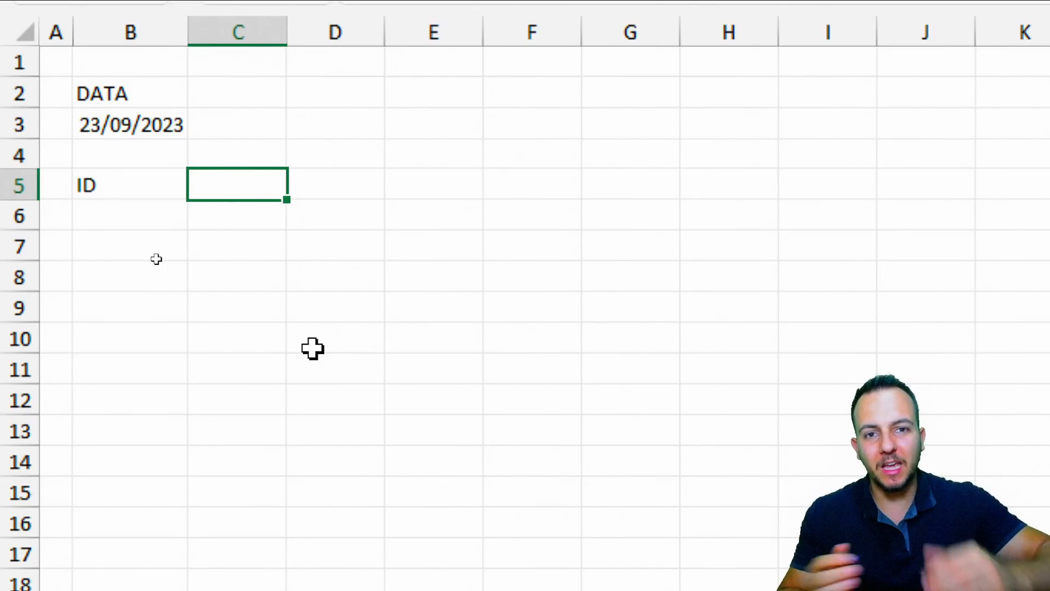
left_click(123, 186)
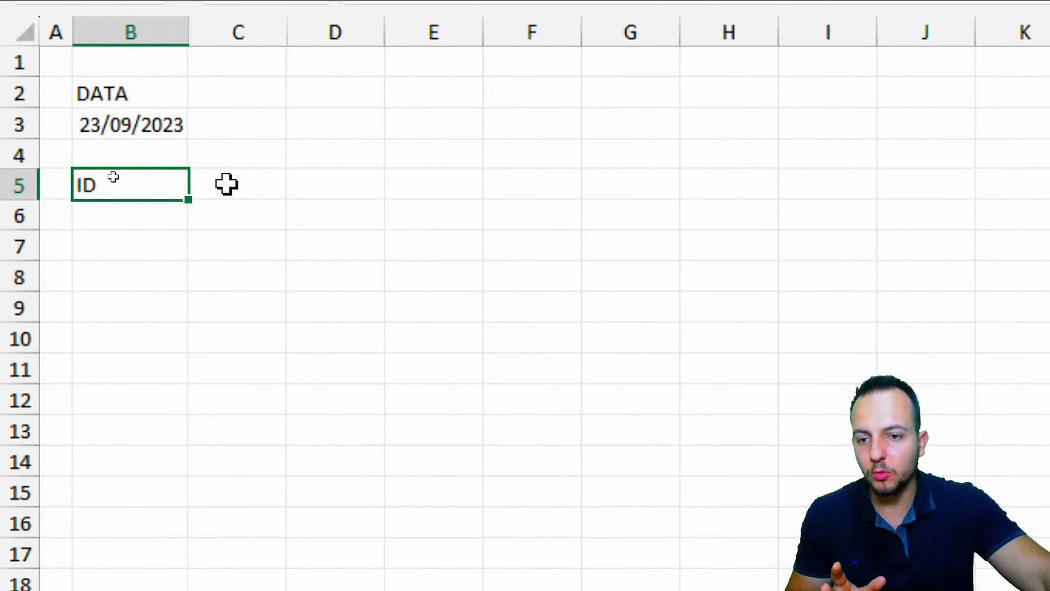
left_click(227, 182)
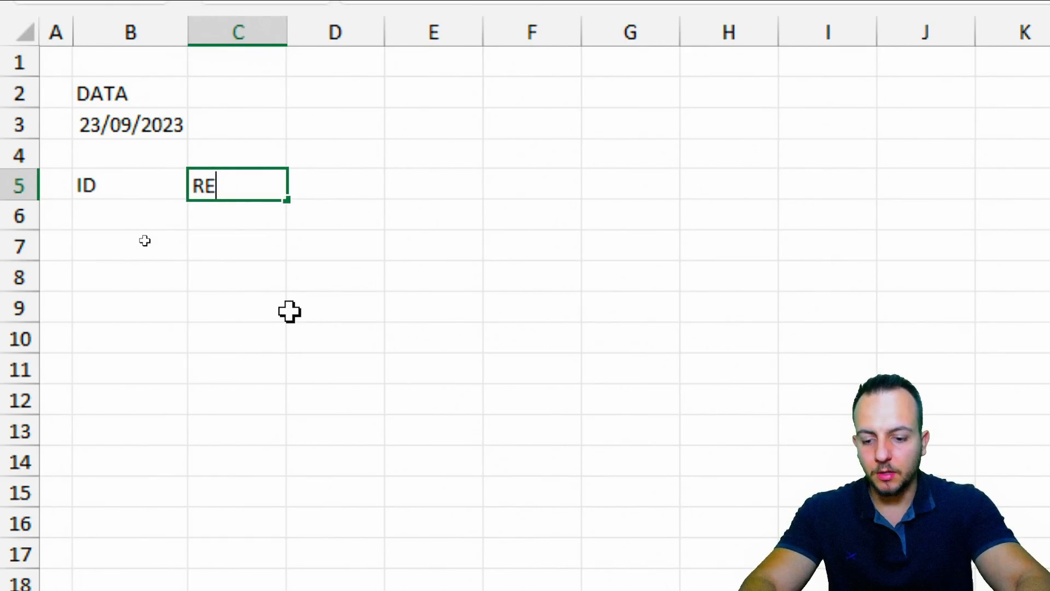
type("RESPONSÁVEL")
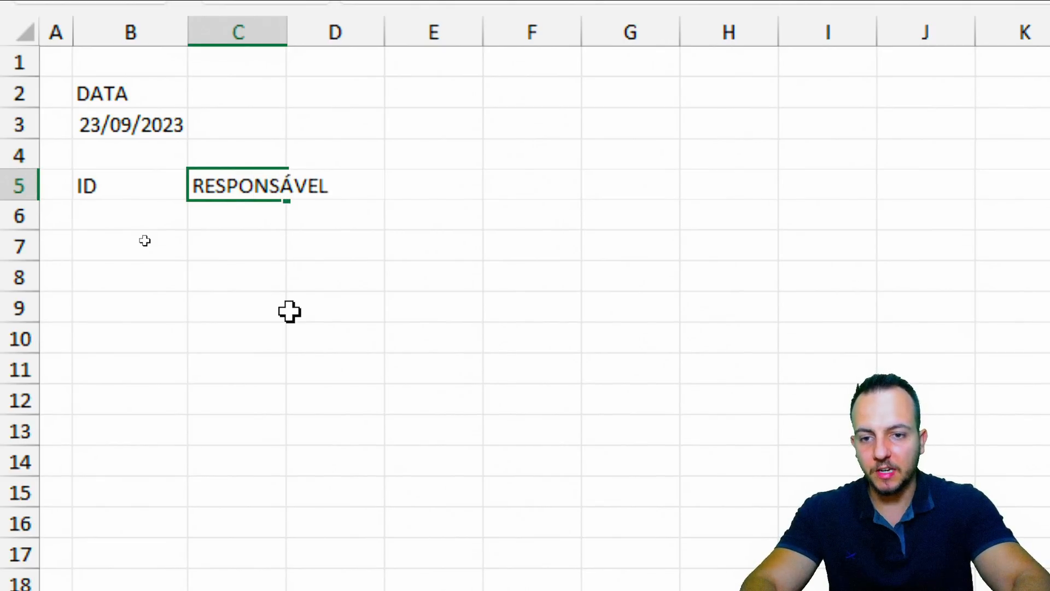
key("Tab")
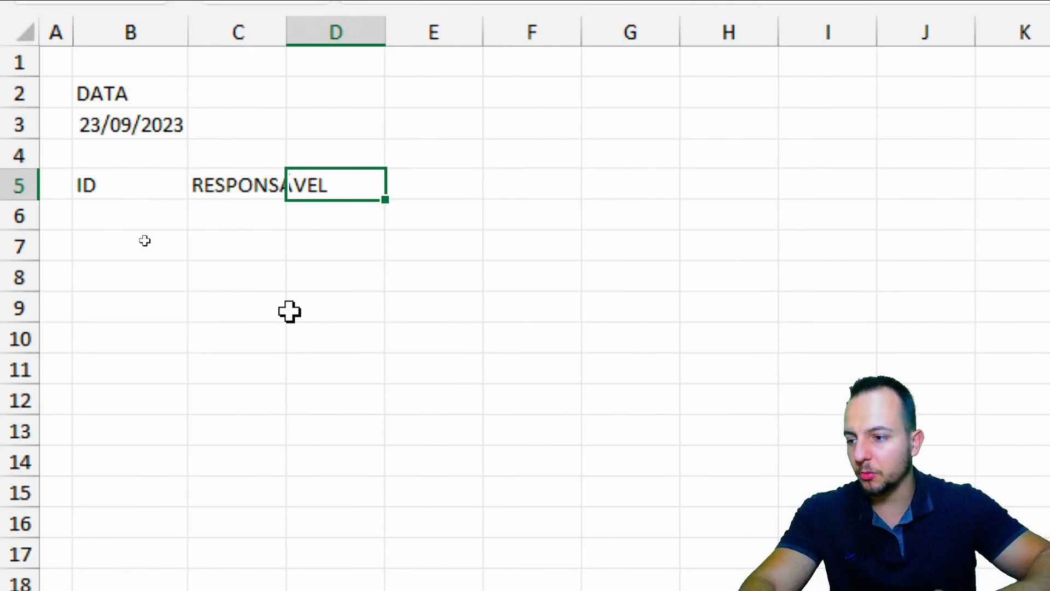
key("Tab")
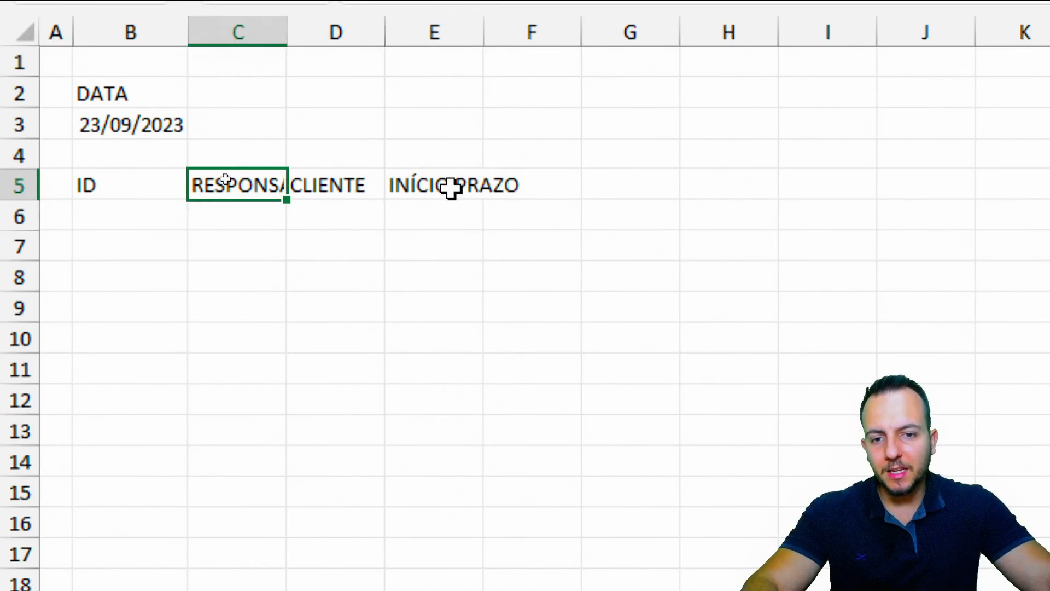
Split the E5 header into INÍCIO and PRAZO on two lines
left_click(452, 189)
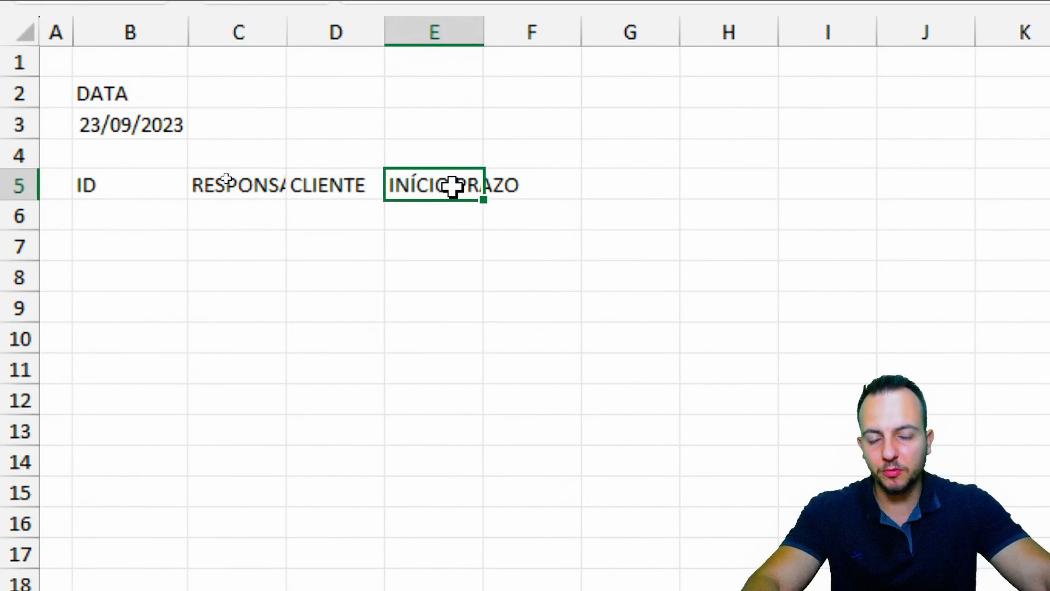
double_click(452, 186)
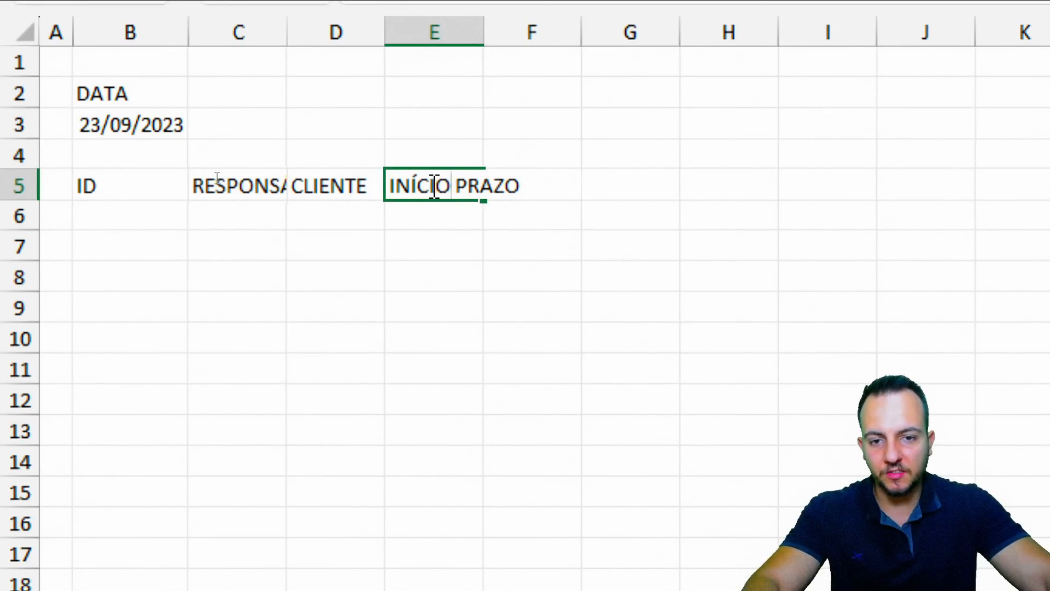
left_click_drag(434, 186, 519, 191)
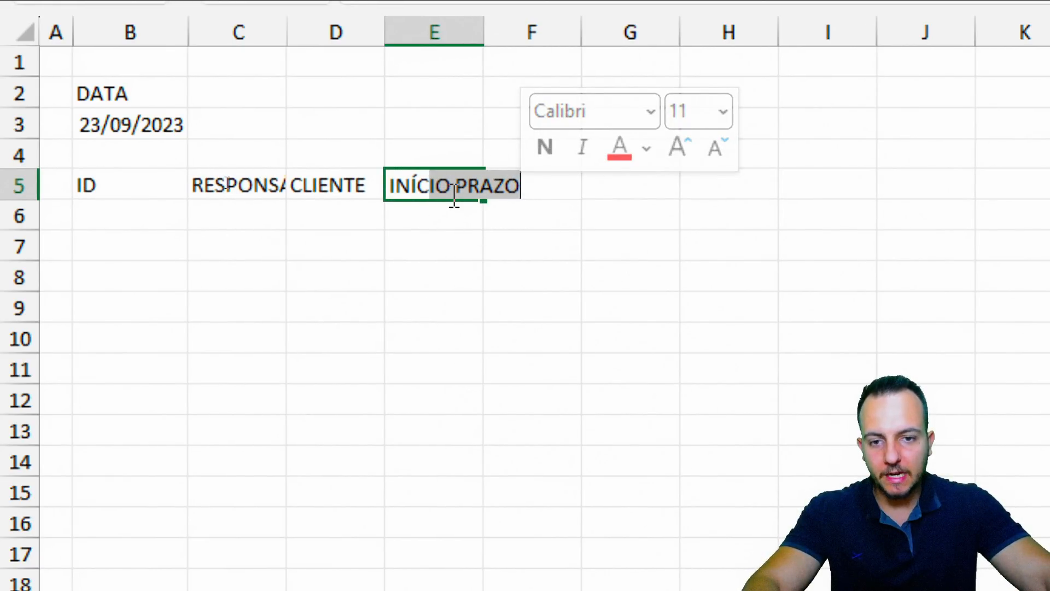
left_click(454, 189)
key("BackSpace")
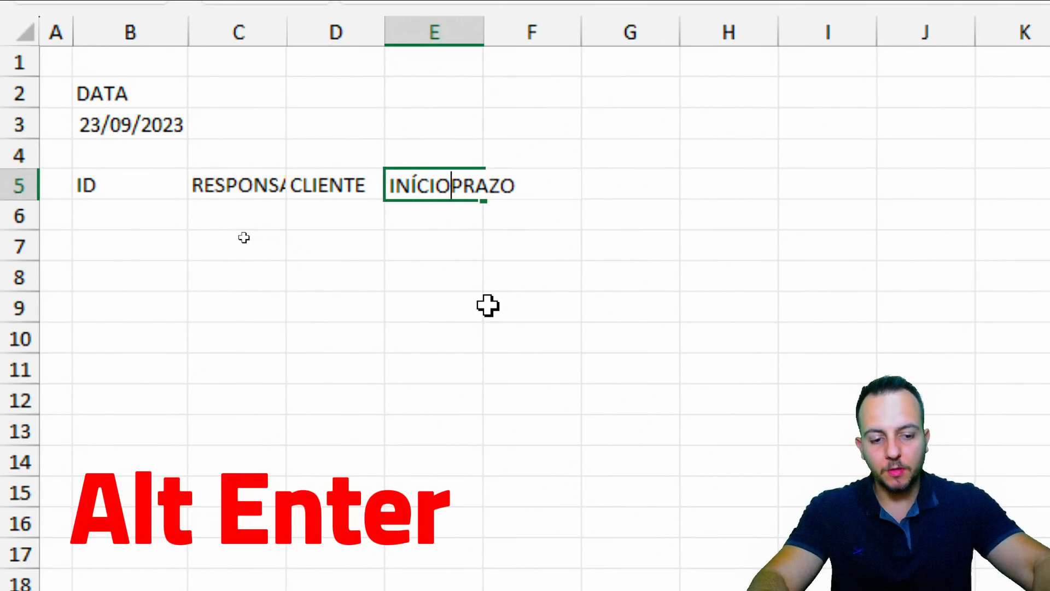
key("alt+Return")
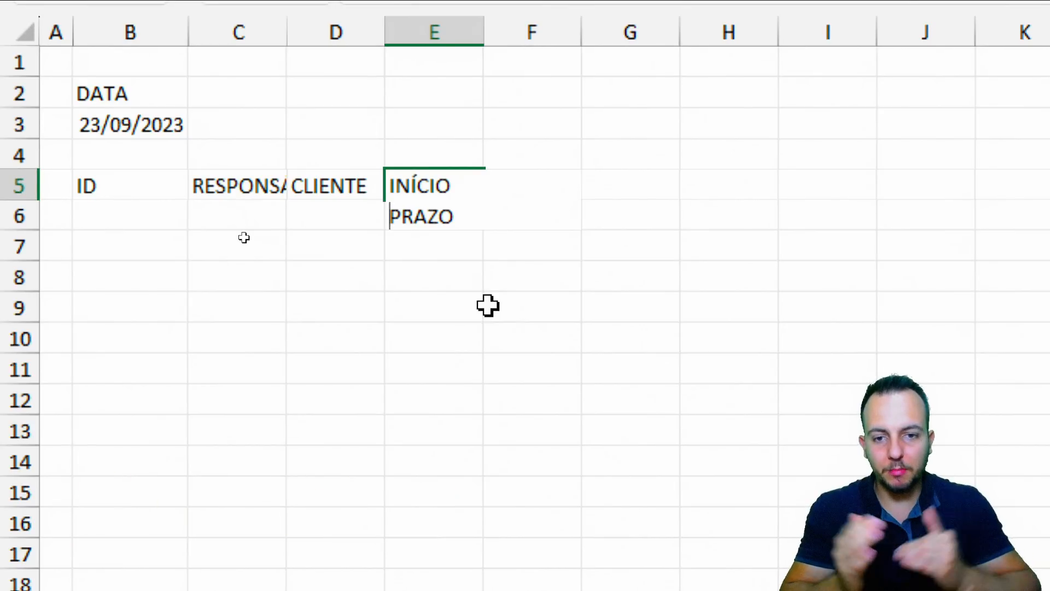
key("Return")
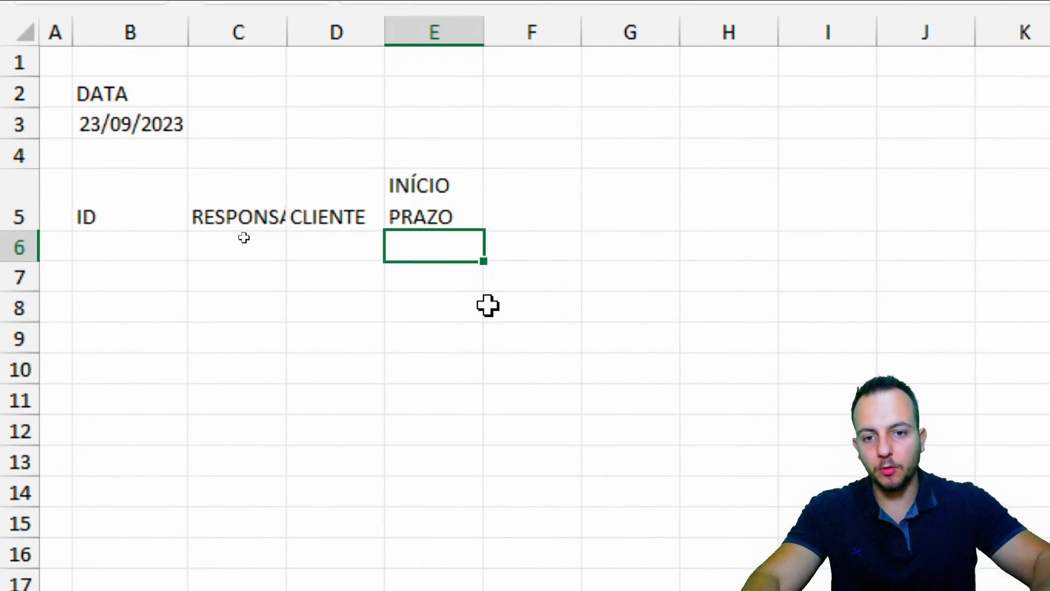
left_click(443, 193)
left_click(326, 213)
left_click(398, 213)
left_click(549, 208)
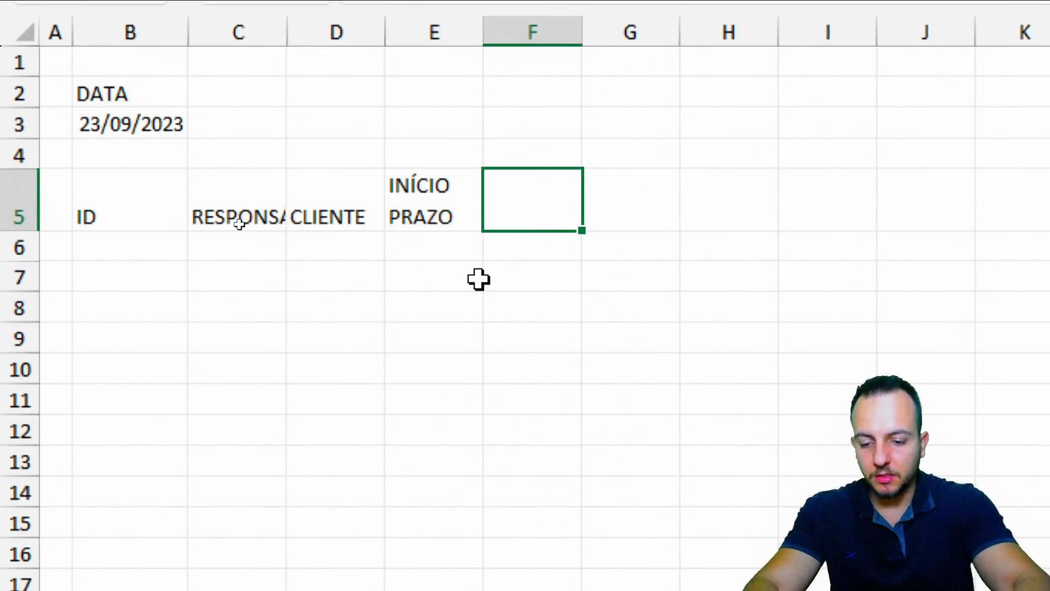
Add two-line headers PRAZO DIAS in F5 and DATA PAGAMENTO in G5
key("F2")
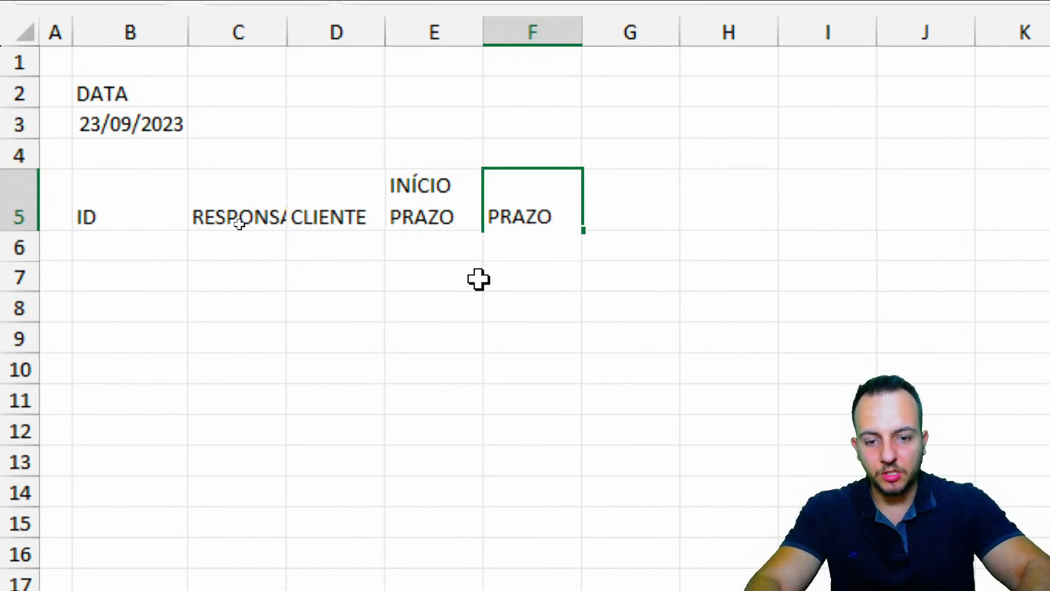
key("alt+Return")
type("DIAS")
key("Tab")
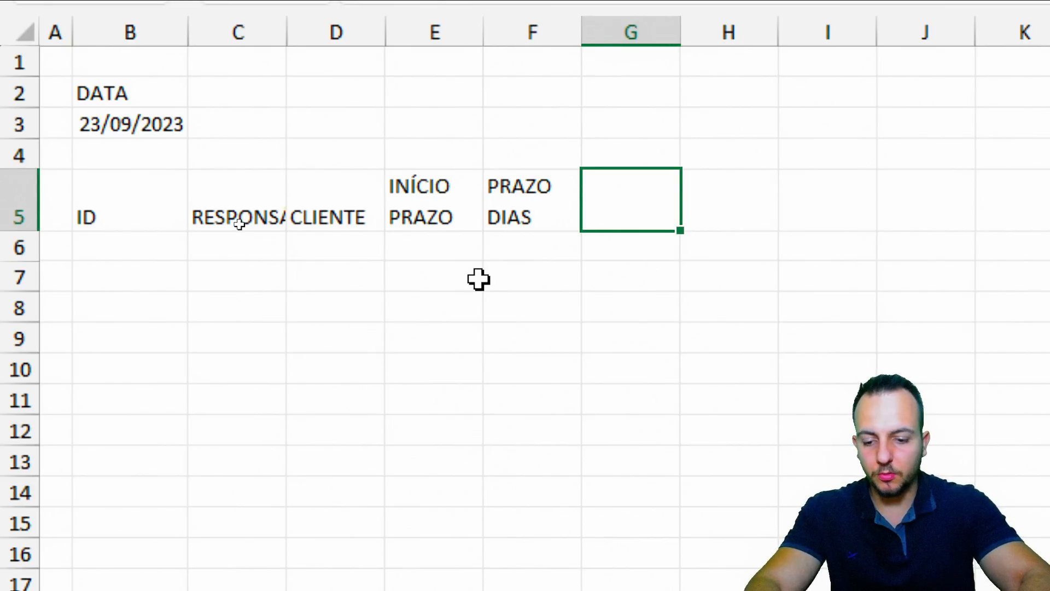
type("DATA")
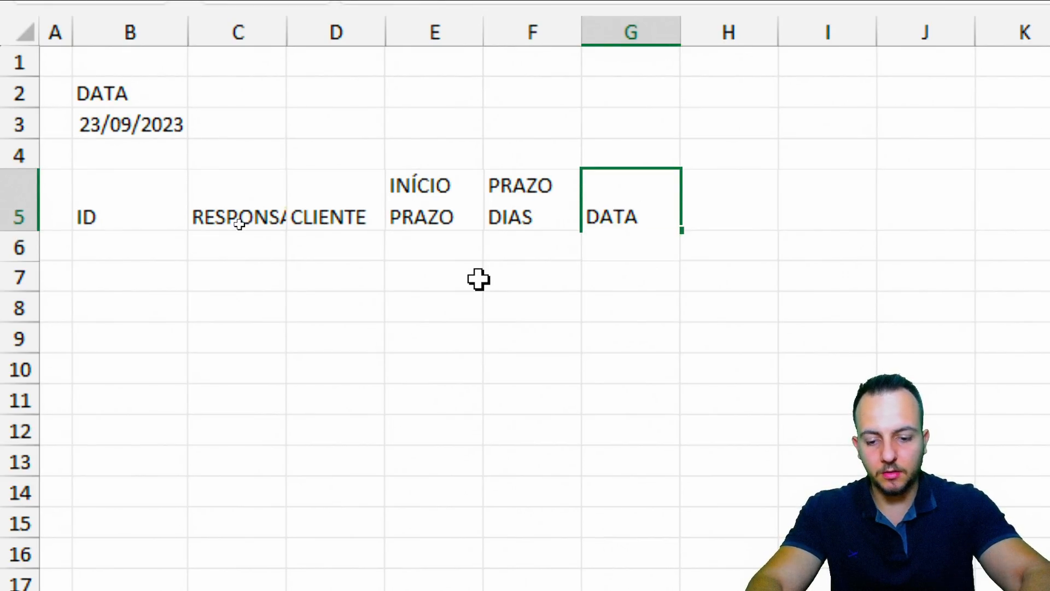
key("alt+Return")
type("PAGAMENTO")
key("Tab")
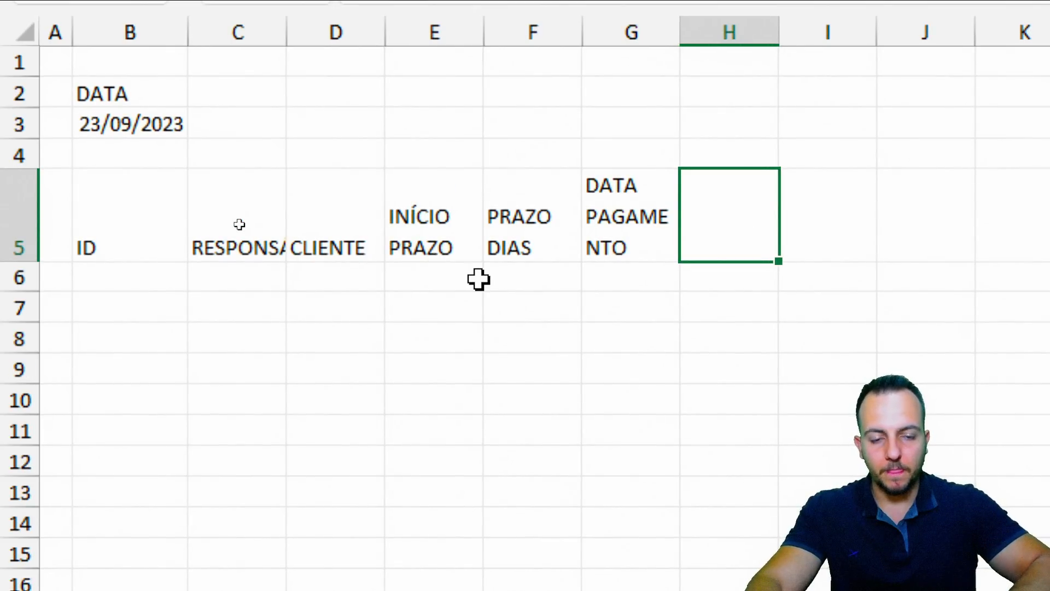
Enter the DIAS A VENCER header in H5 and SITUAÇÃO in I5
type("DIAS")
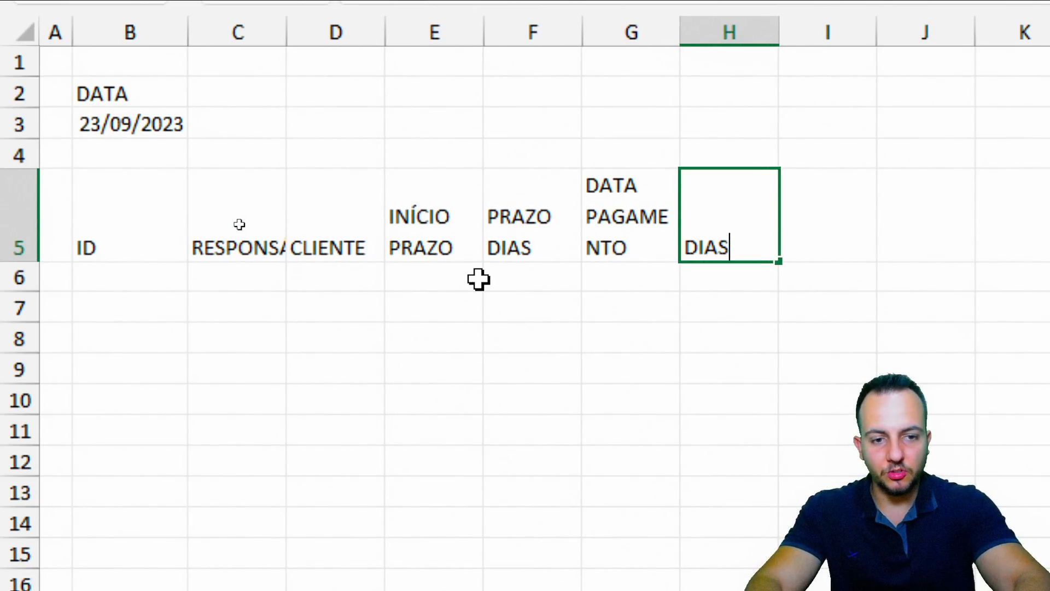
type(" A VENCER")
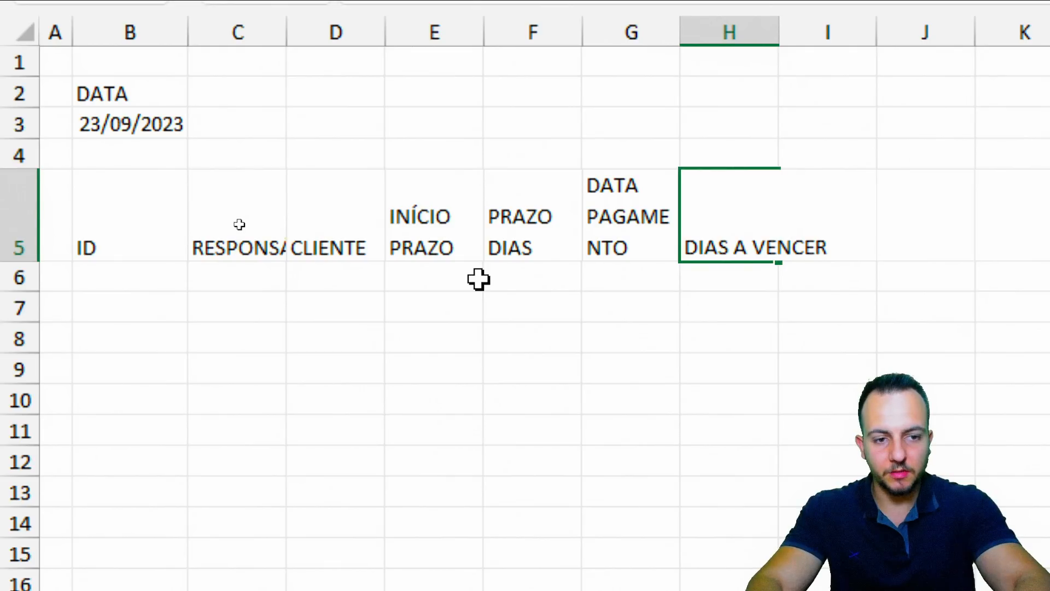
key("Tab")
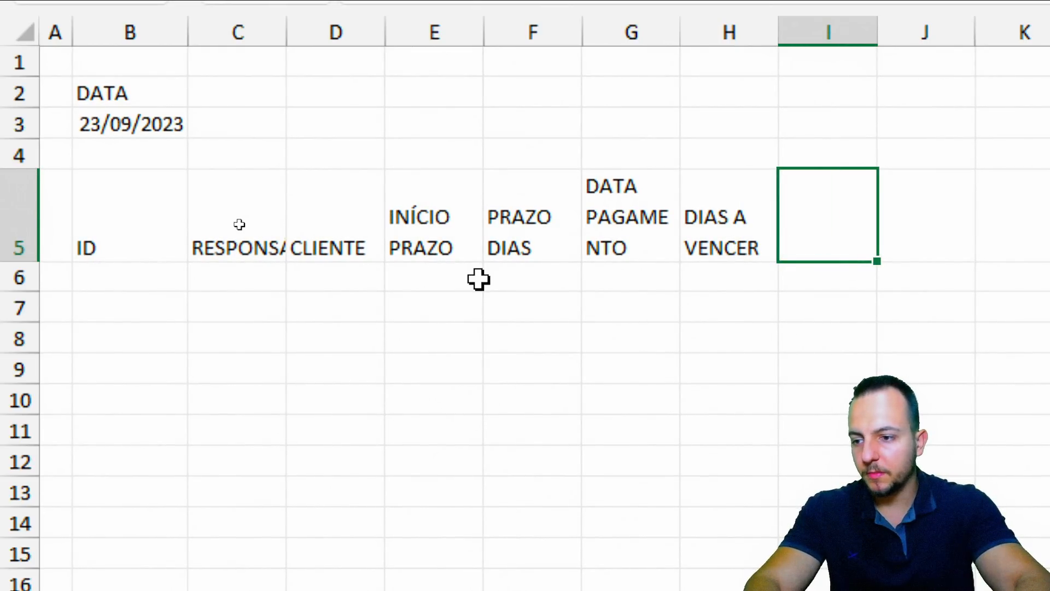
type("SITUAÇÃO")
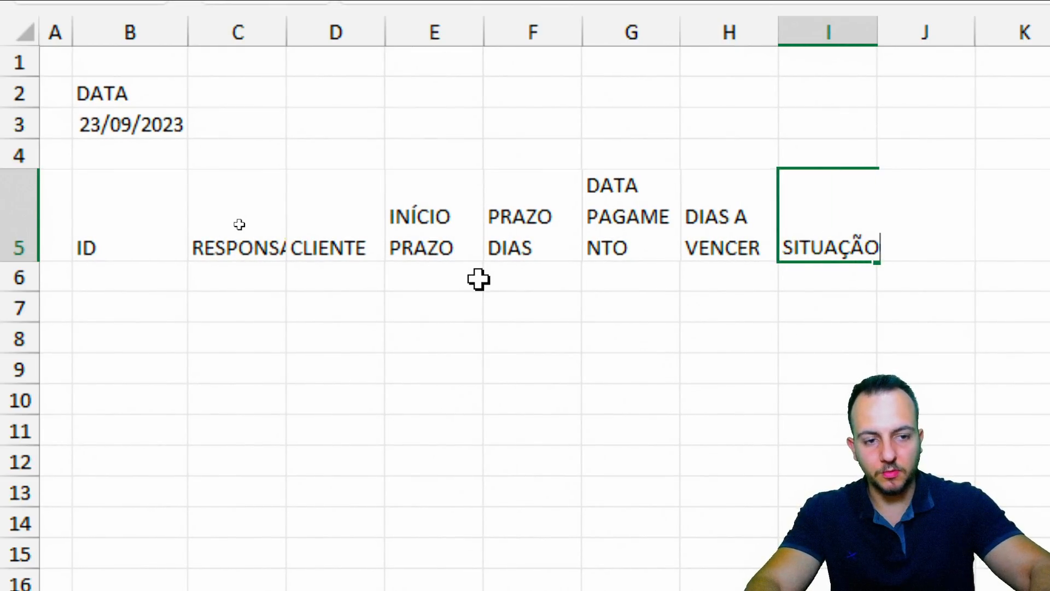
left_click(479, 279)
left_click(836, 32)
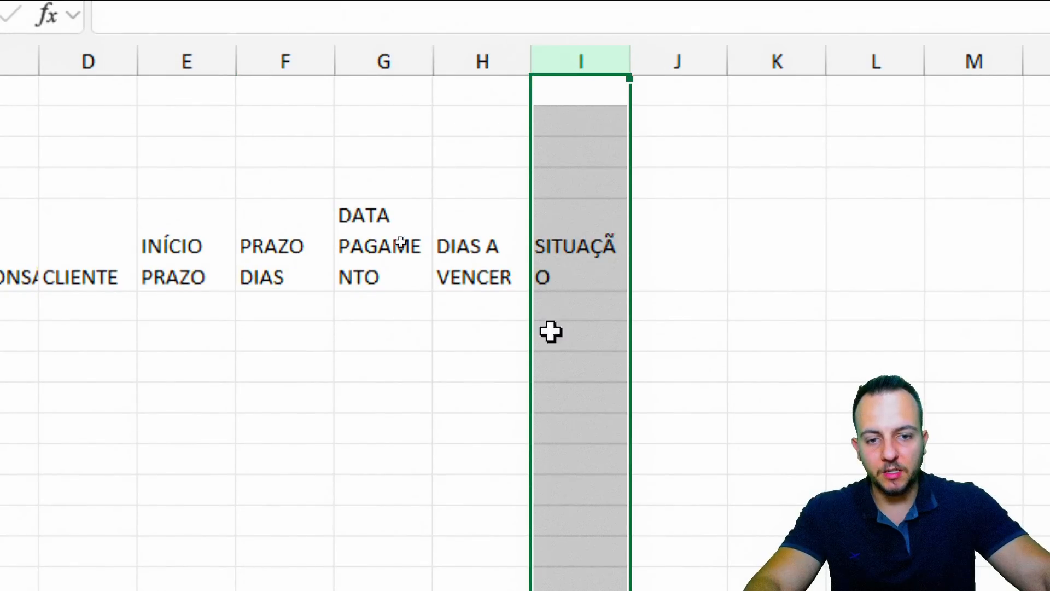
Widen columns C and D so RESPONSÁVEL and CLIENTE fit
left_click_drag(596, 298, 590, 388)
key("shift+space")
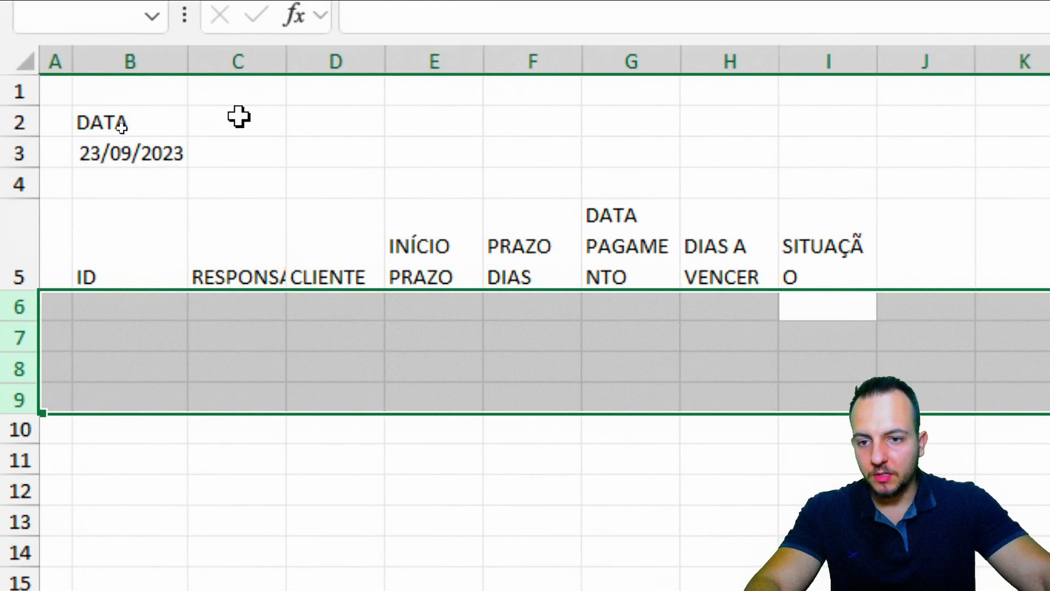
left_click(269, 57)
left_click_drag(286, 54, 348, 89)
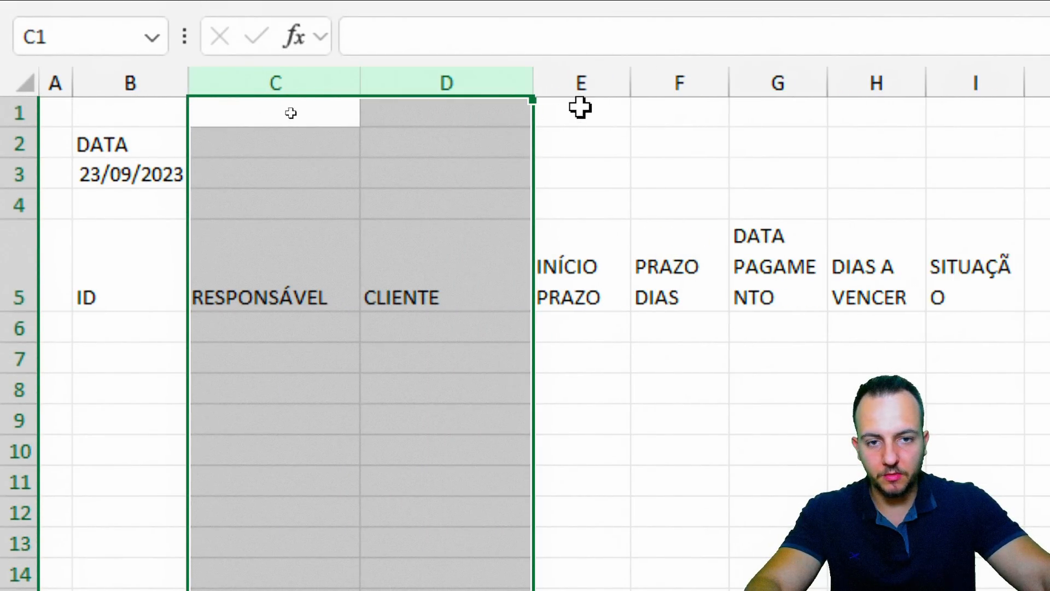
Widen columns E through I so DIAS A VENCER and SITUAÇÃO fit on one line
left_click_drag(585, 88, 973, 87)
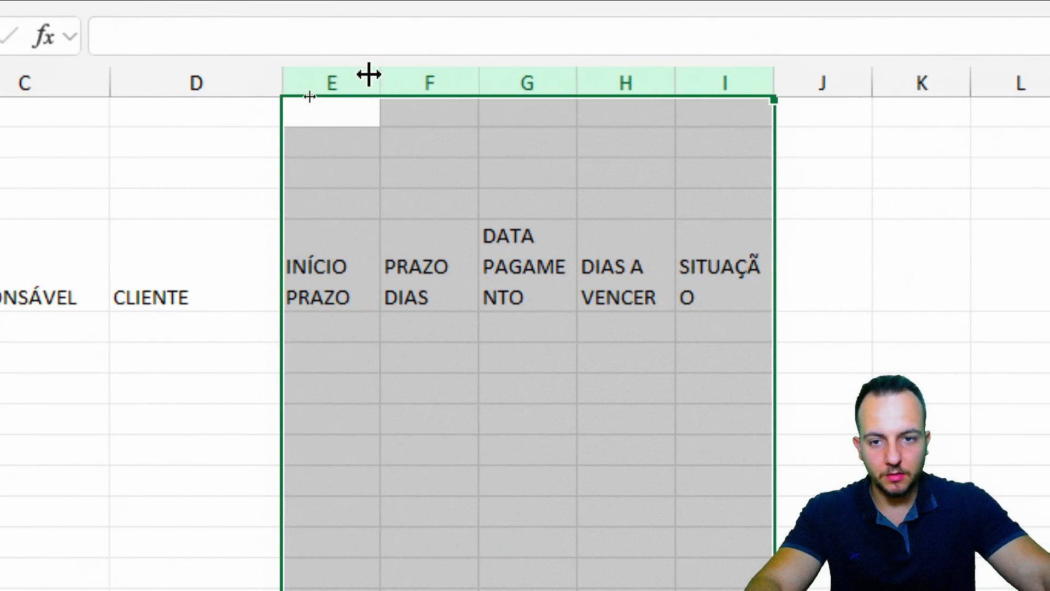
left_click_drag(382, 75, 442, 75)
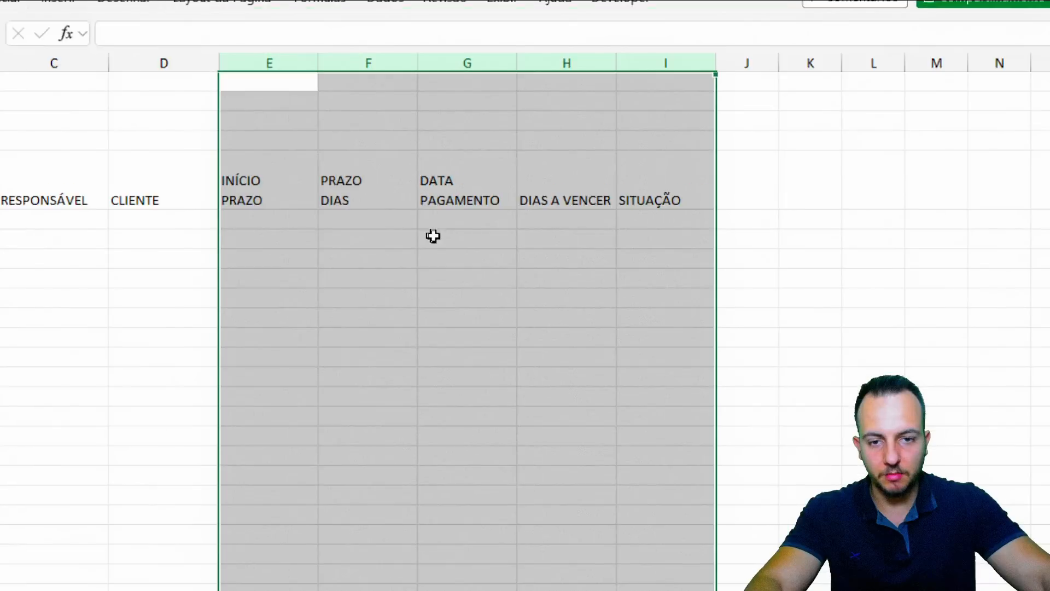
left_click(580, 419)
left_click_drag(58, 206, 579, 453)
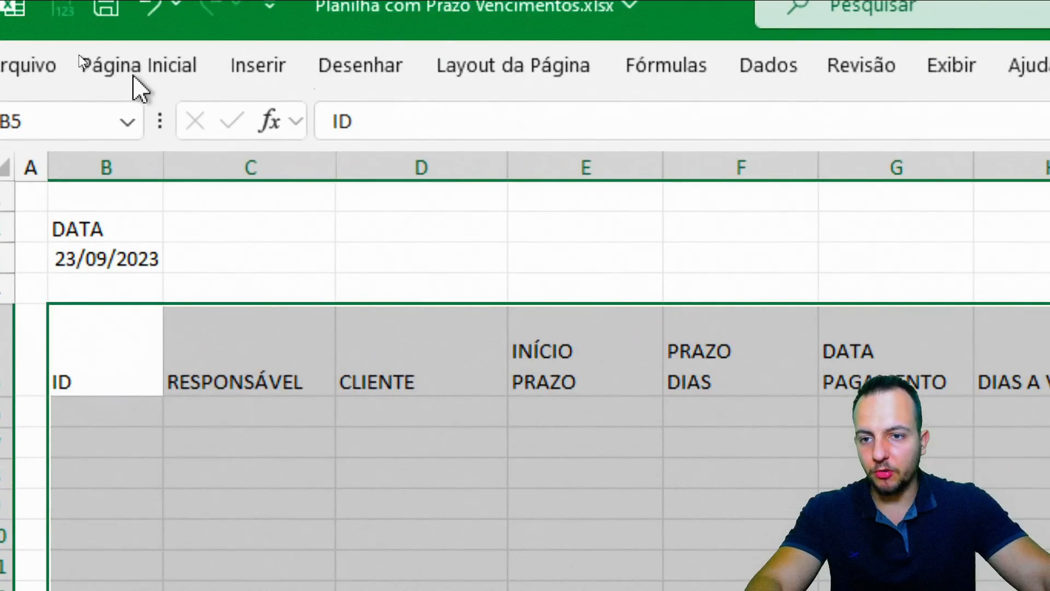
Centre the B5:I11 table text vertically and horizontally and apply All Borders
left_click(80, 55)
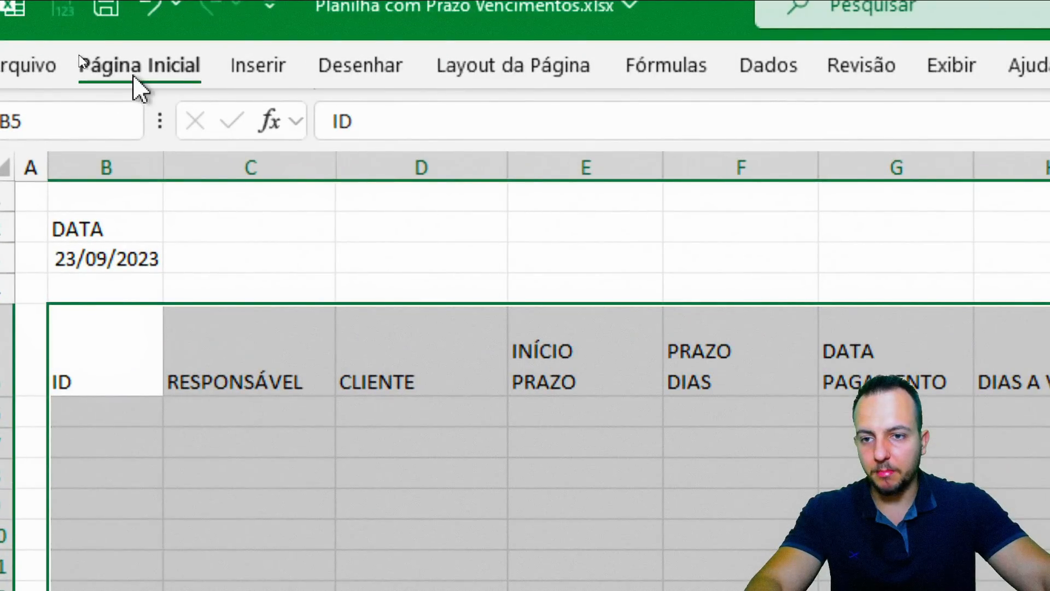
left_click(632, 139)
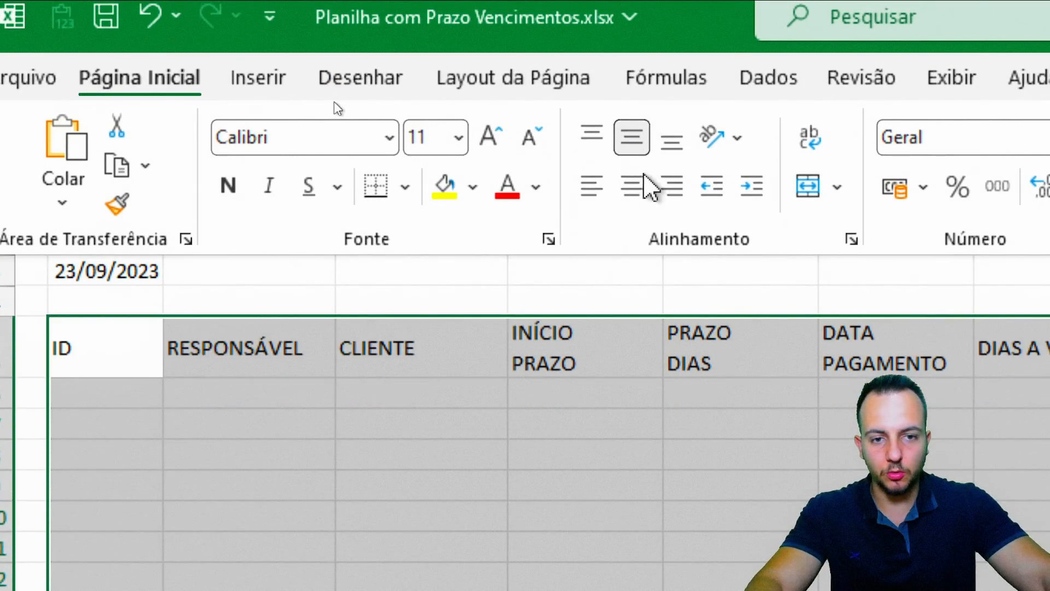
left_click(634, 187)
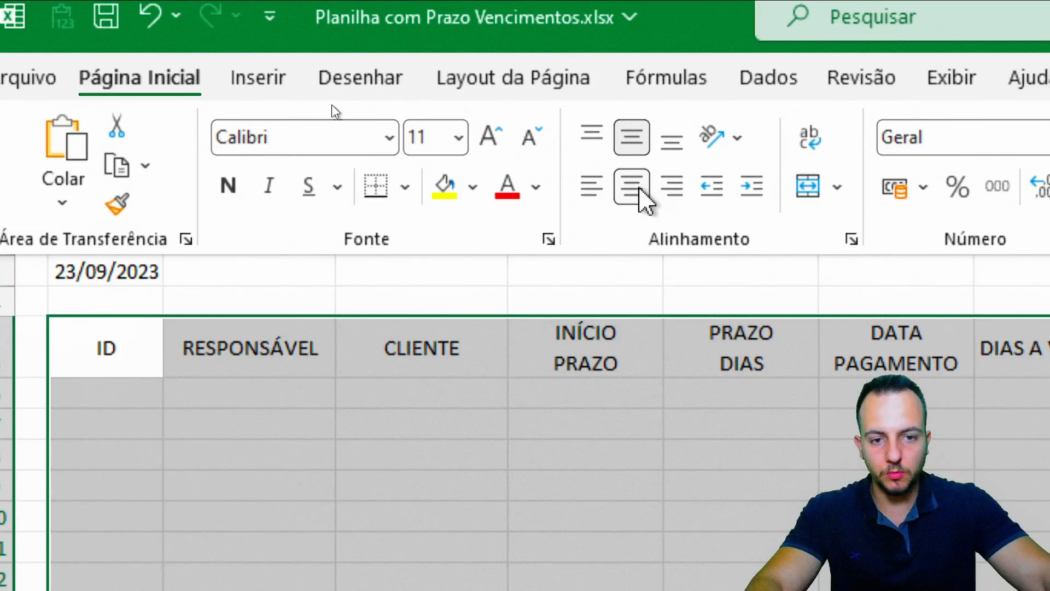
left_click(405, 187)
left_click(396, 498)
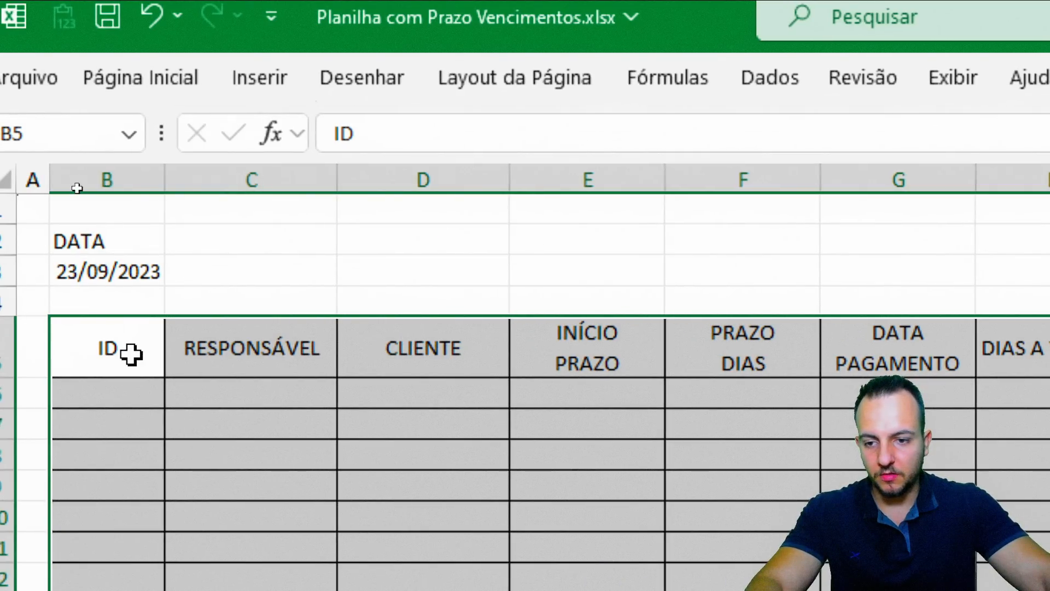
Make the B5:I5 headers bold with white text on a dark blue fill
left_click_drag(133, 354, 1049, 354)
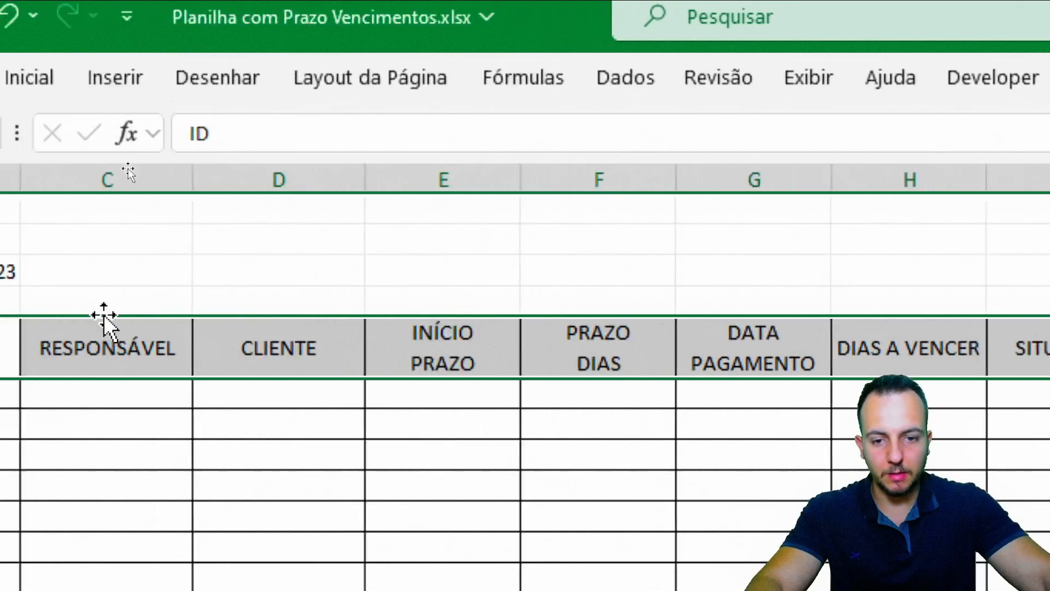
left_click(185, 93)
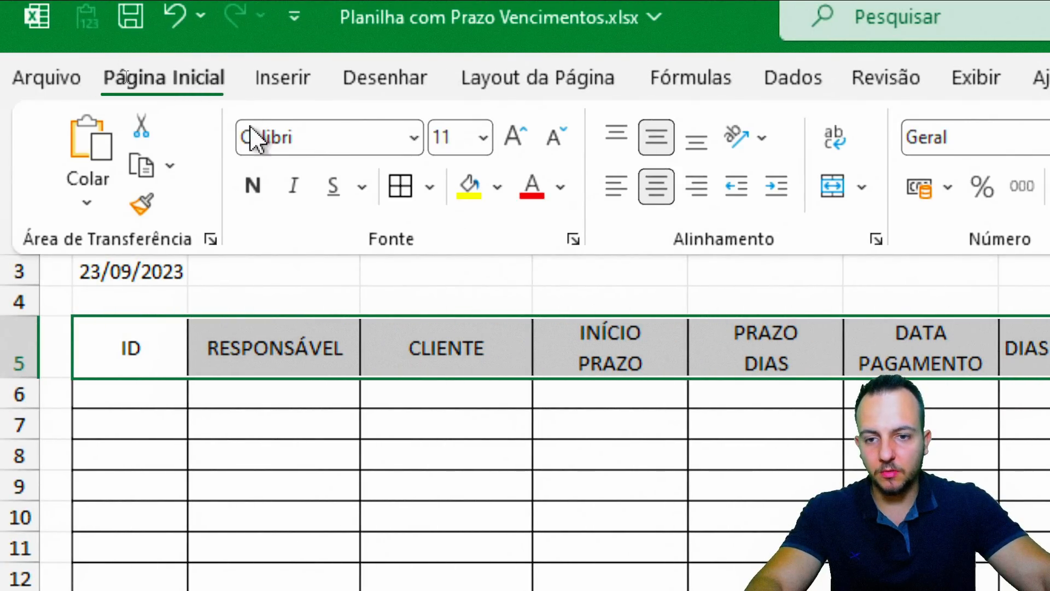
left_click(254, 189)
left_click(497, 187)
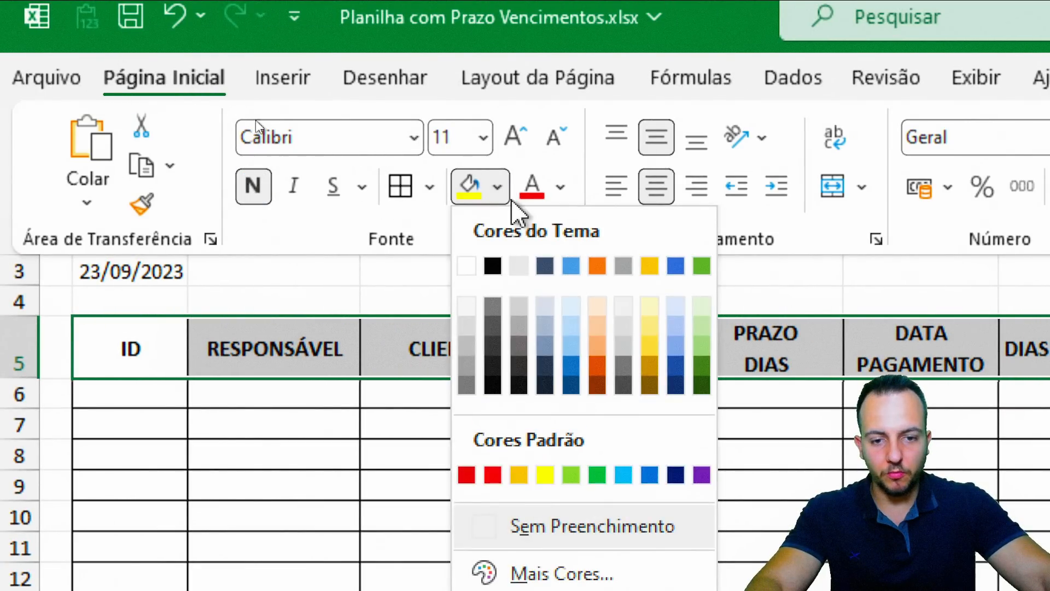
left_click(548, 272)
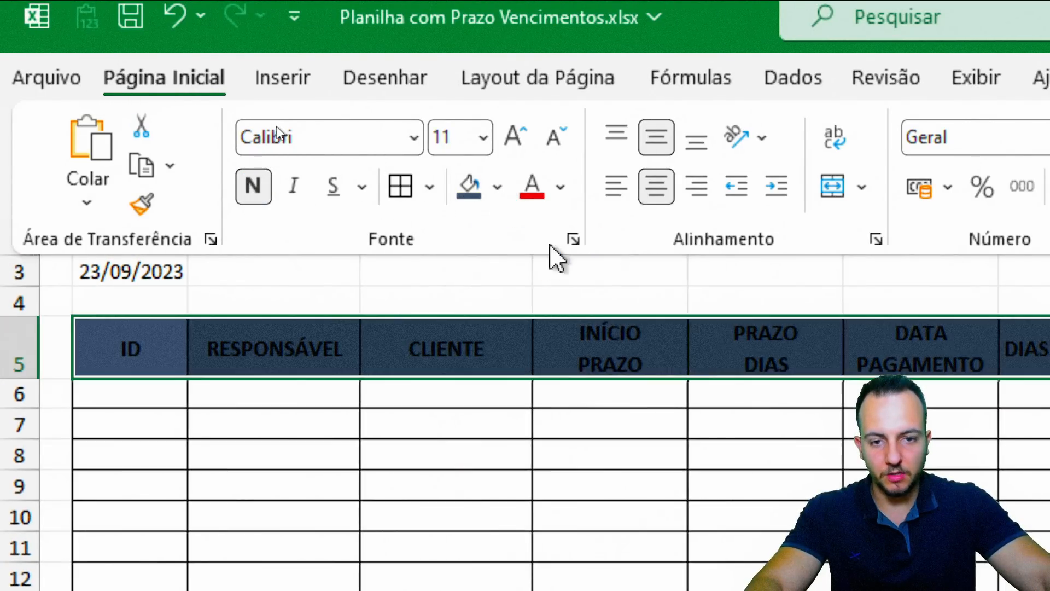
left_click(560, 187)
left_click(529, 315)
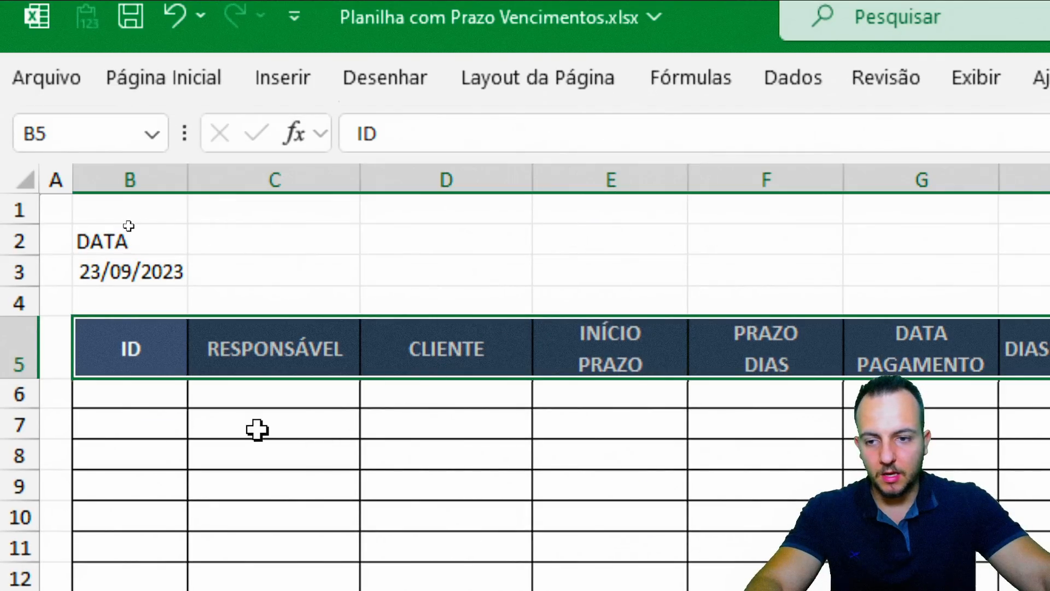
left_click(257, 429)
left_click(132, 247)
Make B2:B3 bold, centred, white text on dark blue fill
left_click_drag(132, 247, 131, 271)
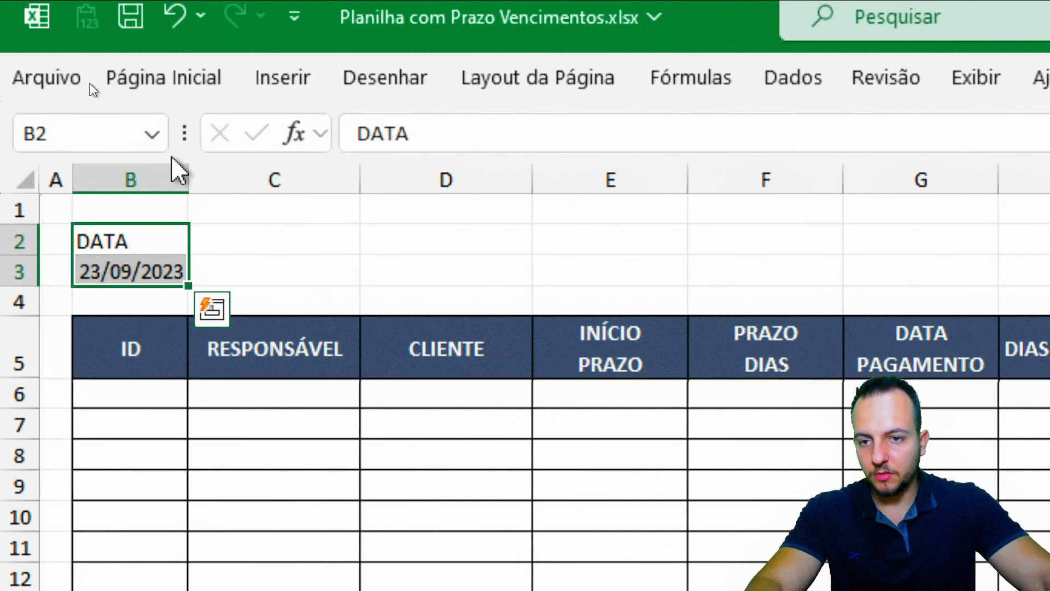
left_click(194, 92)
left_click(253, 186)
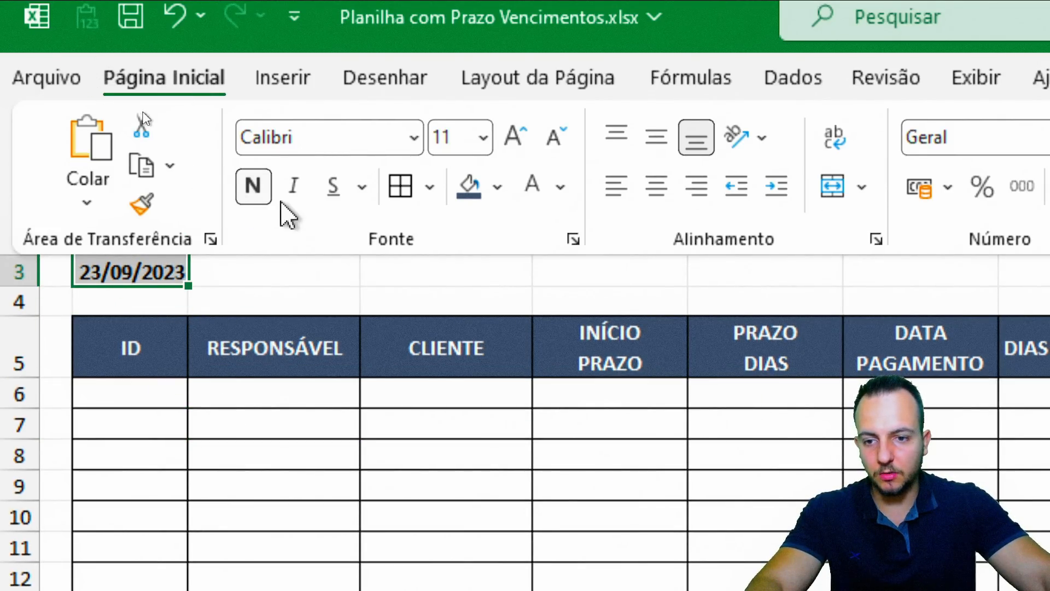
left_click(656, 186)
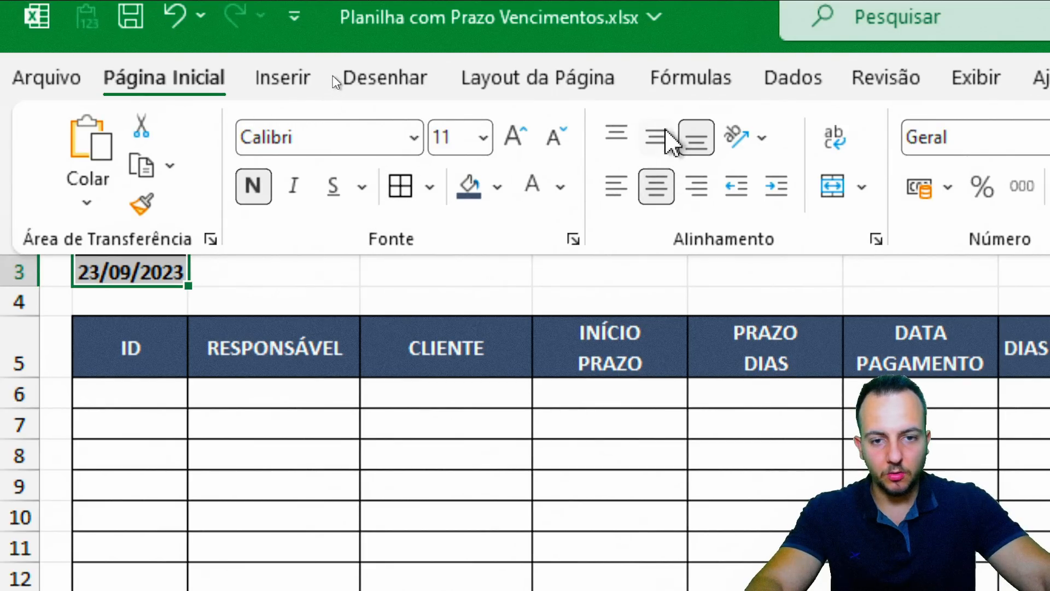
left_click(657, 136)
left_click(532, 185)
left_click(469, 186)
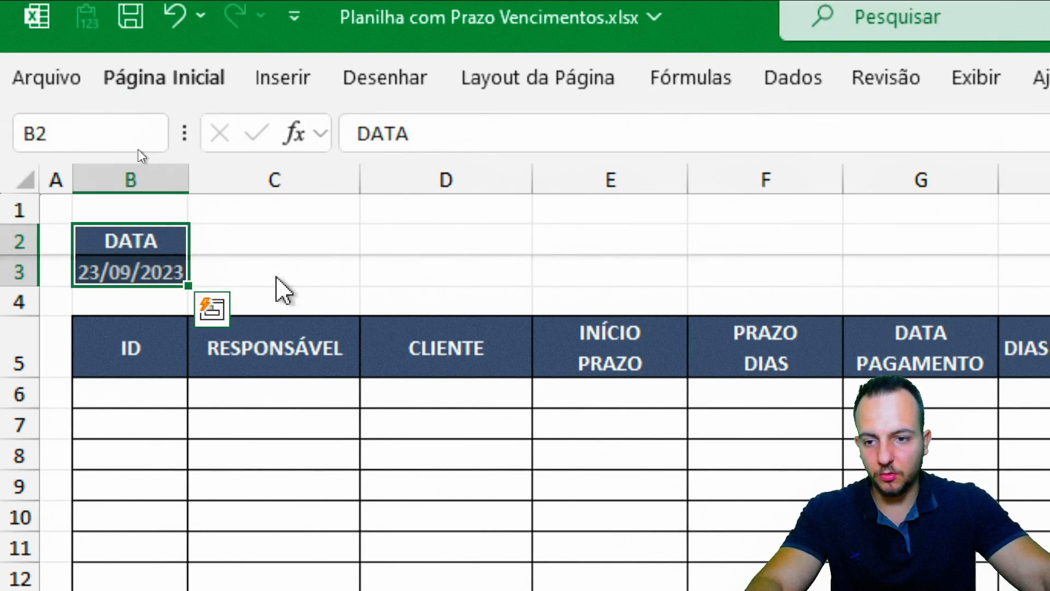
left_click(277, 280)
left_click(206, 416)
Give the date in B3 black text on a white fill and widen column B
left_click(156, 280)
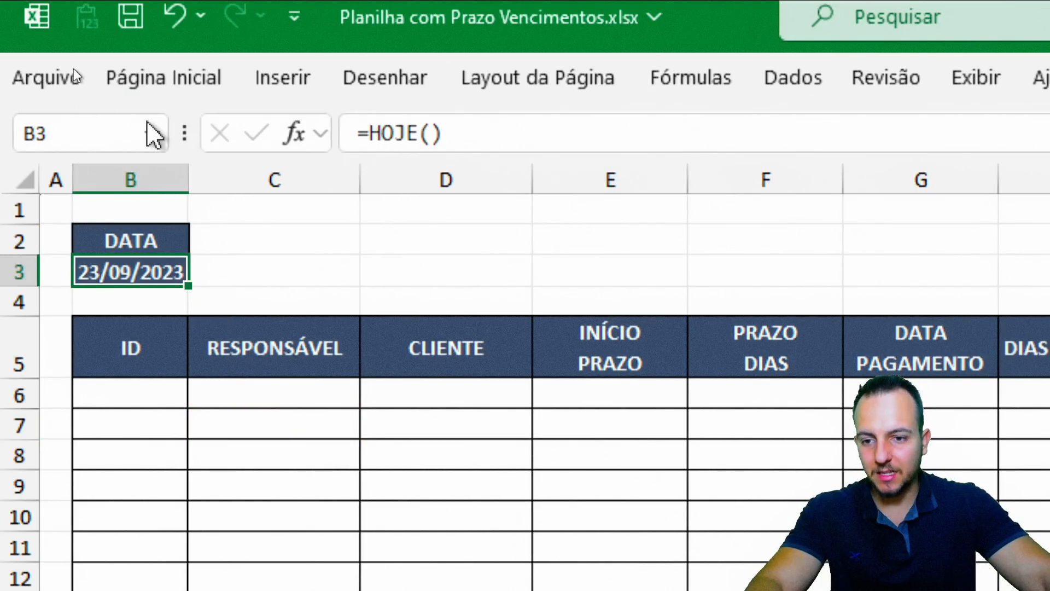
left_click(188, 87)
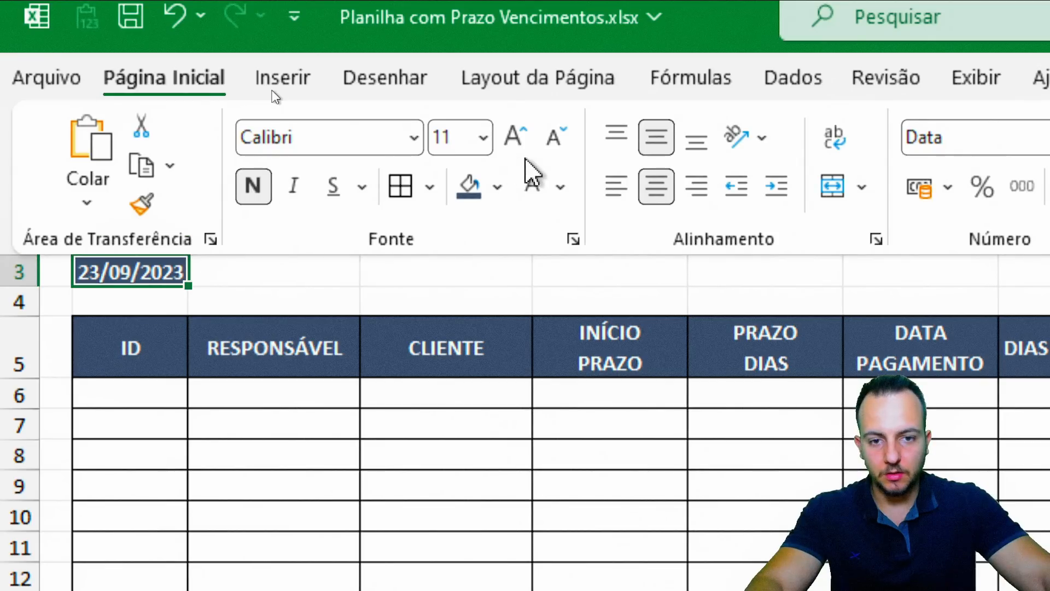
left_click(560, 187)
left_click(555, 312)
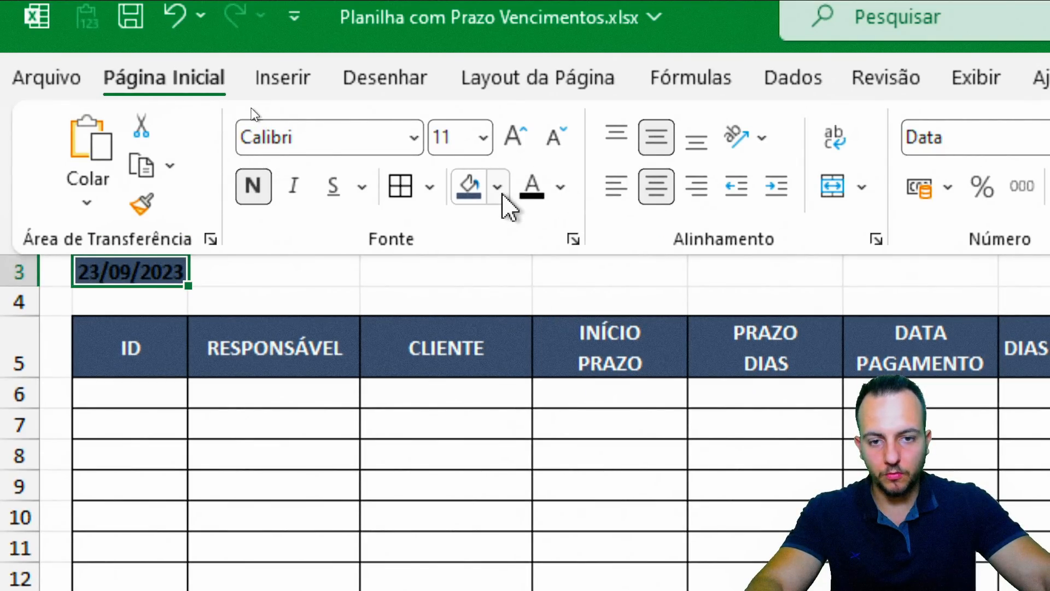
left_click(497, 187)
left_click(463, 267)
left_click(352, 277)
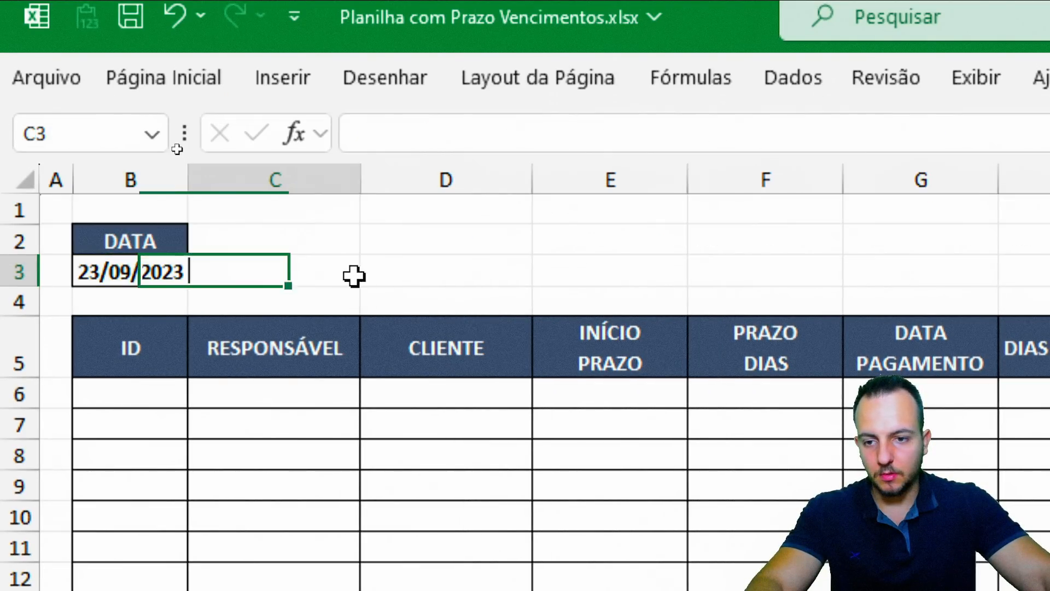
left_click(295, 464)
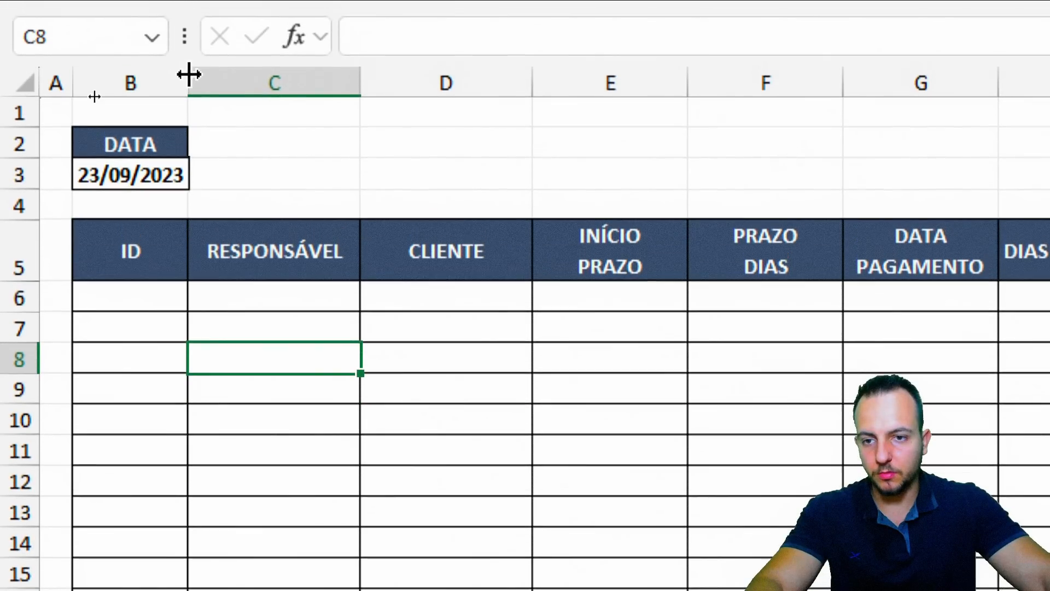
left_click_drag(187, 44, 201, 43)
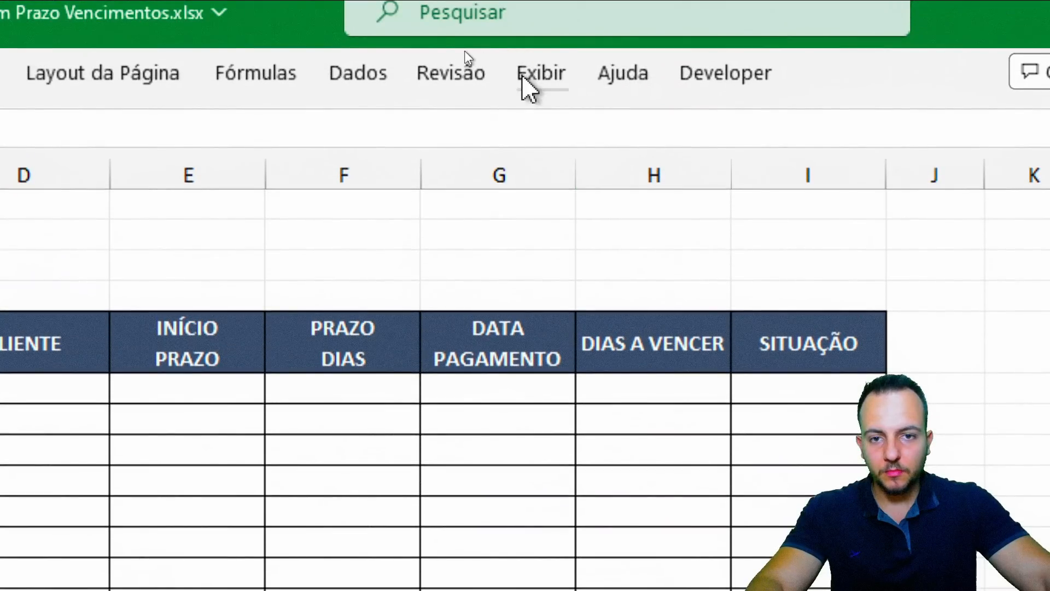
left_click(527, 77)
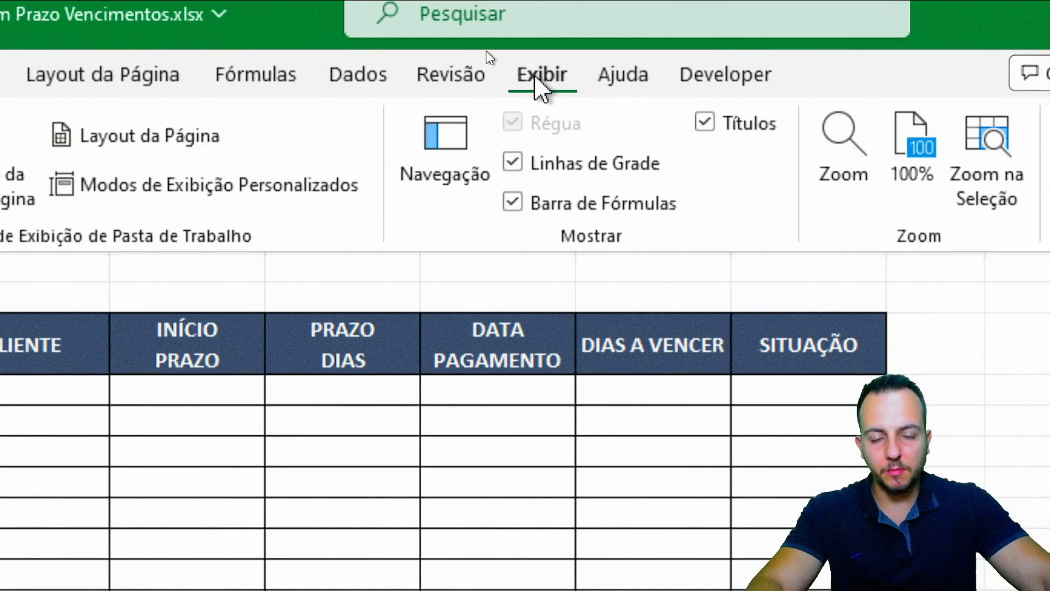
left_click(547, 163)
left_click(463, 459)
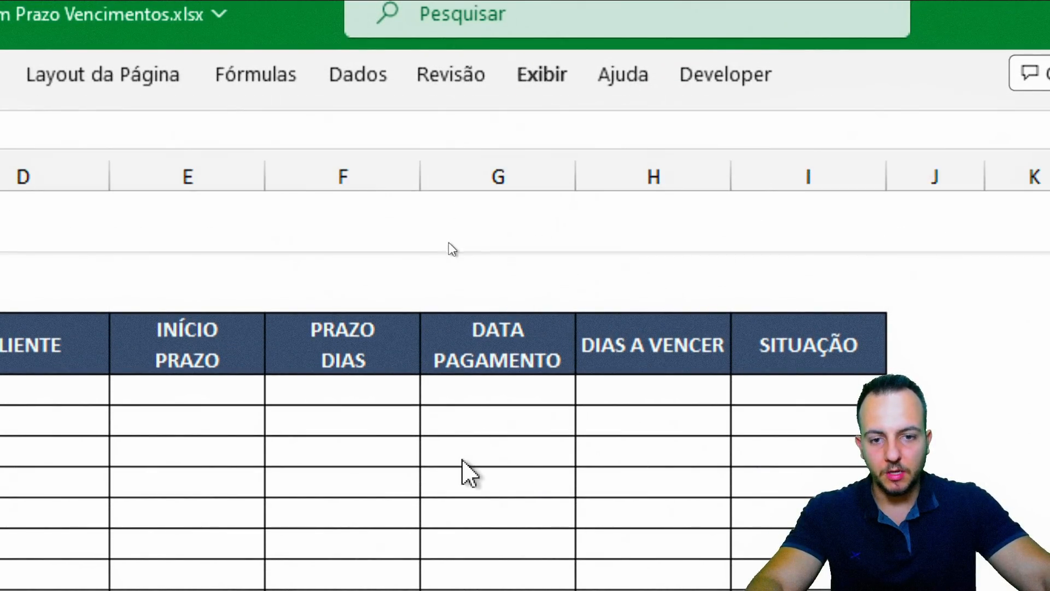
key("ctrl+2")
left_click_drag(623, 160, 624, 313)
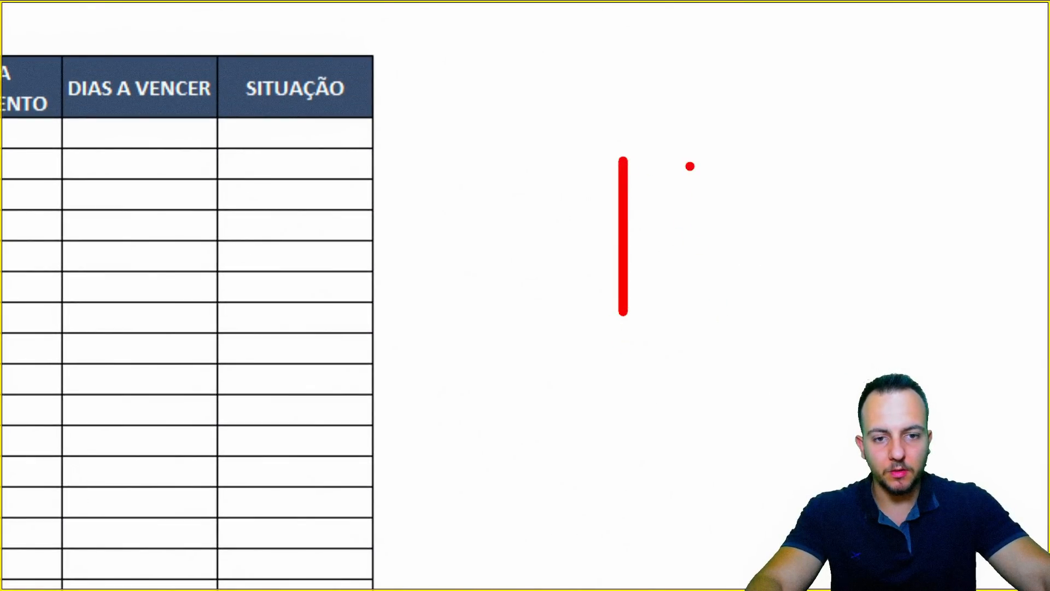
left_click_drag(689, 164, 689, 314)
left_click_drag(549, 270, 778, 270)
left_click_drag(593, 239, 861, 239)
key("Escape")
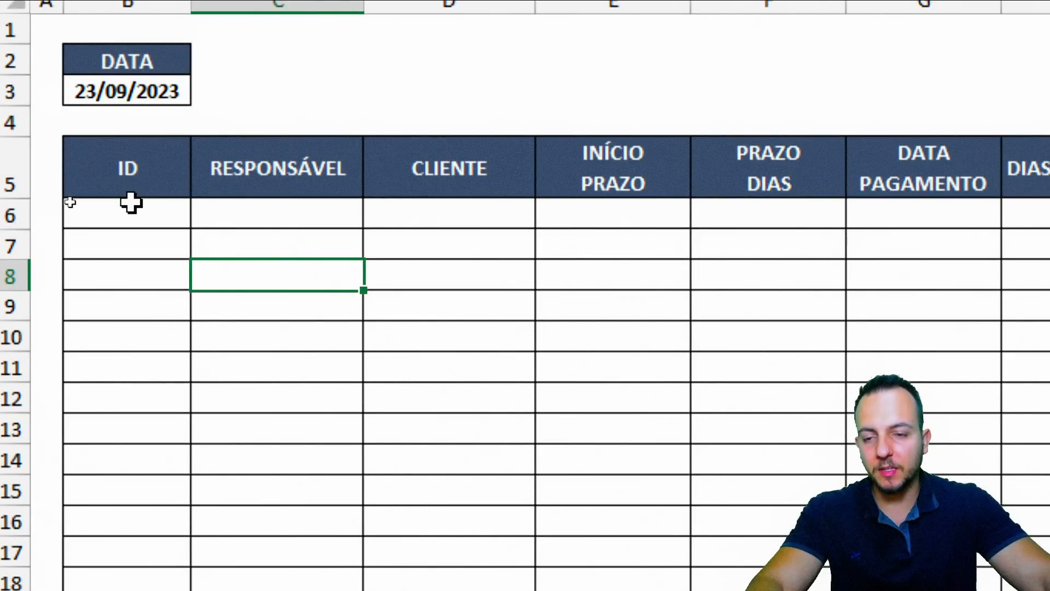
left_click_drag(139, 216, 133, 590)
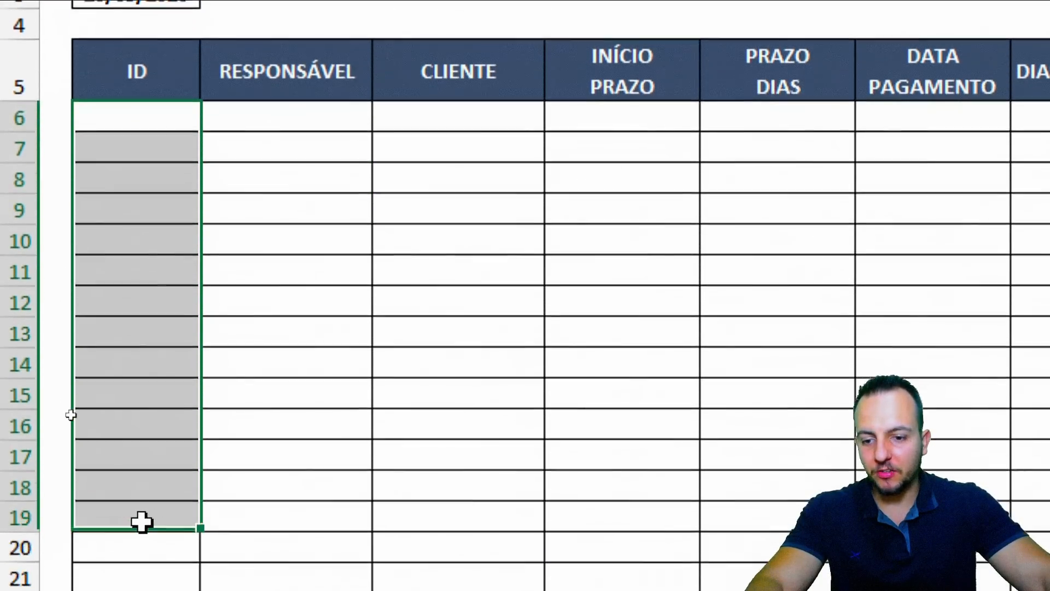
left_click_drag(141, 522, 171, 219)
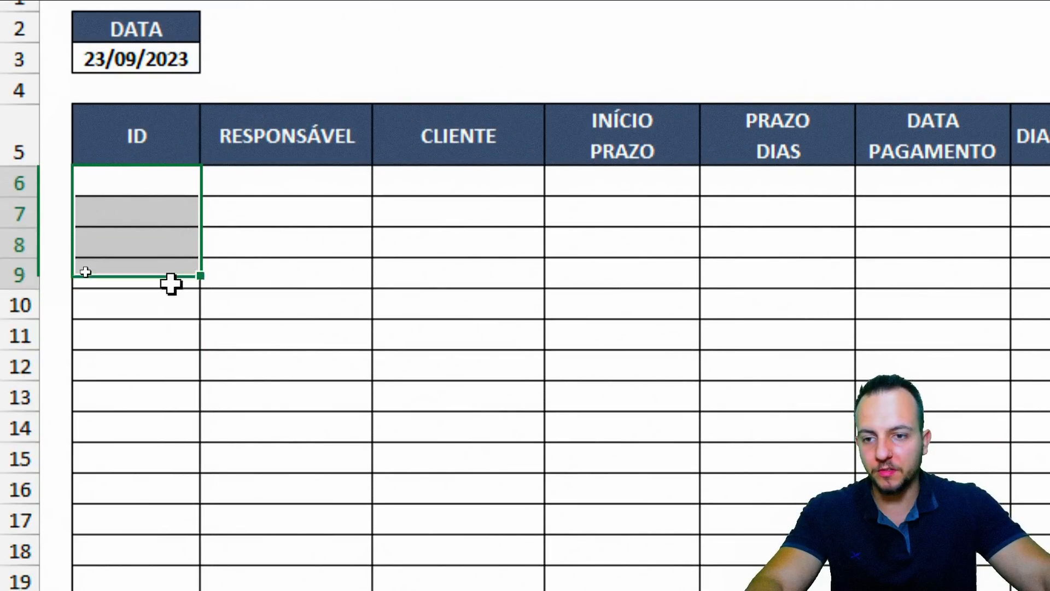
left_click_drag(171, 284, 156, 578)
left_click_drag(315, 181, 254, 590)
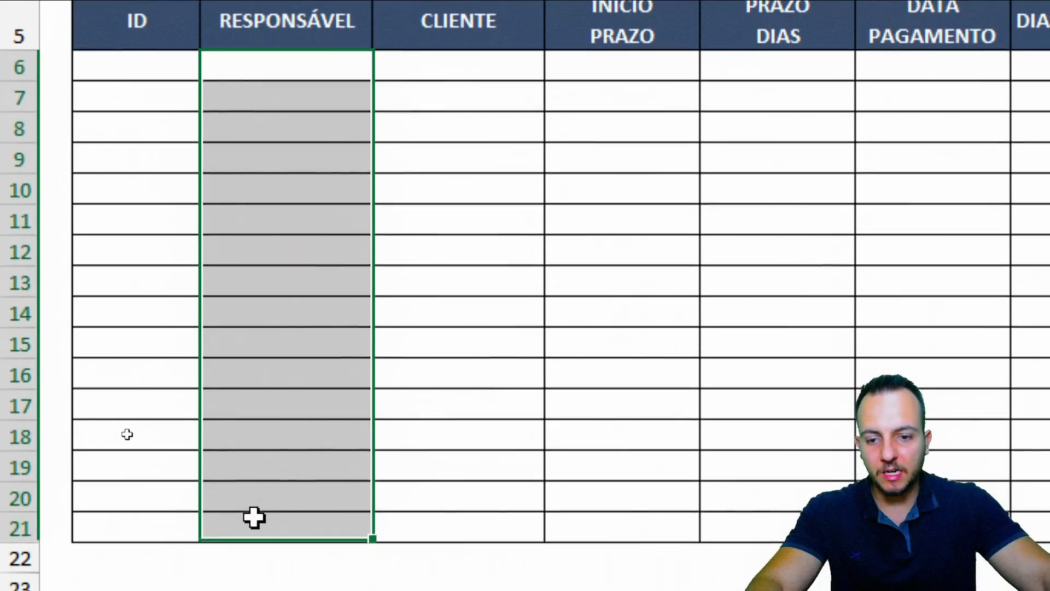
left_click_drag(452, 67, 427, 288)
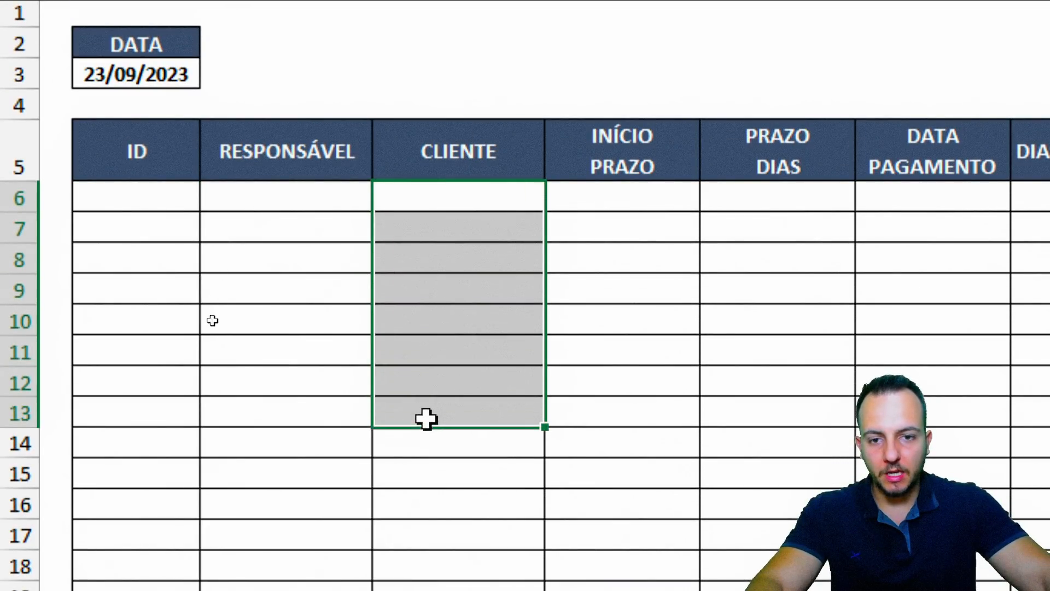
Fill row 6 with ID 1234, the responsible's name, CLIENTE A, 23/09/2023 and a 15-day term
left_click(151, 204)
key("shift+space")
left_click(159, 202)
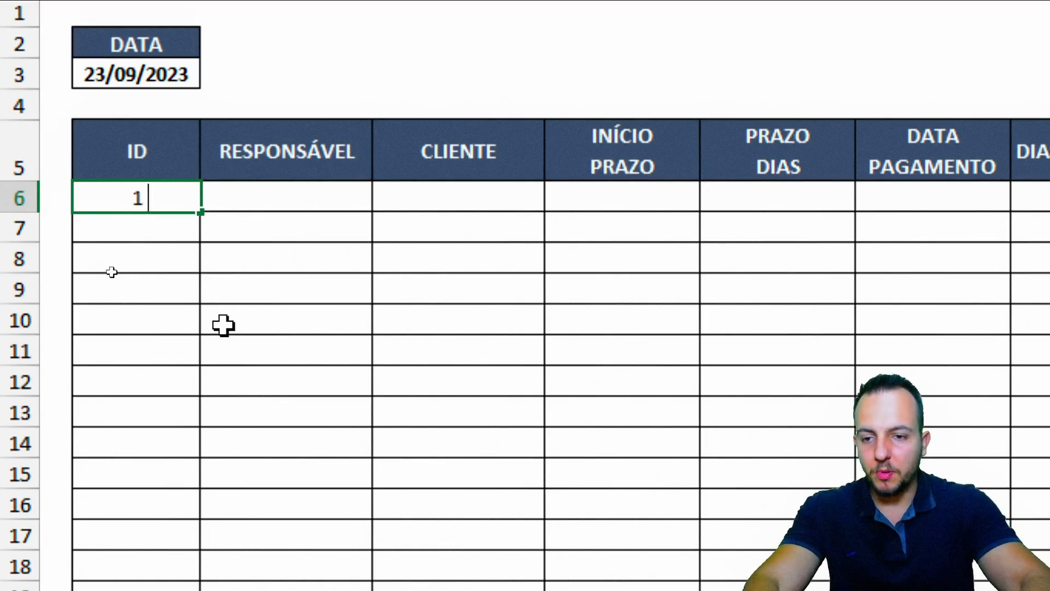
type("1234")
key("Tab")
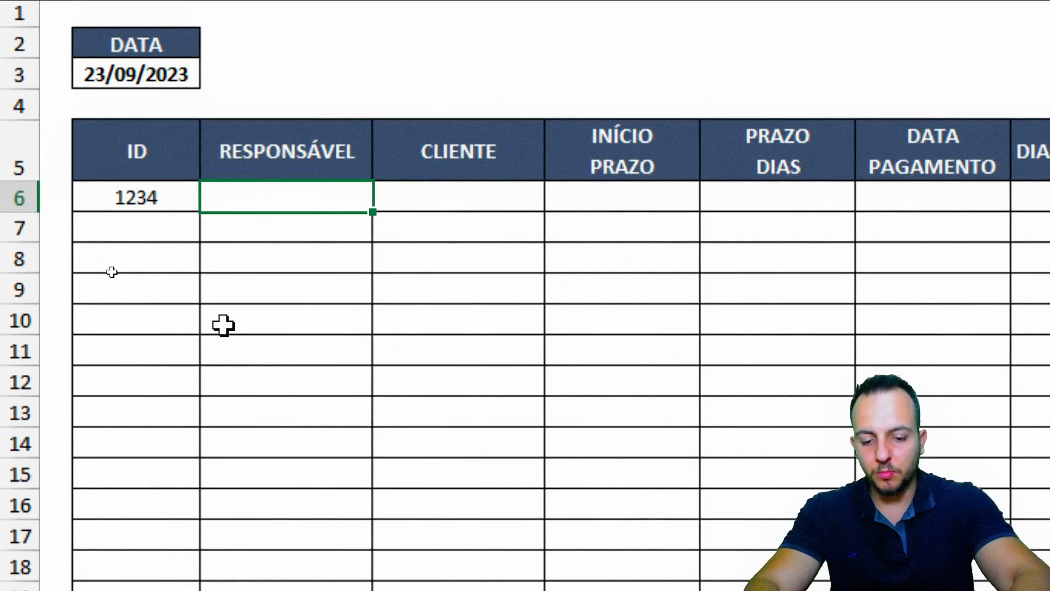
key("Tab")
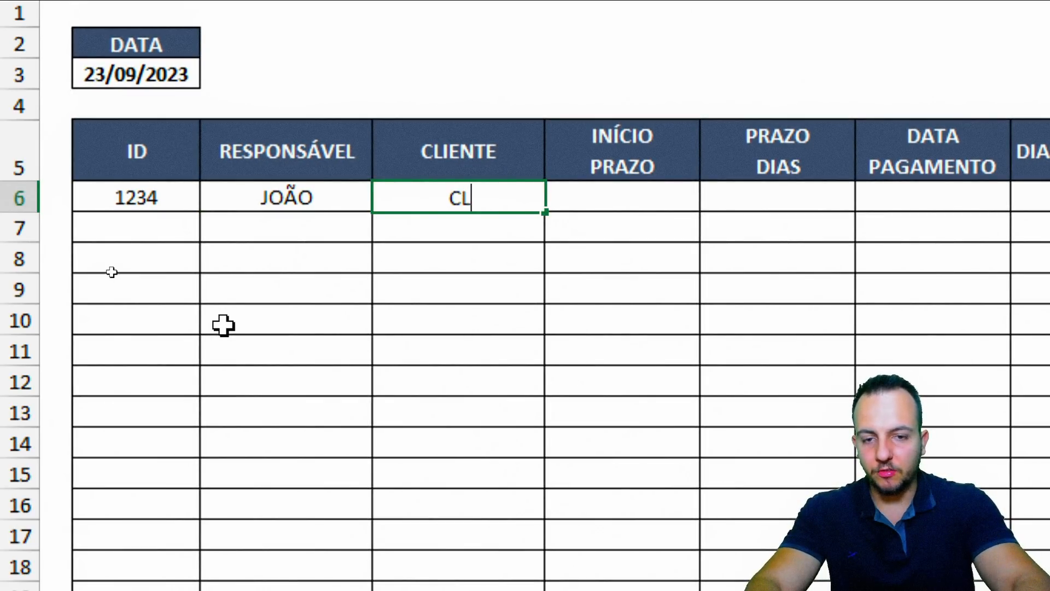
type("CLIENTE A")
key("Tab")
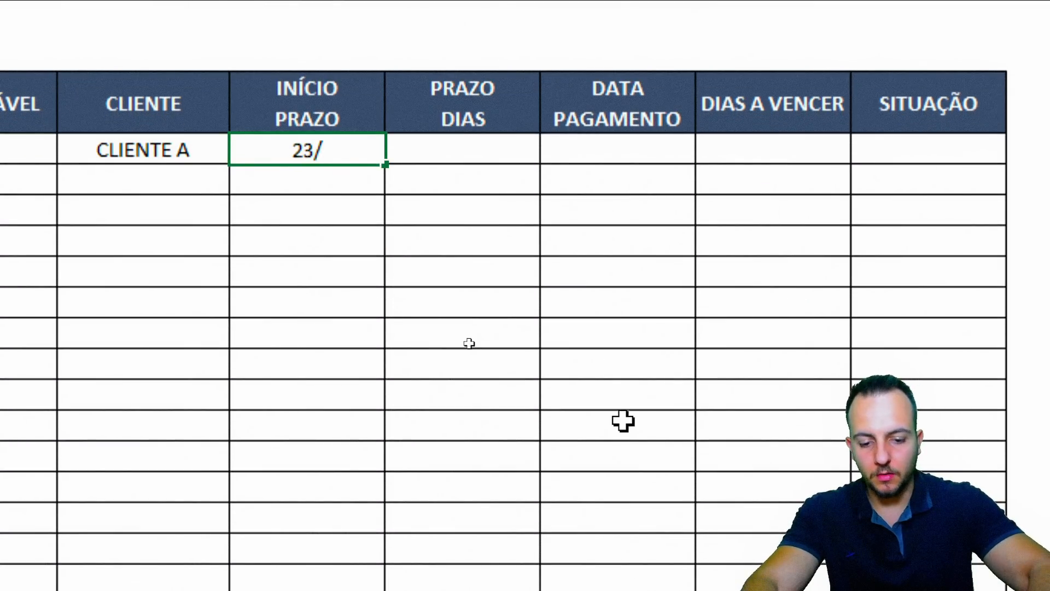
type("/2023")
key("Tab")
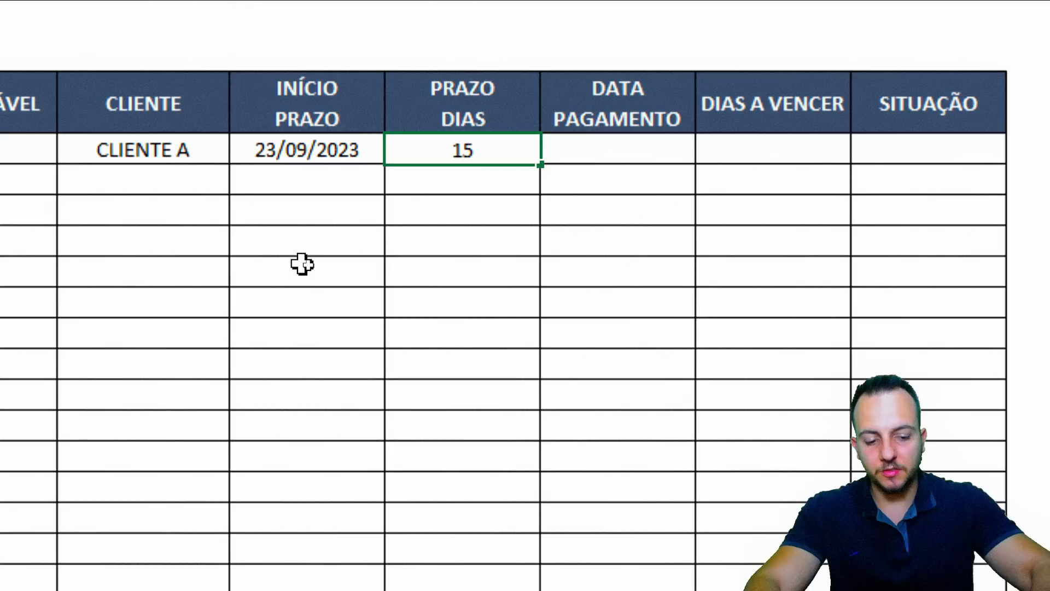
left_click(358, 145)
left_click(475, 149)
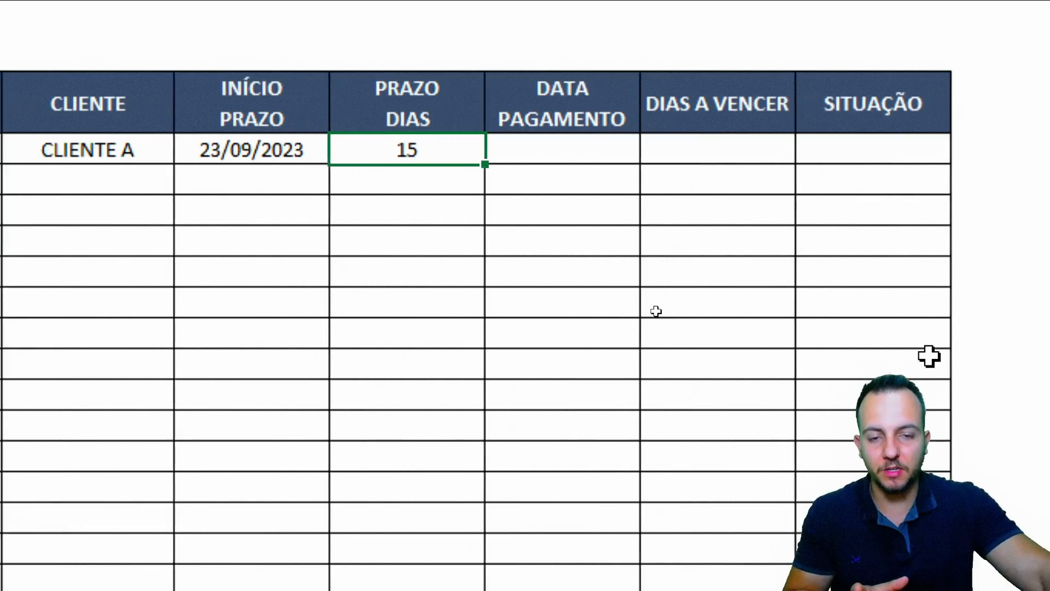
left_click(618, 149)
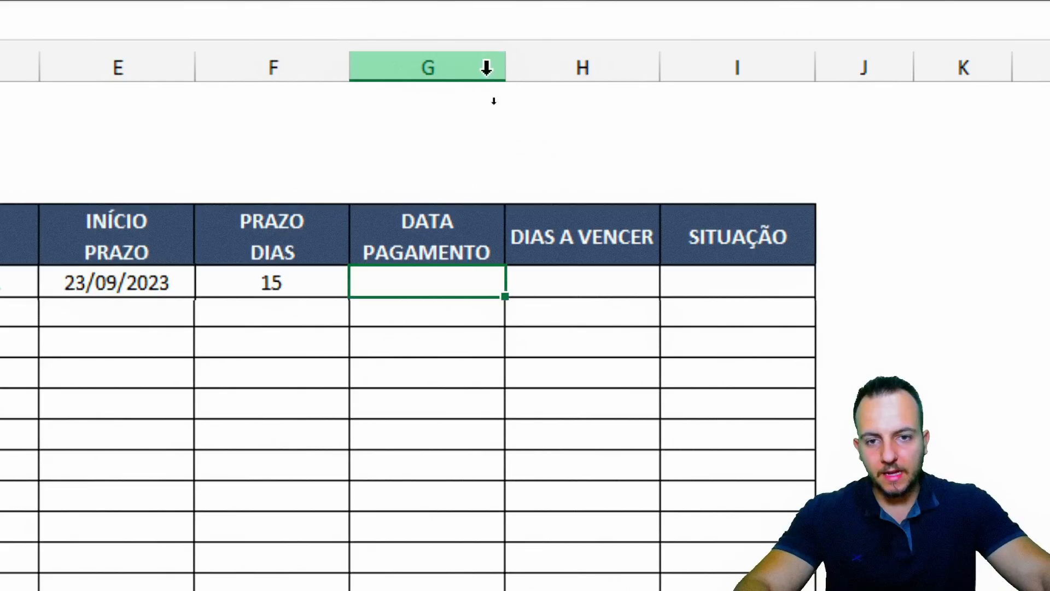
left_click(467, 66)
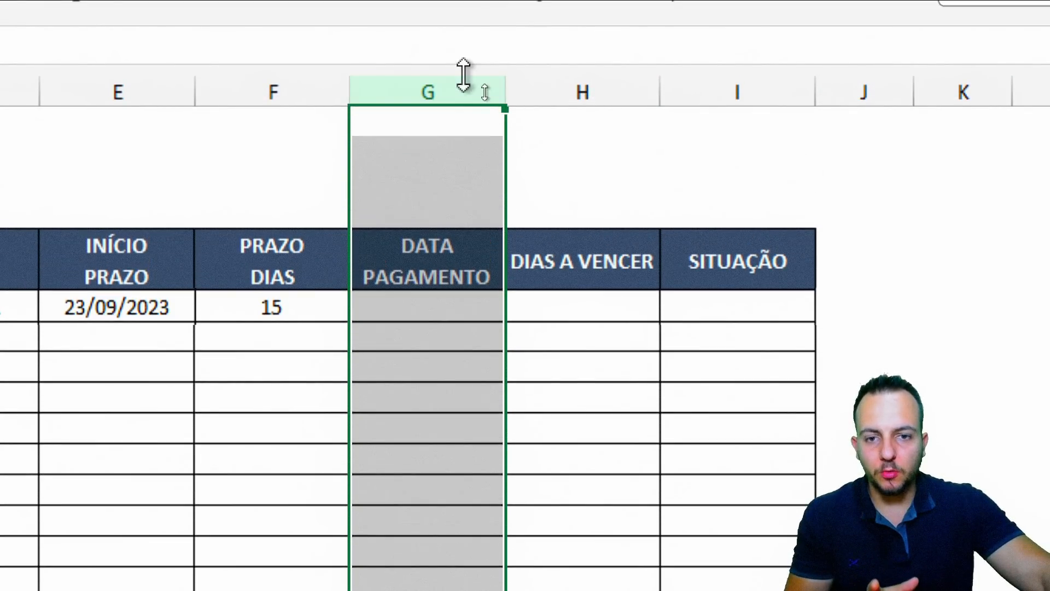
left_click(429, 308)
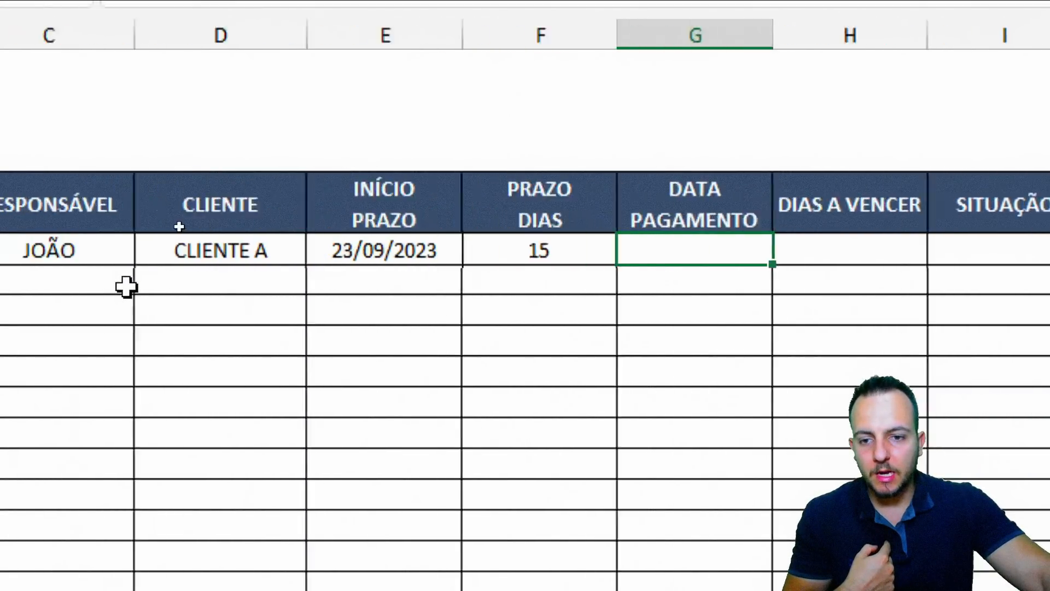
left_click(21, 249)
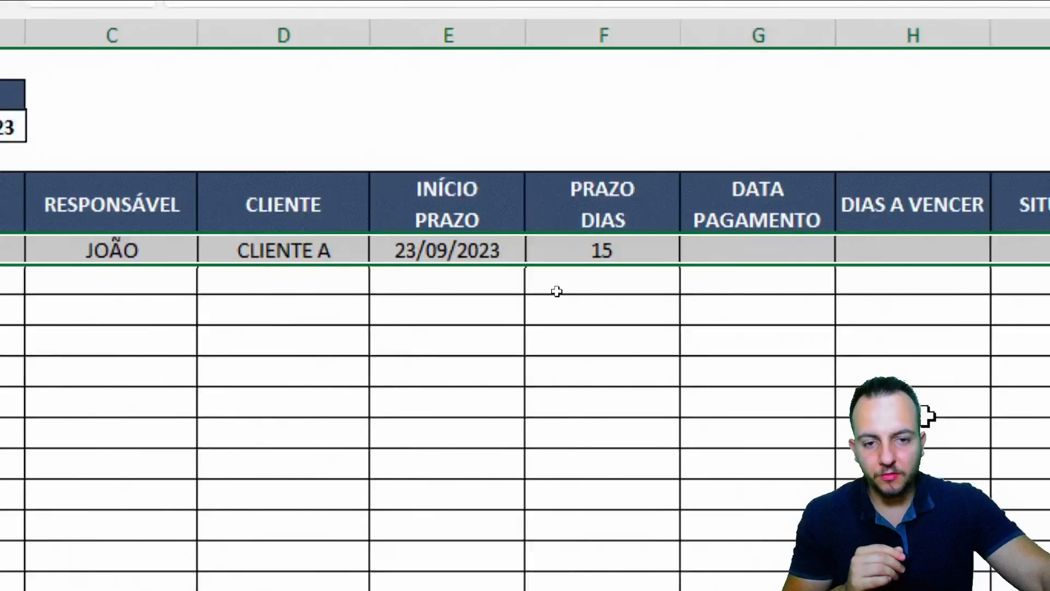
left_click(462, 35)
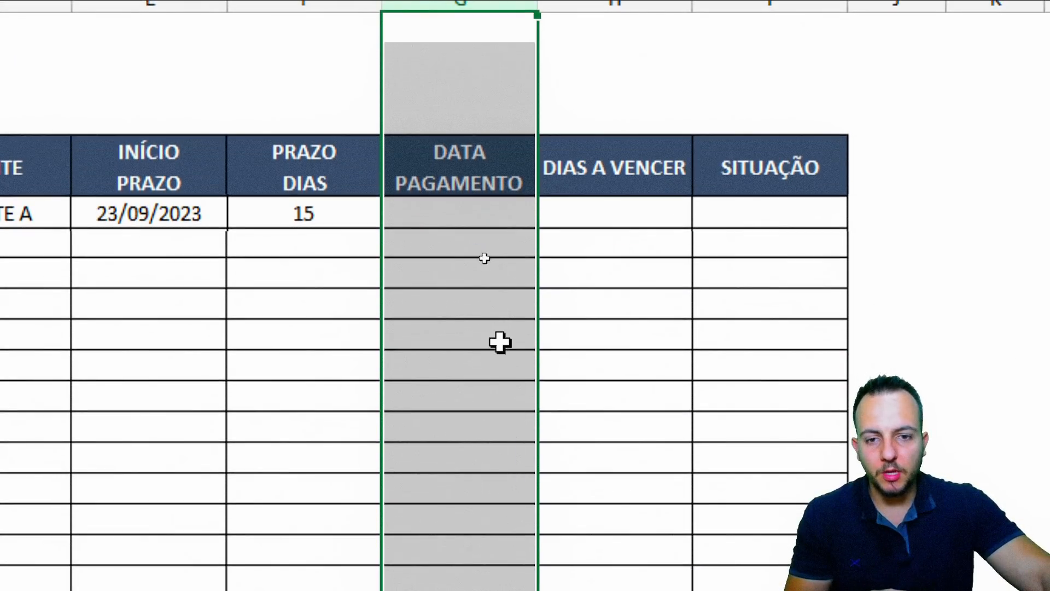
left_click_drag(476, 287, 463, 478)
left_click_drag(462, 409, 466, 517)
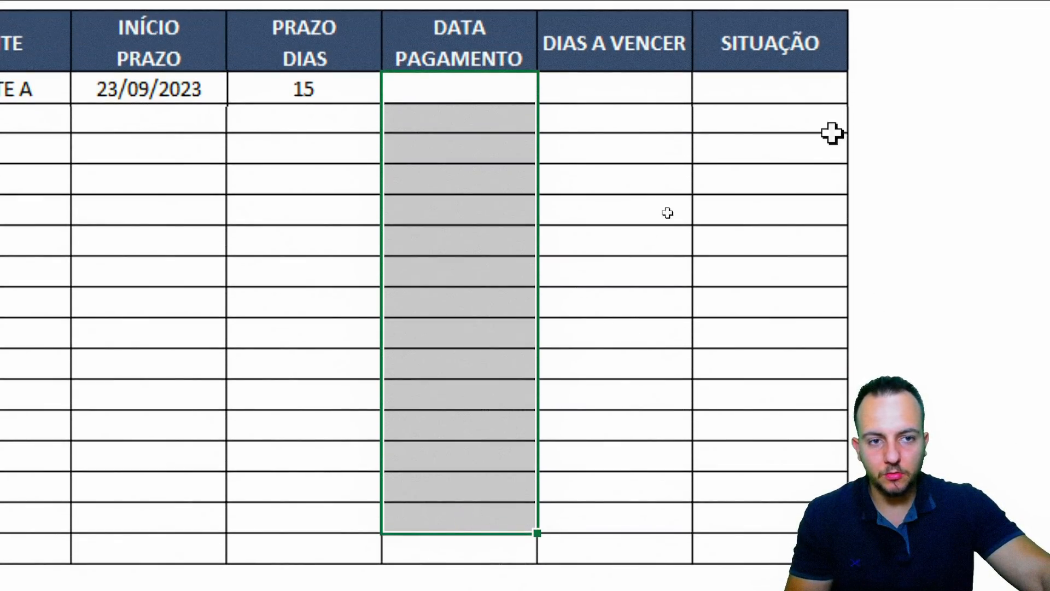
left_click(795, 4)
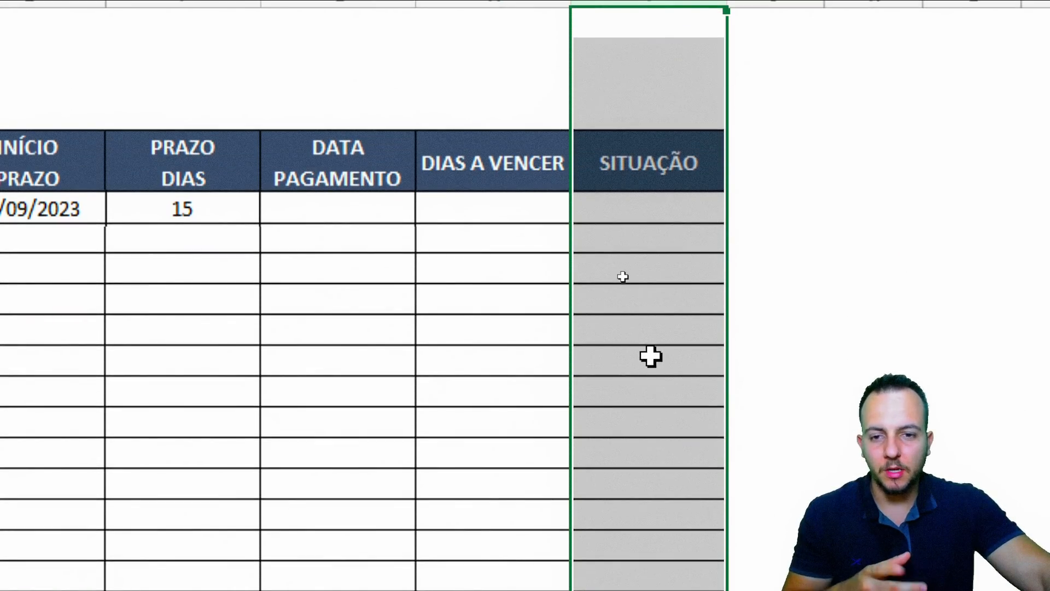
left_click(339, 208)
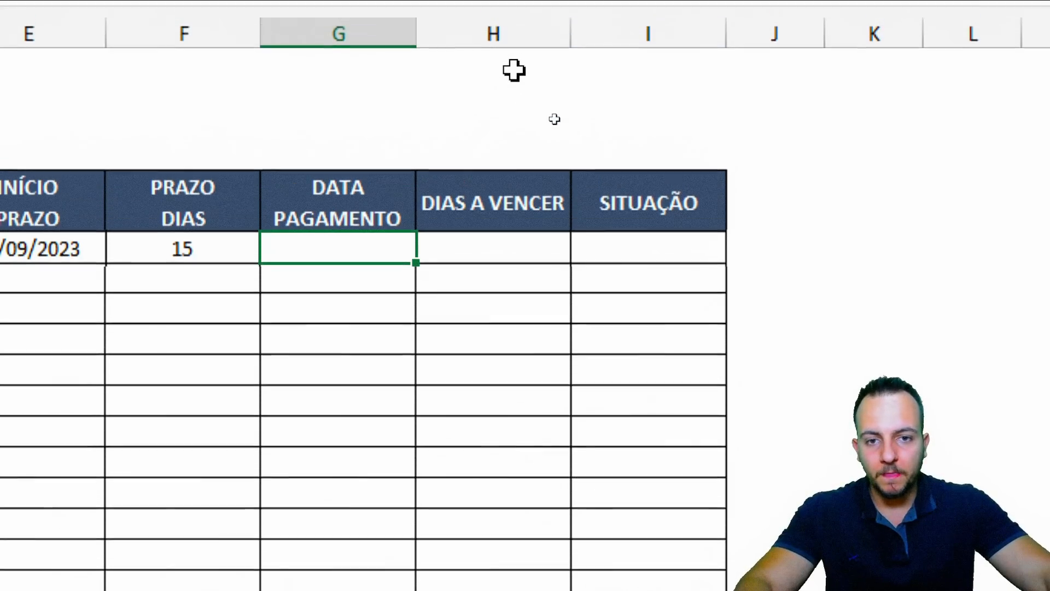
Break the DIAS A VENCER header onto two lines before VENCER
left_click(509, 65)
left_click(498, 283)
left_click(504, 235)
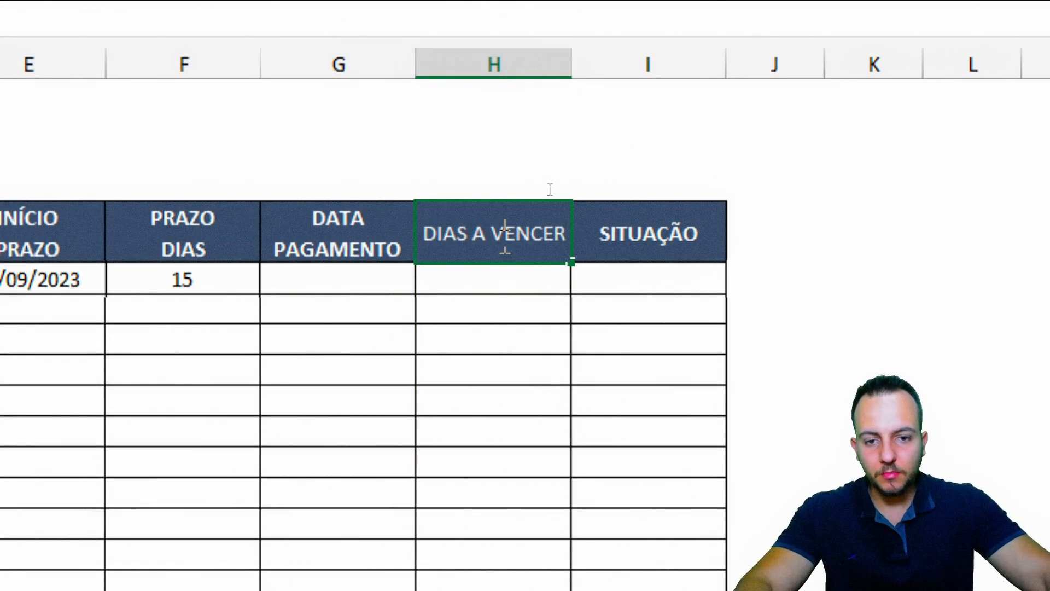
key("alt+Return")
key("Return")
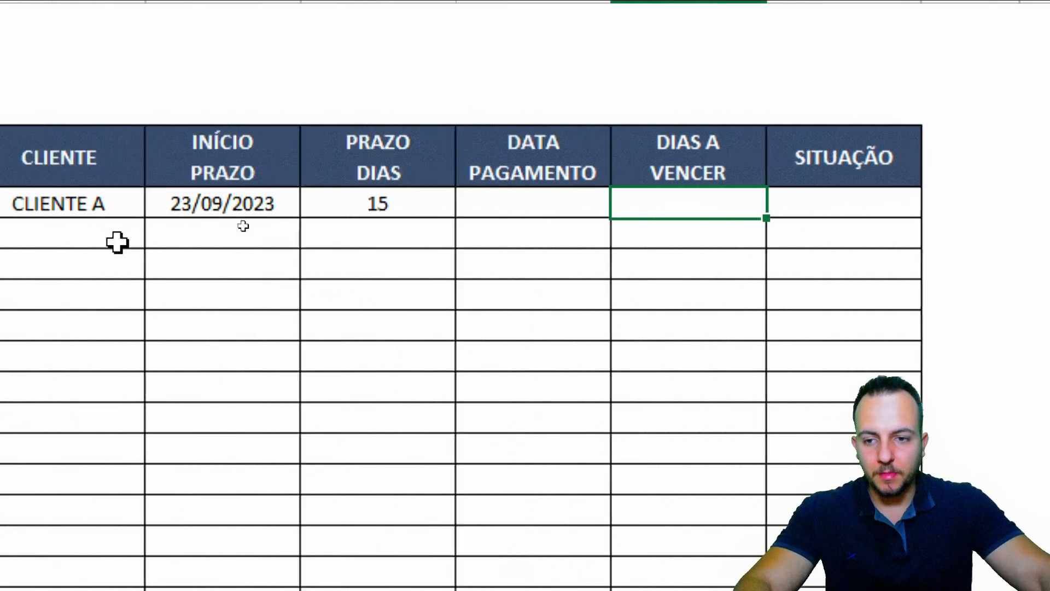
Change the first start date in E6 from 23/09/2023 to 15/09/2023
left_click(132, 201)
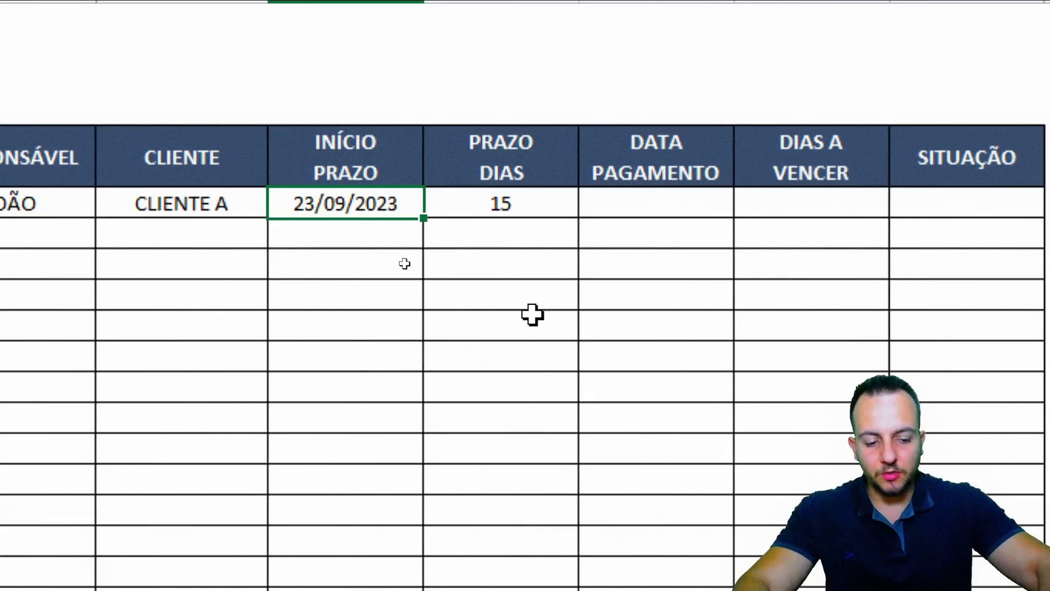
key("F2")
key("Home")
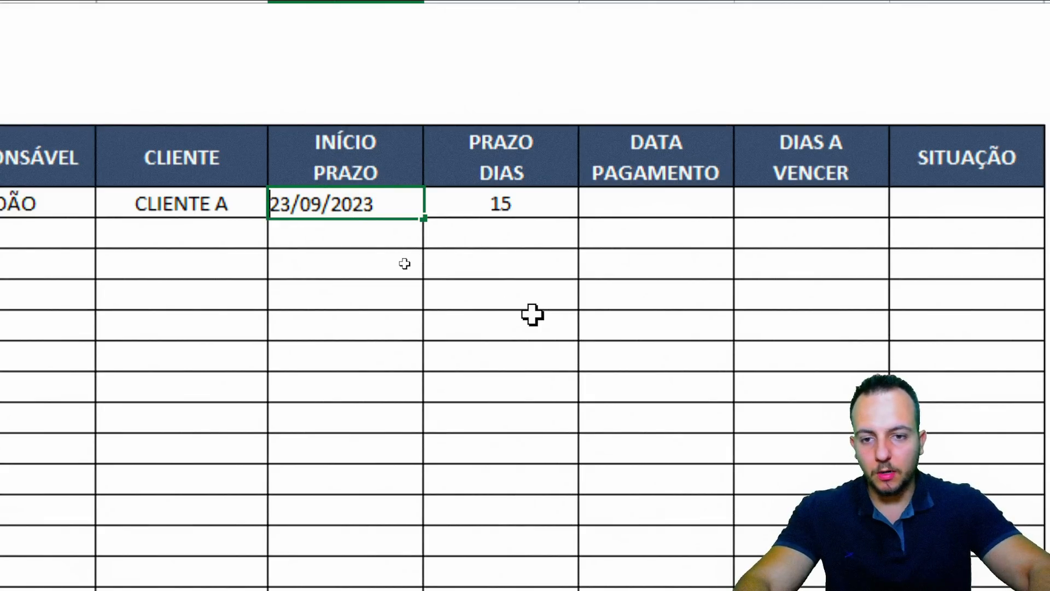
type("15")
key("Return")
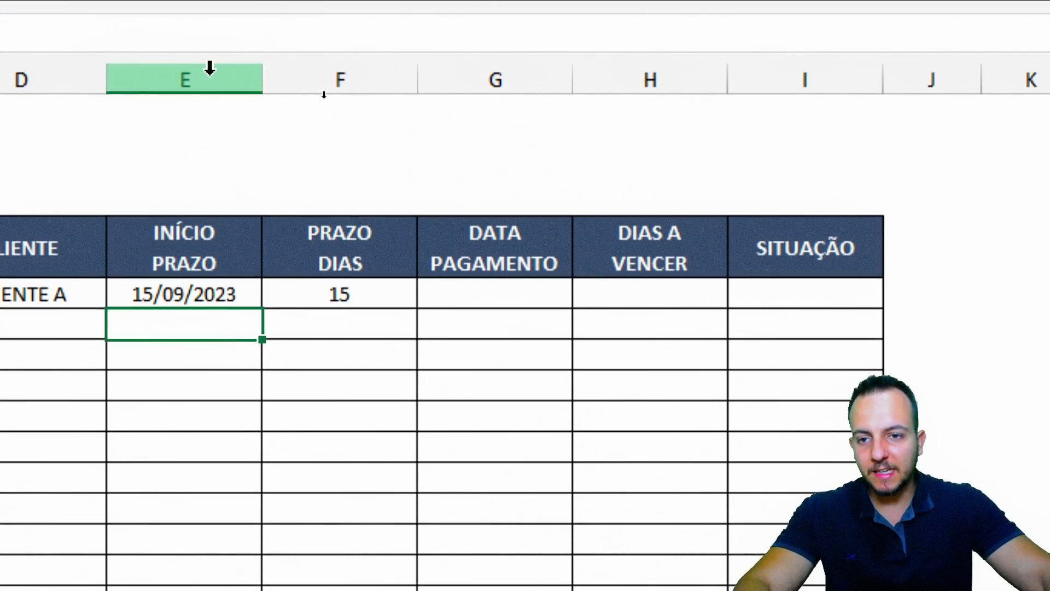
left_click(210, 68)
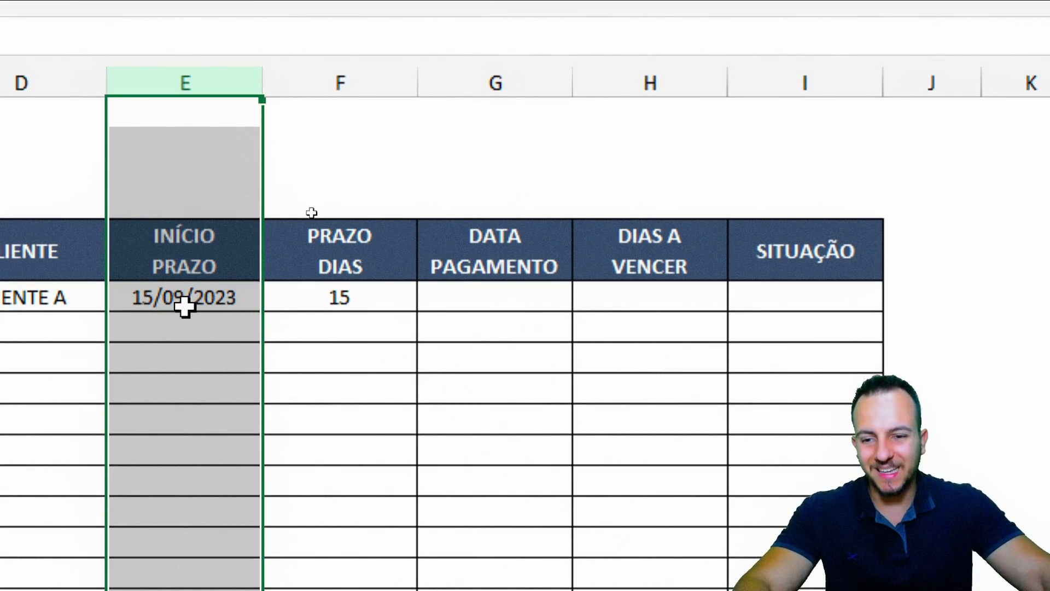
left_click(371, 77)
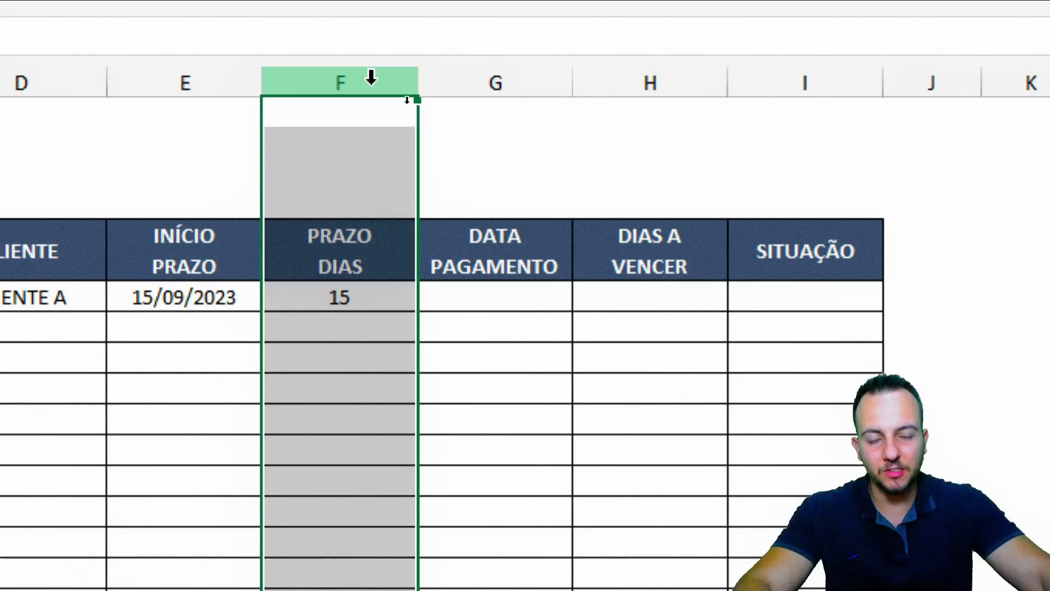
left_click(670, 88)
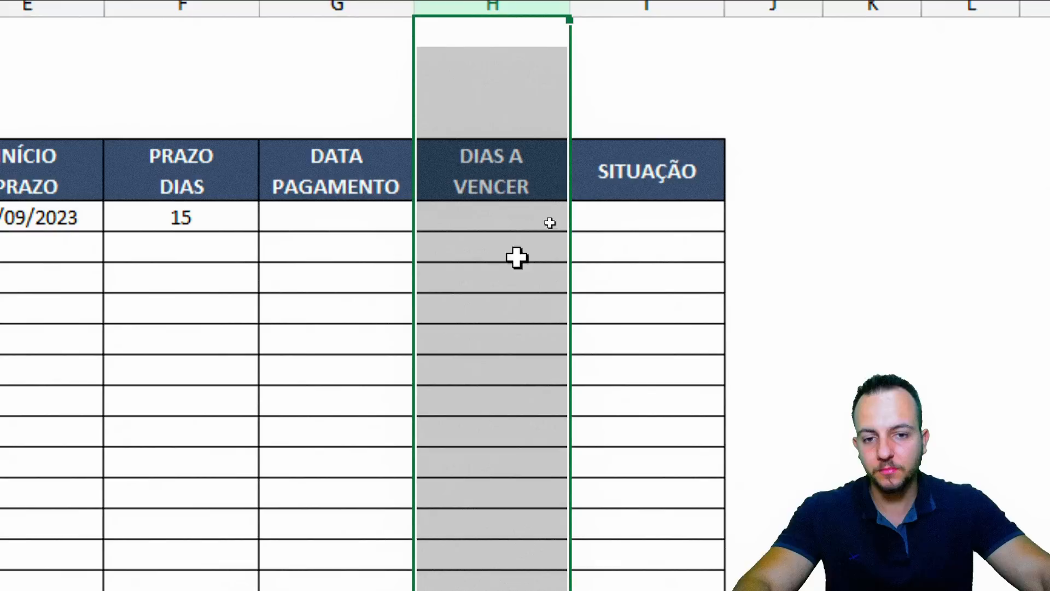
left_click(581, 289)
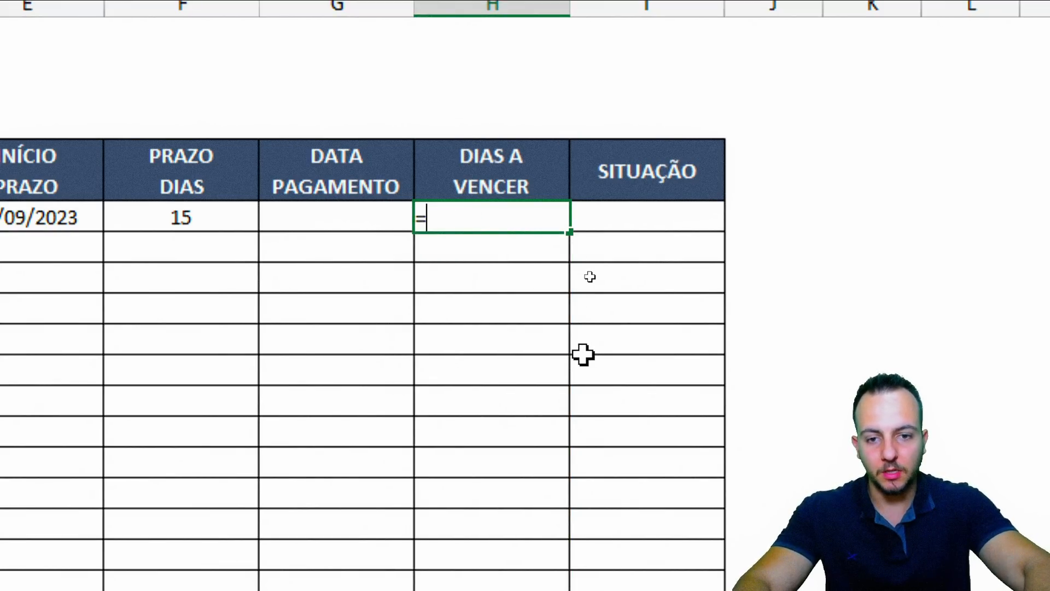
Enter =E6+F6-$B$3 in H6 so the first row shows 7 days to due
type("=")
left_click(52, 217)
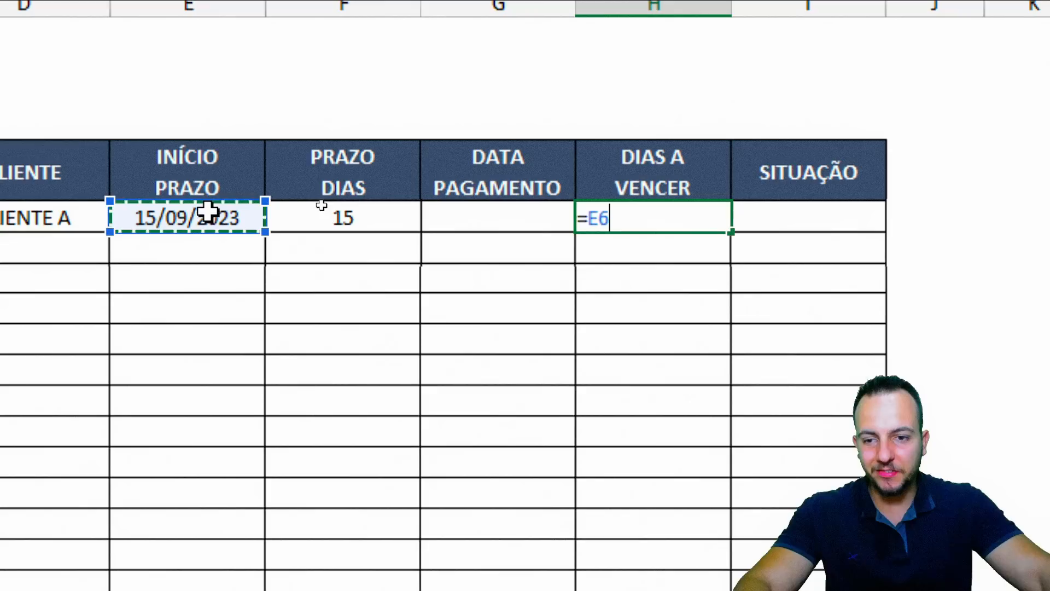
type("+")
left_click(364, 224)
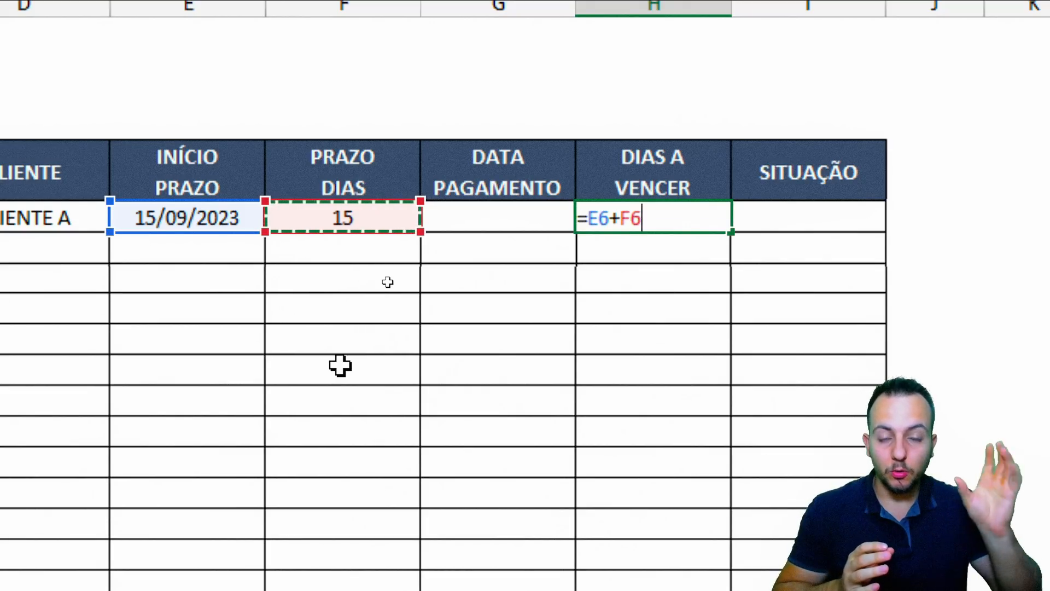
type("-")
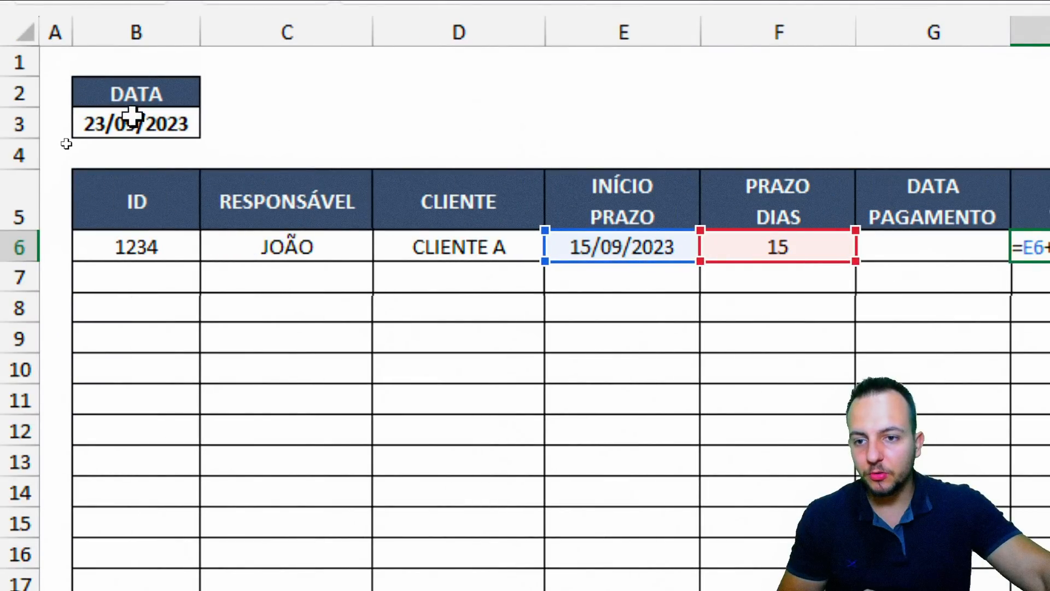
left_click(158, 117)
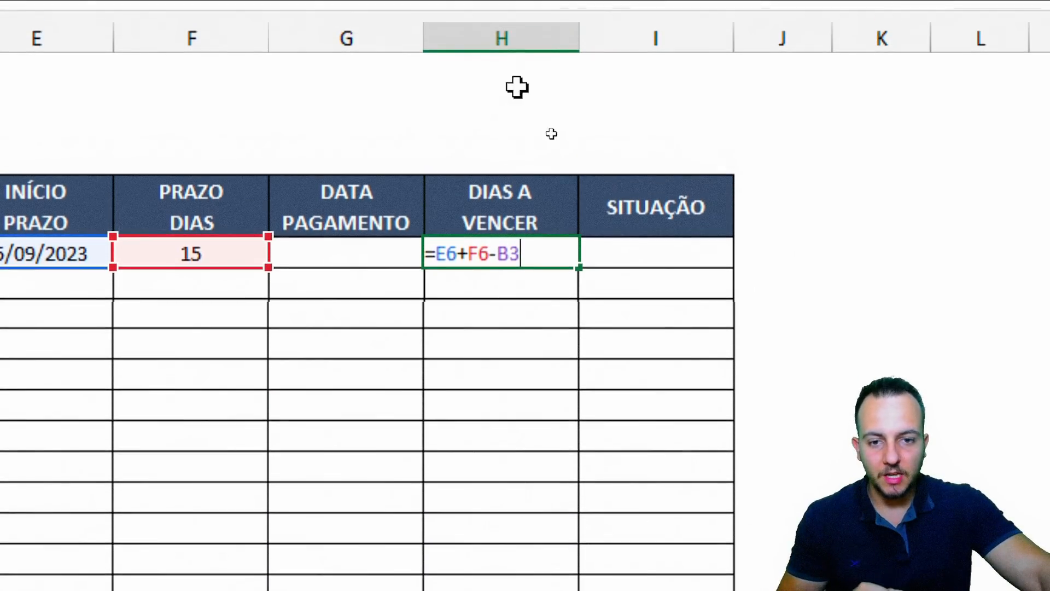
left_click_drag(502, 266, 511, 265)
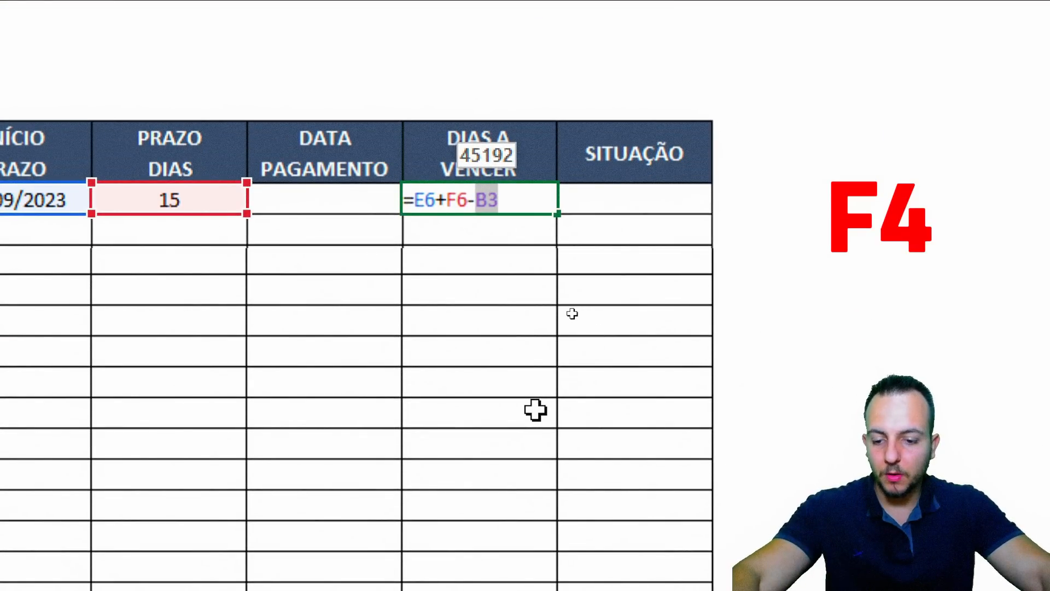
key("F4")
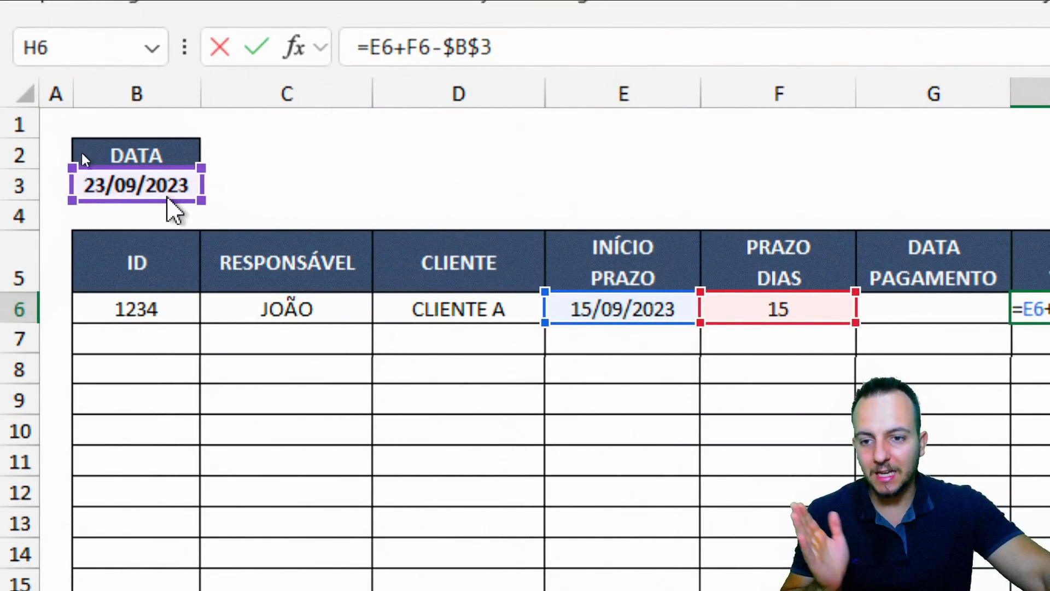
mouse_move(171, 206)
left_mouse_down()
mouse_move(169, 525)
mouse_move(197, 249)
mouse_move(187, 199)
left_mouse_up()
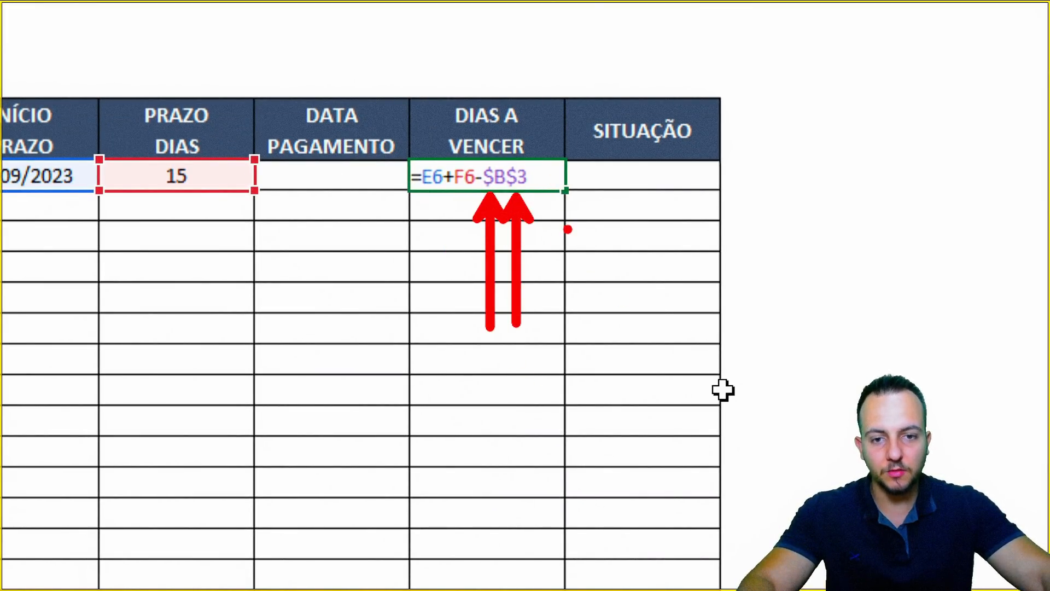
key("Escape")
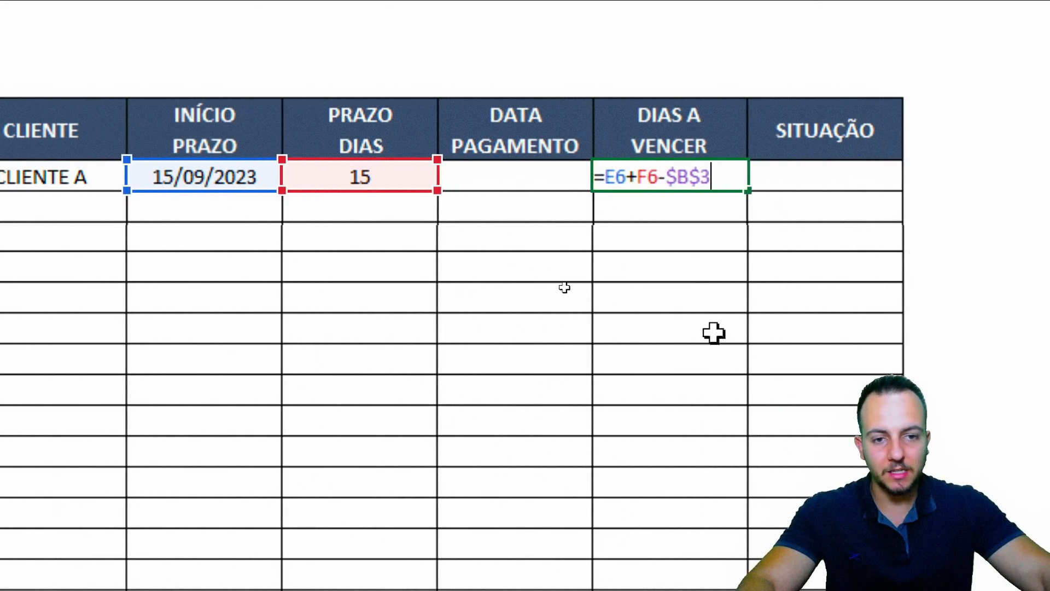
key("Return")
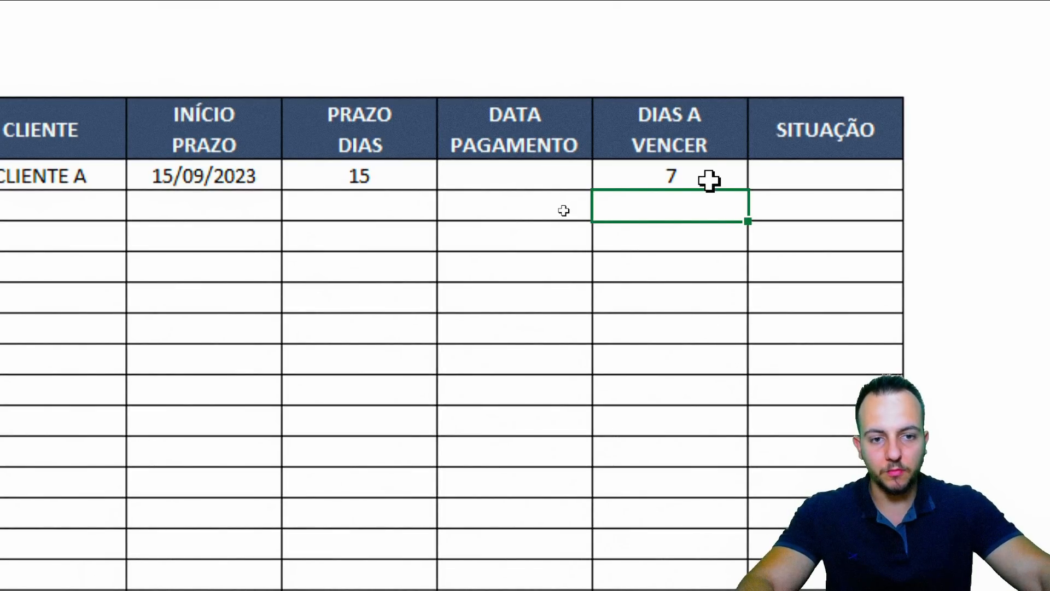
left_click(709, 180)
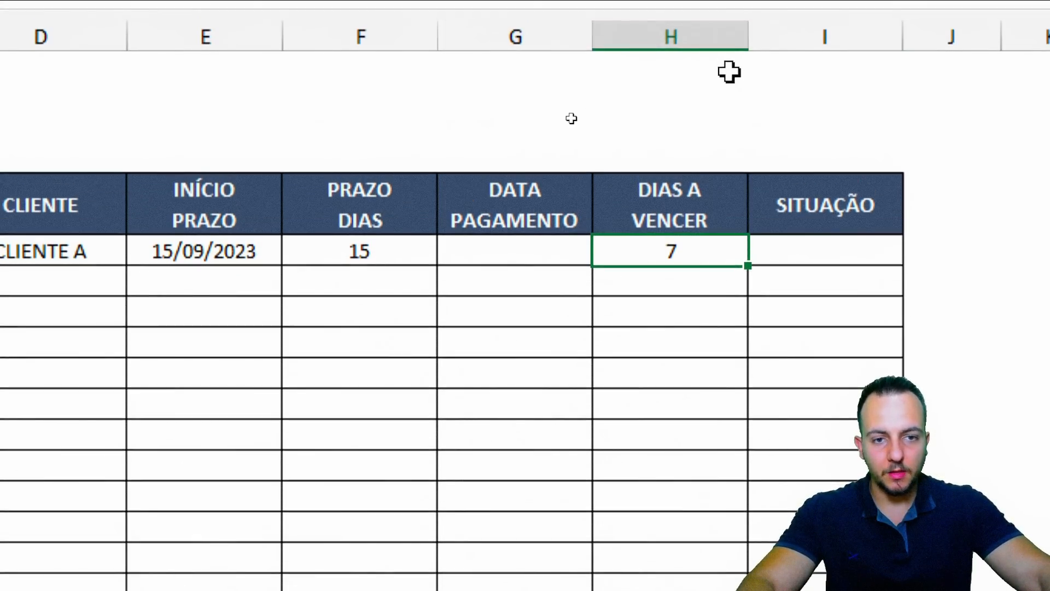
Type vencido, a vencer and ok down an empty column beside the table
left_click(691, 33)
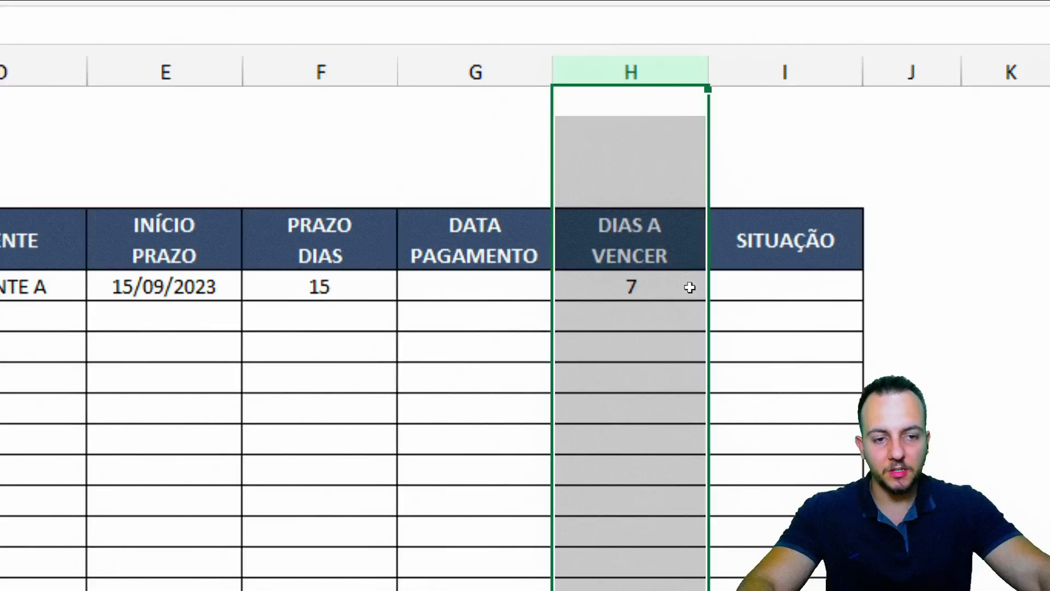
left_click(651, 286)
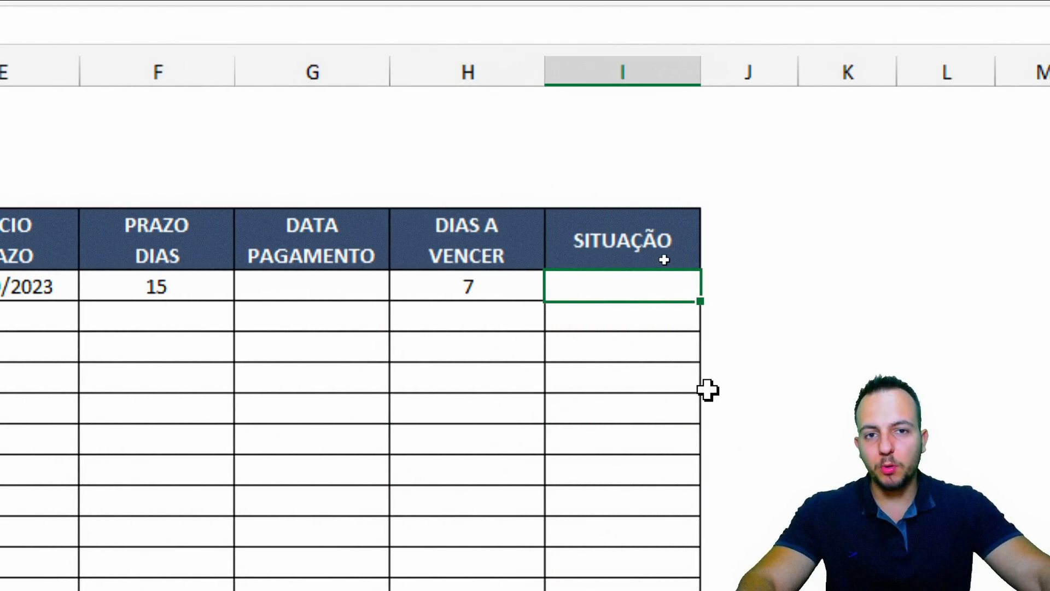
left_click(967, 231)
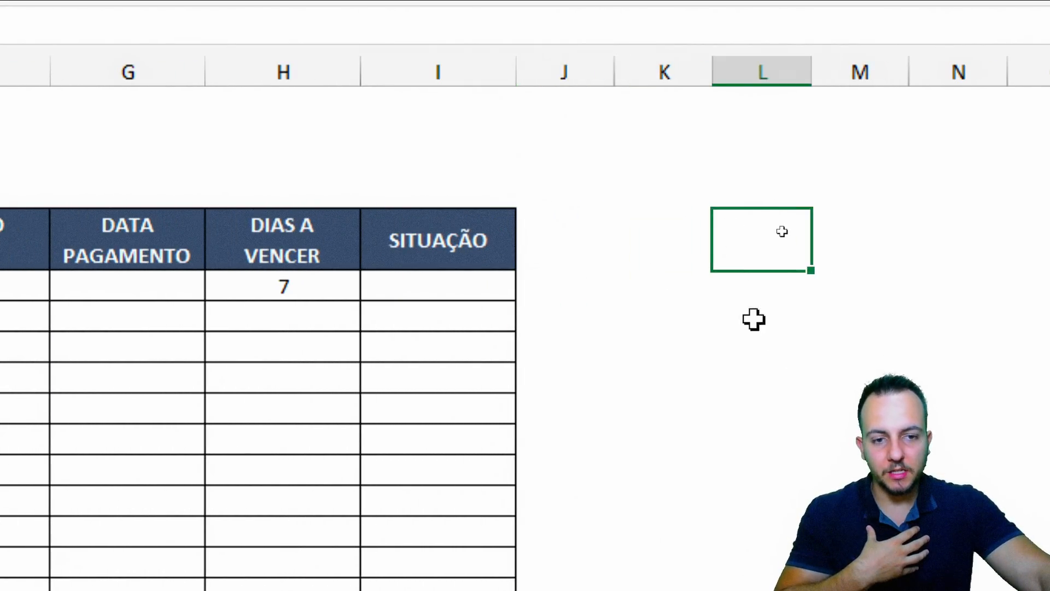
type("vencido")
key("Return")
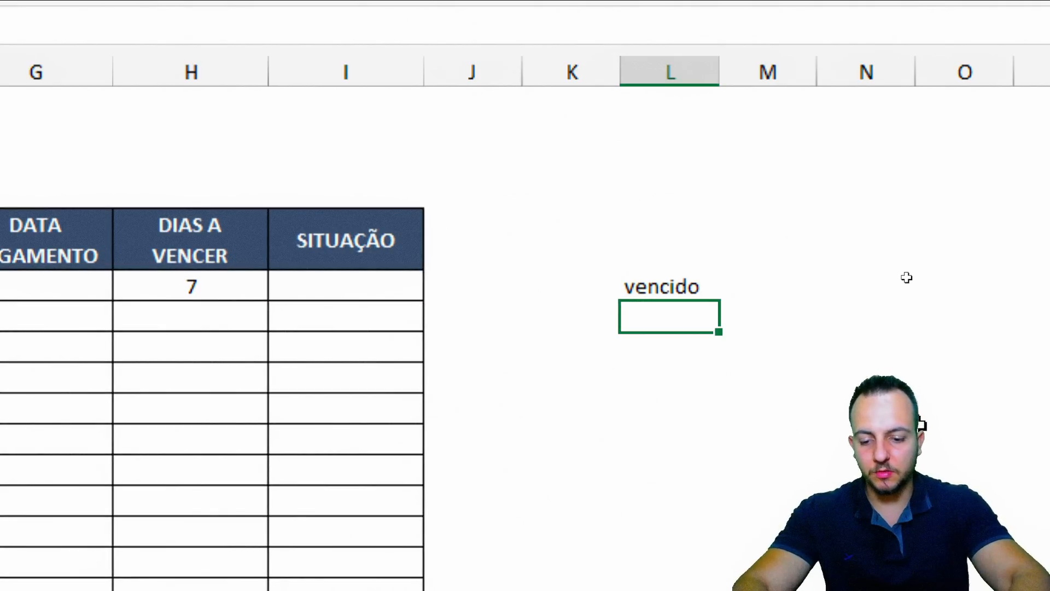
type("a vencer")
key("Return")
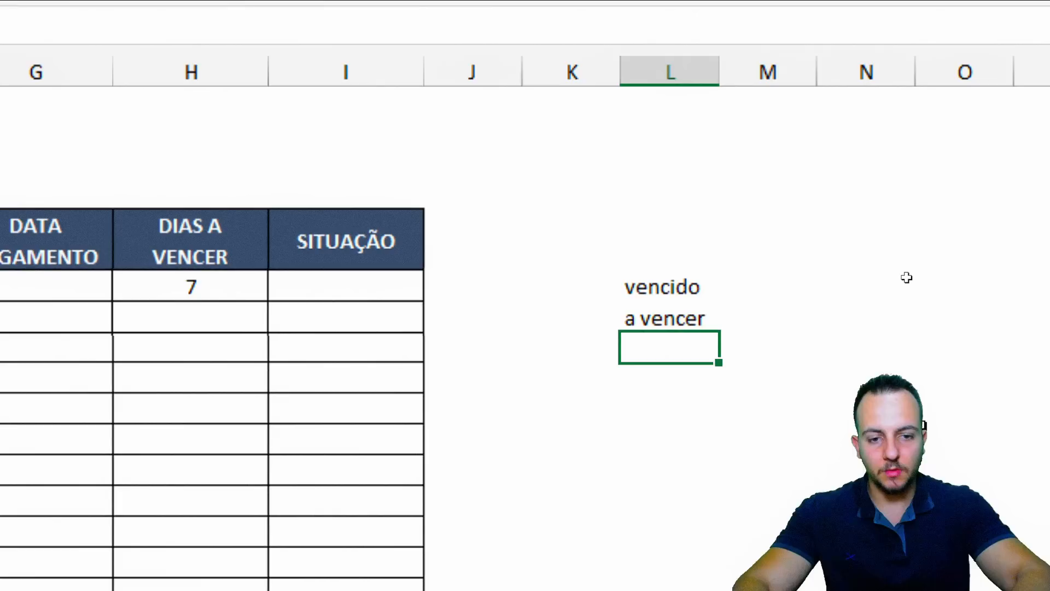
type("ok")
key("Return")
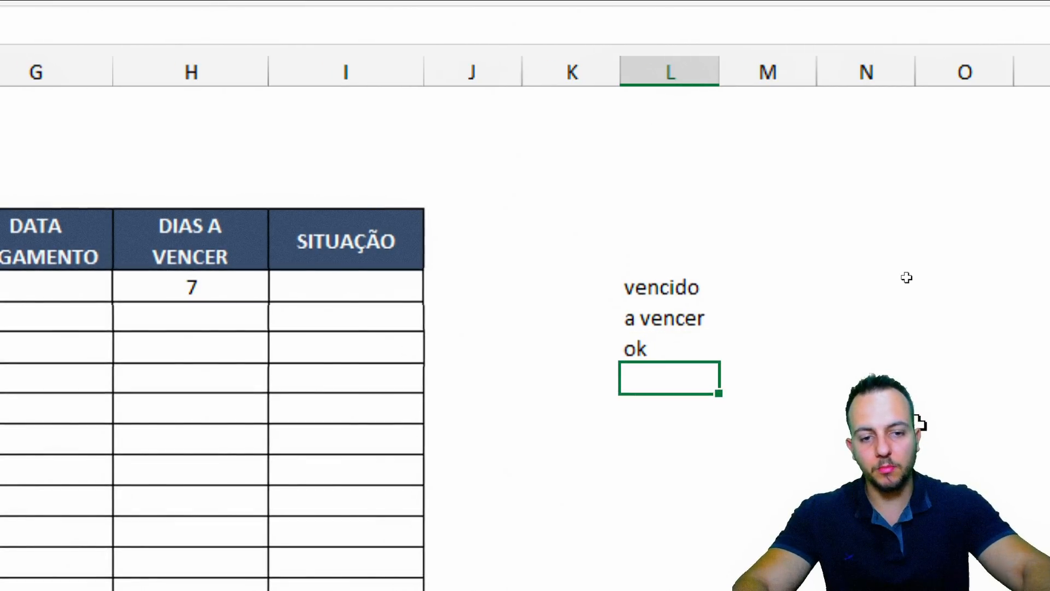
Overwrite the second and third entries with no prazo and pago
left_click(703, 290)
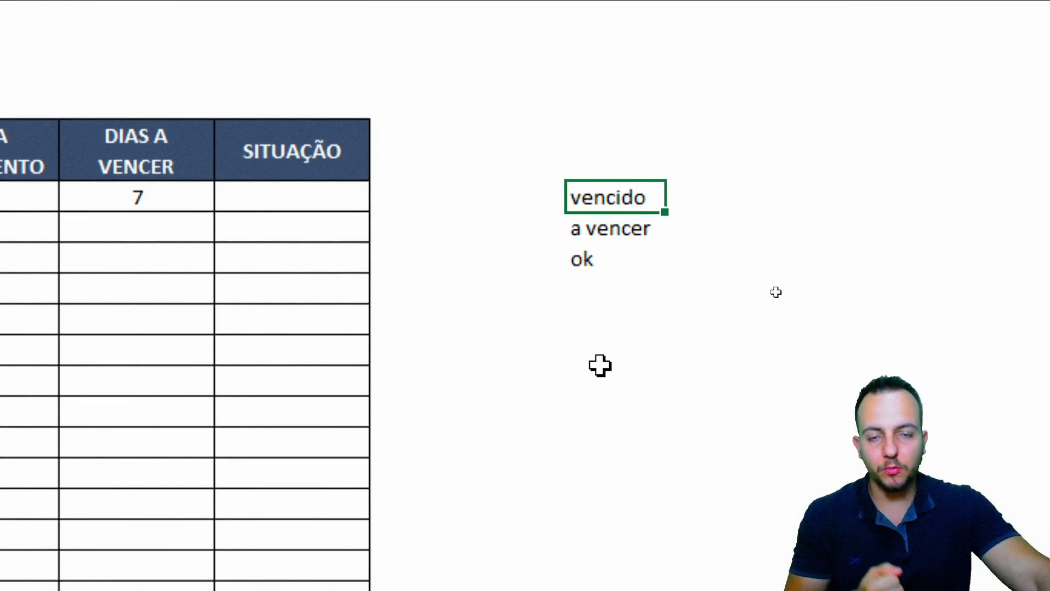
left_click(628, 225)
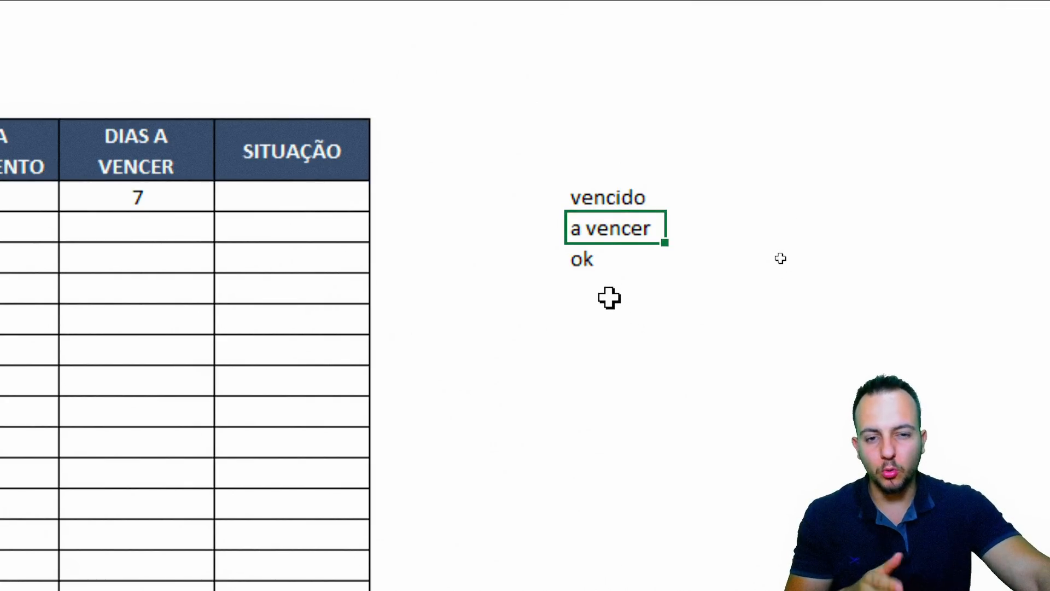
type("no prazo")
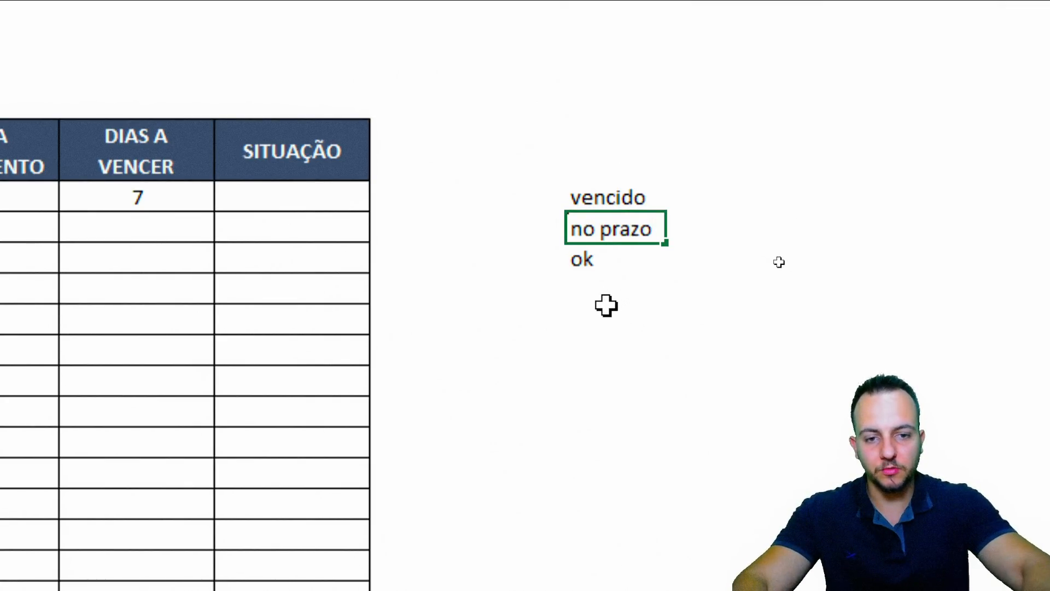
key("Return")
type("p")
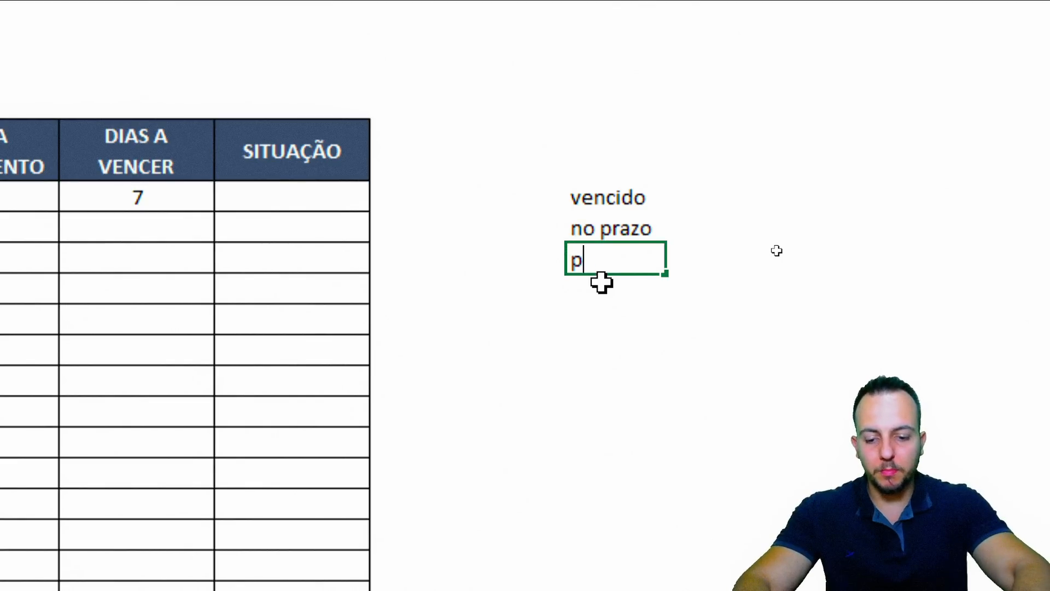
type("ago")
key("Return")
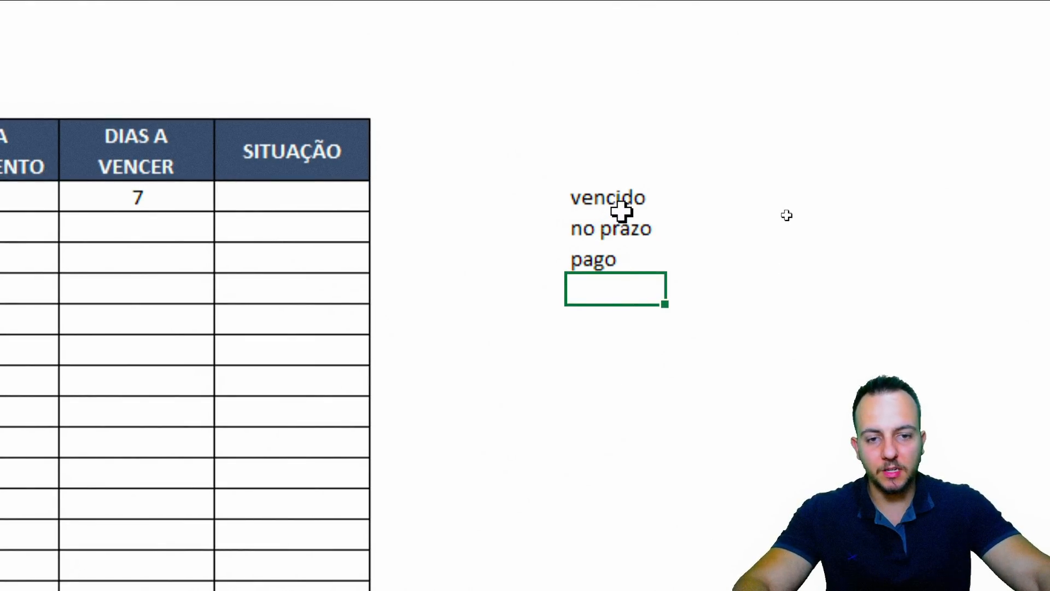
left_click_drag(621, 210, 623, 253)
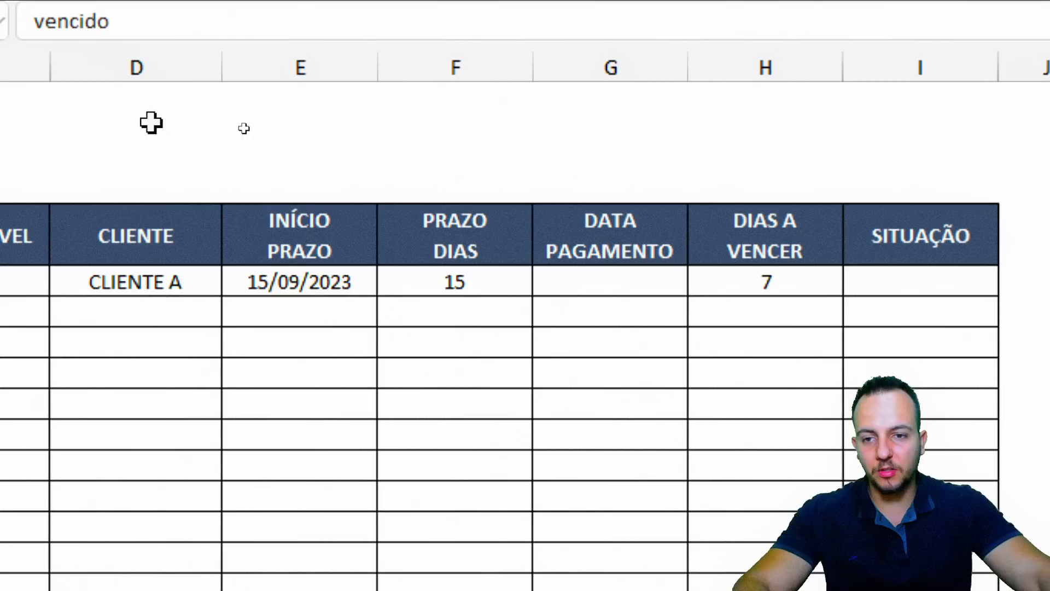
Select cell E2 above the table as the spot for the summary label
left_click_drag(246, 96, 899, 187)
left_click_drag(783, 278, 809, 371)
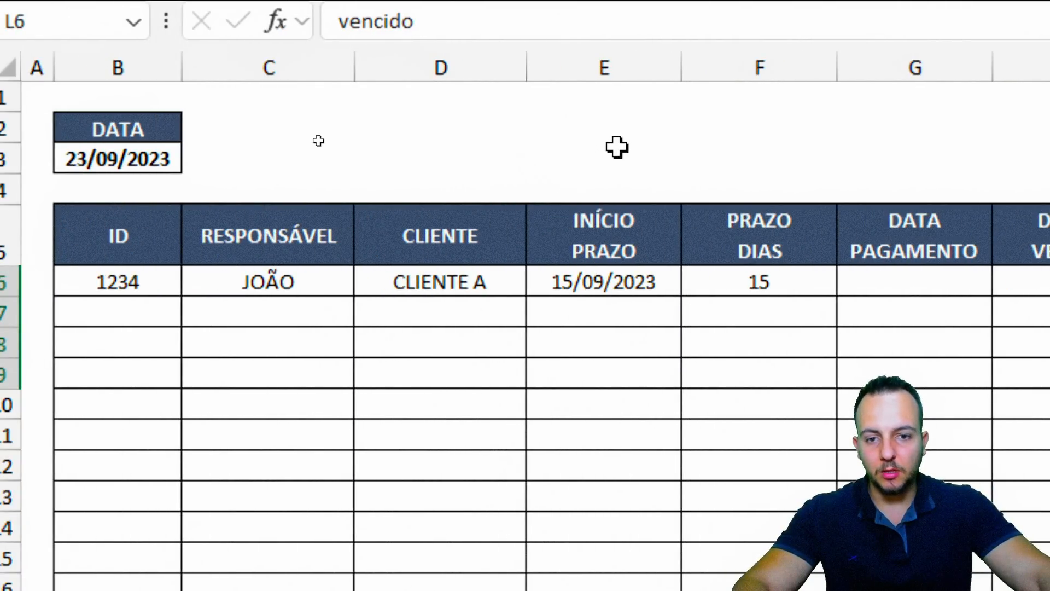
left_click_drag(605, 116, 632, 116)
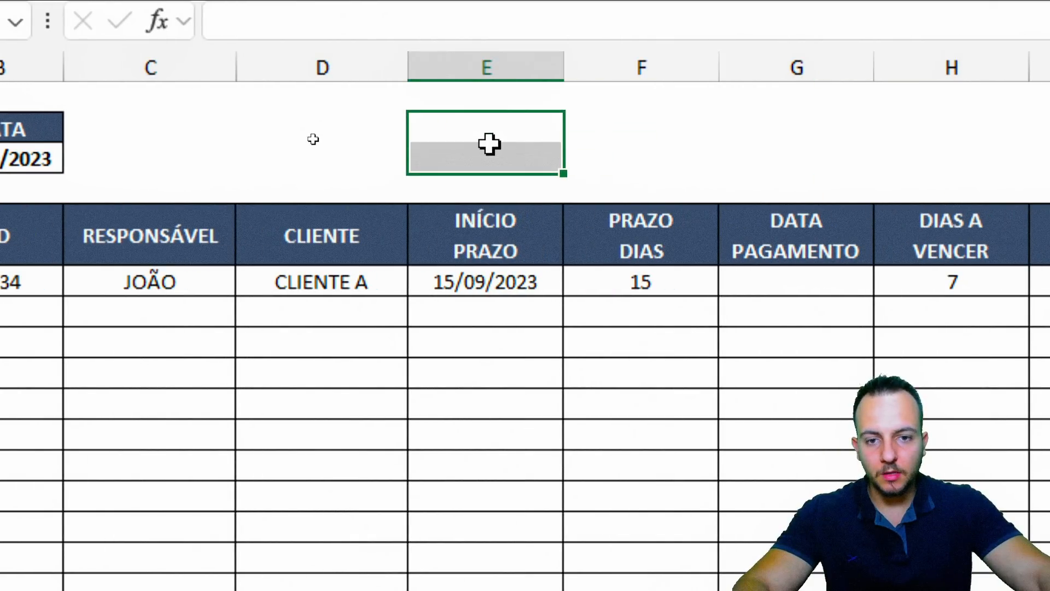
mouse_move(514, 116)
left_mouse_down()
mouse_move(511, 144)
mouse_move(514, 133)
left_mouse_up()
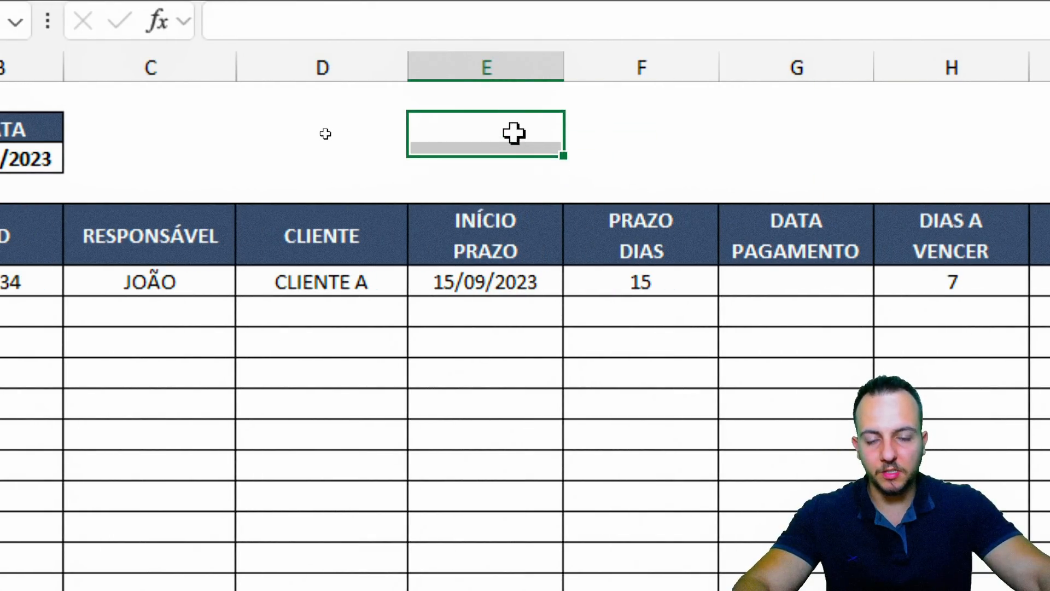
Enter Situação in E2 and Qtd in E3
type("Situa")
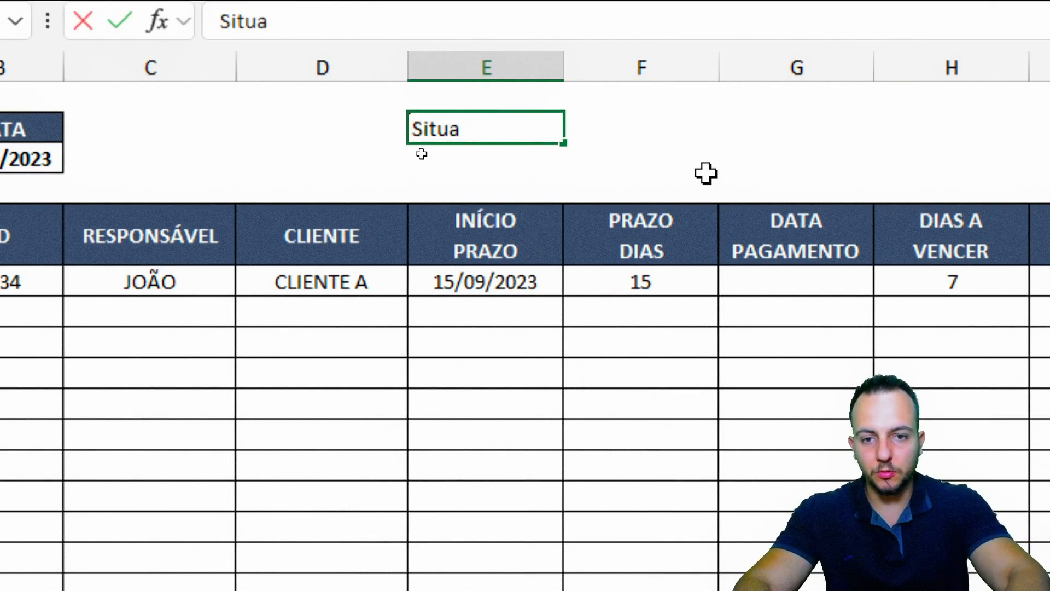
type("ção")
key("Return")
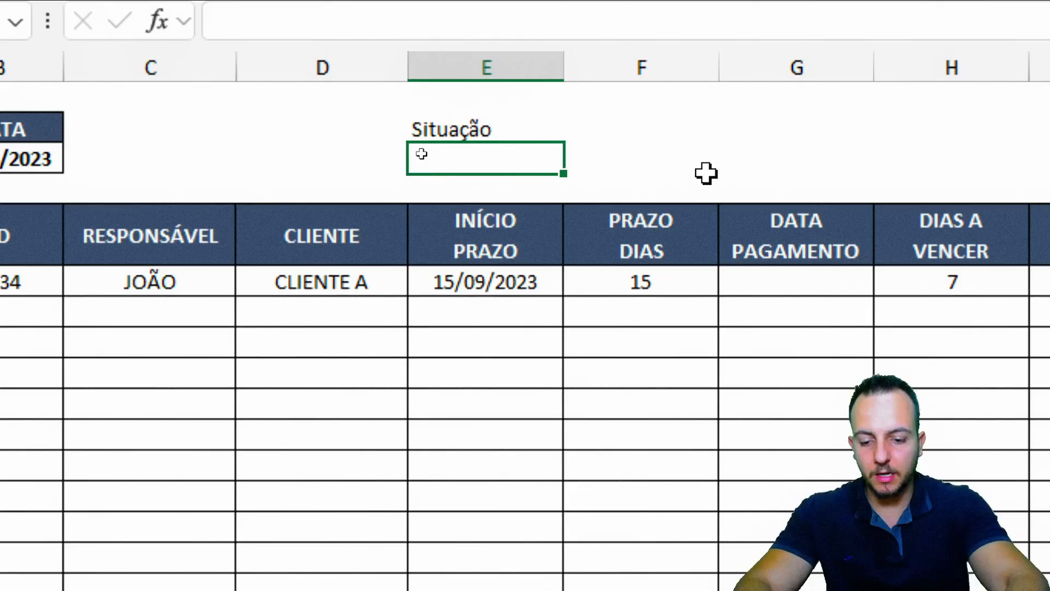
type("Qtd")
key("Return")
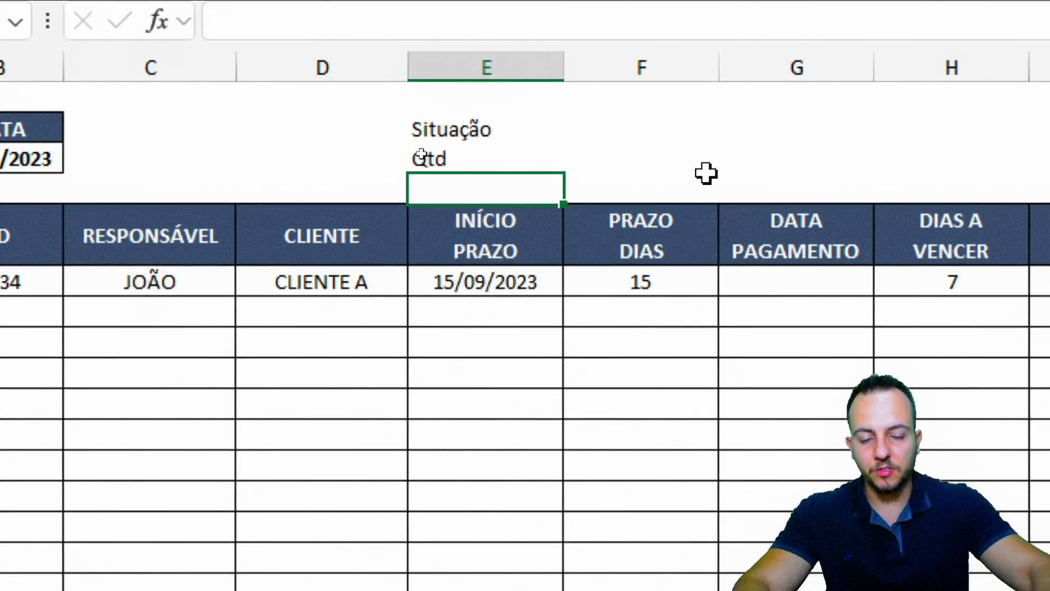
Enter Vencido, No prazo and Pago across F2:H2, then select E2:H3
left_click(641, 121)
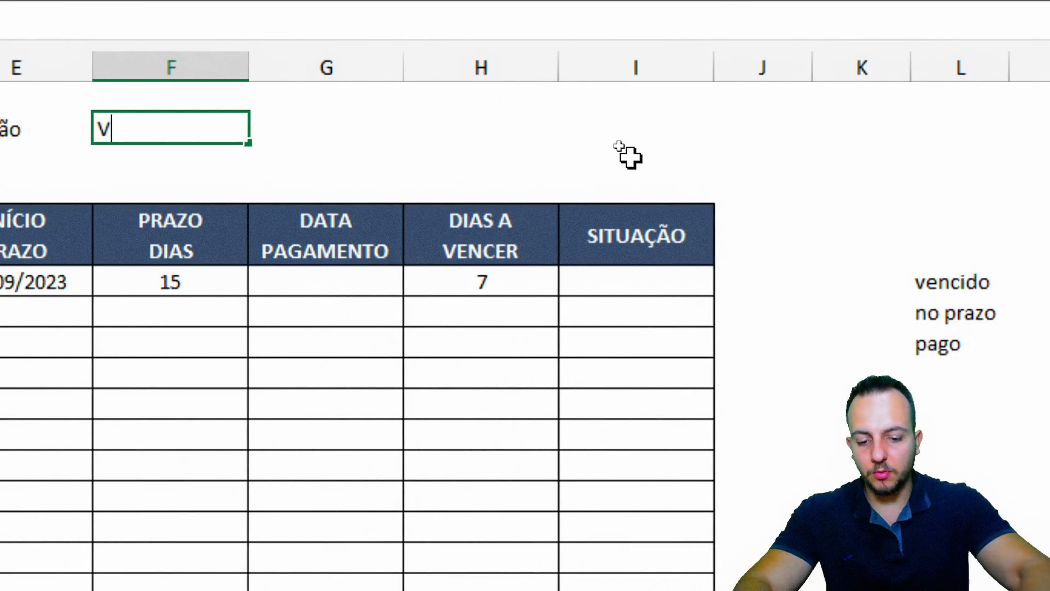
type("Vencido")
key("Tab")
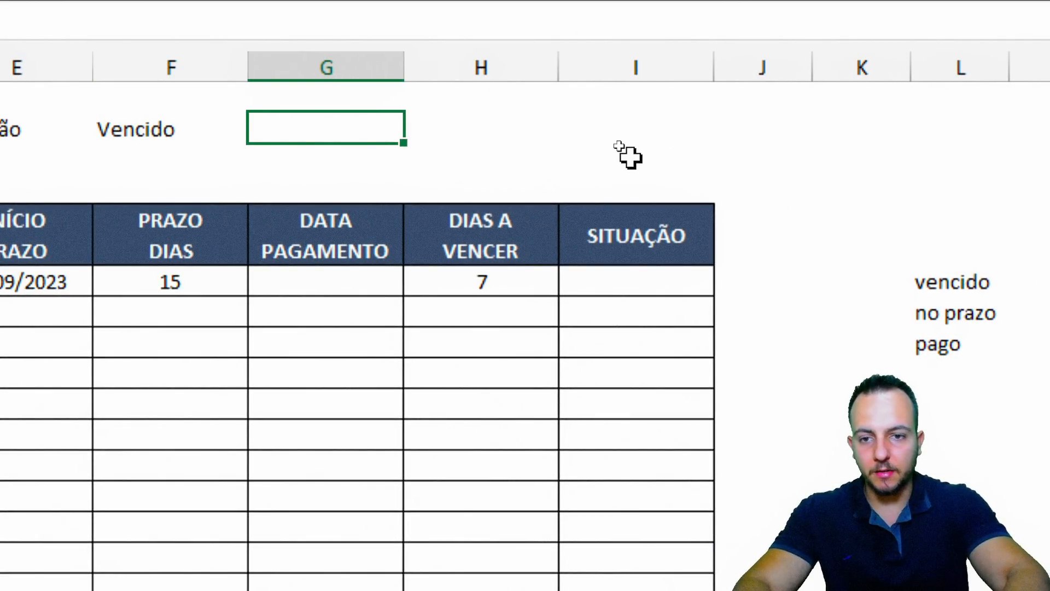
key("Tab")
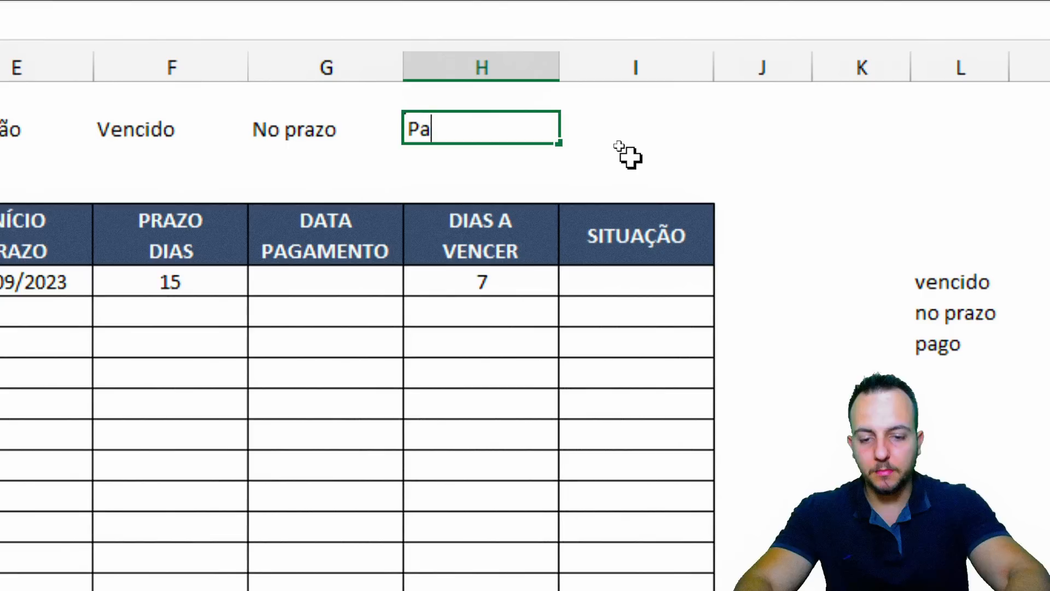
key("Return")
scroll(179, 162, "left", 1)
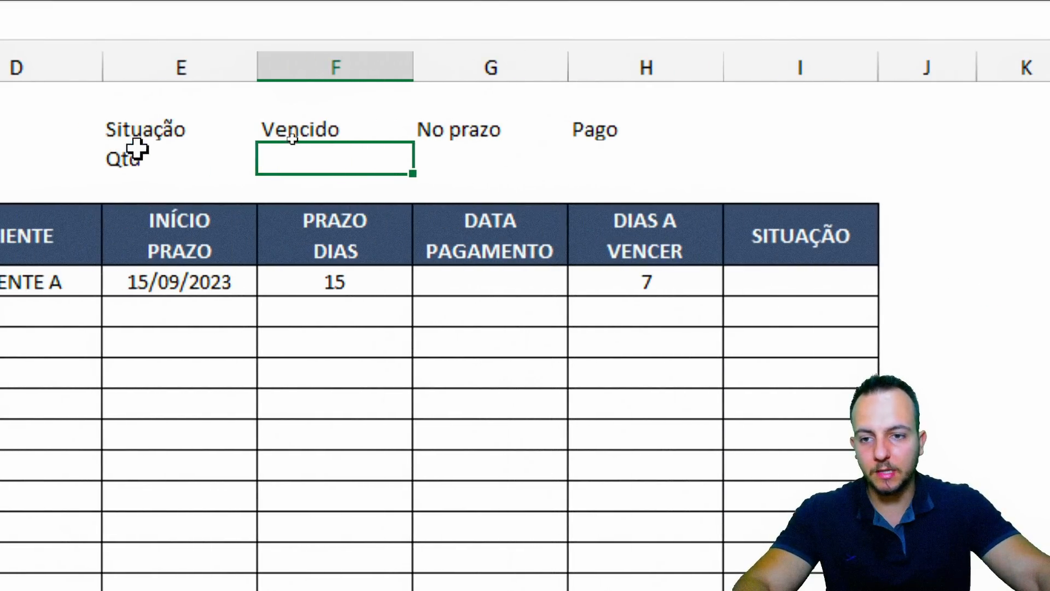
left_click_drag(139, 130, 650, 161)
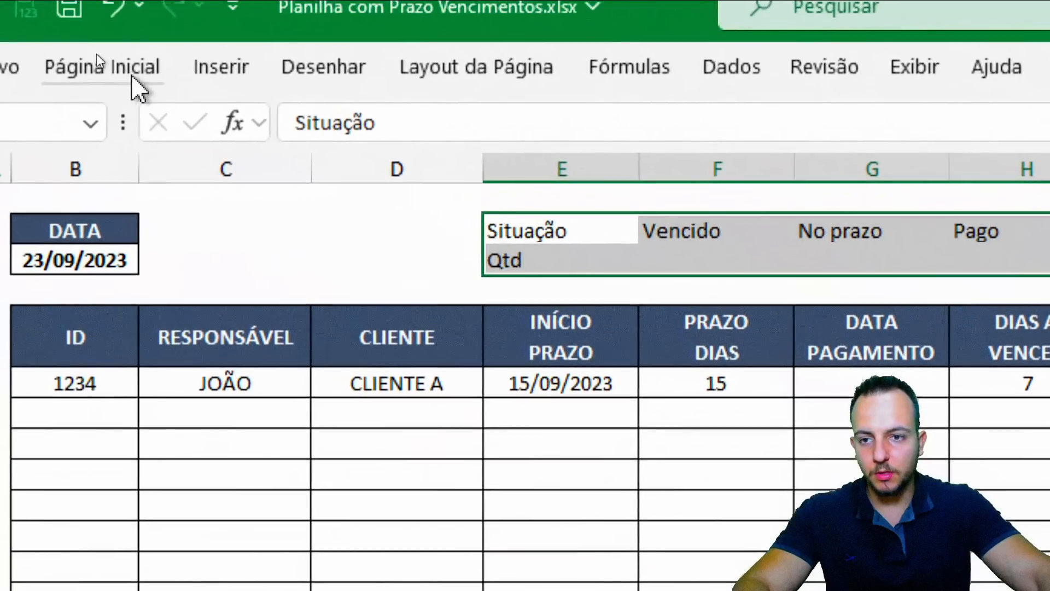
Centre the summary block horizontally and vertically and give it all borders
left_click(133, 74)
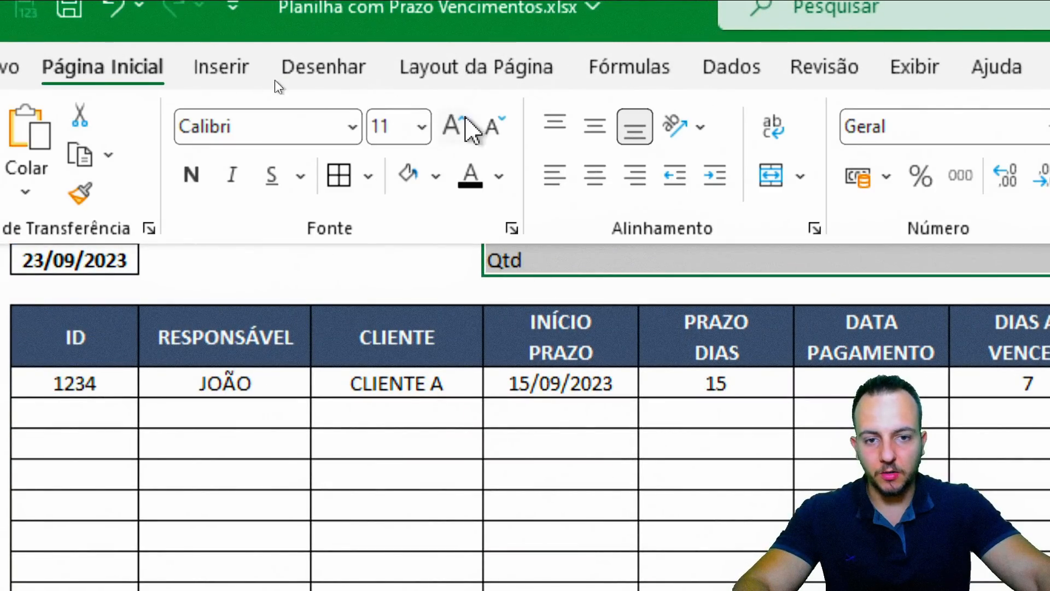
left_click(594, 175)
left_click(595, 126)
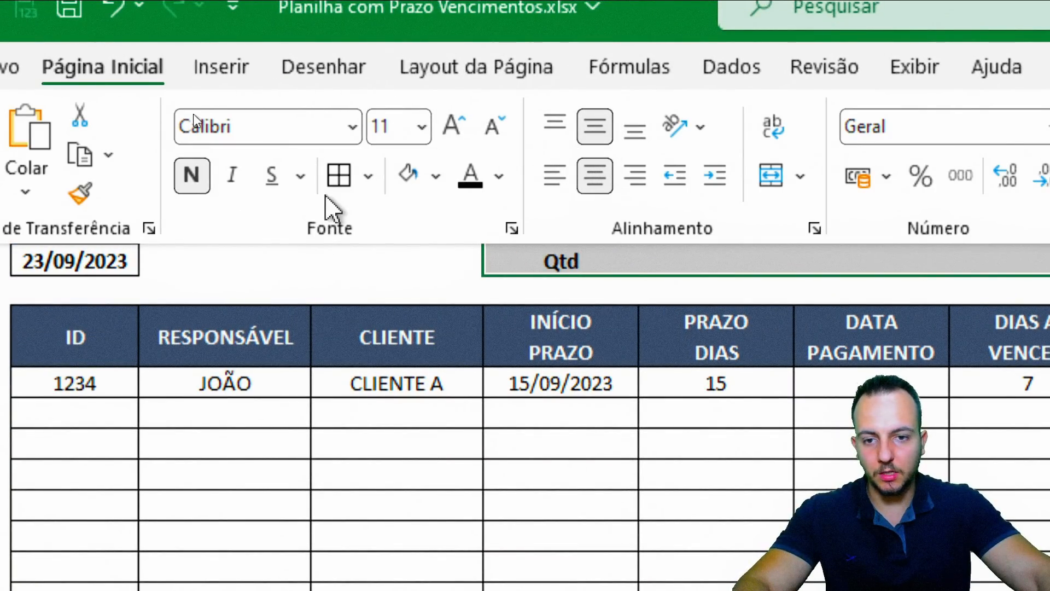
left_click(339, 177)
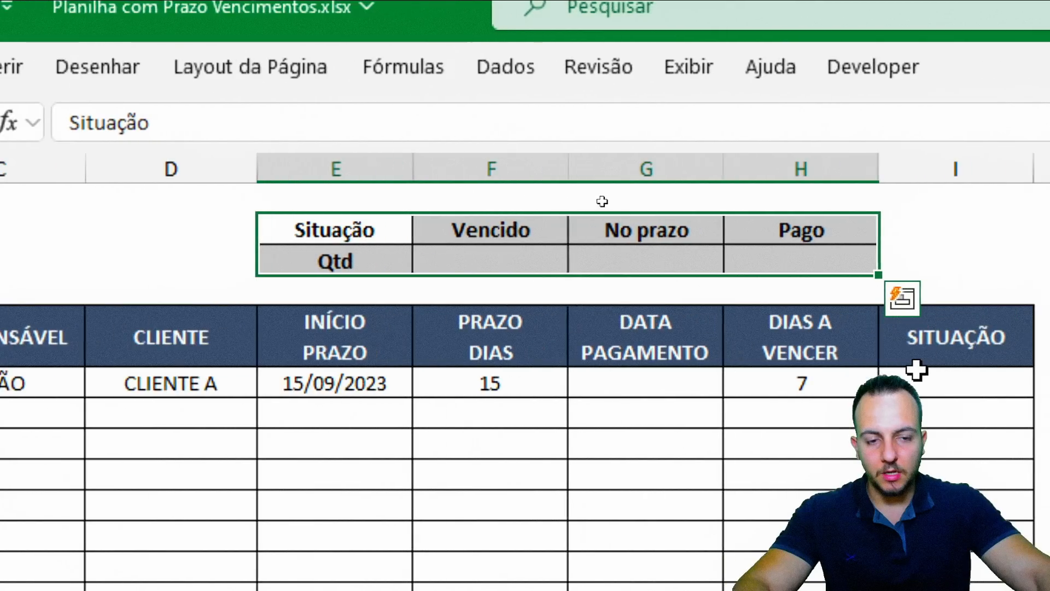
left_click(853, 382)
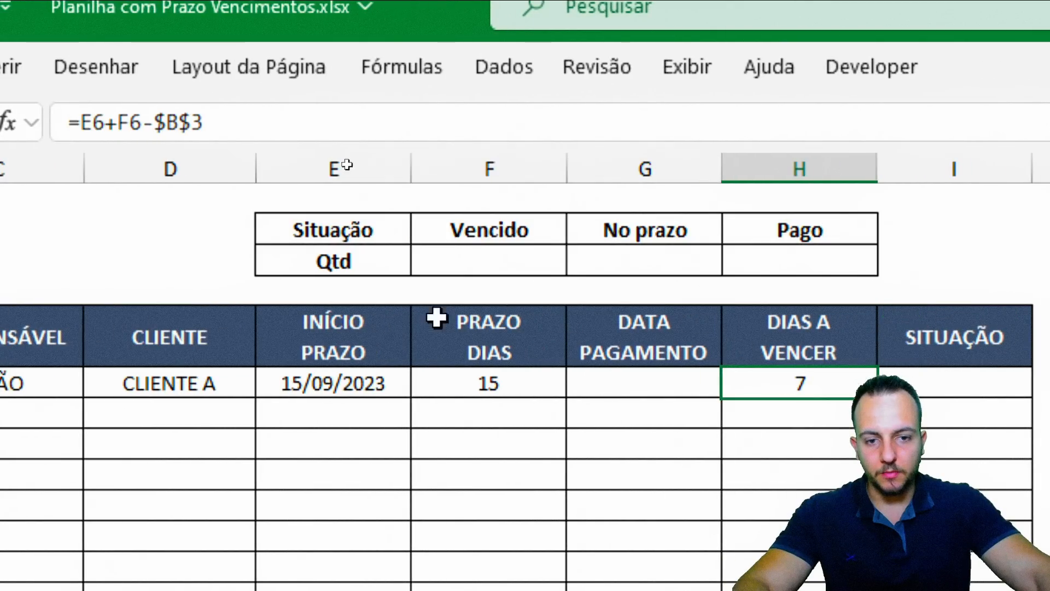
Make the Situação and Qtd cells white text on dark blue fill
left_click_drag(352, 230, 356, 254)
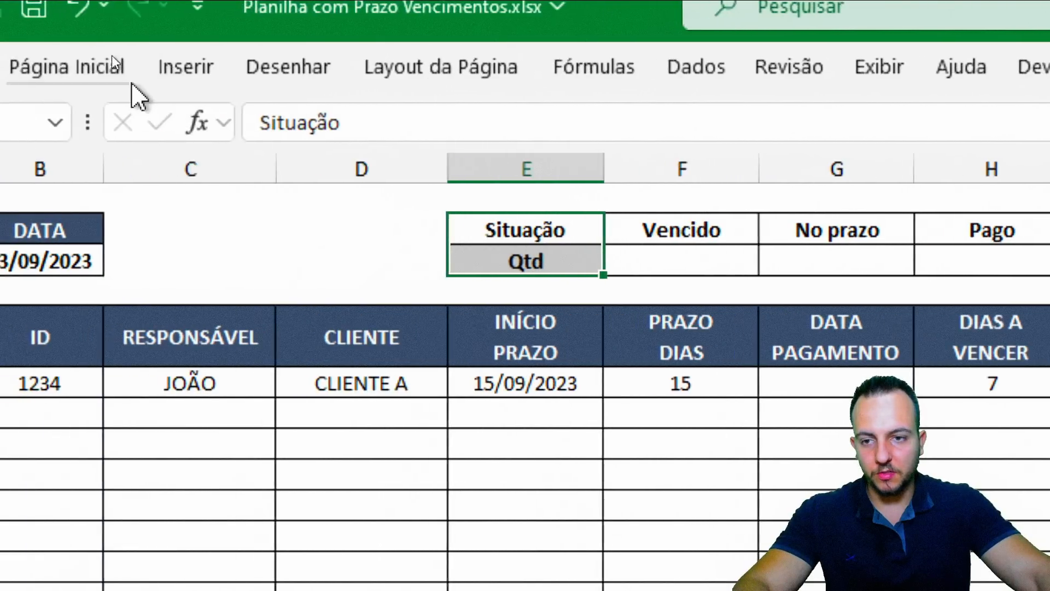
left_click(96, 76)
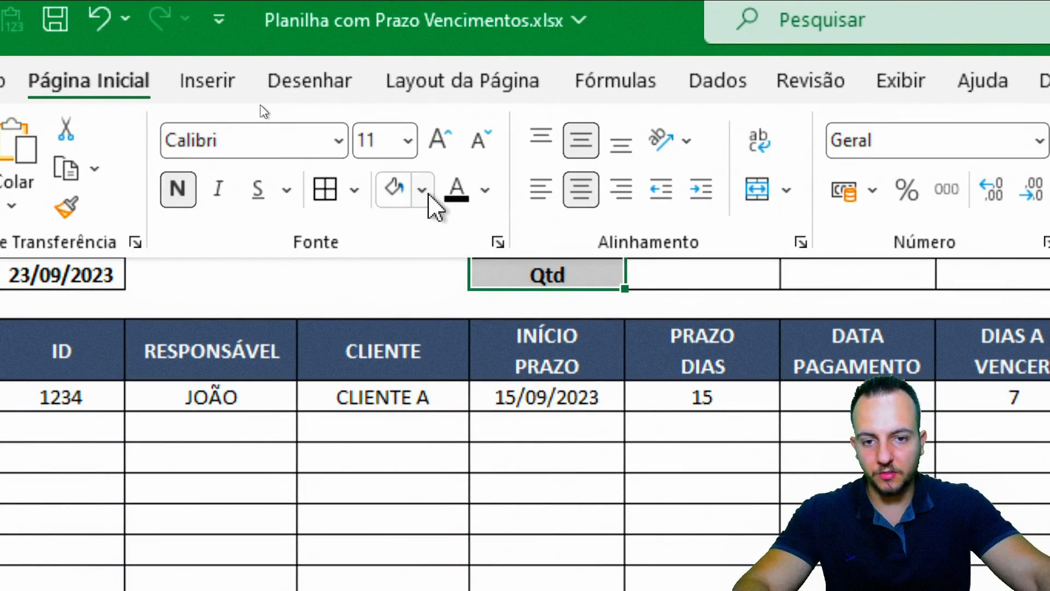
left_click(485, 190)
left_click(473, 313)
left_click(422, 190)
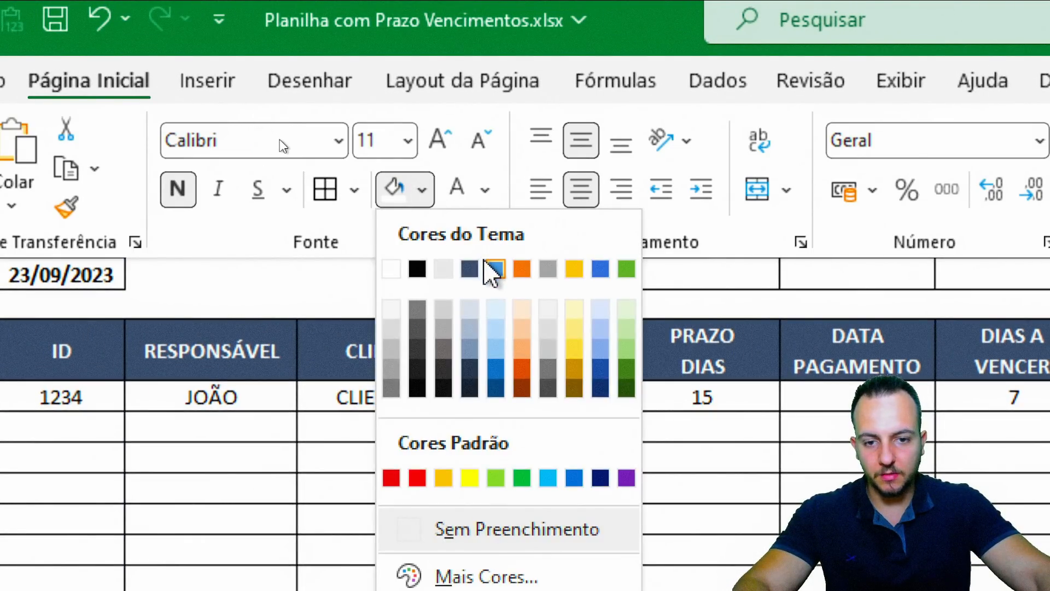
left_click(481, 264)
Fill the Vencido, No prazo and Pago headers dark blue with white text
left_click_drag(640, 244, 862, 244)
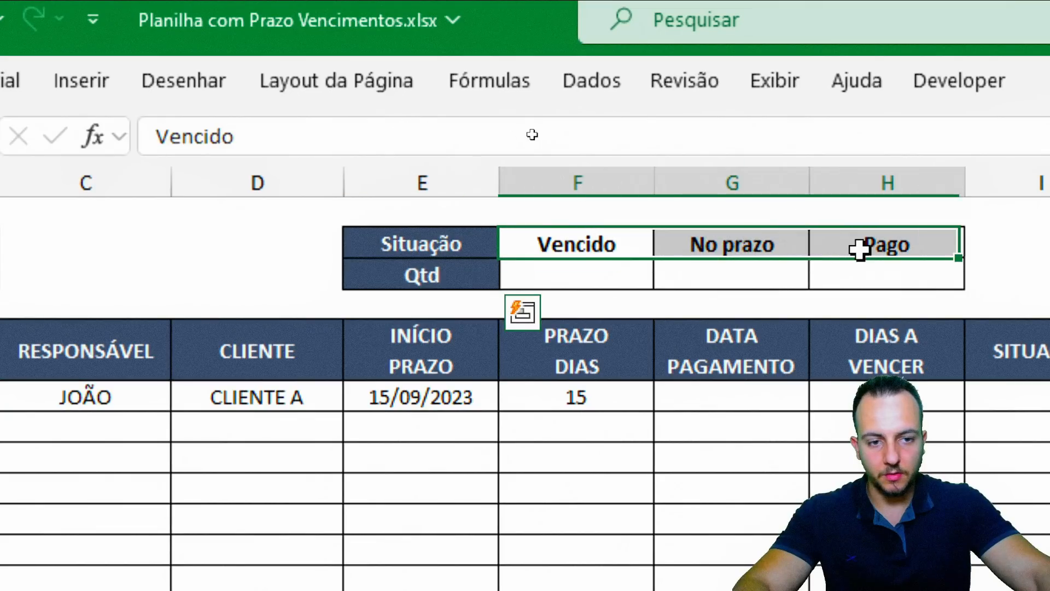
left_click(137, 93)
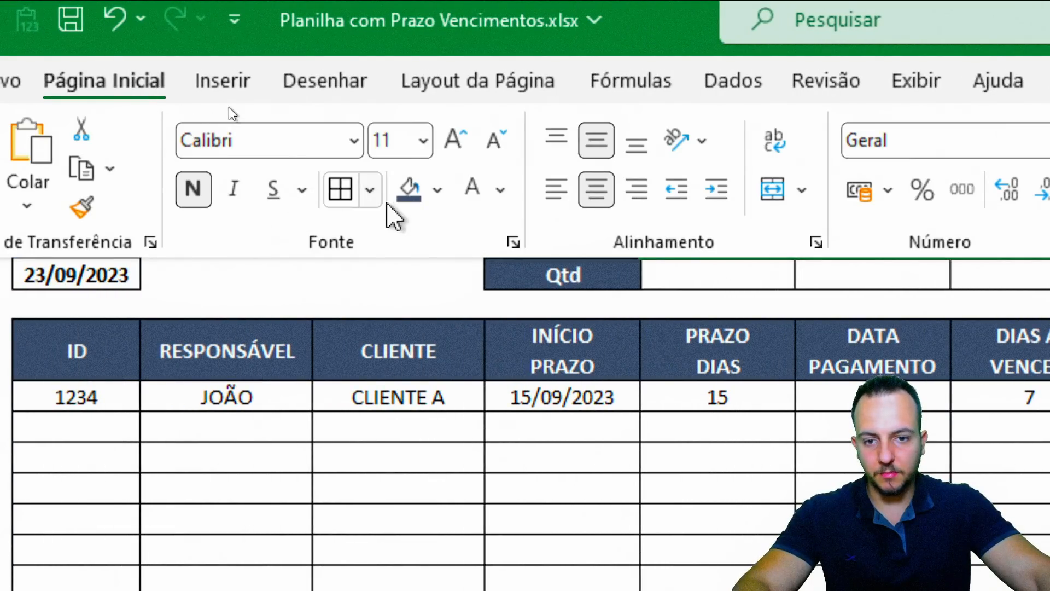
left_click(408, 189)
left_click(473, 189)
left_click(548, 280)
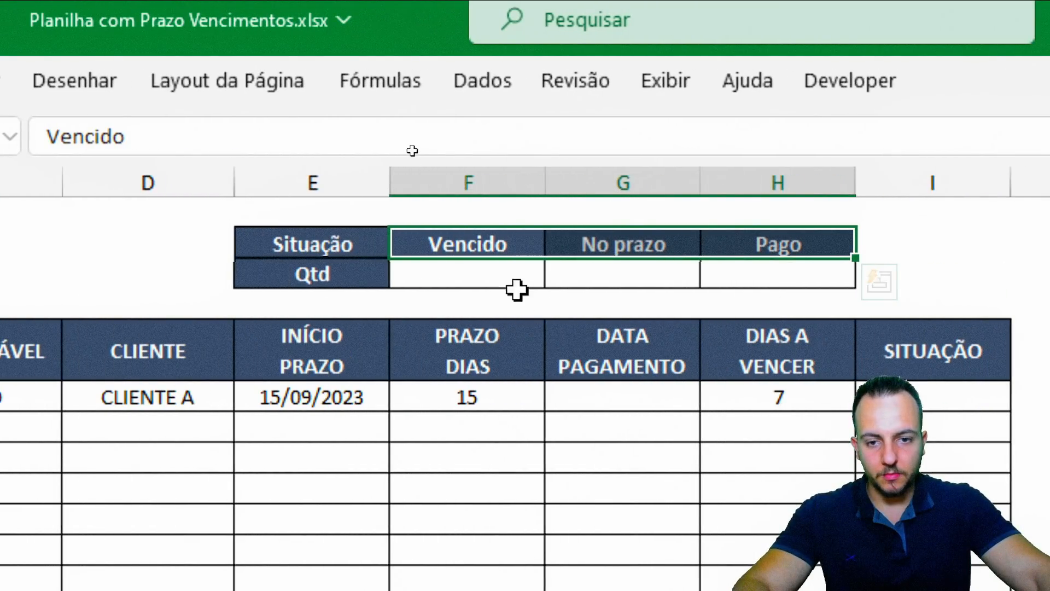
left_click(618, 280)
Fill the Vencido quantity cell F3 light orange
left_click(102, 79)
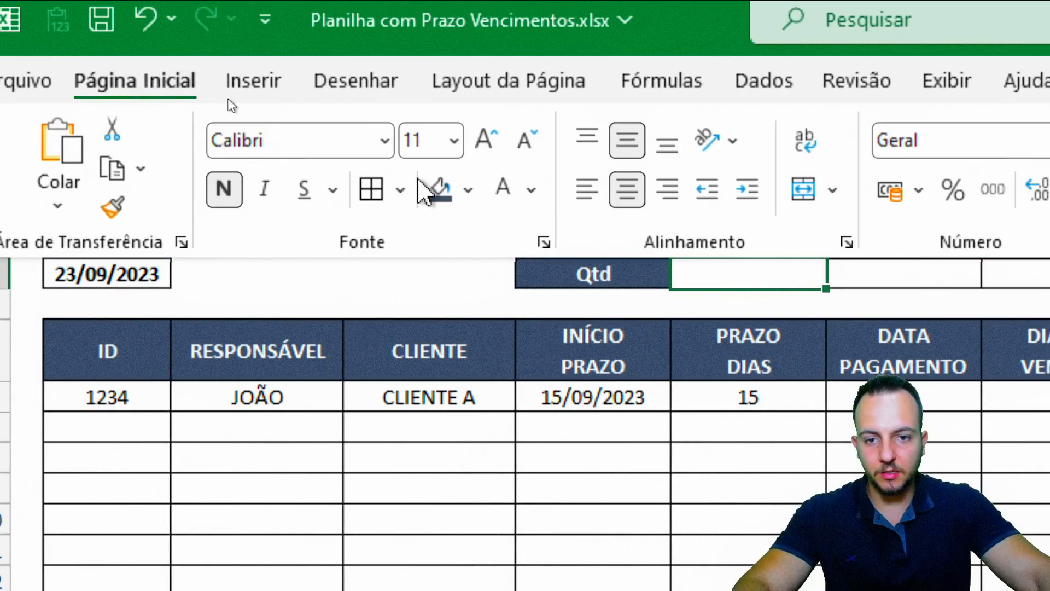
left_click(468, 189)
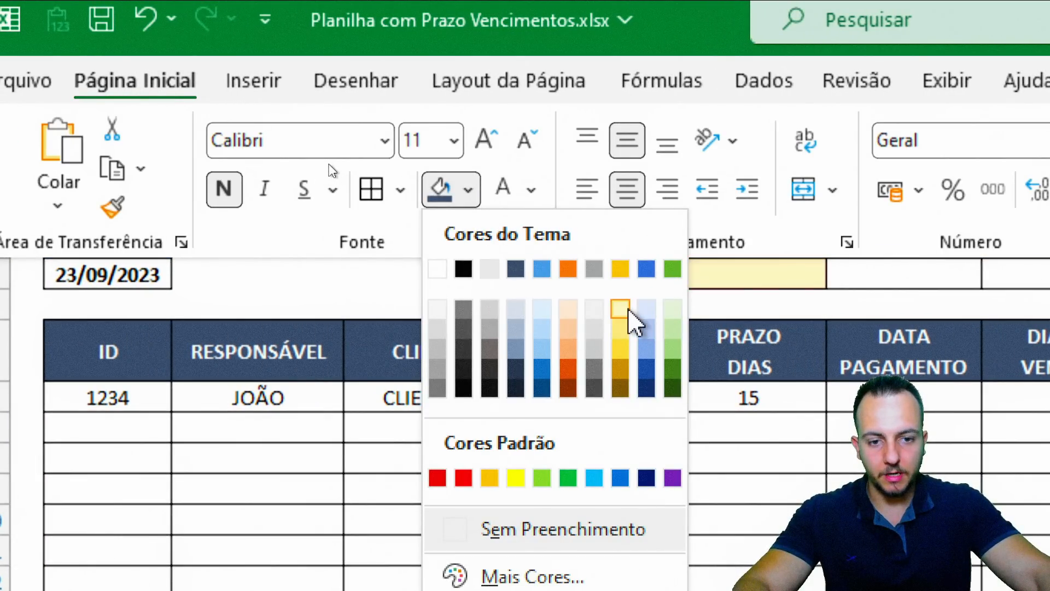
left_click(620, 309)
left_click(468, 189)
left_click(567, 309)
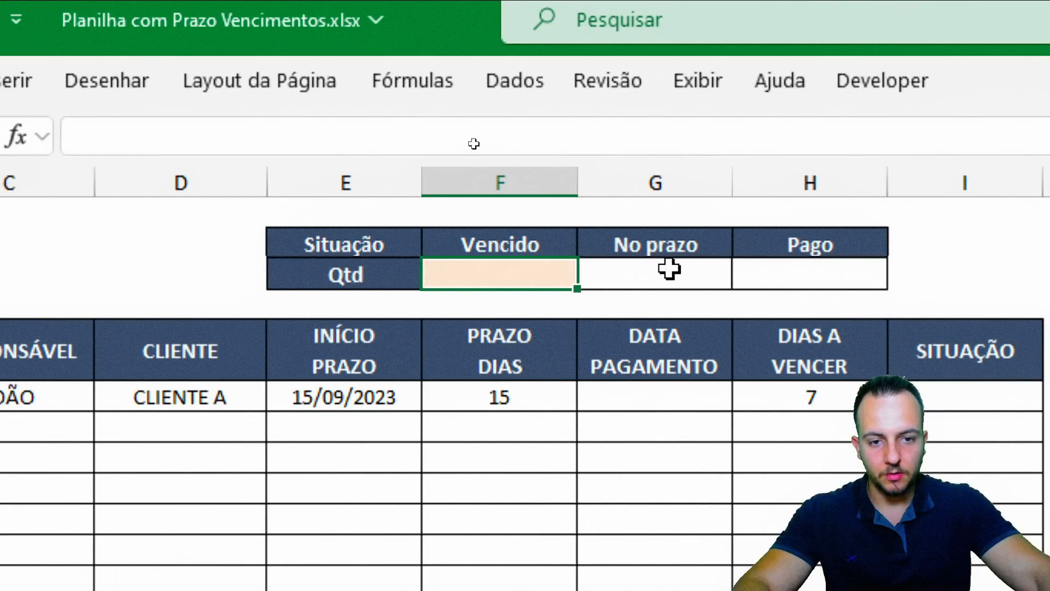
Fill the No prazo quantity cell G3 yellow
left_click(668, 268)
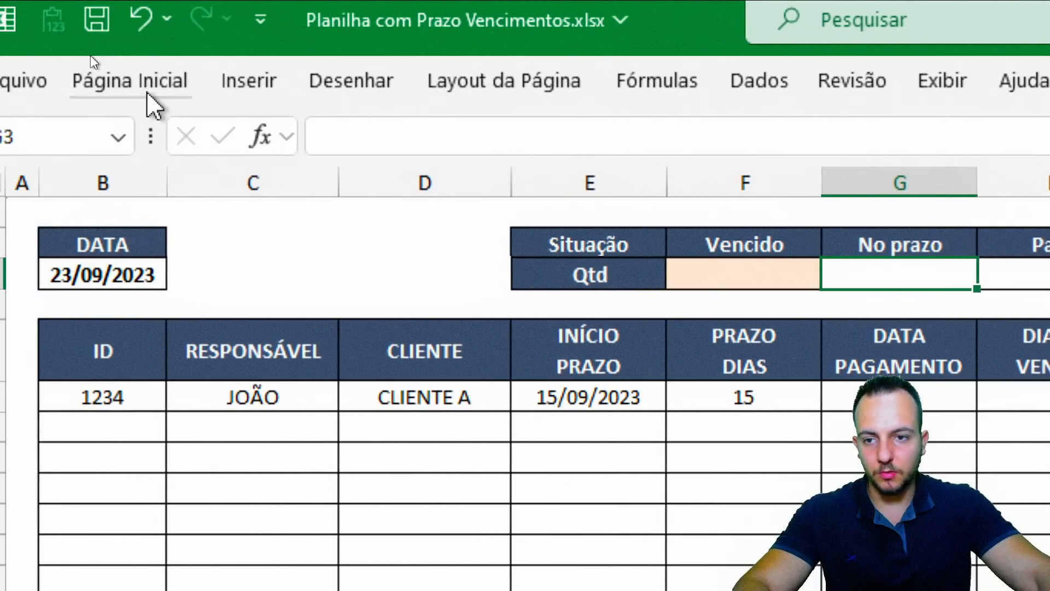
left_click(133, 77)
left_click(464, 189)
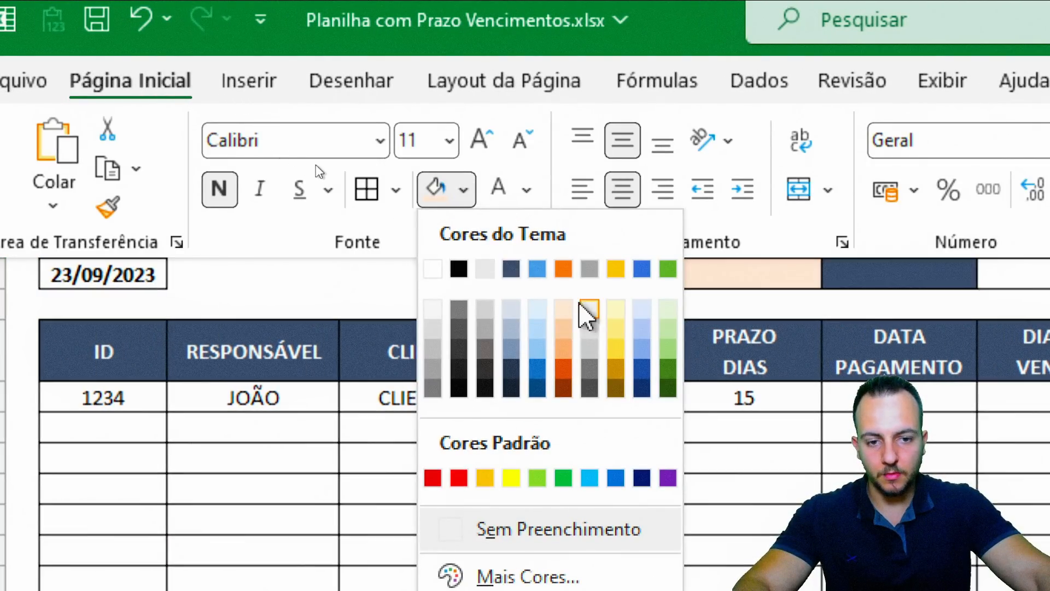
left_click(616, 328)
Fill the Pago quantity cell H3 light green and review the summary table
left_click(792, 264)
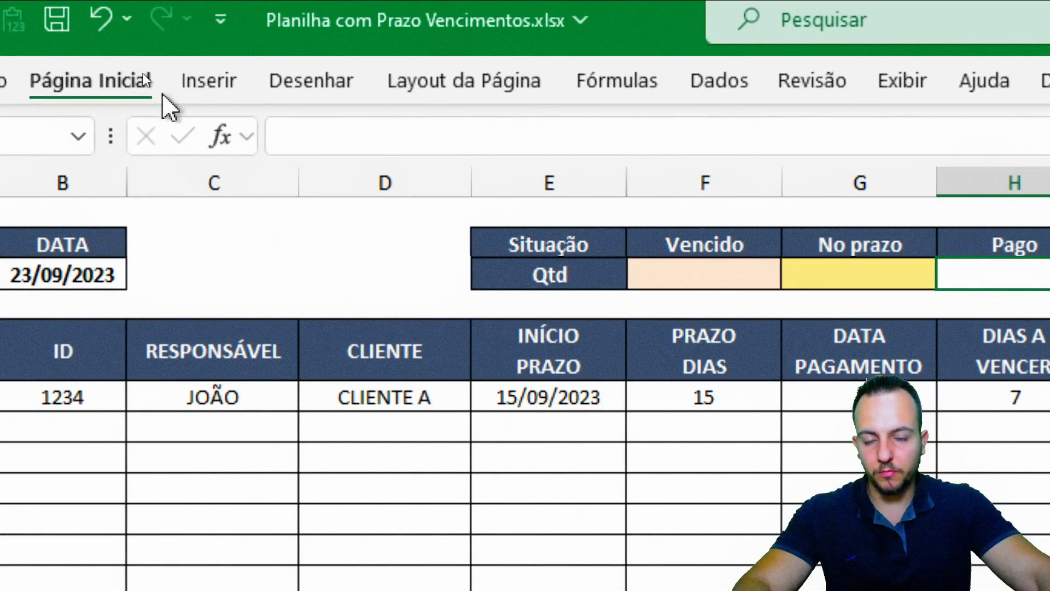
left_click(145, 81)
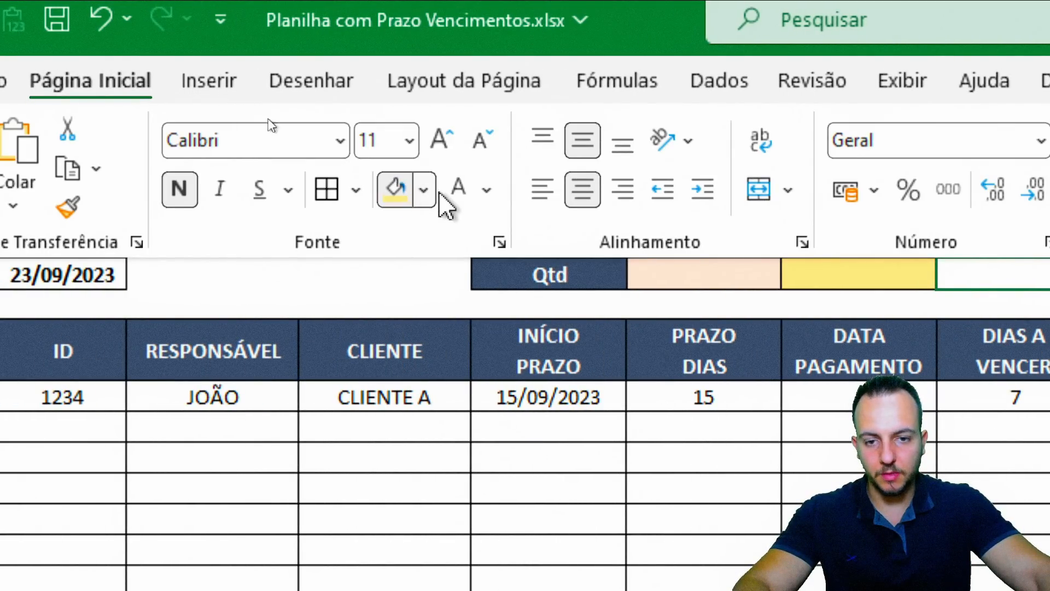
left_click(424, 189)
left_click(631, 328)
left_click(727, 276)
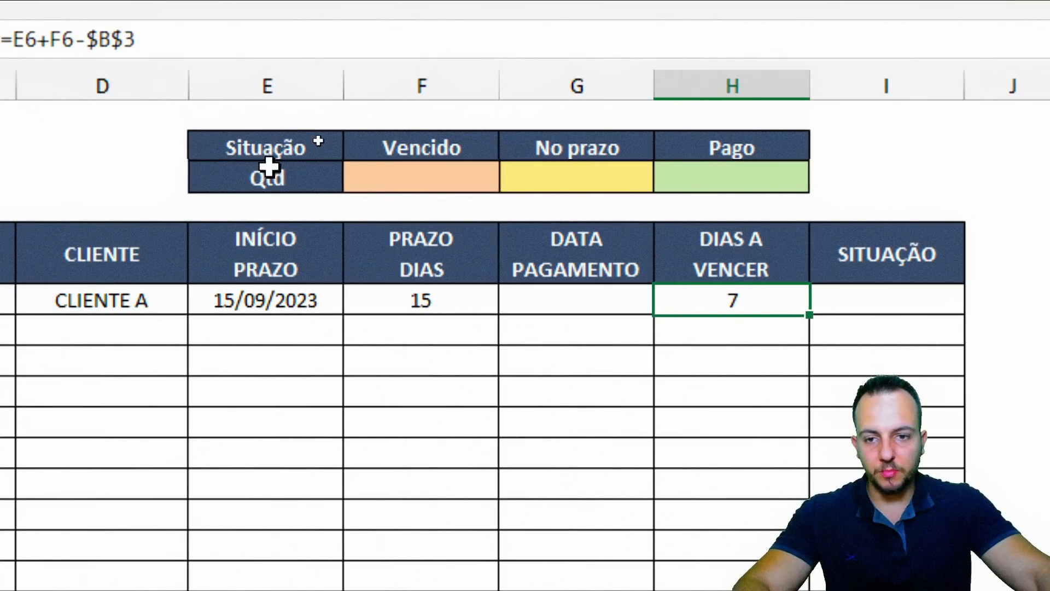
left_click_drag(268, 161, 684, 186)
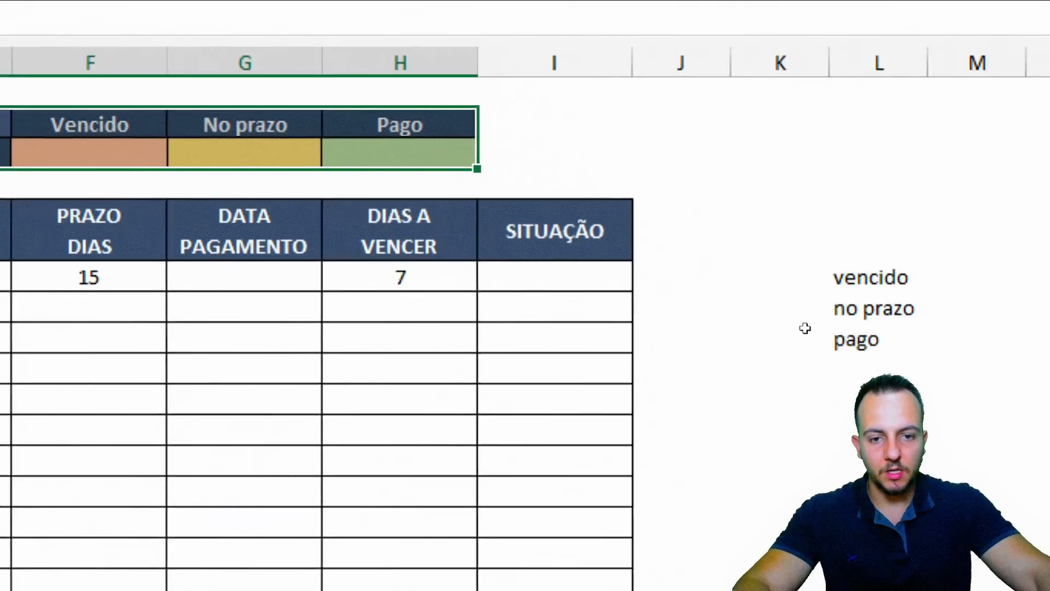
Review the empty SITUAÇÃO column and the status list in column L
left_click(604, 63)
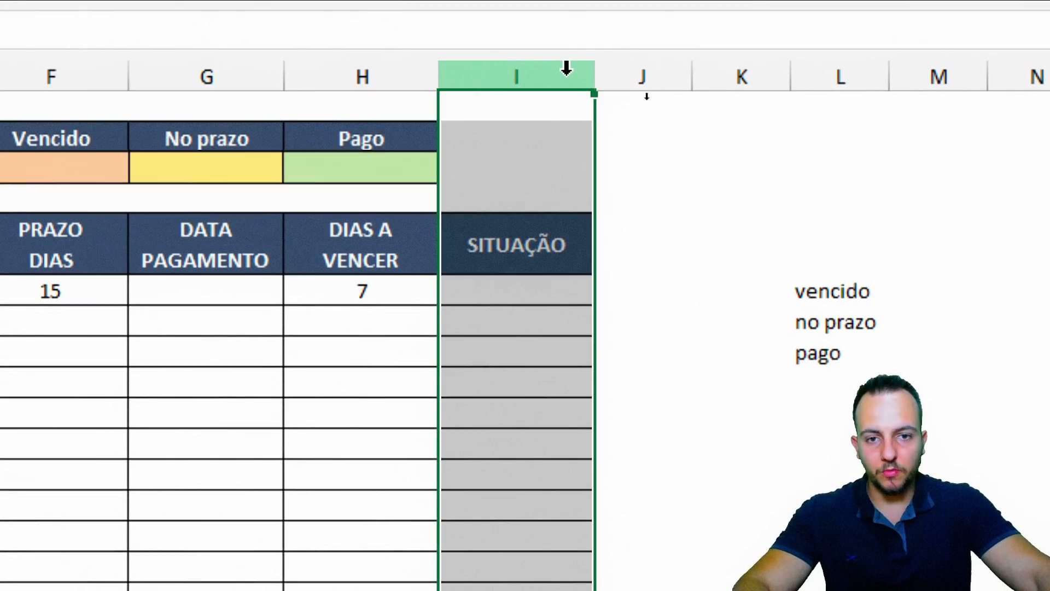
left_click_drag(579, 285, 521, 528)
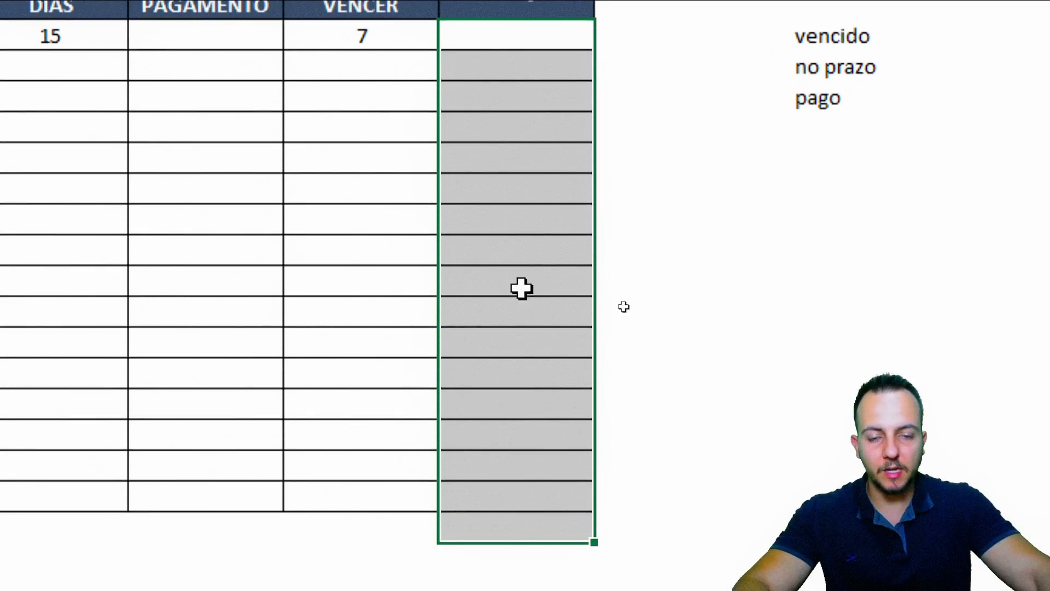
left_click(535, 65)
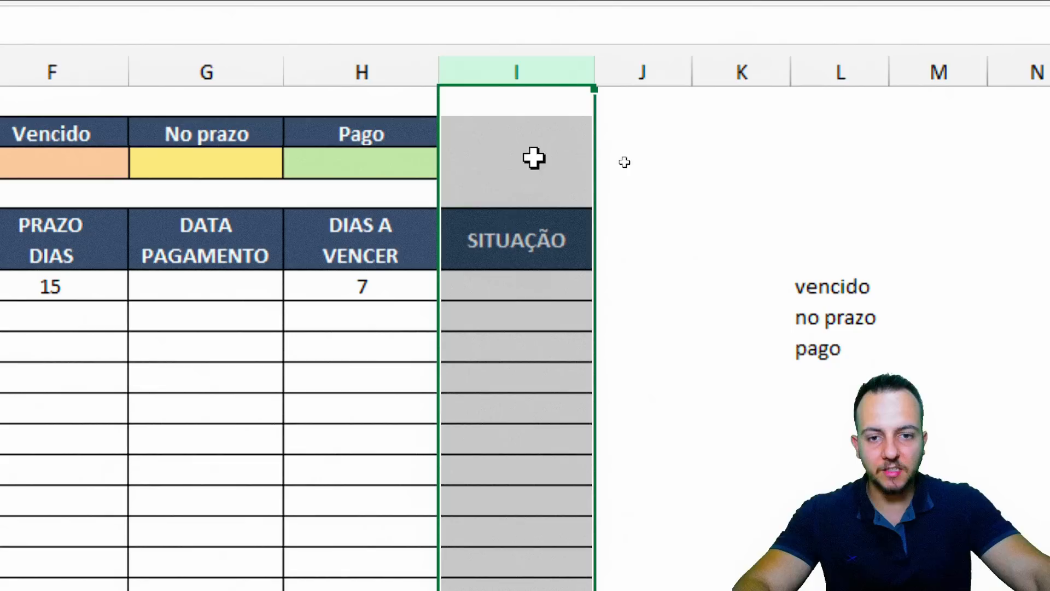
left_click(513, 286)
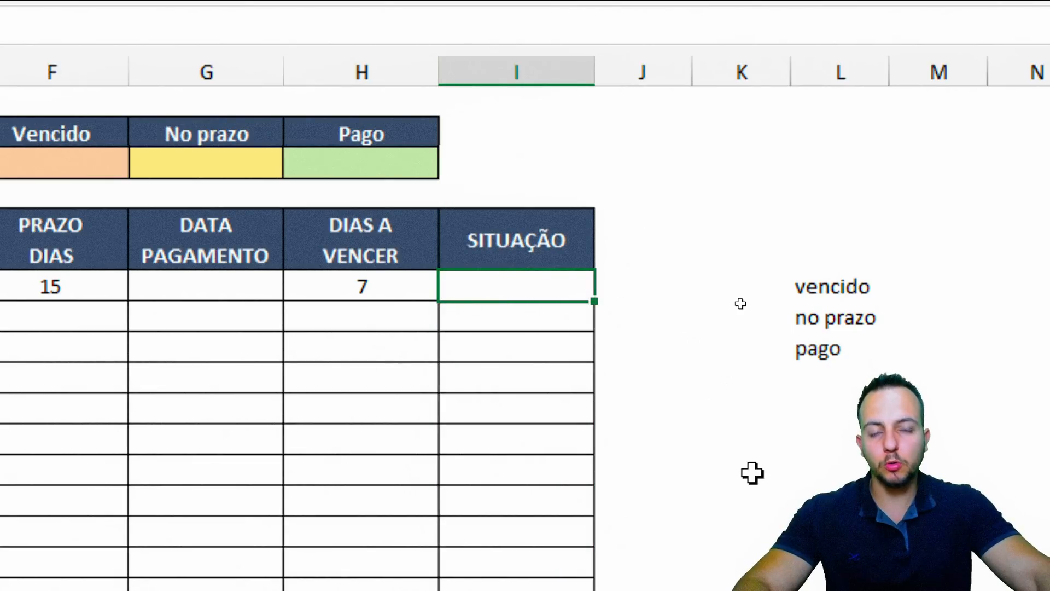
left_click(840, 70)
left_click(530, 289)
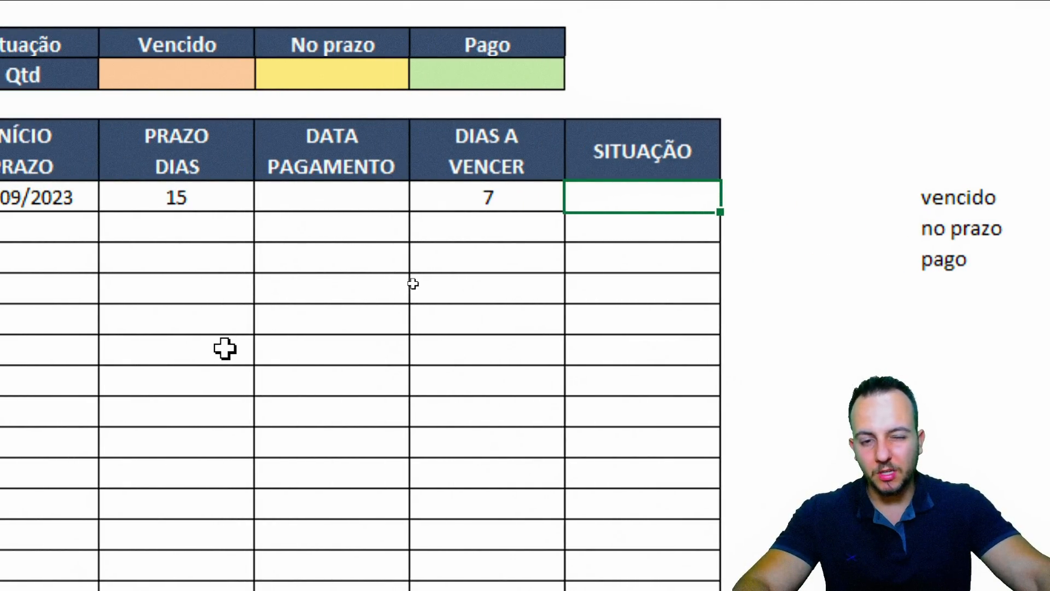
Select the table body and columns B to E, returning to the H6 formula cell
left_click_drag(157, 194, 918, 525)
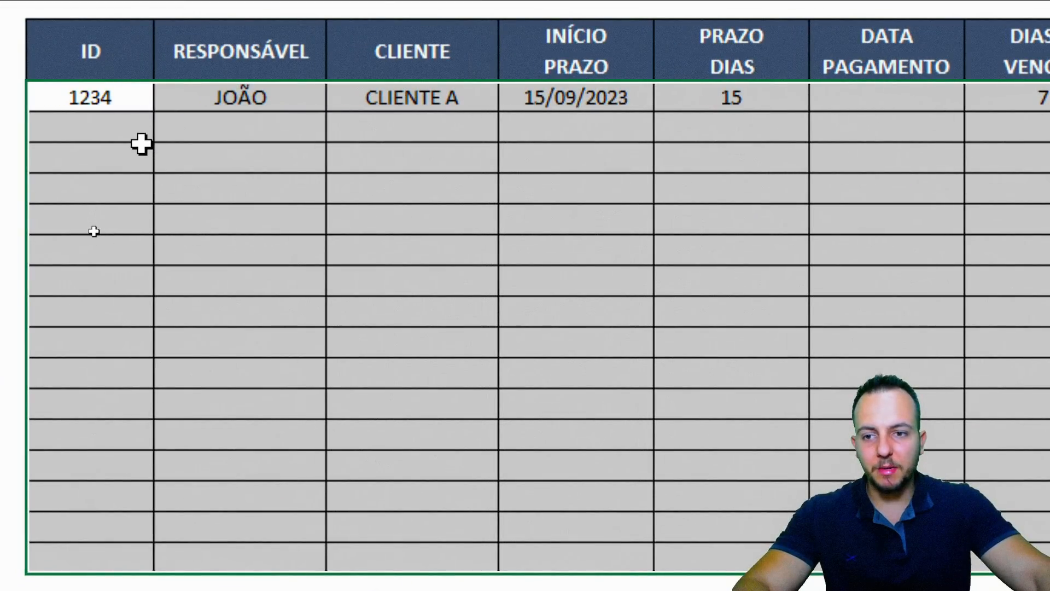
left_click_drag(165, 104, 158, 249)
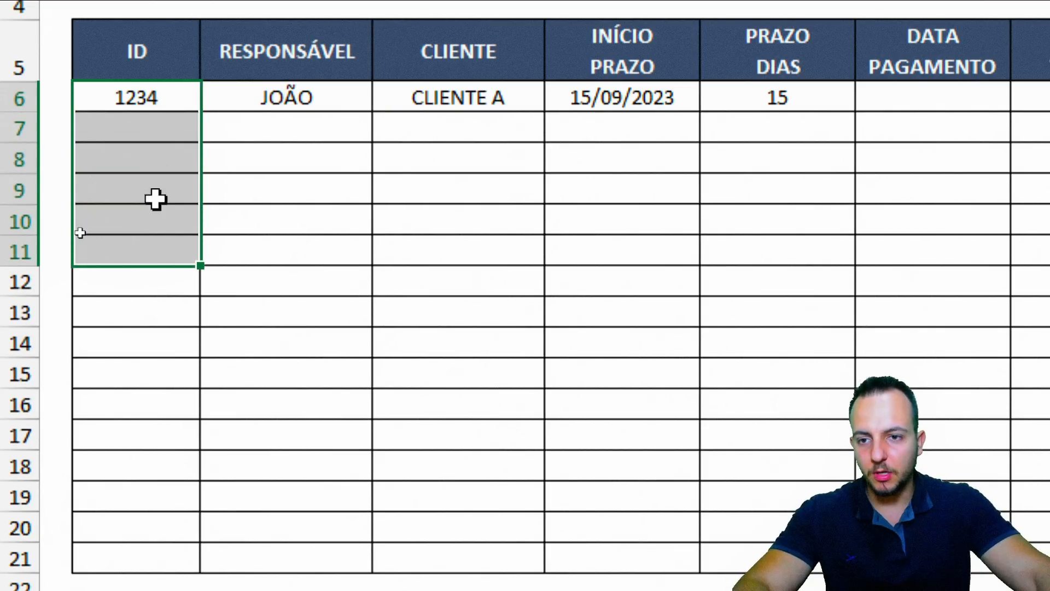
left_click(146, 77)
left_click(281, 77)
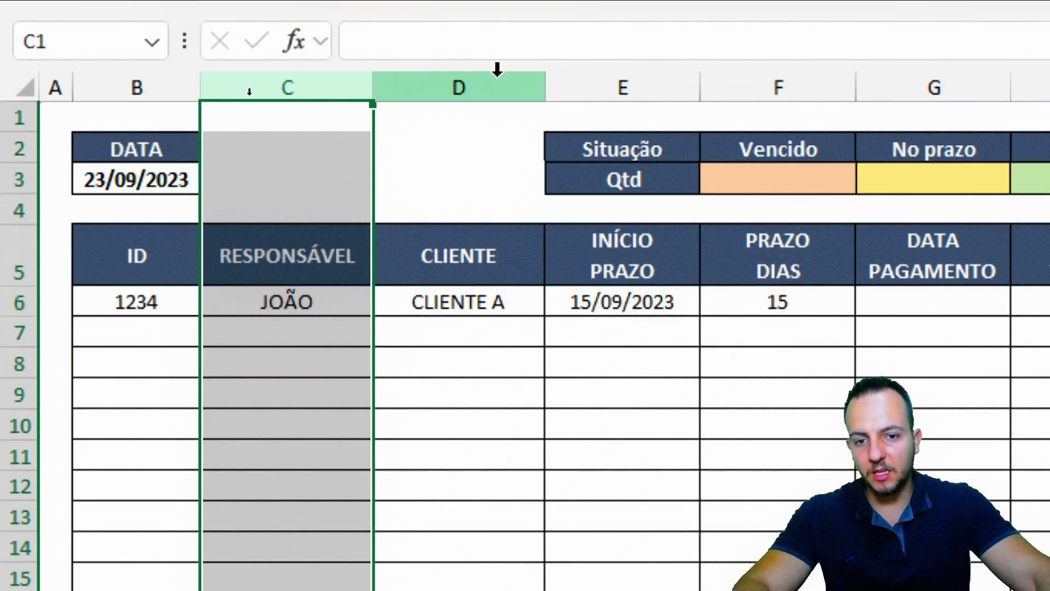
left_click(492, 79)
left_click(621, 79)
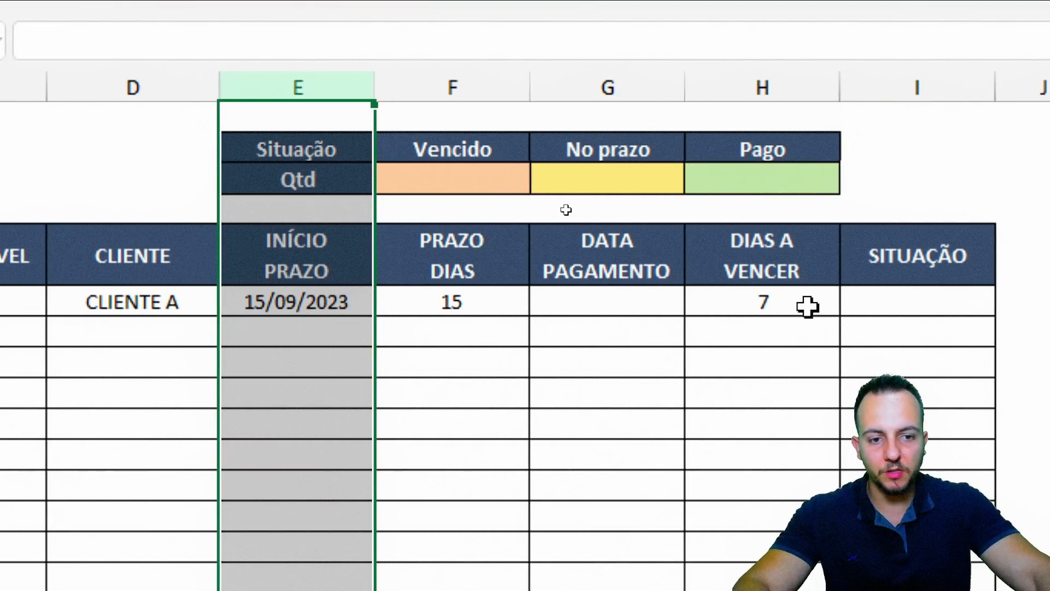
left_click(806, 304)
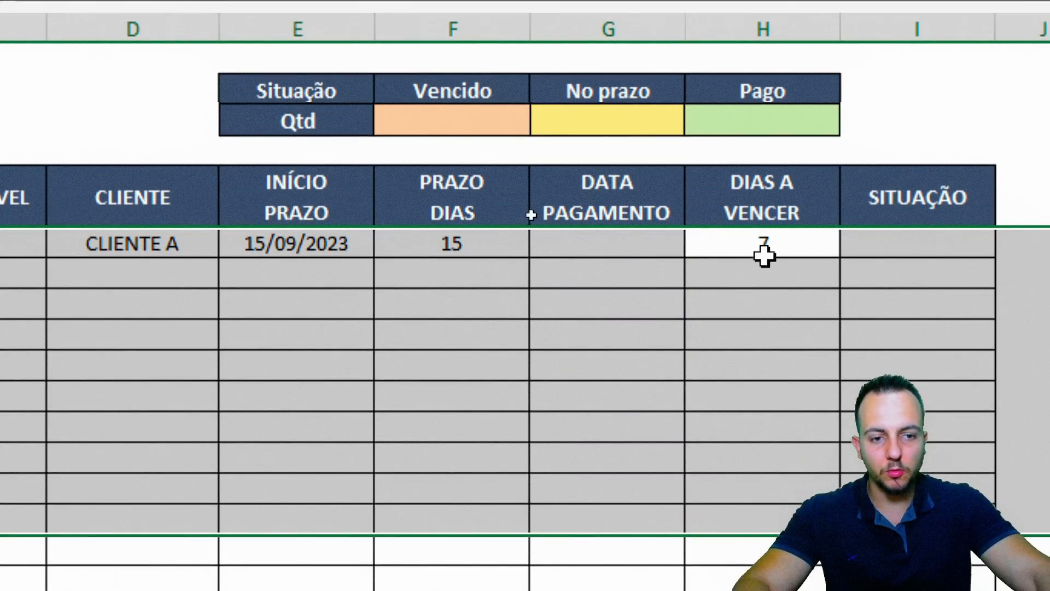
left_click(735, 274)
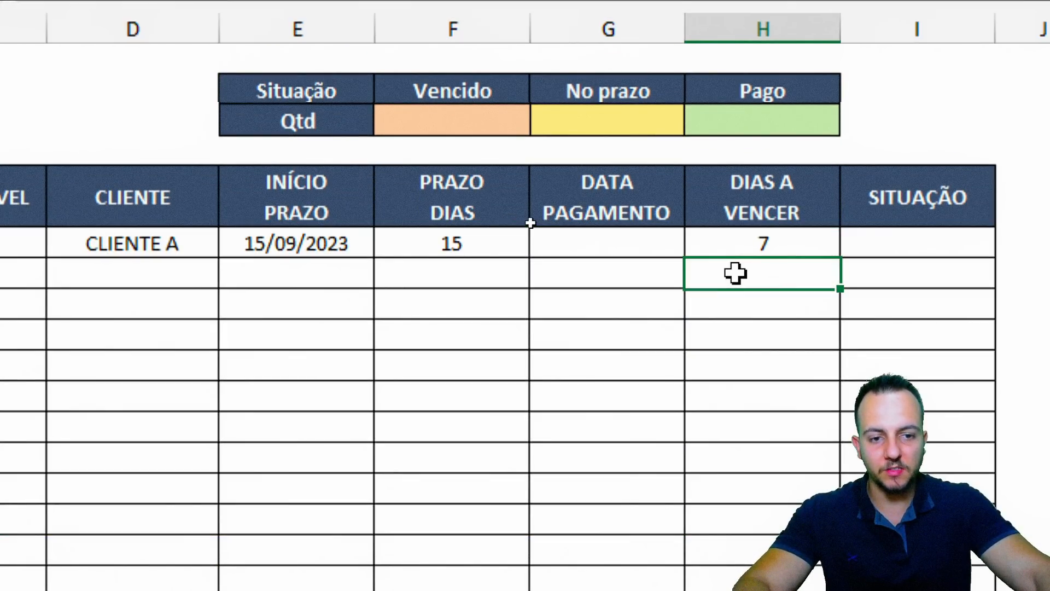
left_click(736, 247)
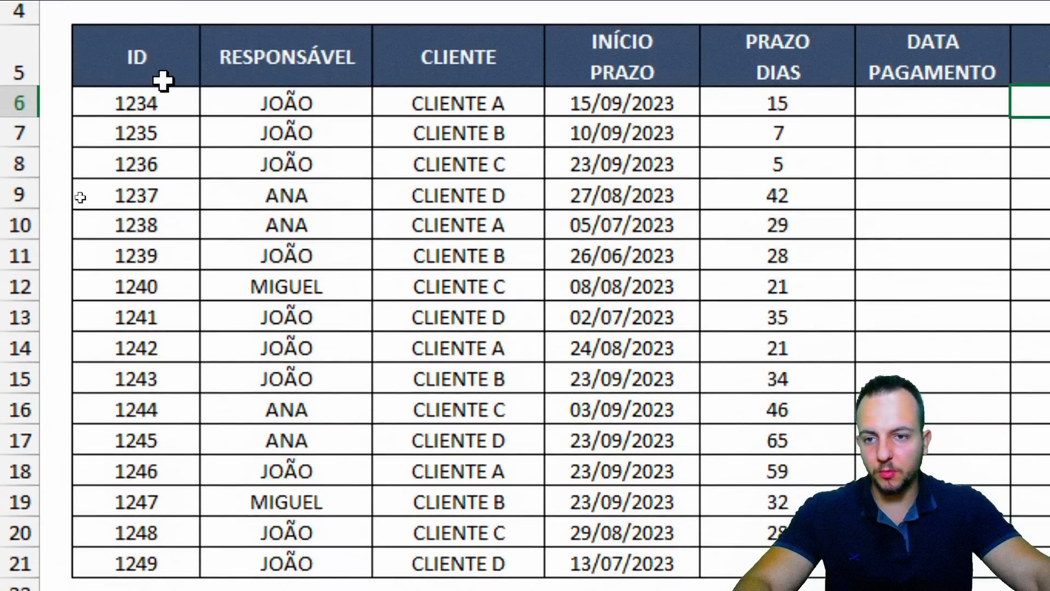
left_click_drag(164, 29, 153, 289)
left_click_drag(298, 37, 313, 59)
left_click_drag(313, 126, 304, 398)
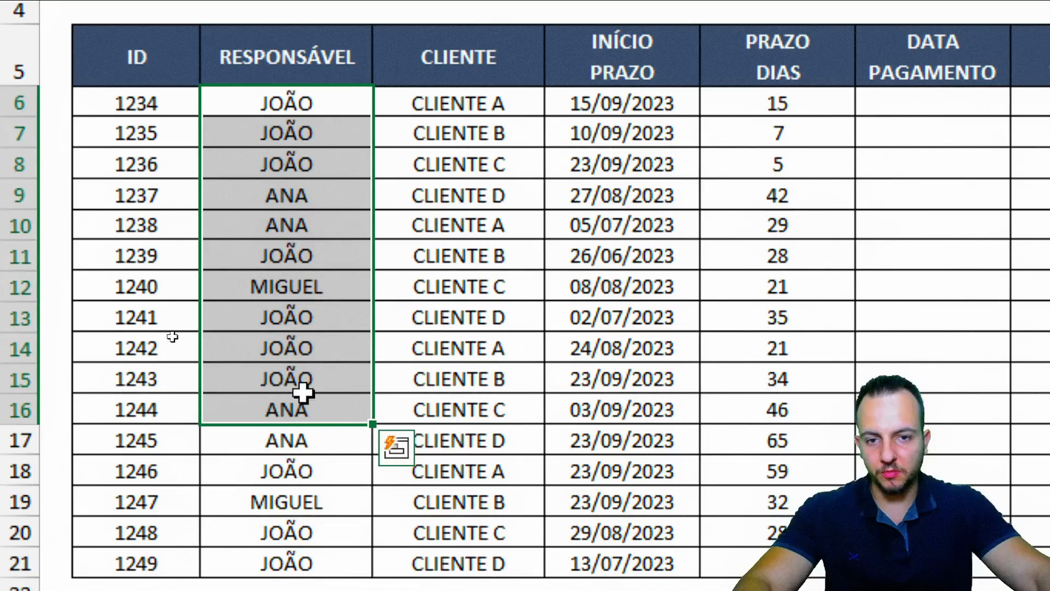
left_click_drag(485, 110, 481, 379)
left_click_drag(656, 104, 630, 550)
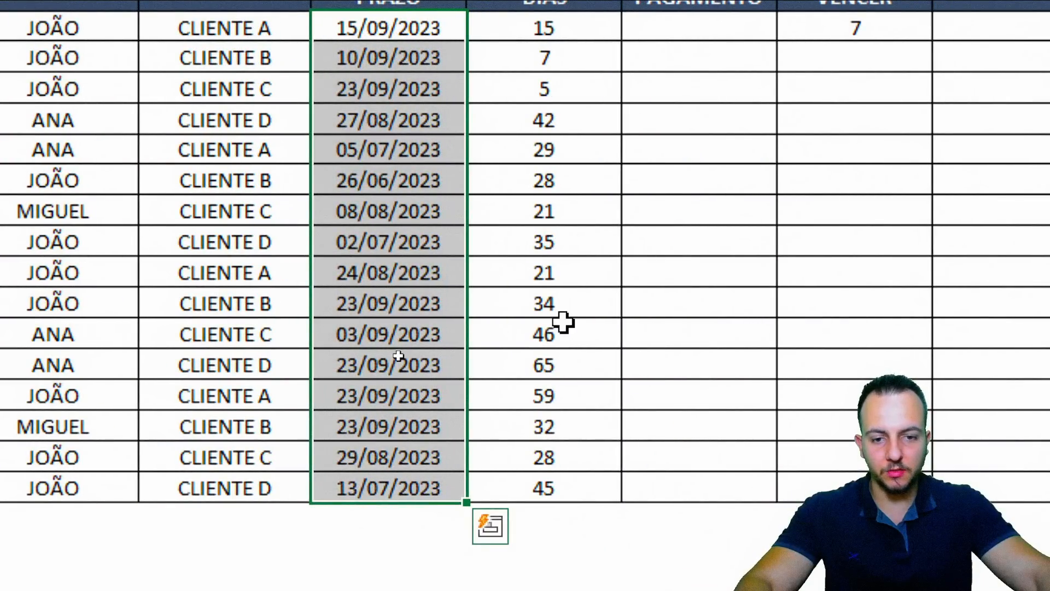
left_click(796, 368)
key("shift+space")
left_click(590, 325)
key("shift+space")
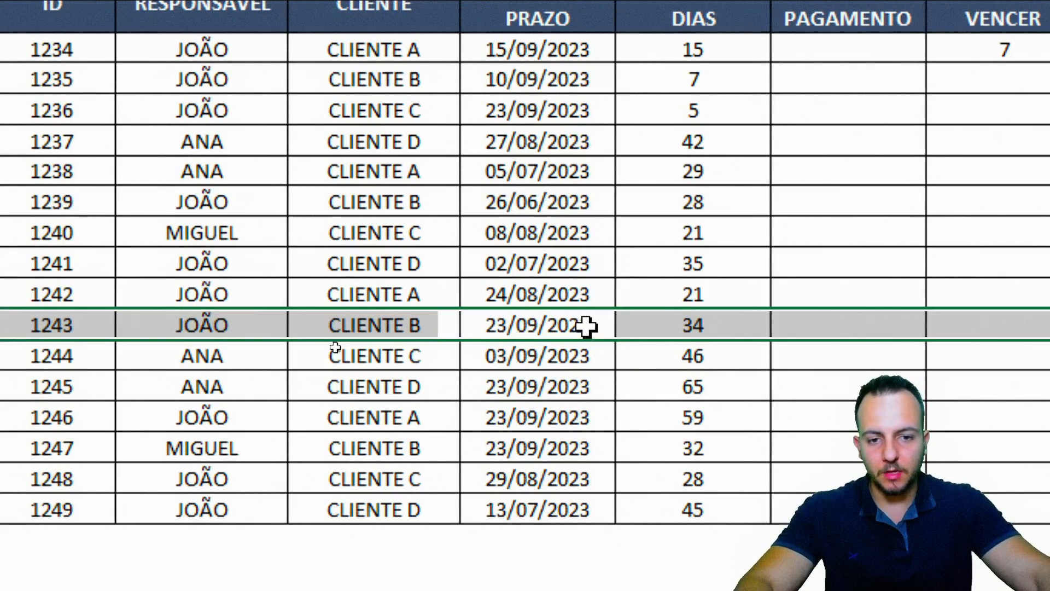
left_click(559, 287)
key("shift+space")
left_click(543, 258)
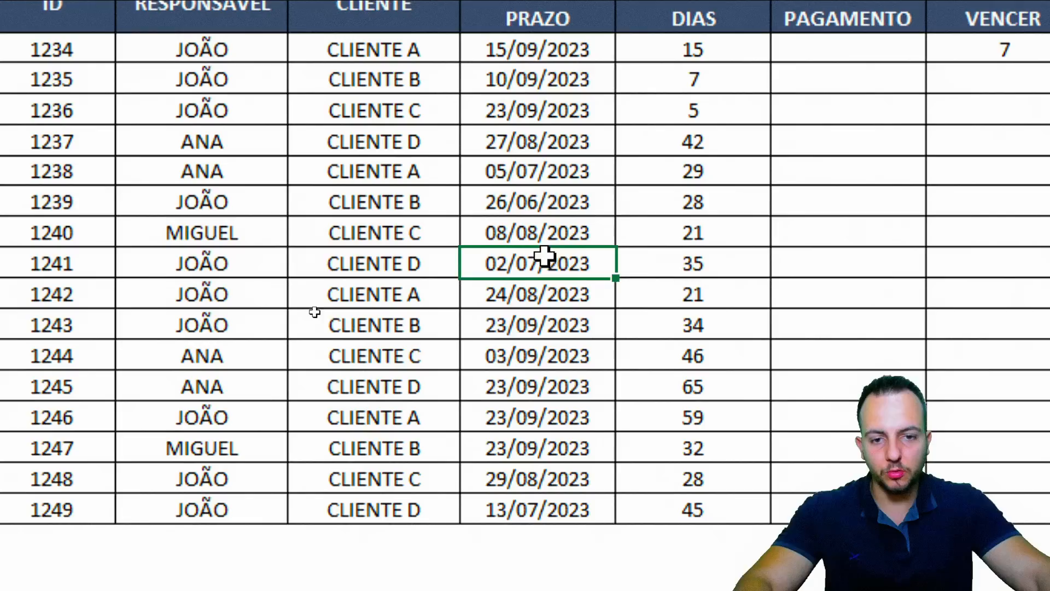
key("shift+space")
left_click(704, 195)
key("shift+space")
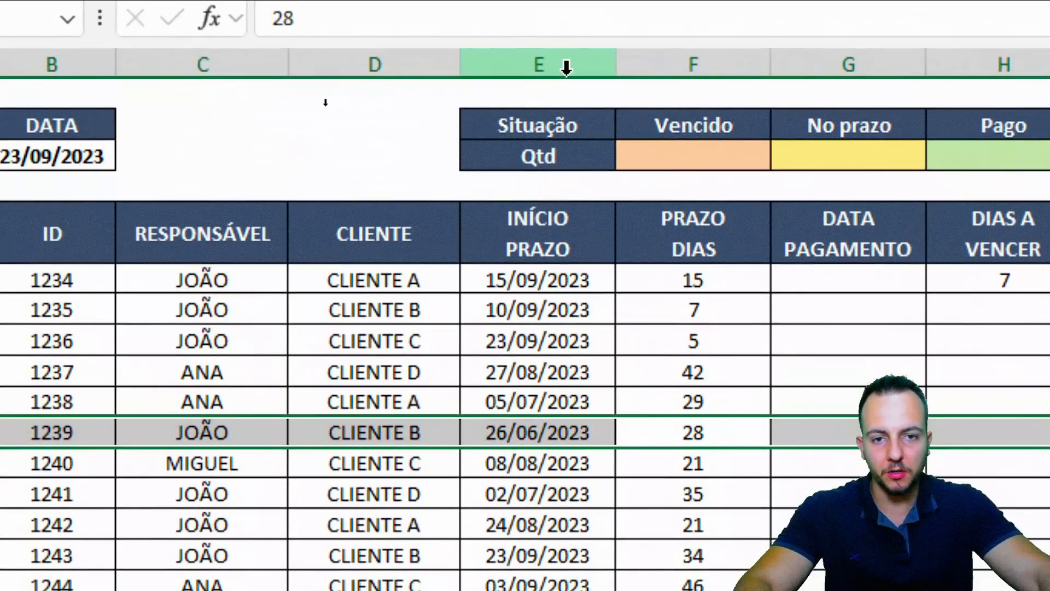
left_click(565, 67)
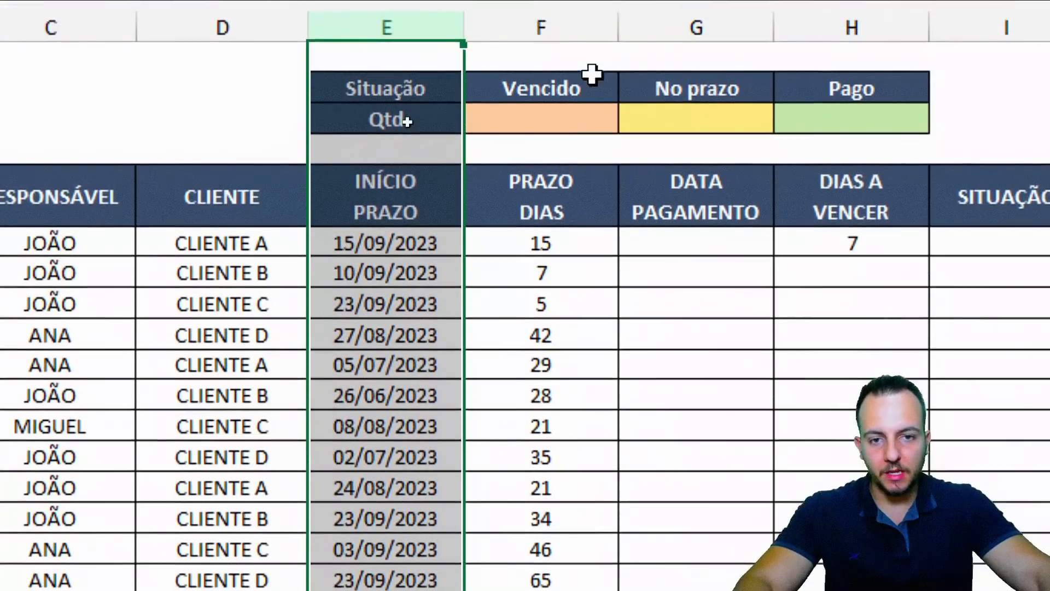
left_click(664, 64)
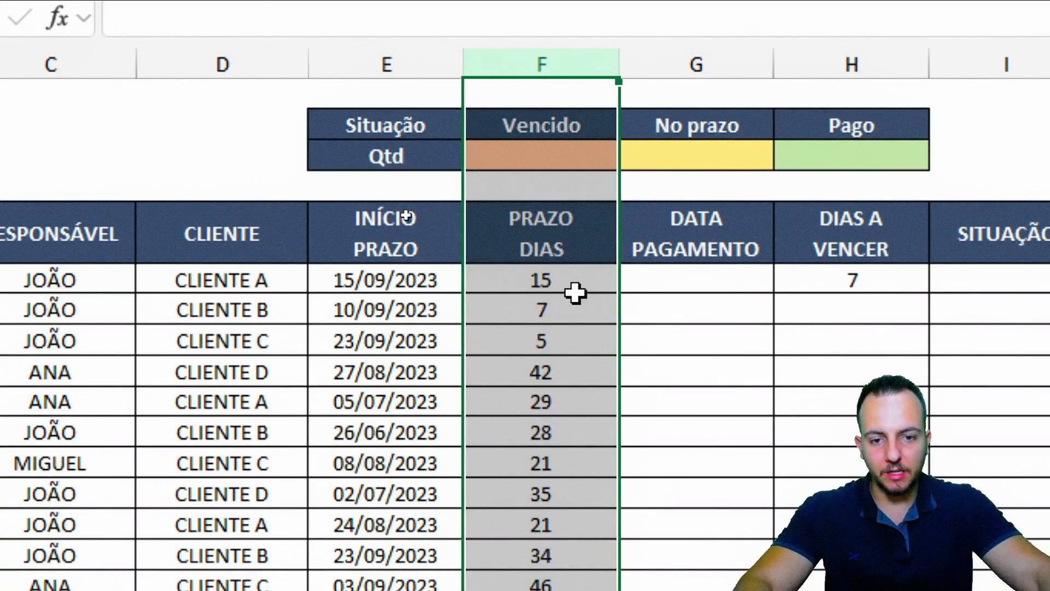
left_click_drag(575, 293, 563, 374)
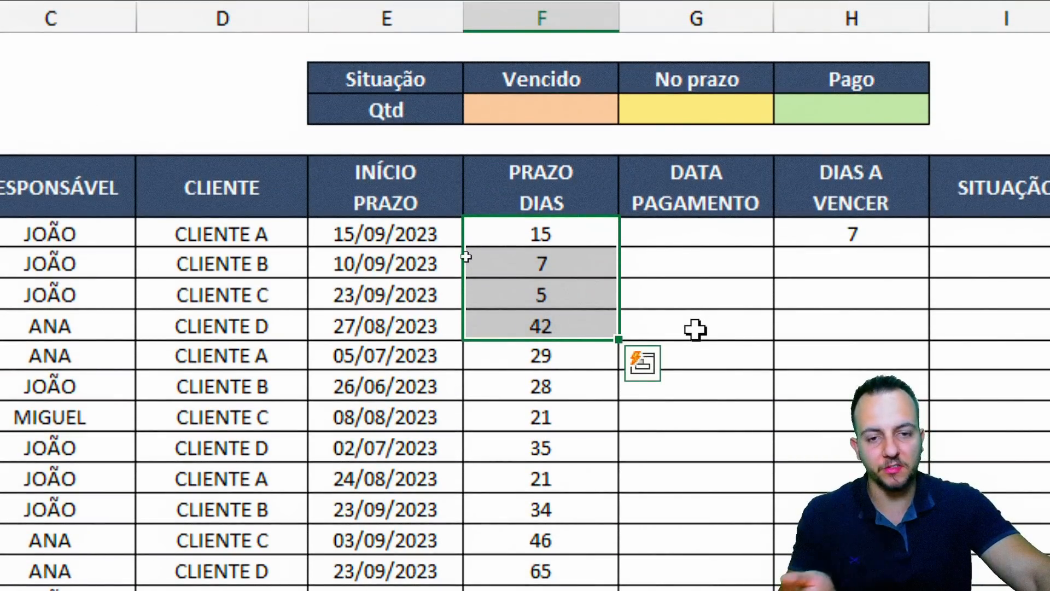
left_click(555, 11)
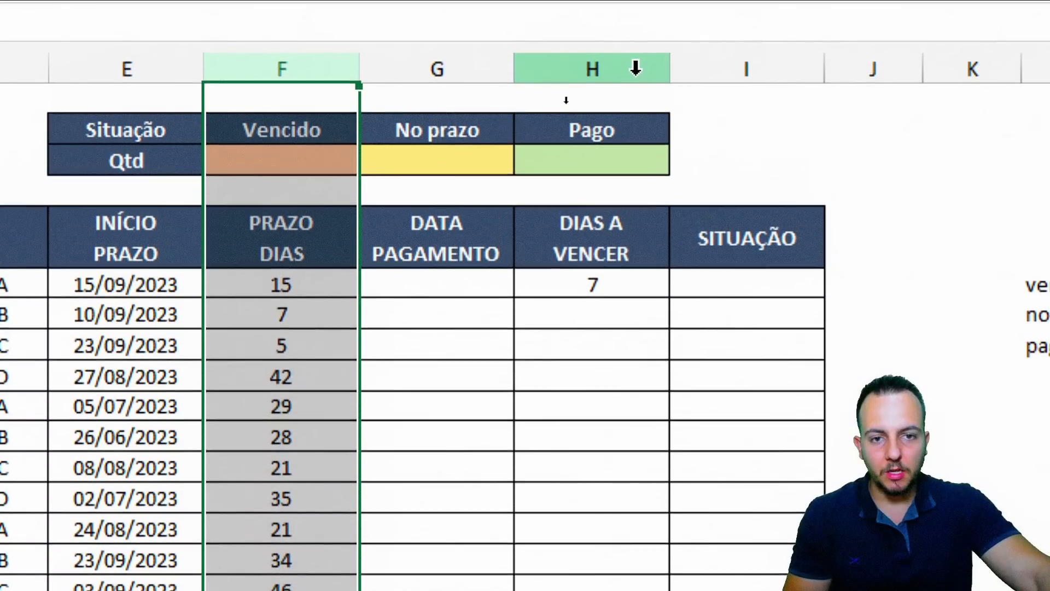
left_click(635, 67)
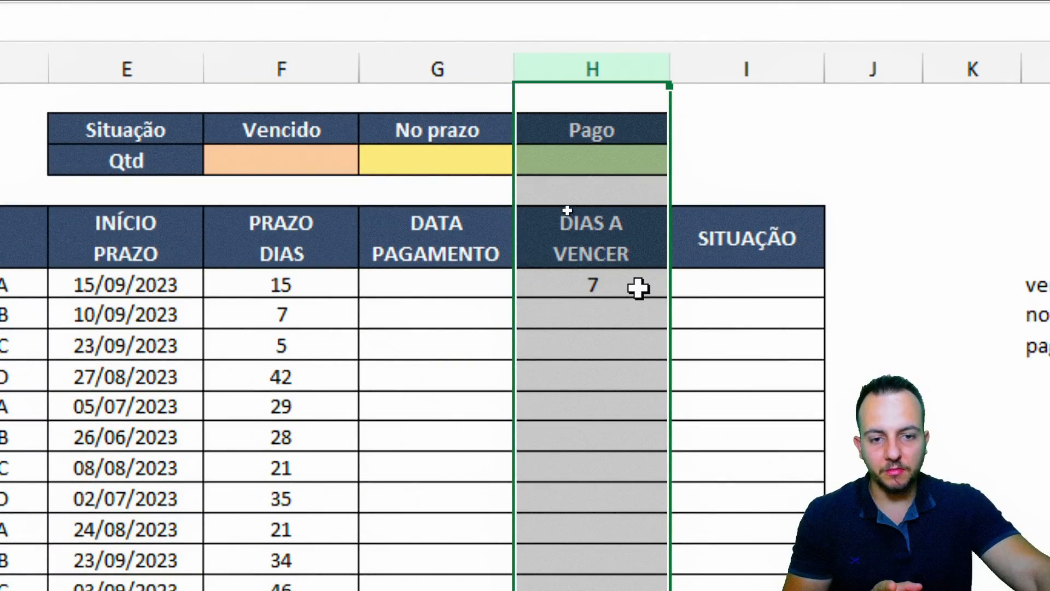
left_click(638, 288)
key("F2")
Copy the H6 days-to-due formula down to the last order and check results like -6 and -51
key("Escape")
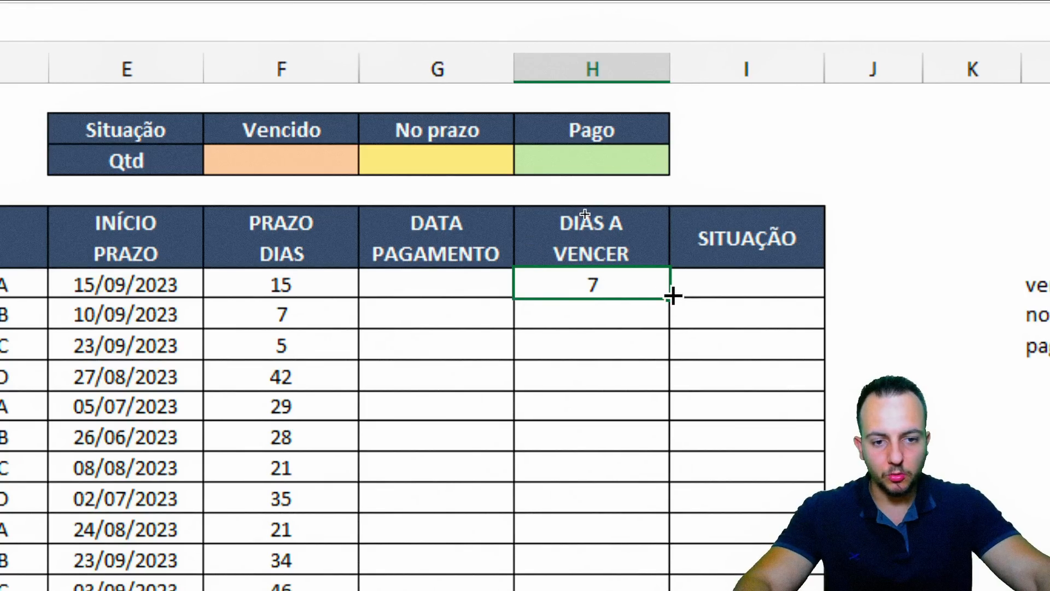
left_click_drag(671, 296, 646, 590)
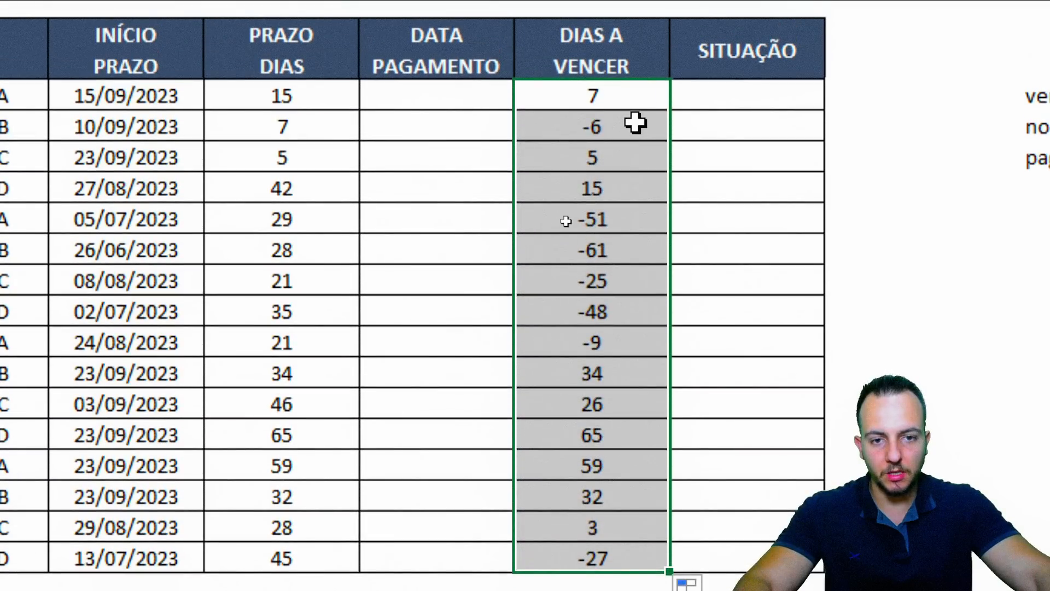
left_click(635, 98)
left_click(644, 69)
left_click(596, 192)
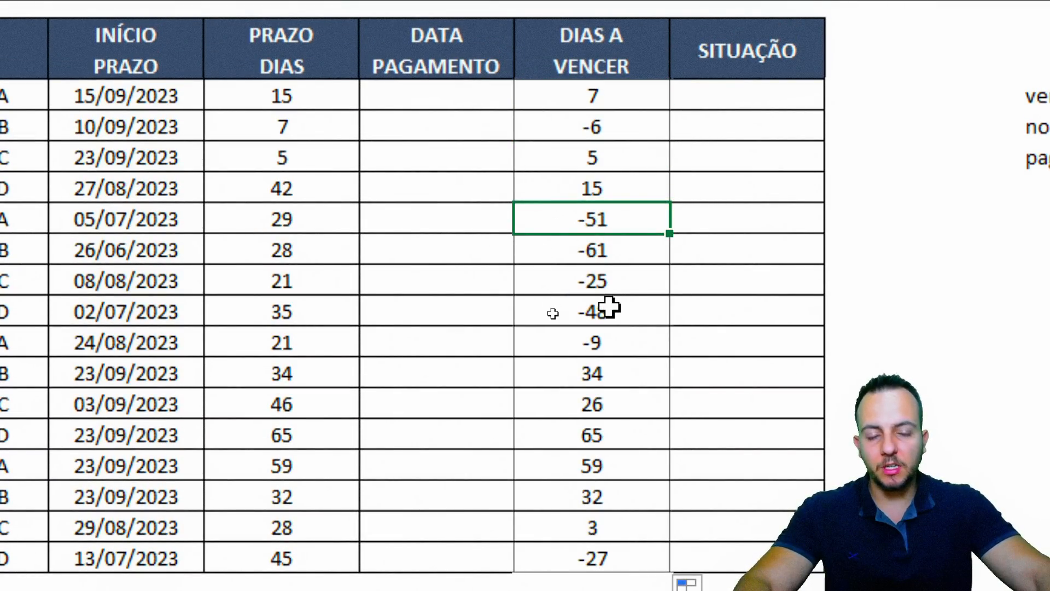
Highlight the PRAZO DIAS values 15 to 45 and extend to full table rows
key("ctrl+2")
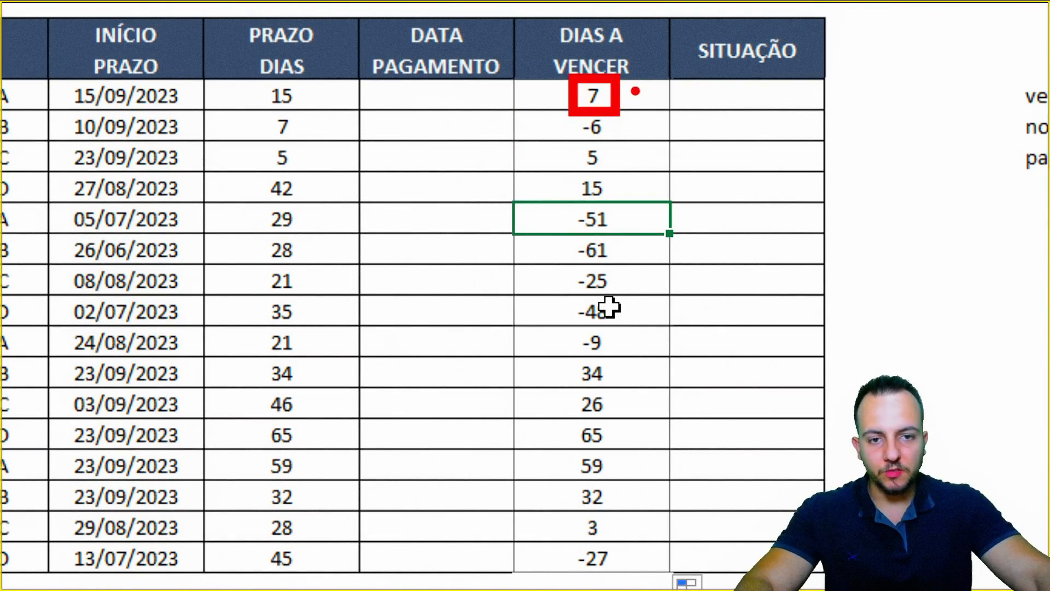
left_click_drag(635, 91, 708, 92)
key("e")
left_click_drag(563, 108, 620, 142)
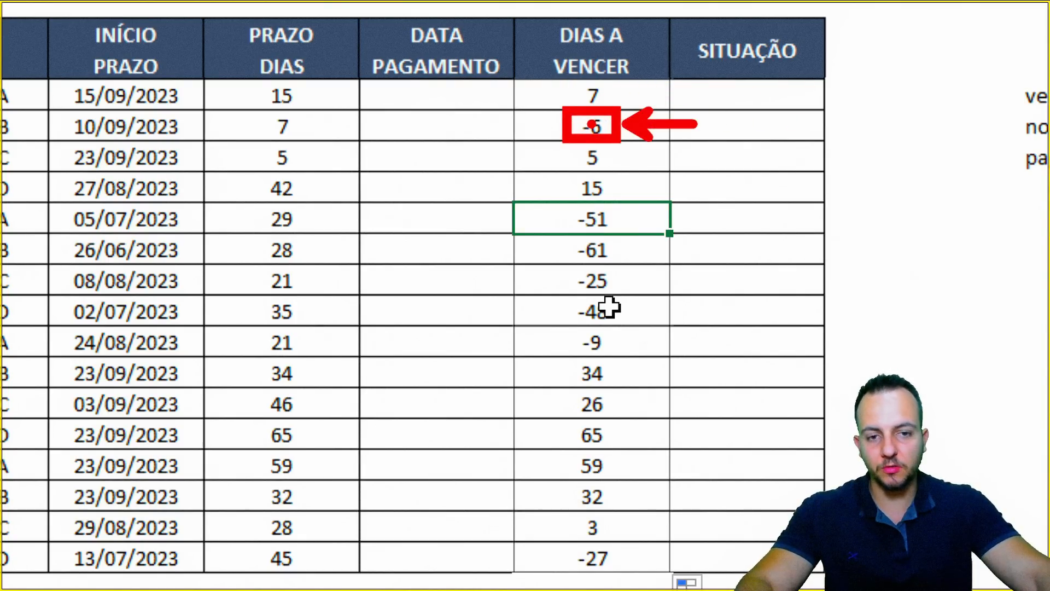
key("e")
mouse_move(563, 169)
left_mouse_down()
mouse_move(613, 207)
mouse_move(753, 187)
left_mouse_up()
key("Escape")
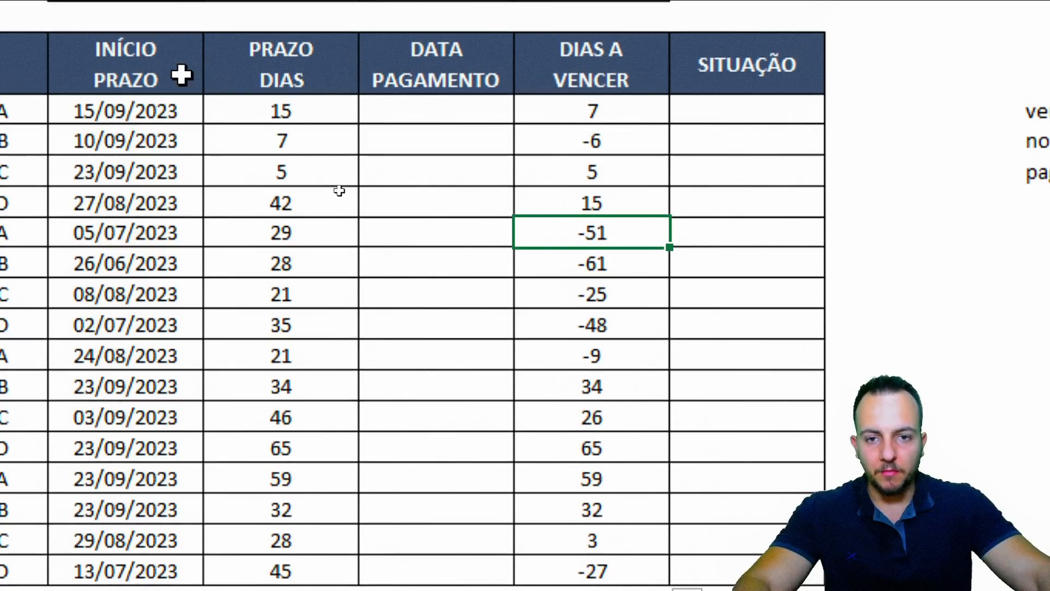
left_click_drag(435, 112, 368, 573)
key("shift+space")
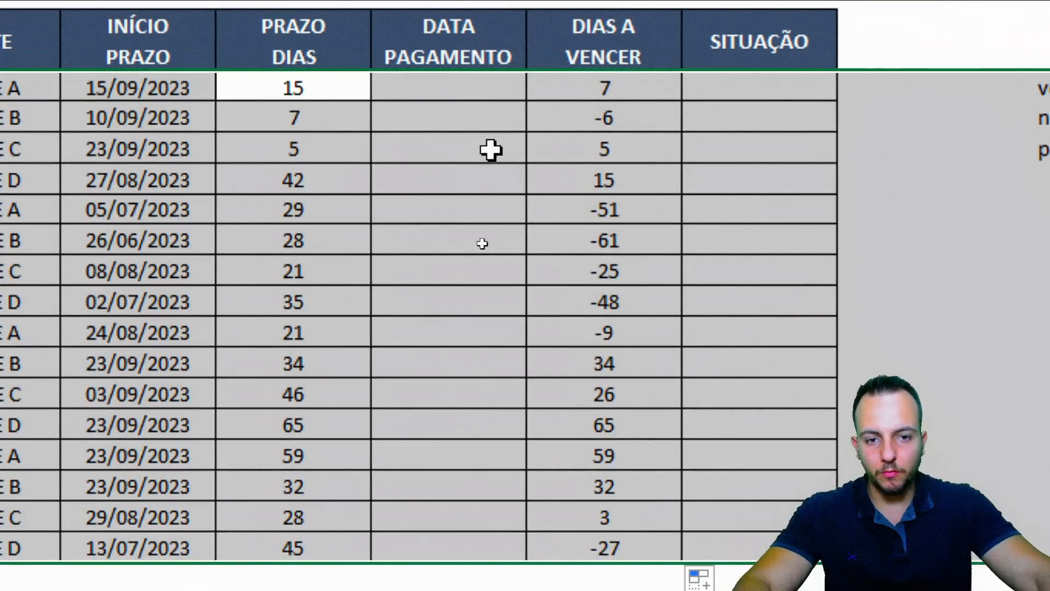
Enter payment date 23/09/2023 in G9 and repeat it in G10
left_click(423, 180)
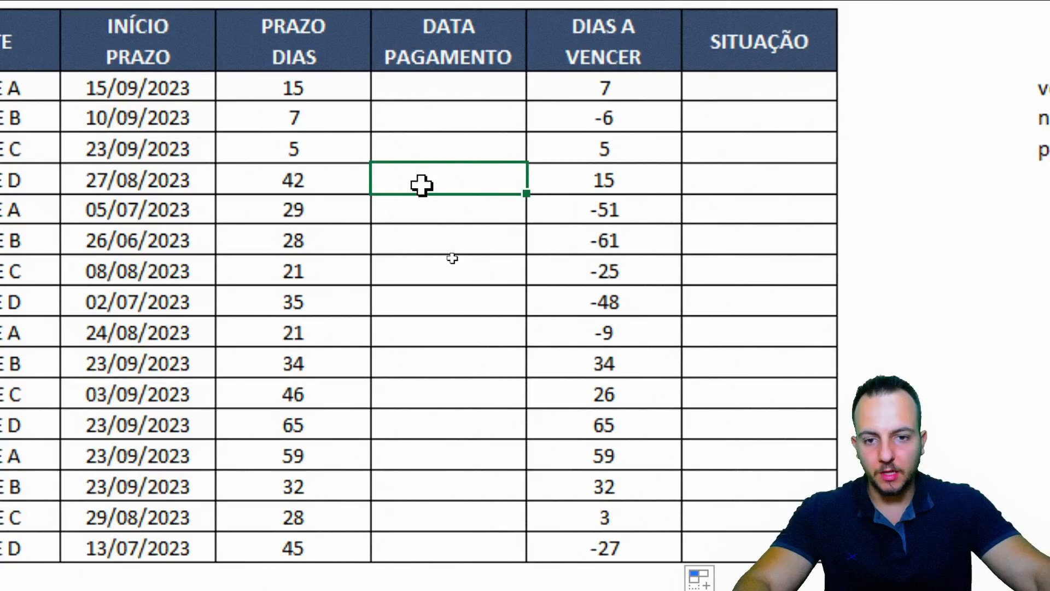
key("shift+space")
left_click(436, 178)
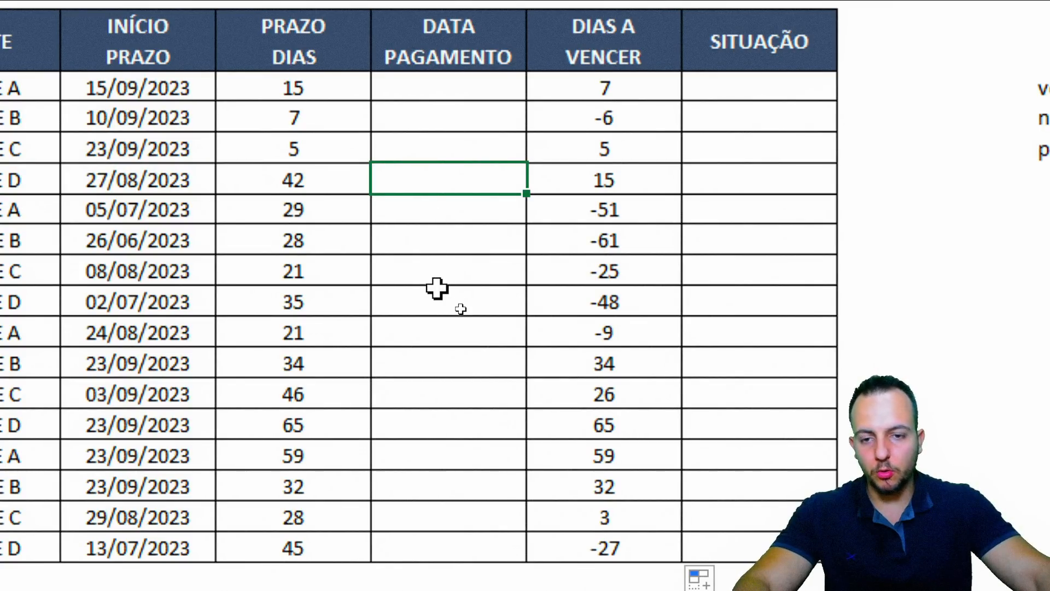
type("23/09/2023")
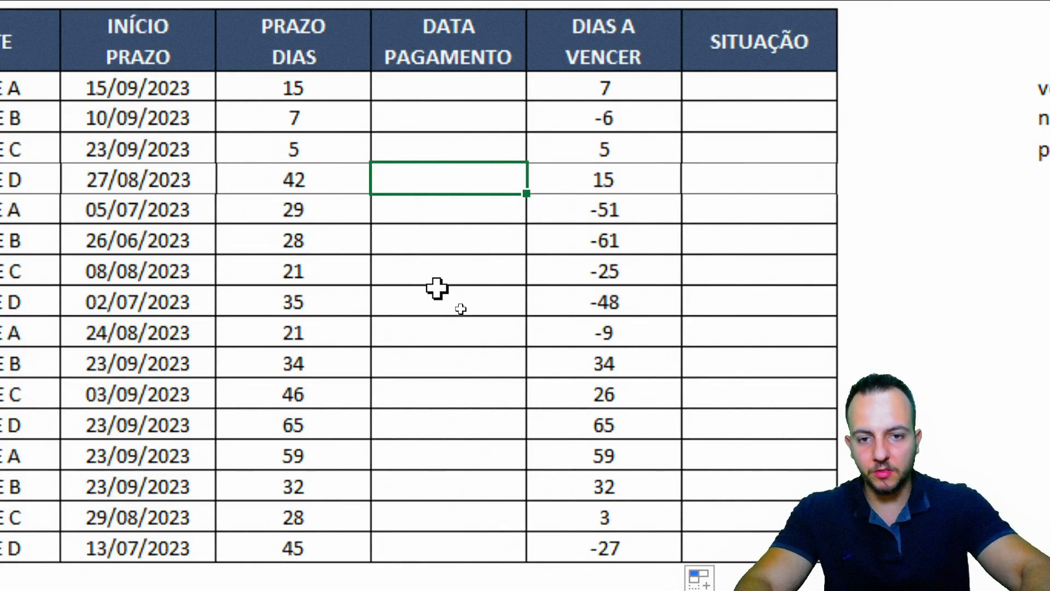
key("Return")
key("ctrl+semicolon")
key("Return")
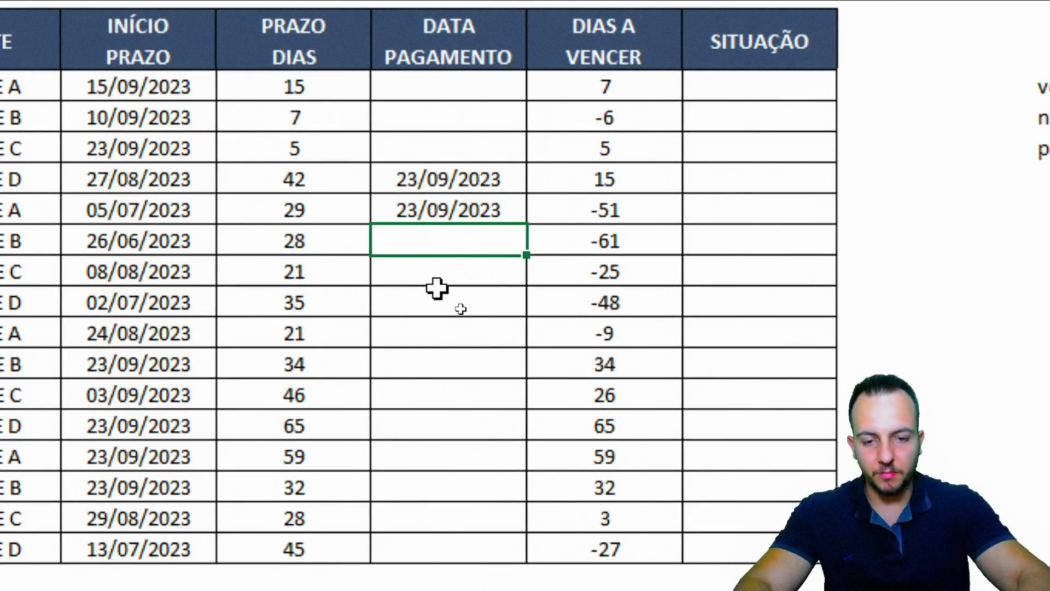
Copy 23/09/2023 into the remaining paid orders G11, G13 and G18, skipping unpaid ones
key("ctrl+semicolon")
key("Return")
key("Down")
key("ctrl+semicolon")
key("Return")
key("Down")
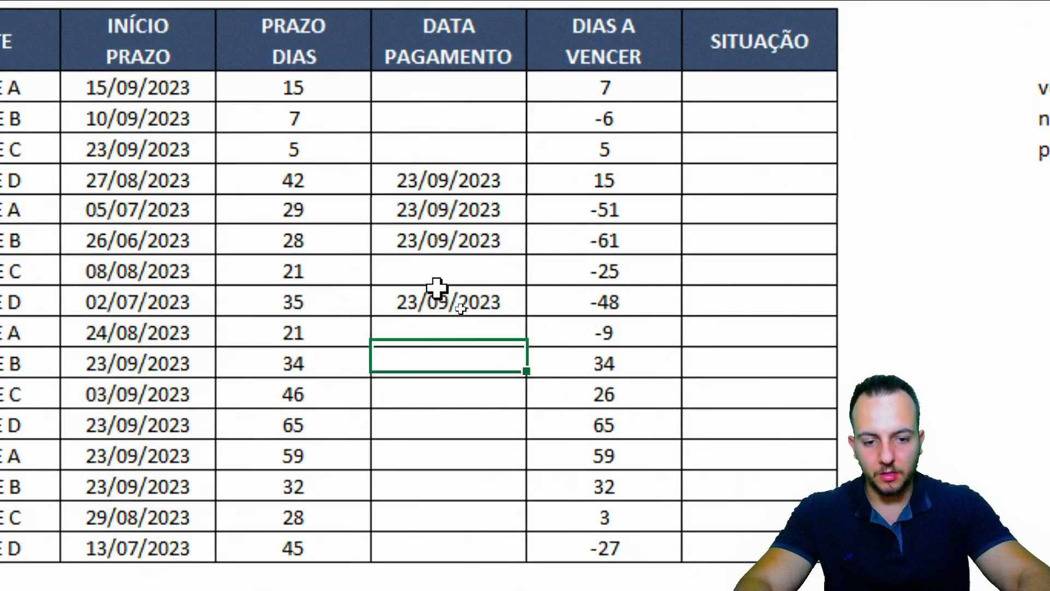
key("Down")
key("Down")
key("Down")
key("Up")
key("Down")
key("ctrl+semicolon")
key("Return")
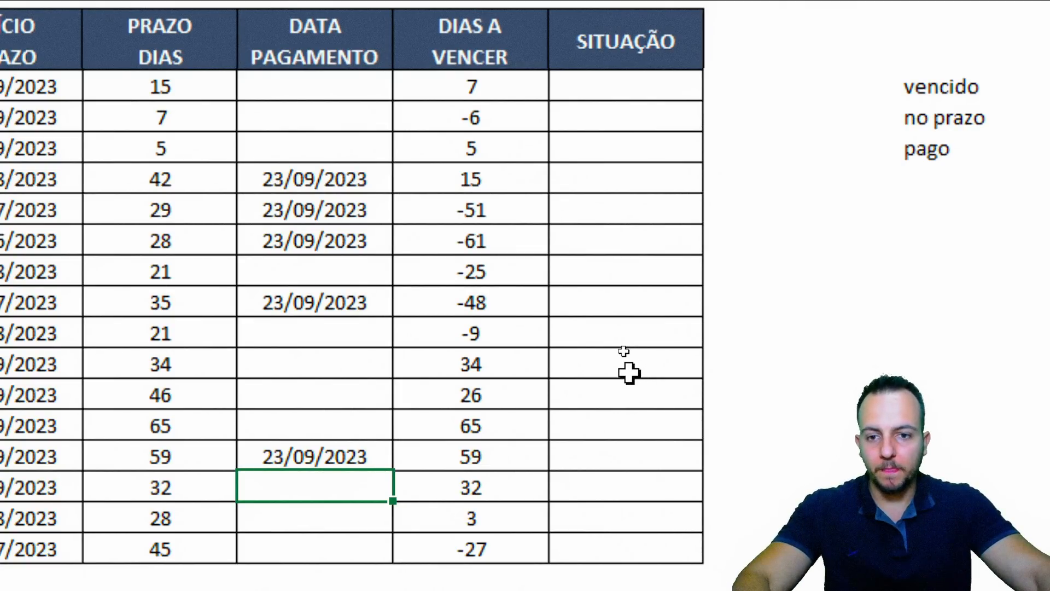
Select ranges across the payment-date and days-to-due columns to review the entries
key("ctrl+2")
left_click_drag(244, 158, 379, 193)
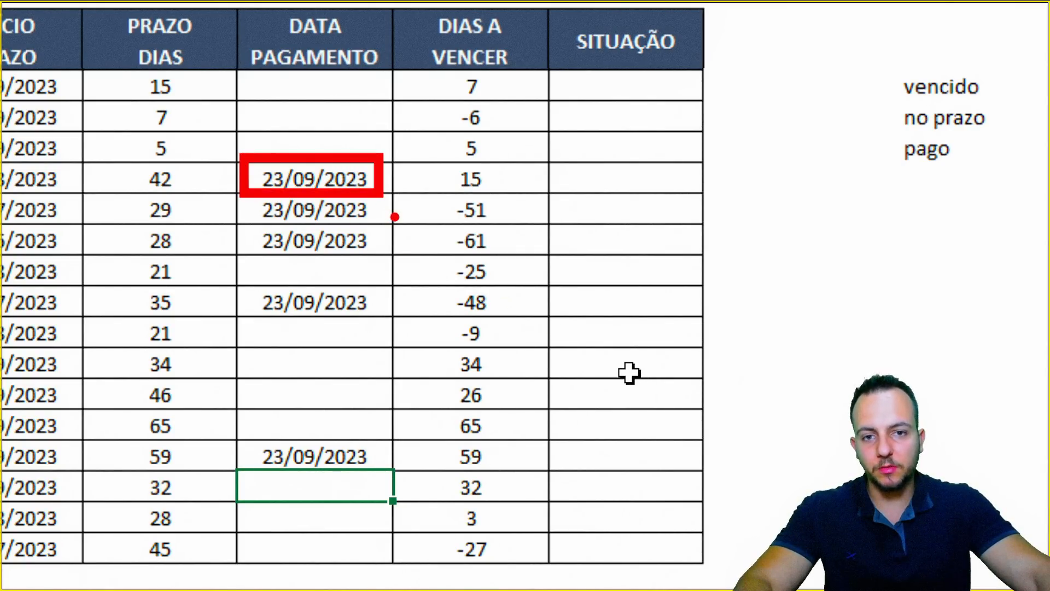
mouse_move(471, 186)
left_mouse_down()
mouse_move(497, 196)
mouse_move(627, 179)
left_mouse_up()
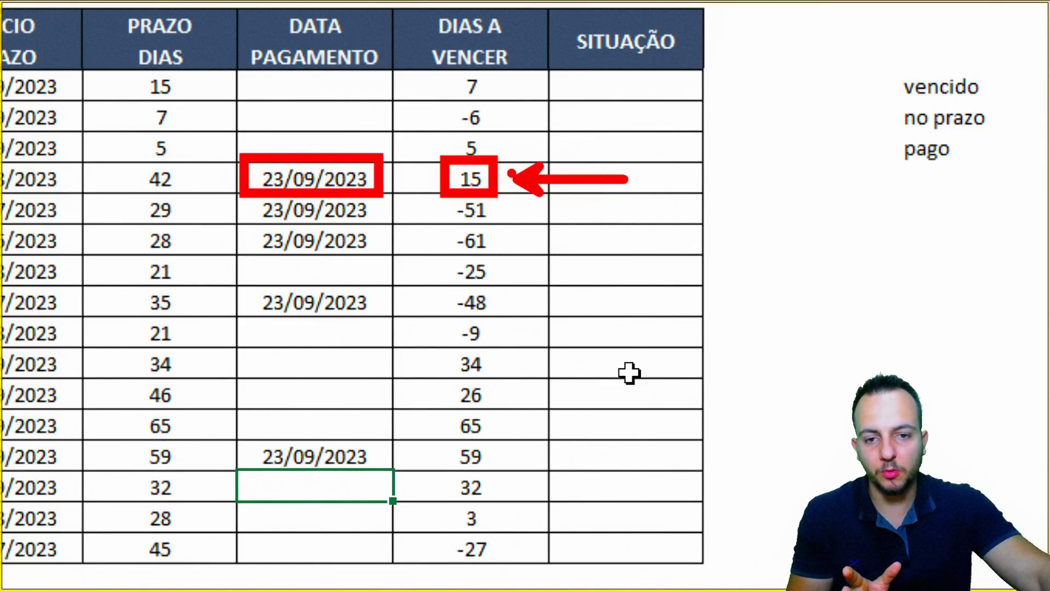
left_click_drag(496, 151, 484, 202)
key("ctrl+z")
key("ctrl+z")
key("ctrl+z")
key("ctrl+z")
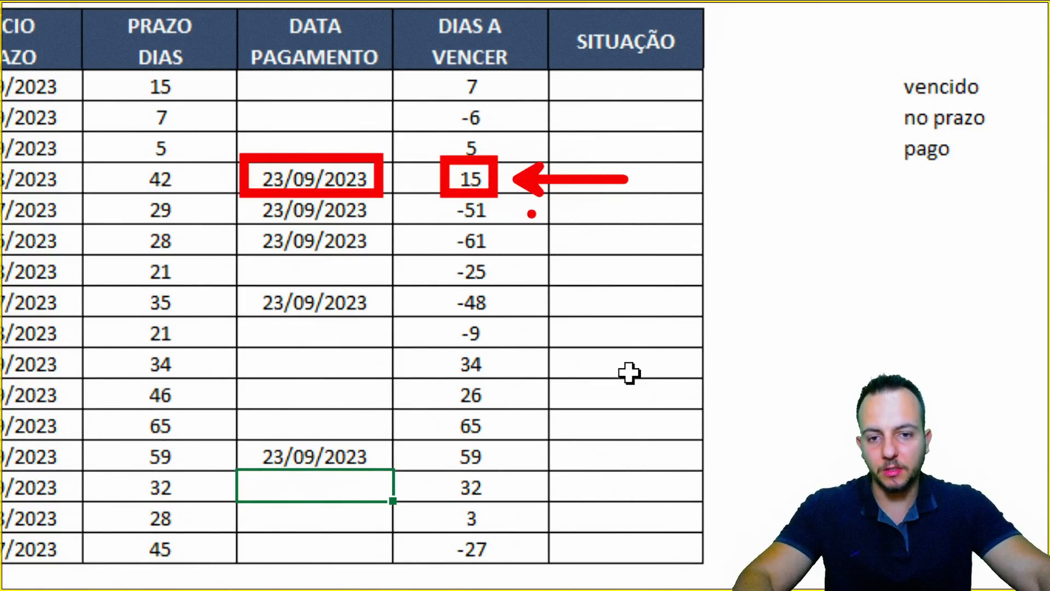
mouse_move(245, 191)
left_mouse_down()
mouse_move(319, 221)
mouse_move(386, 225)
left_mouse_up()
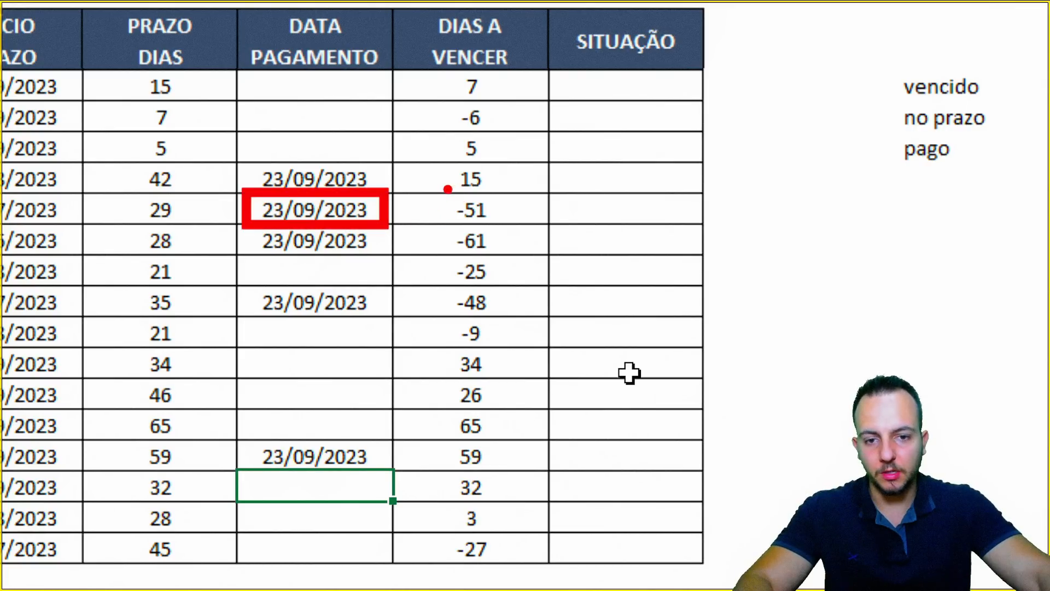
mouse_move(440, 185)
left_mouse_down()
mouse_move(507, 228)
mouse_move(623, 213)
left_mouse_up()
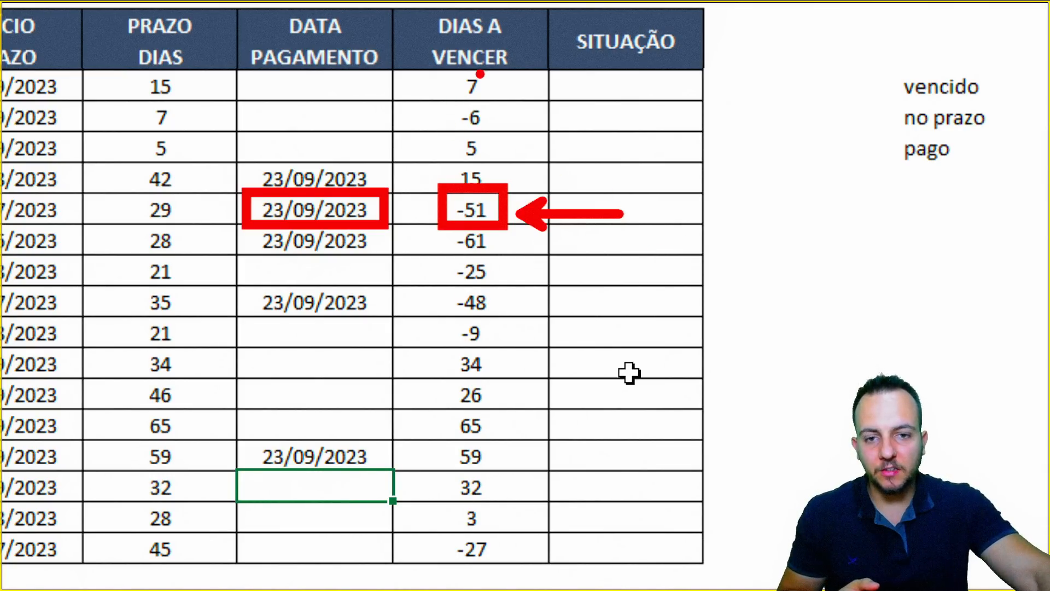
mouse_move(480, 74)
left_mouse_down()
mouse_move(418, 424)
mouse_move(512, 535)
mouse_move(525, 104)
left_mouse_up()
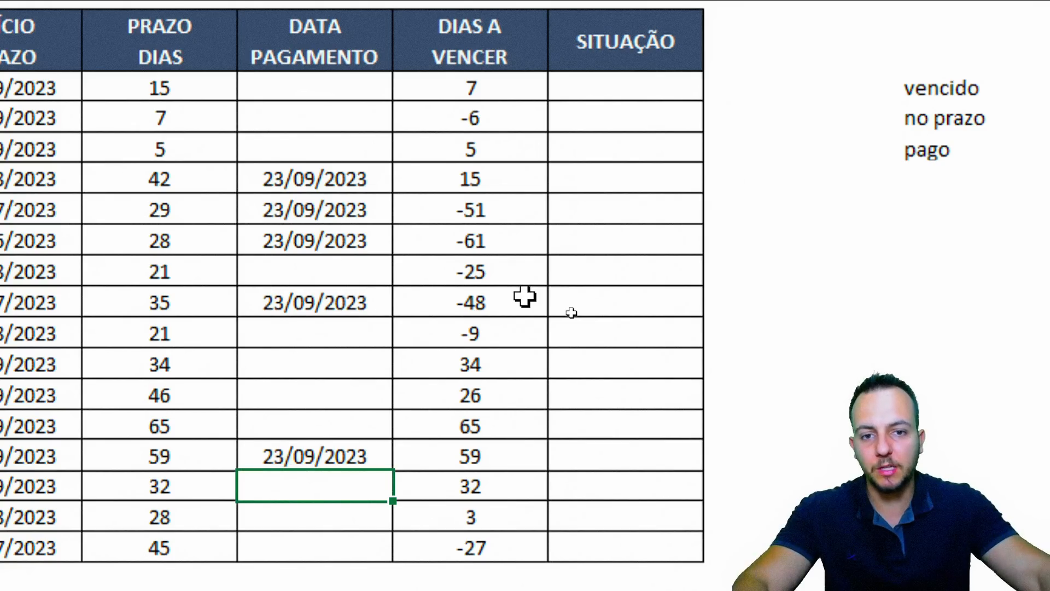
Clear the old days-to-due values from the DIAS A VENCER column H6:H20
left_click(493, 96)
left_click_drag(505, 89, 500, 546)
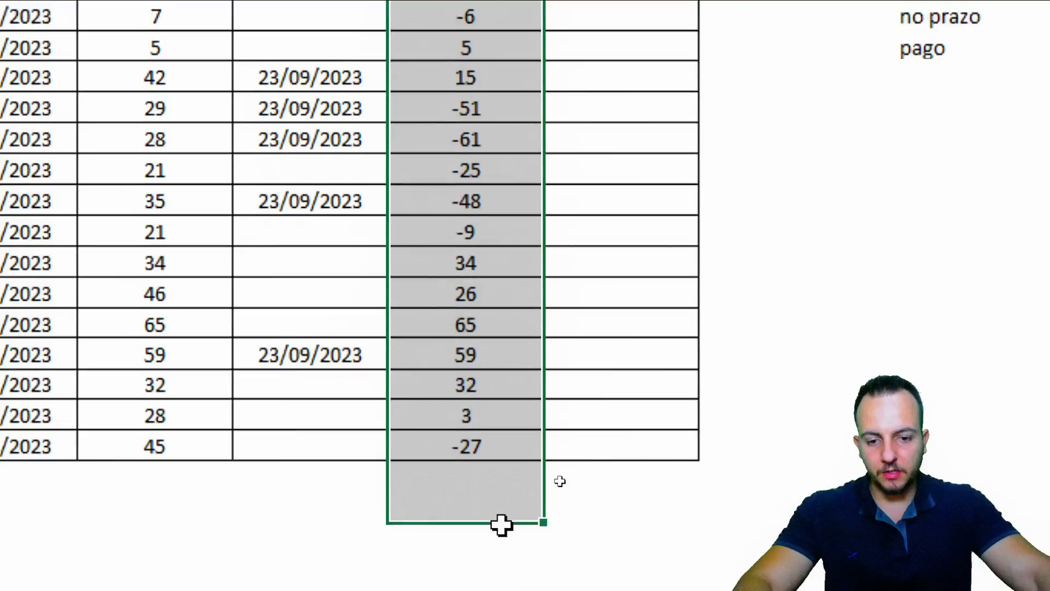
key("Delete")
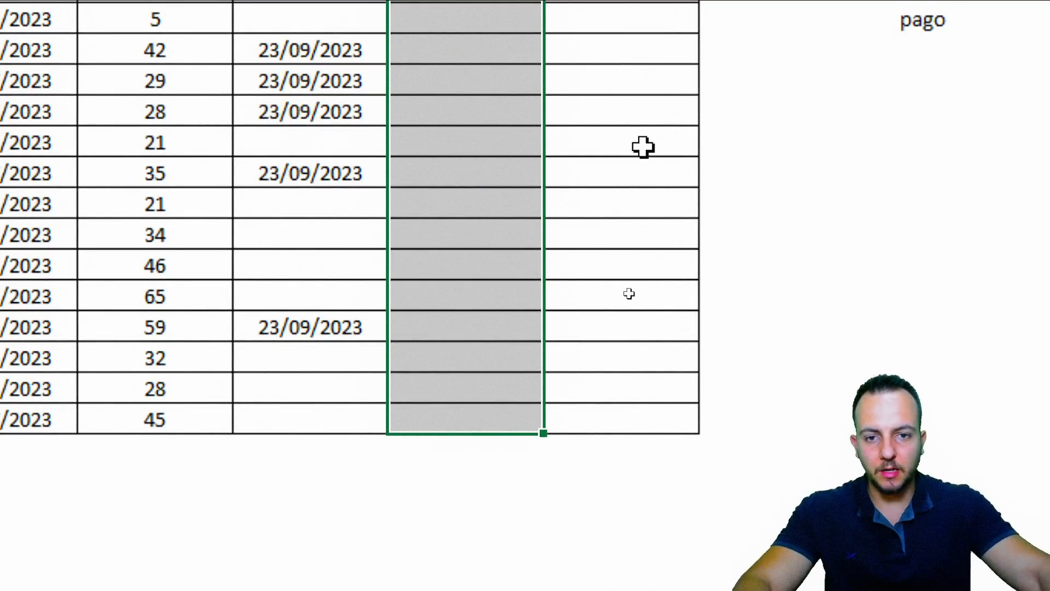
Start an SE formula in H6 that tests whether payment date G6 is empty
left_click(468, 105)
type("=SE")
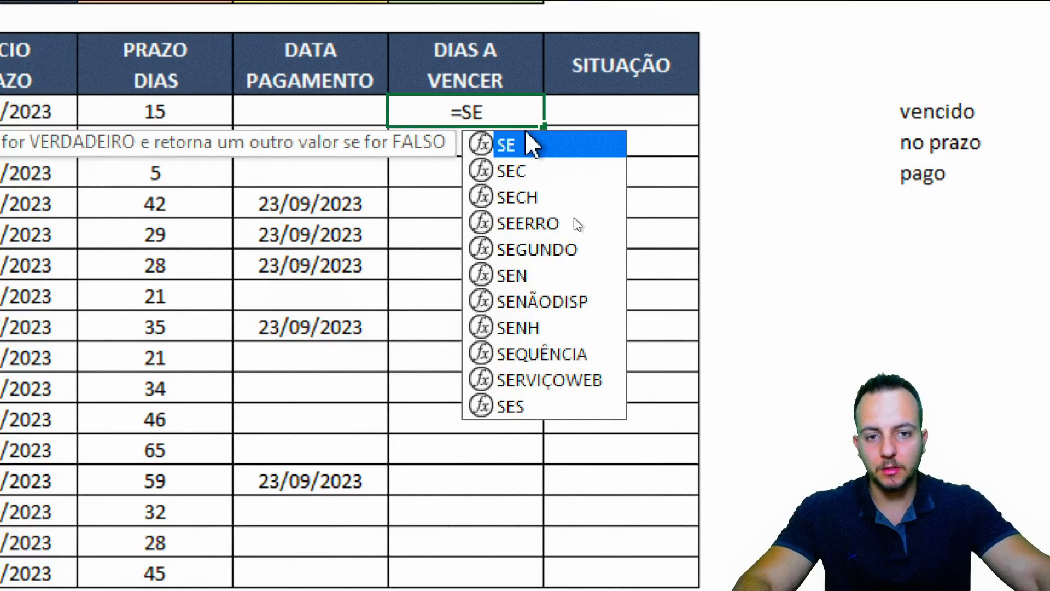
double_click(542, 146)
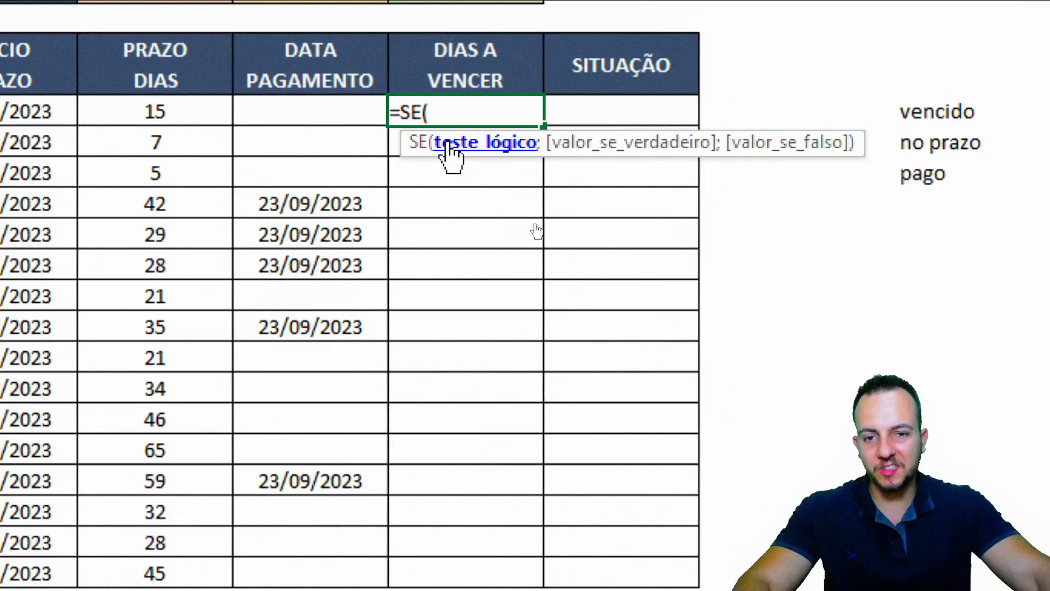
left_click(312, 110)
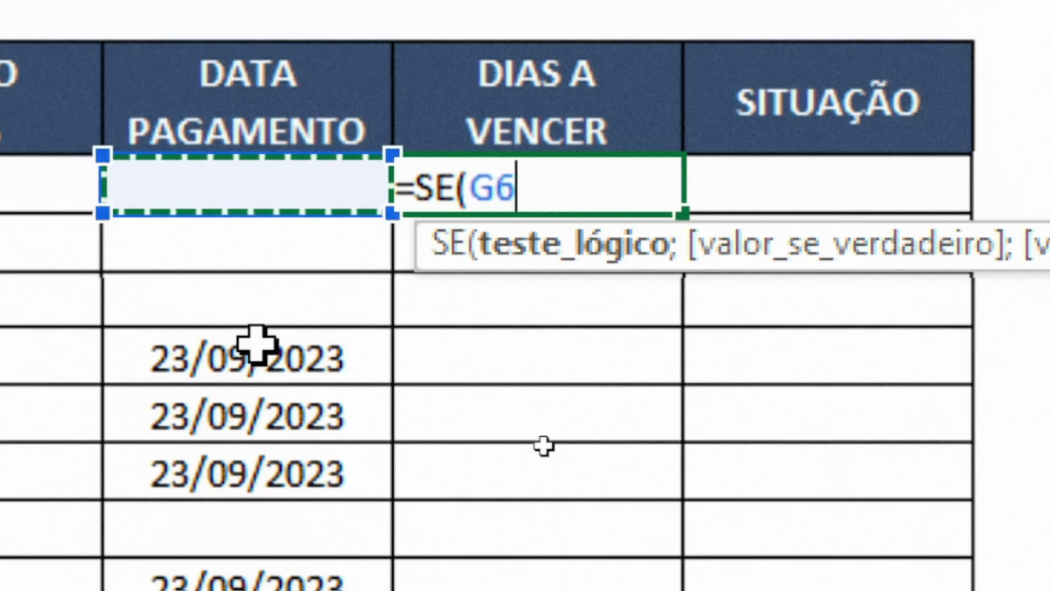
type("=")
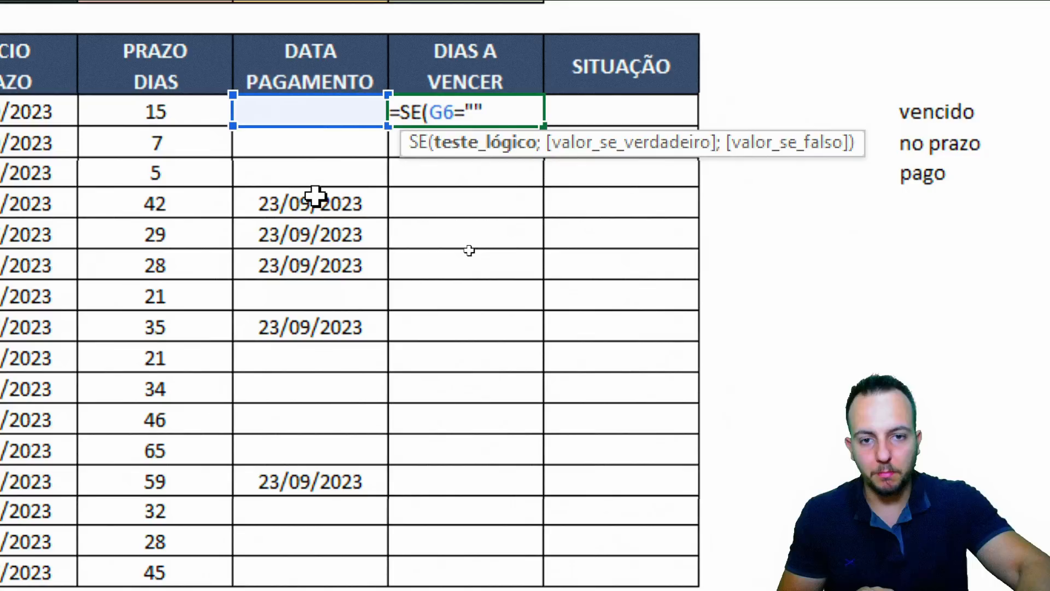
type(";")
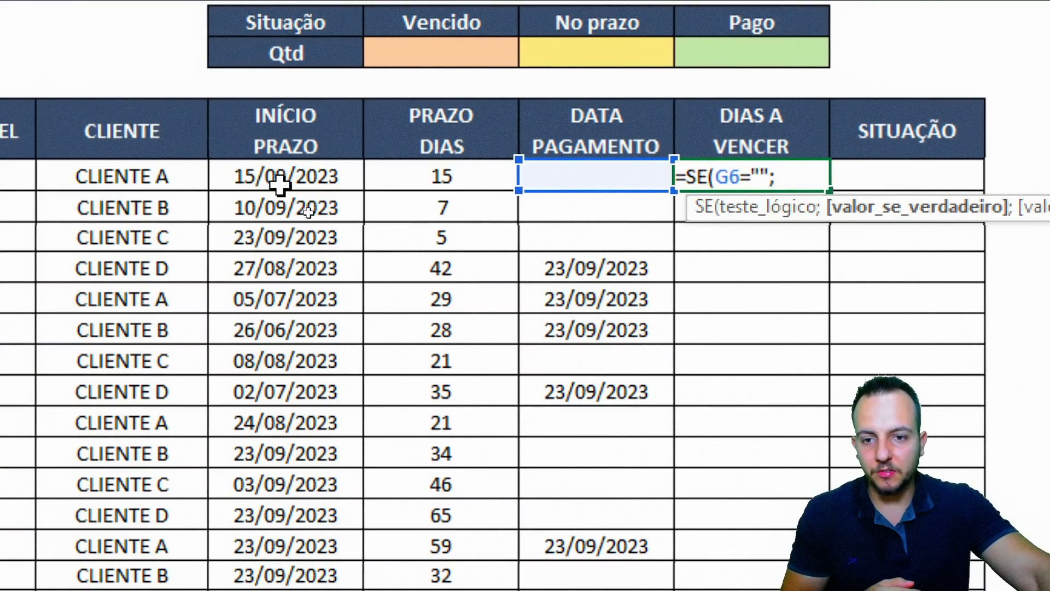
Complete H6 as =SE(G6="";E6+F6-$B$3;"PAGO"), with B3 absolute
left_click(279, 180)
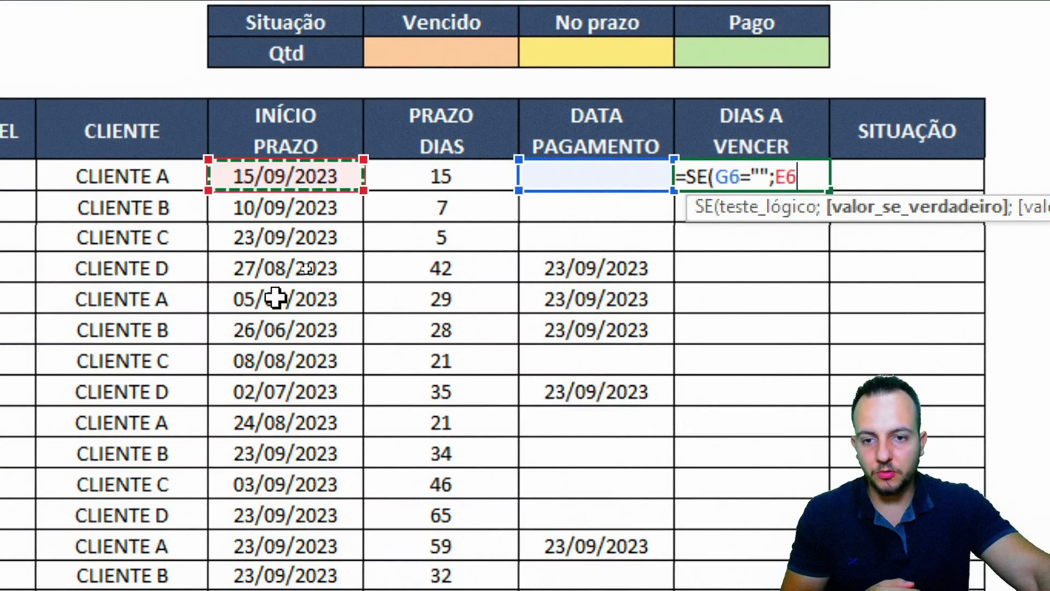
type("+")
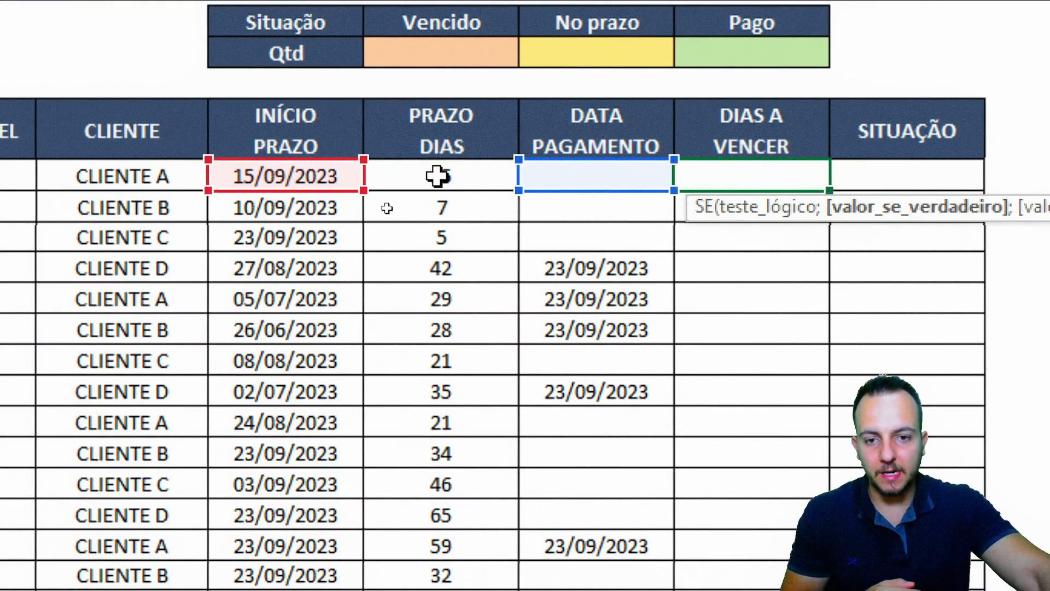
left_click(436, 175)
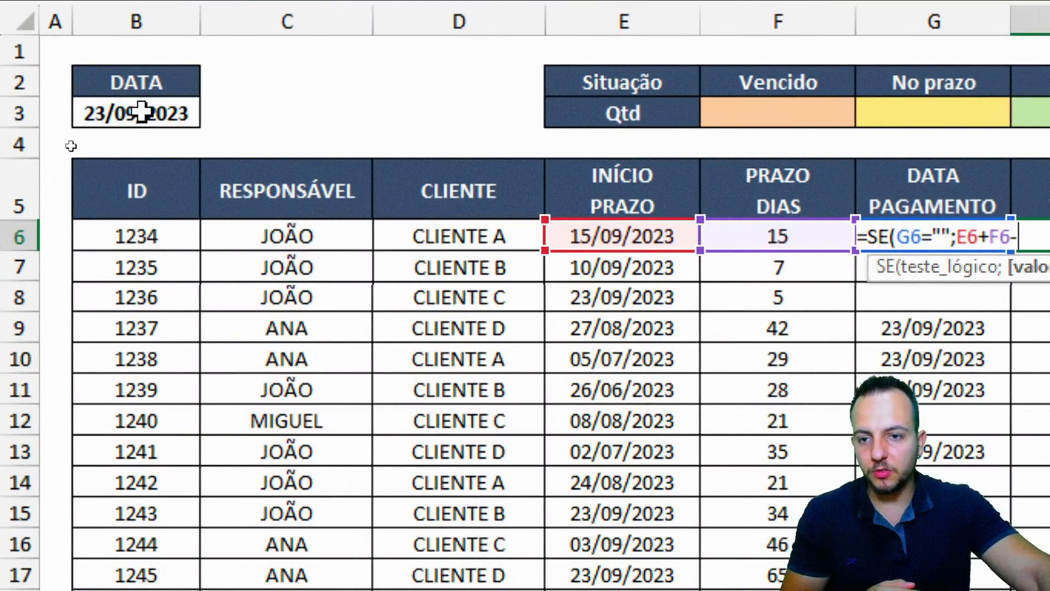
left_click(146, 110)
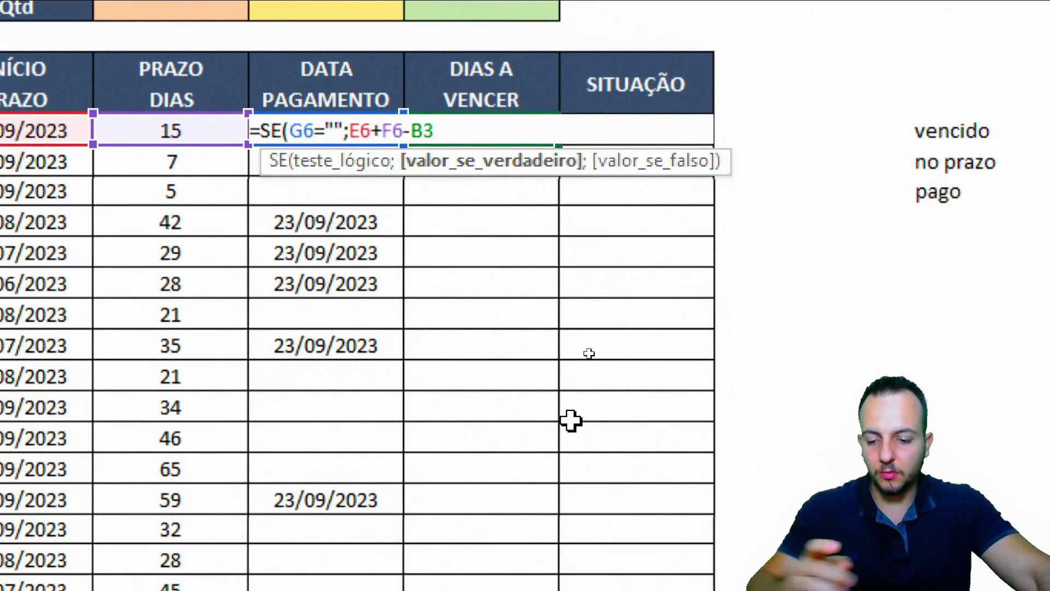
key("F4")
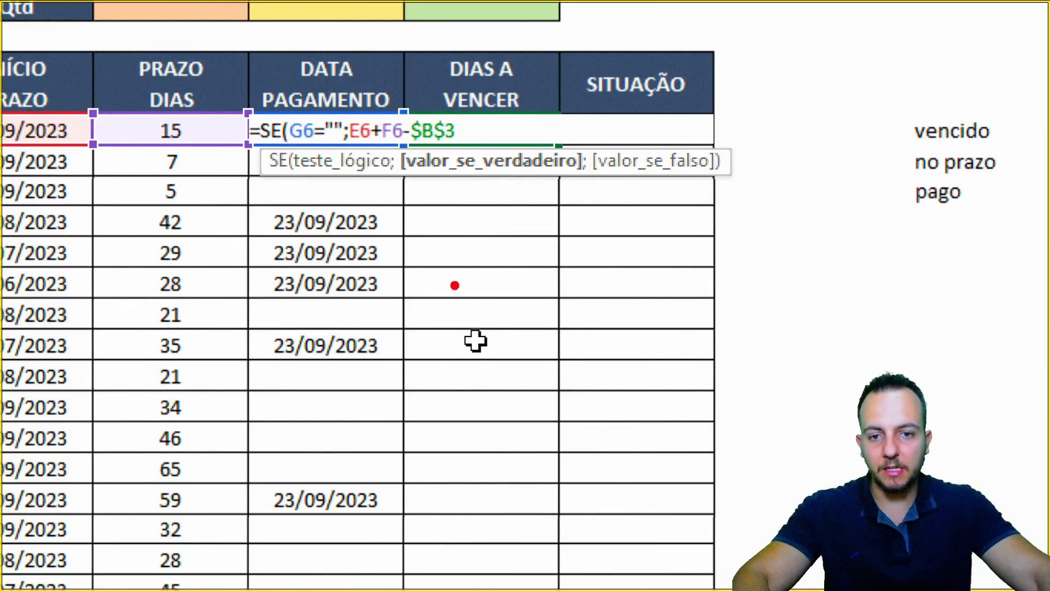
left_click_drag(411, 153, 411, 268)
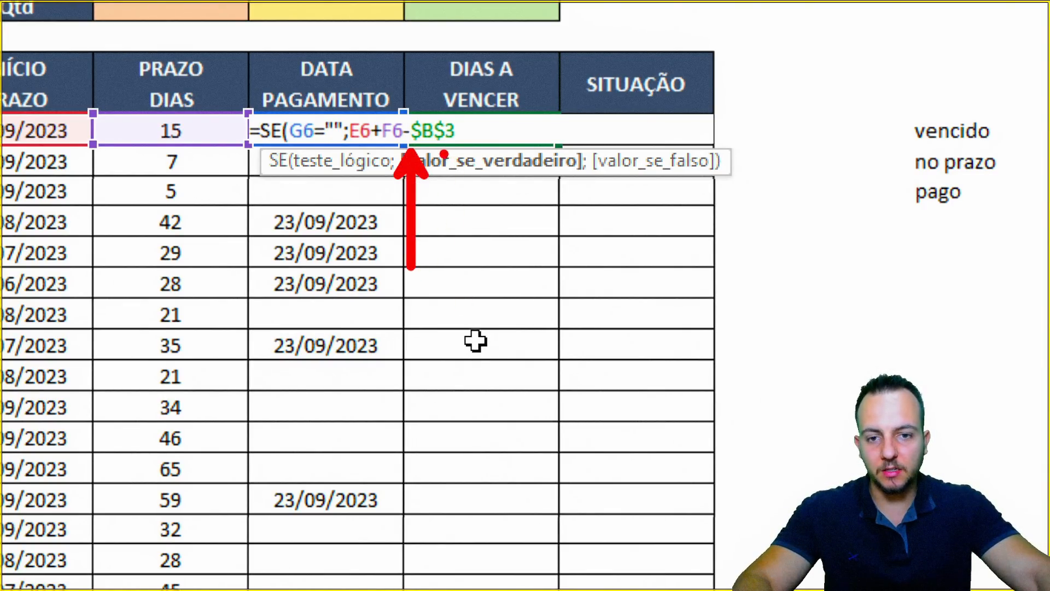
left_click_drag(443, 154, 444, 264)
key("Escape")
type(";")
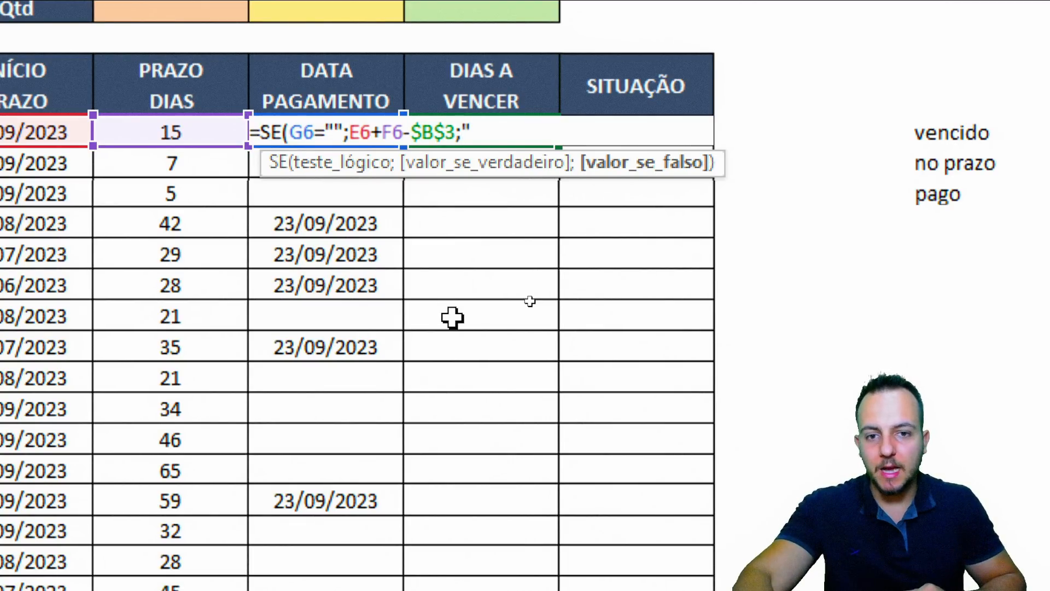
type("PAGO")
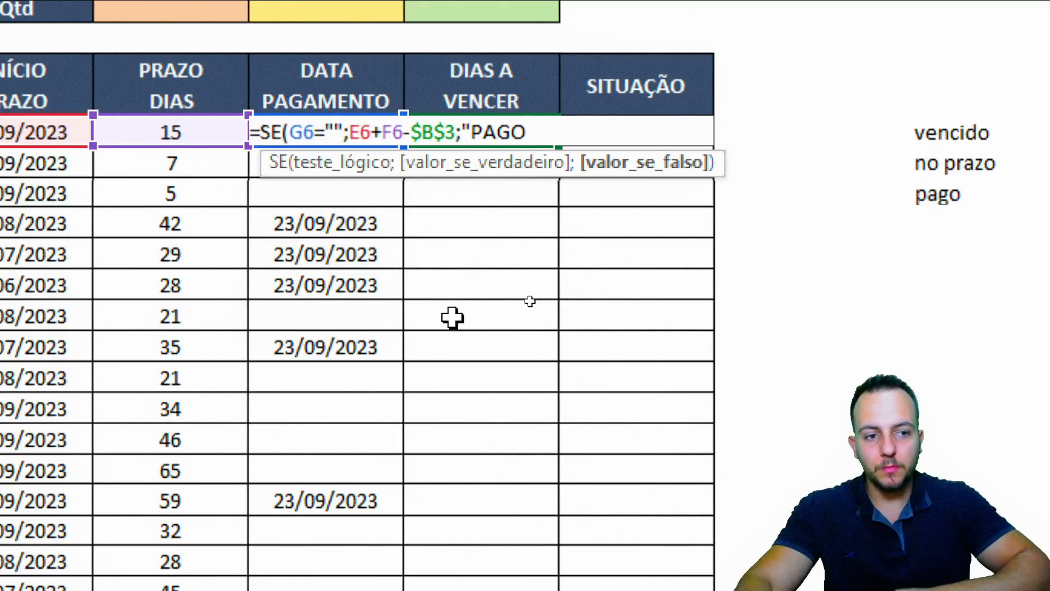
type("\")")
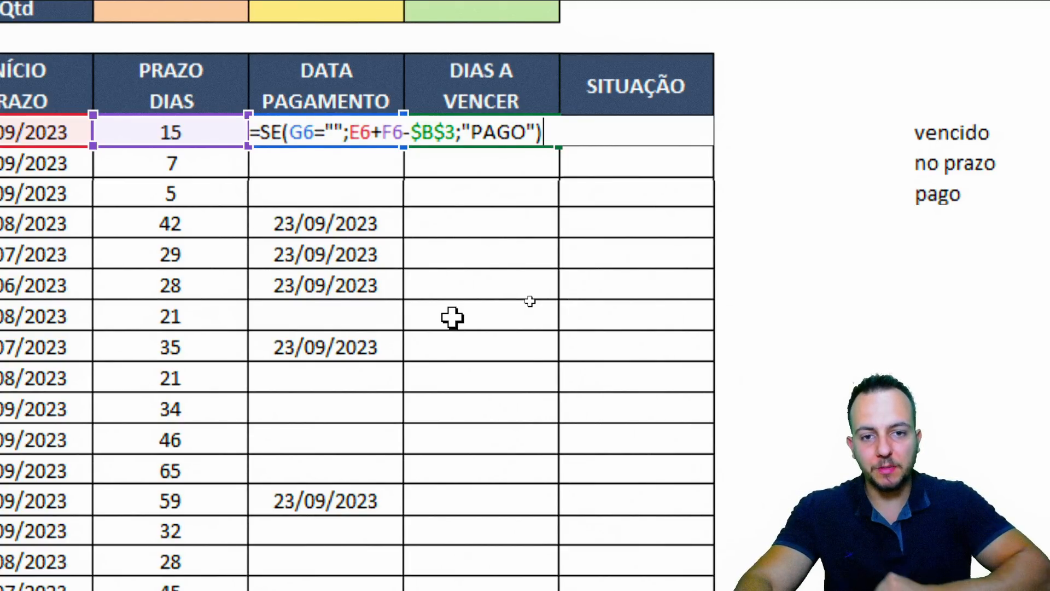
key("Return")
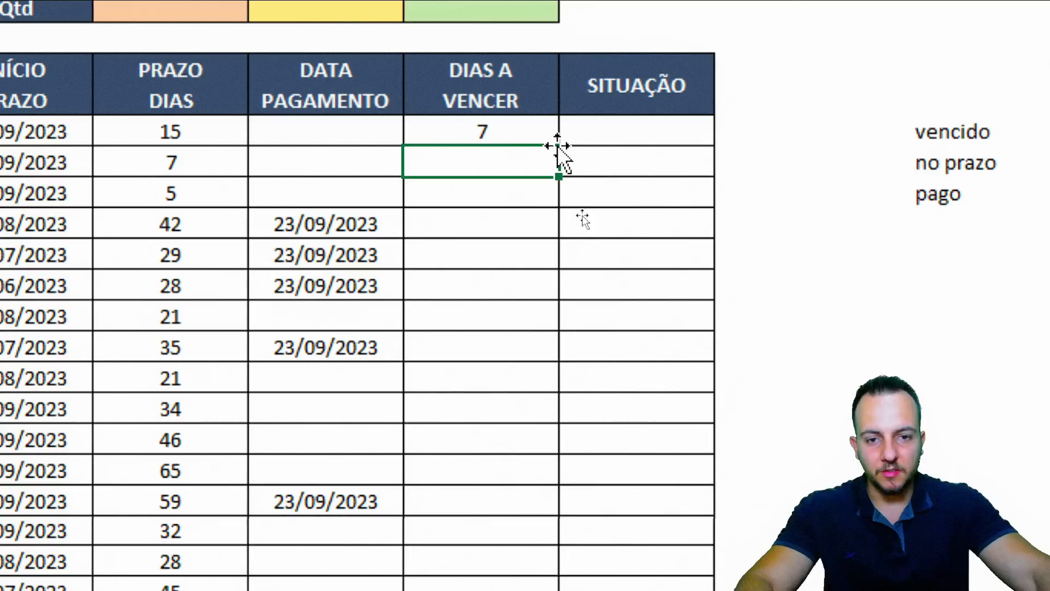
Fill the H6 days-to-due formula down the entire DIAS A VENCER column
left_click(520, 134)
left_click_drag(563, 147, 552, 572)
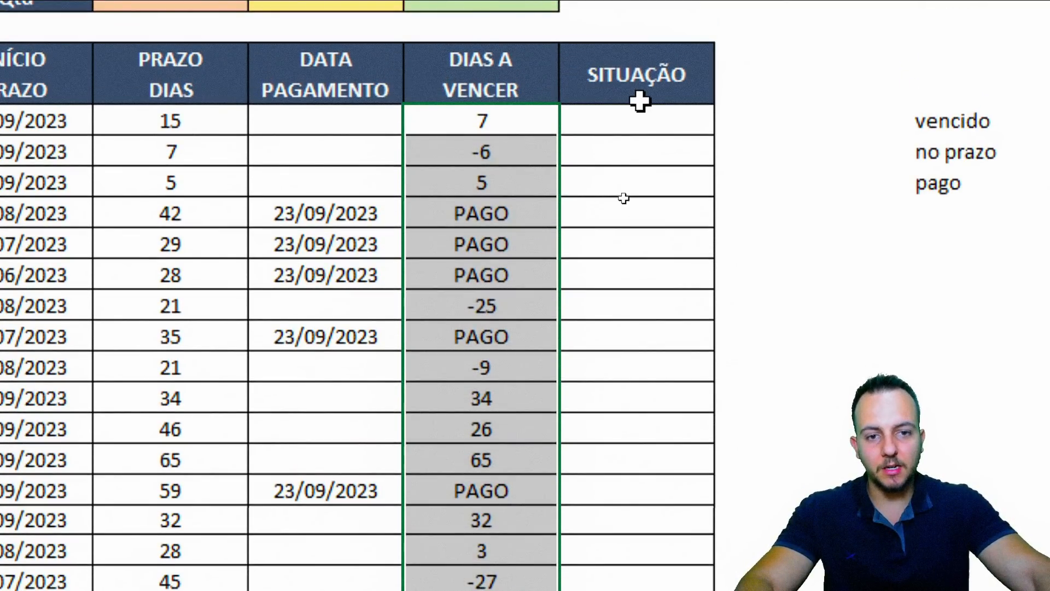
left_click(635, 116)
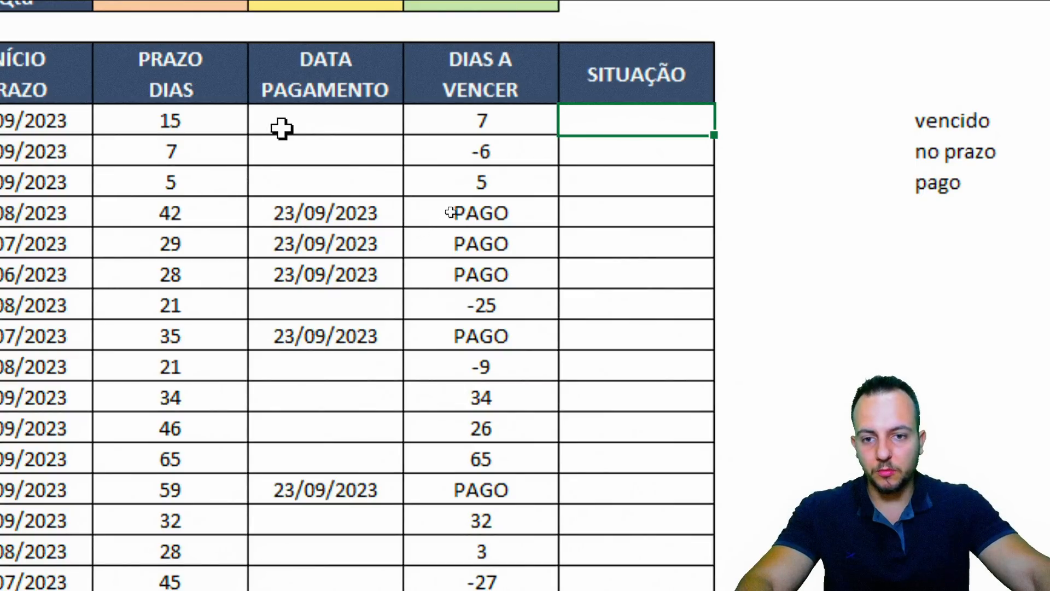
Test the formula by entering today's date 23/09/2023 in G7 to show PAGO, then undo it
left_click(317, 152)
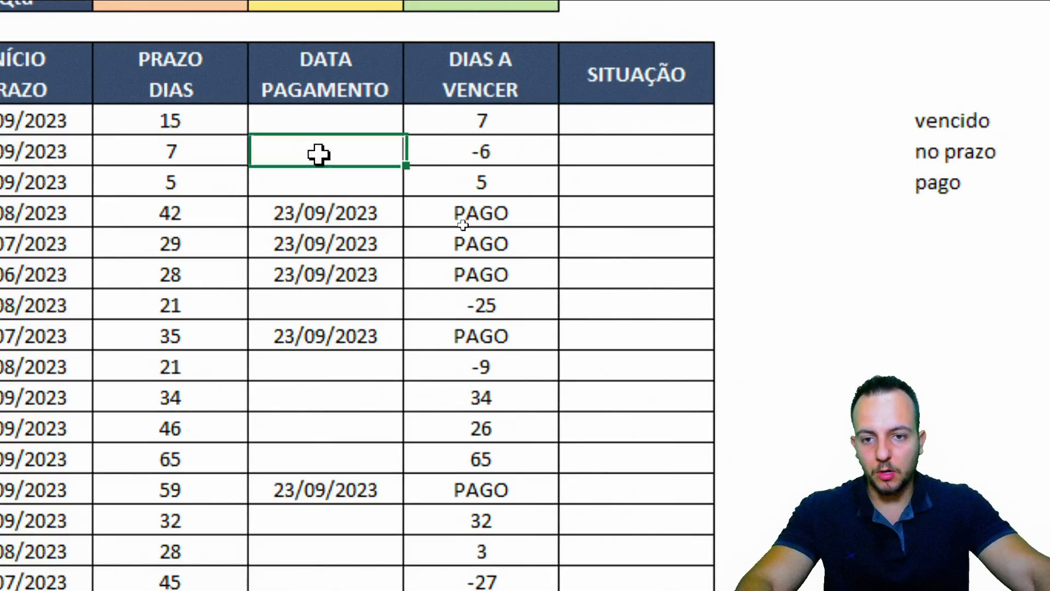
key("ctrl+semicolon")
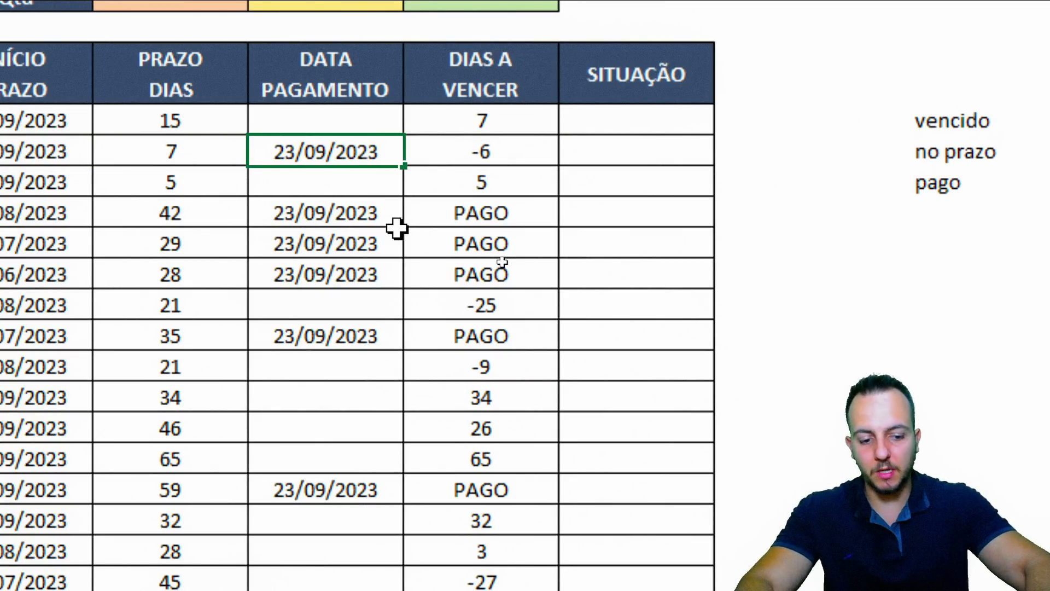
key("Return")
key("ctrl+z")
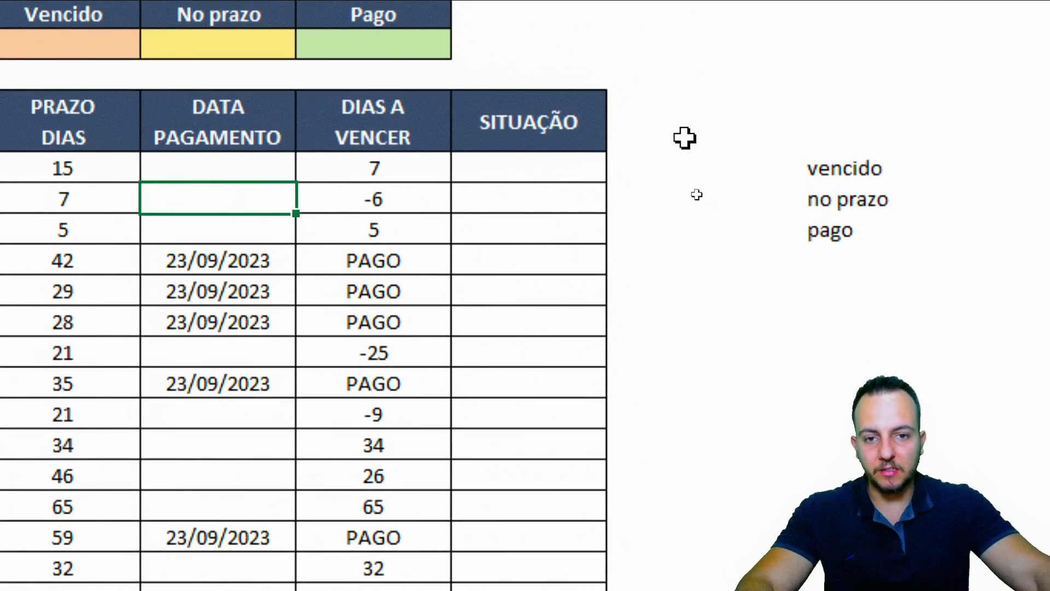
Review the SITUAÇÃO column and its status options vencido, no prazo and pago
left_click(547, 152)
left_click(576, 60)
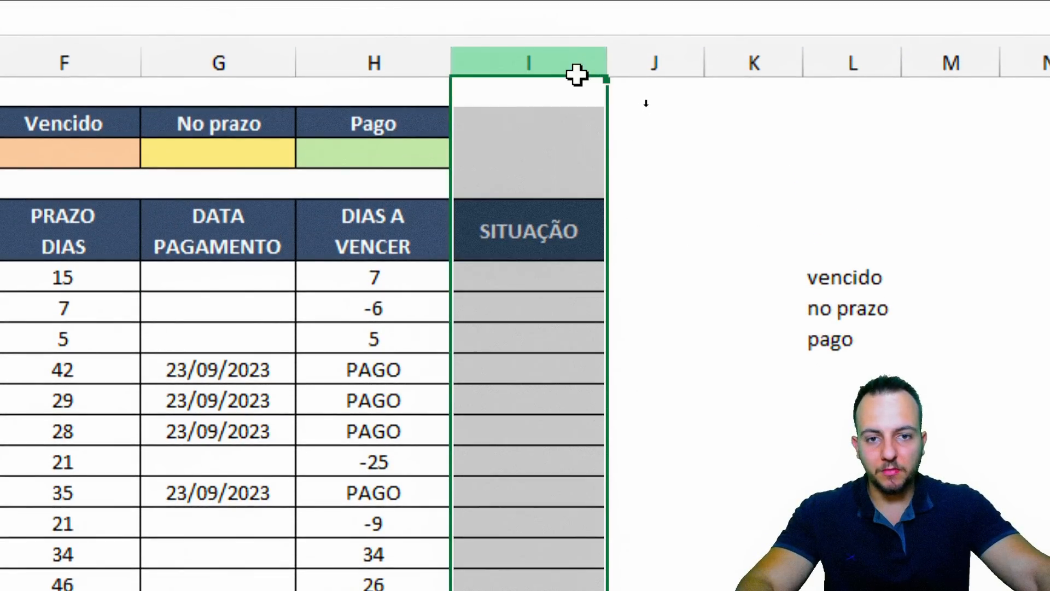
left_click(563, 271)
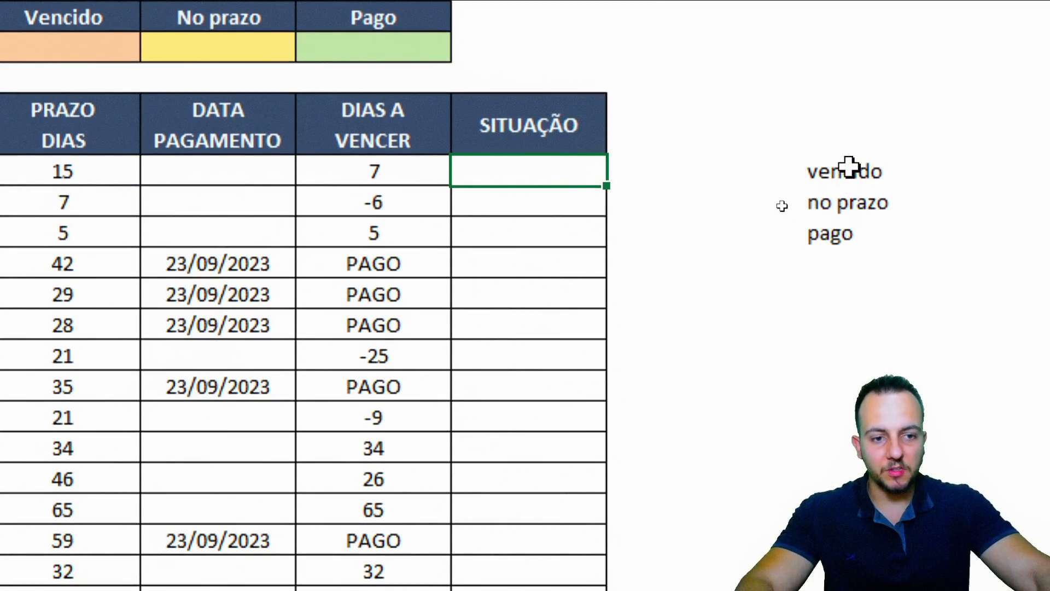
left_click(848, 168)
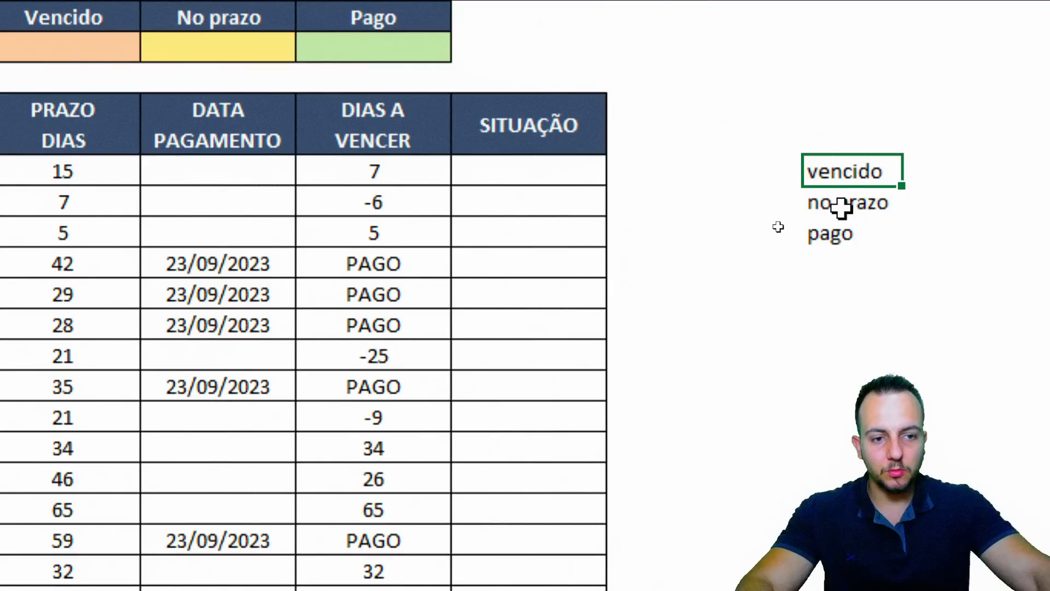
left_click(839, 203)
left_click(817, 234)
left_click(555, 180)
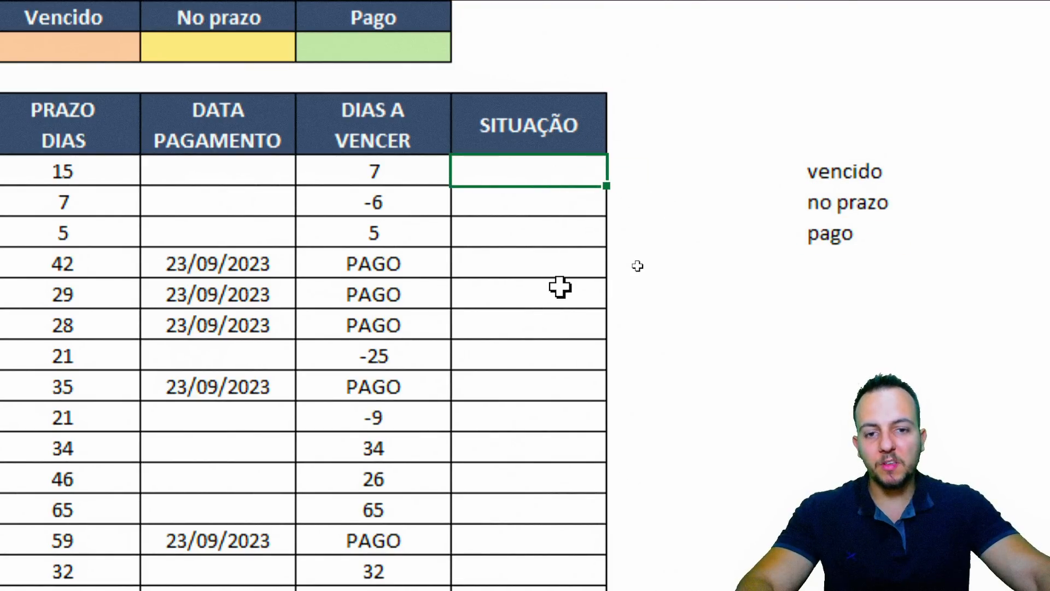
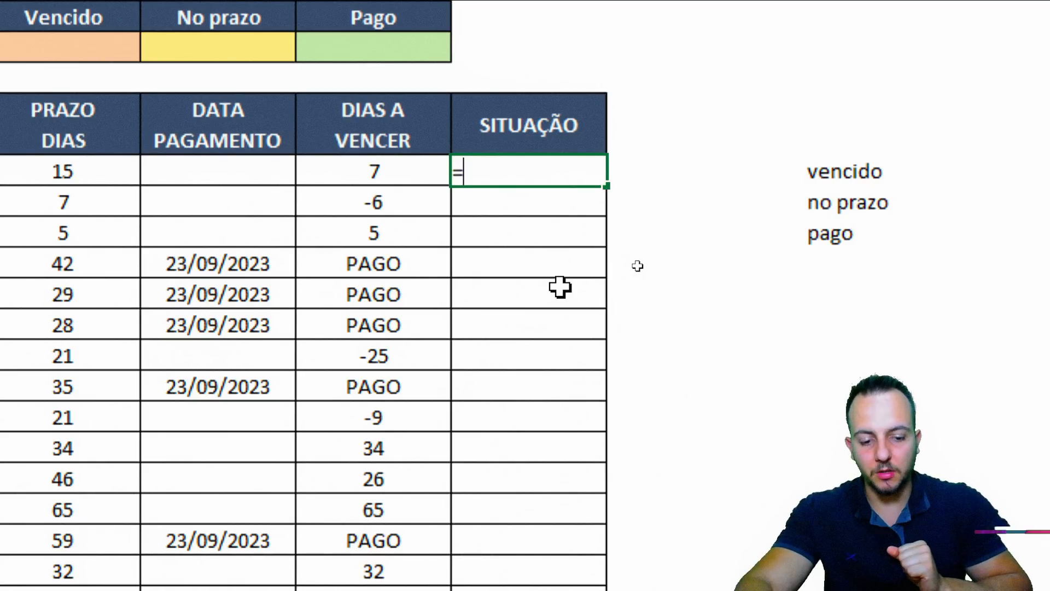
Start the I6 formula =SE(H6<0;"VENCIDO";SE( so negative days return VENCIDO
type("SE")
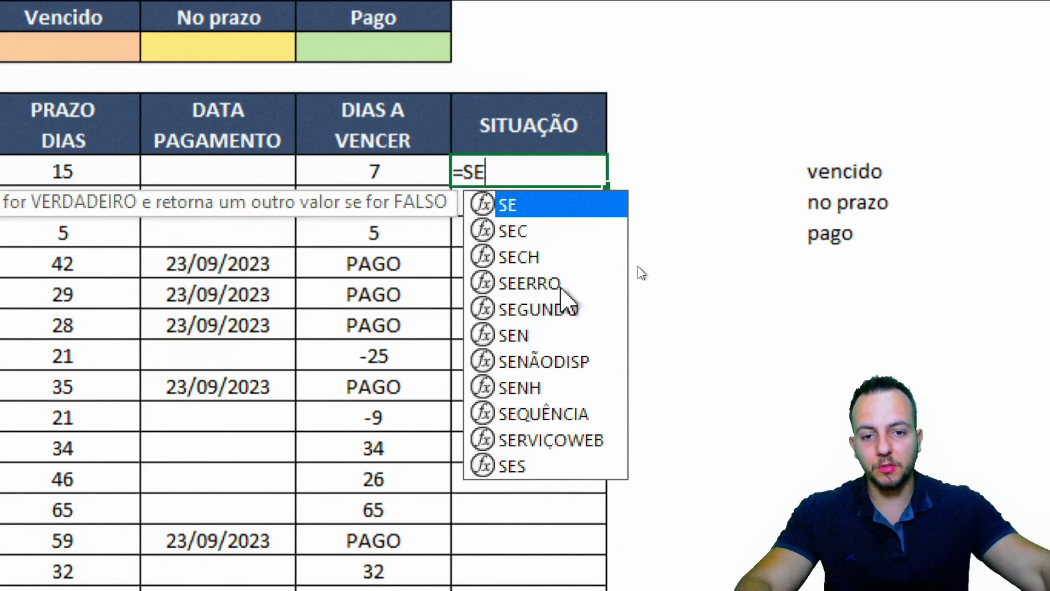
double_click(532, 209)
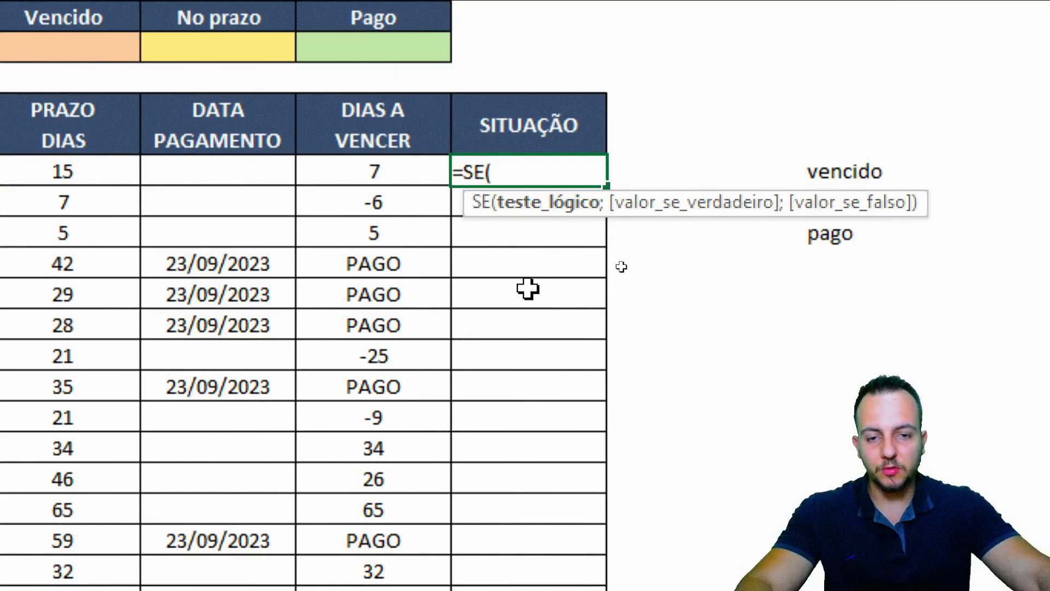
left_click(374, 171)
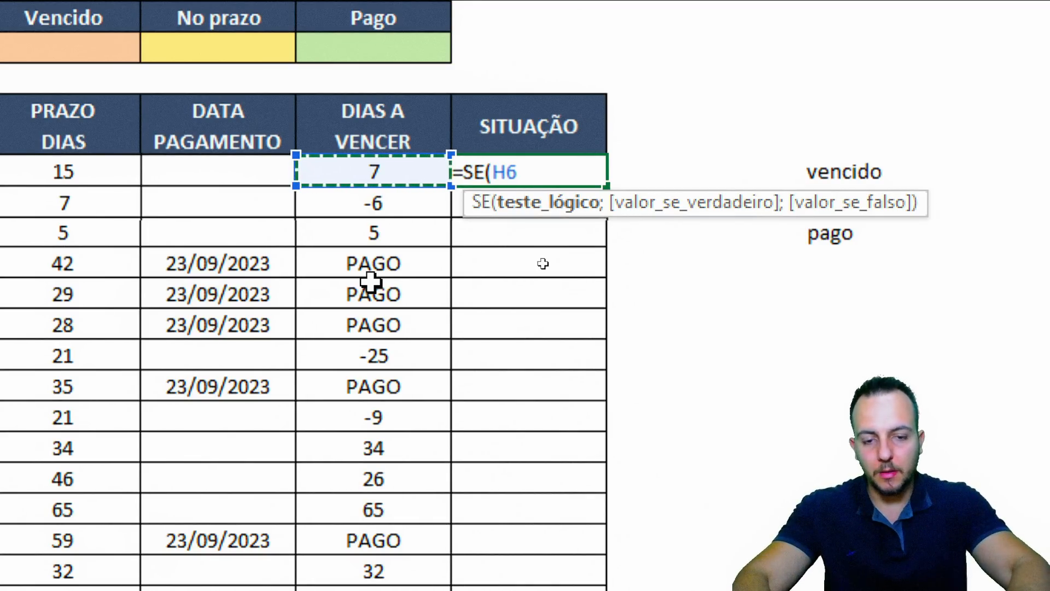
type("<0")
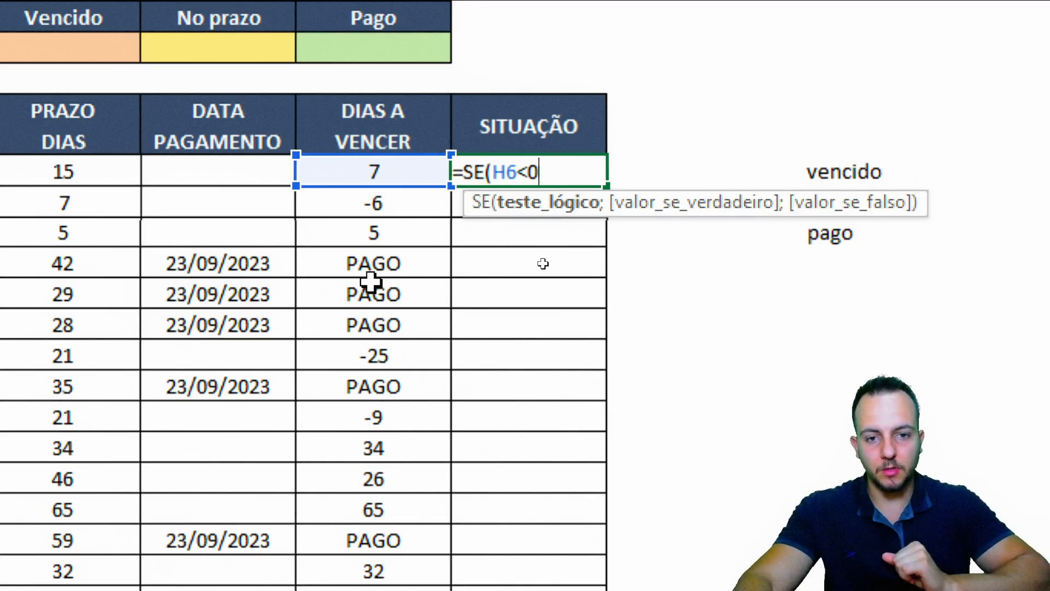
key("ctrl+2")
left_click_drag(511, 160, 540, 183)
mouse_move(504, 332)
left_mouse_down()
mouse_move(527, 317)
mouse_move(569, 398)
mouse_move(572, 385)
mouse_move(481, 366)
left_mouse_up()
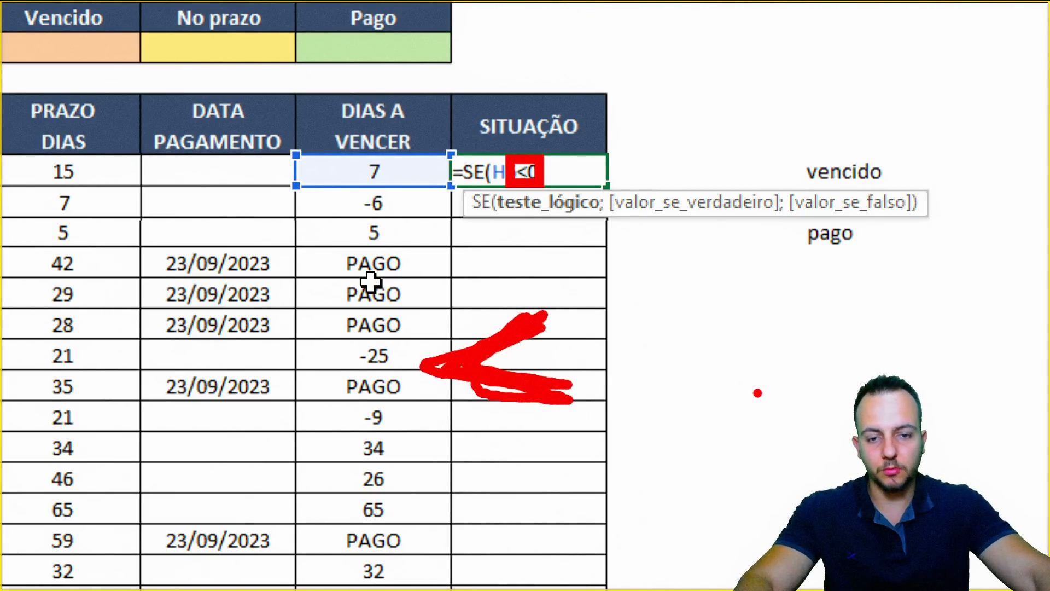
key("Escape")
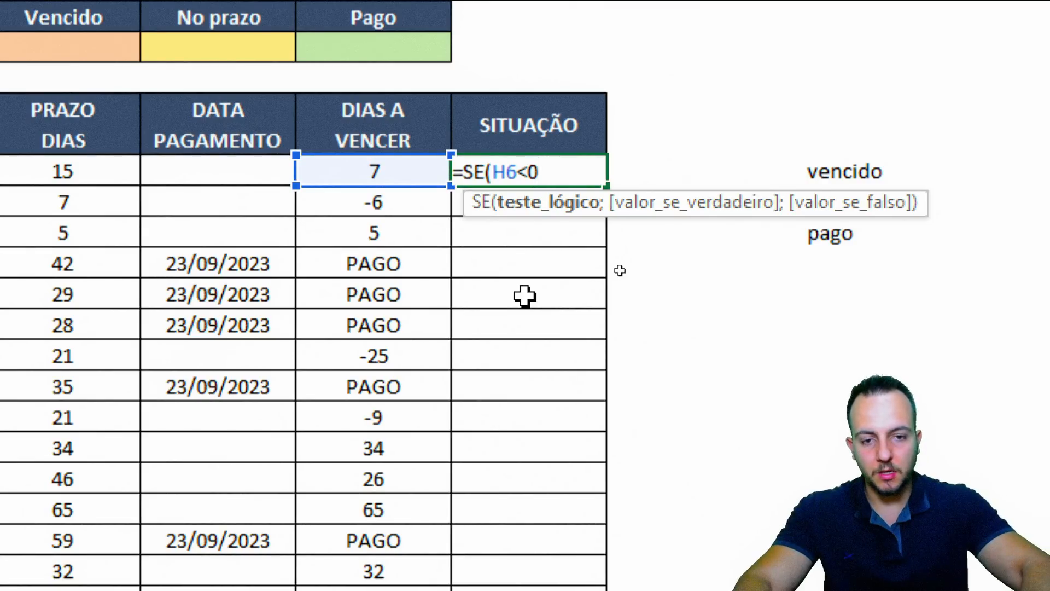
type(";")
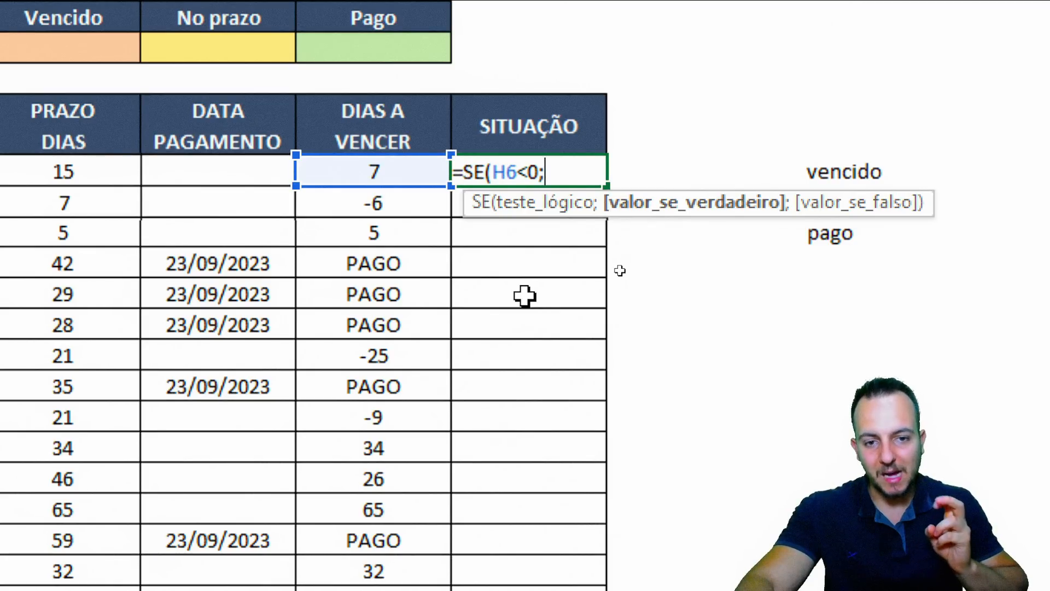
type("\"VENCIDO")
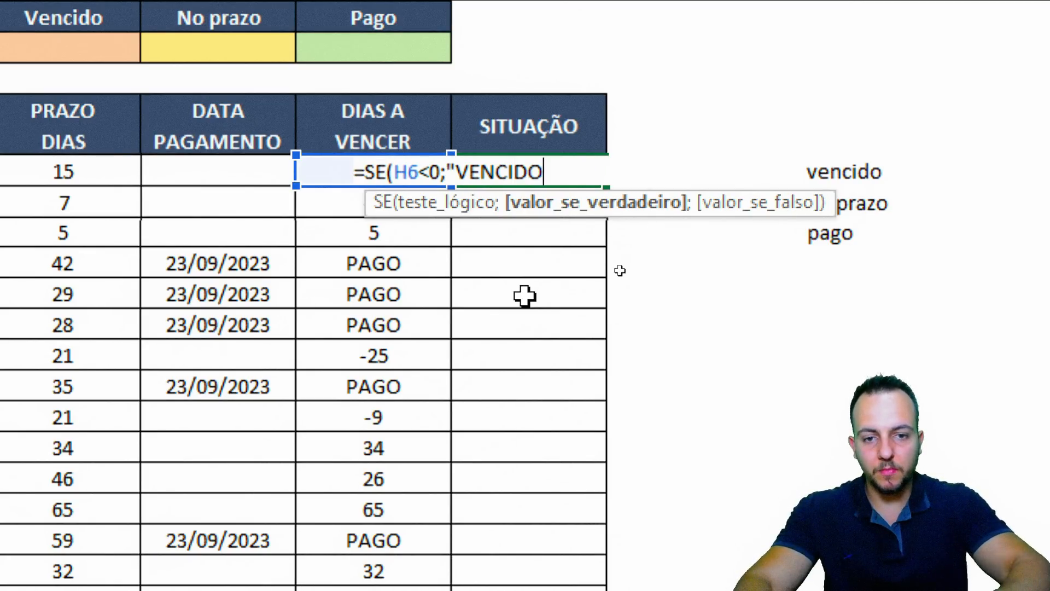
type("\"")
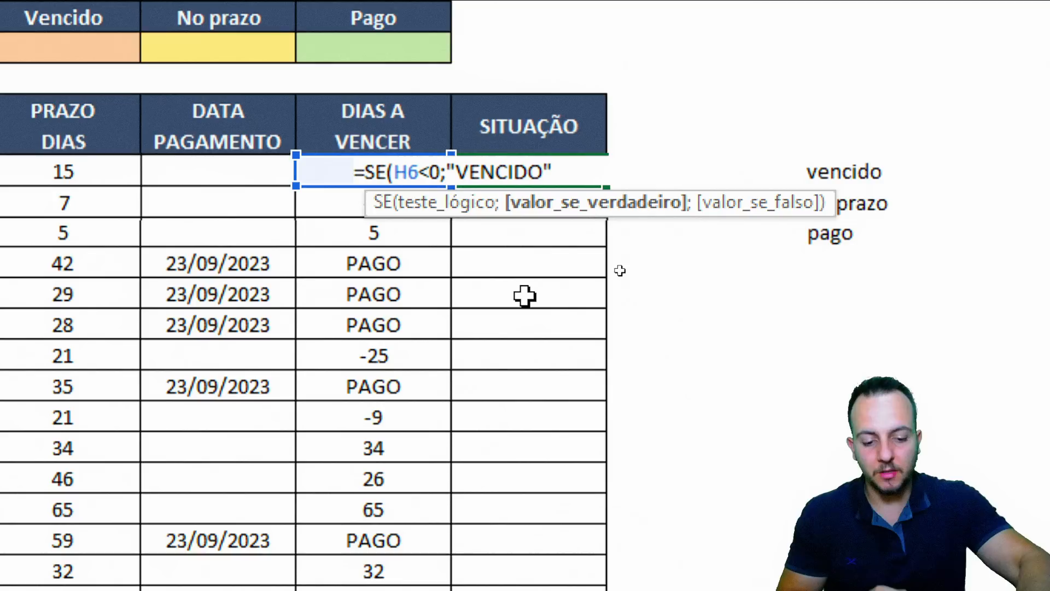
type(";")
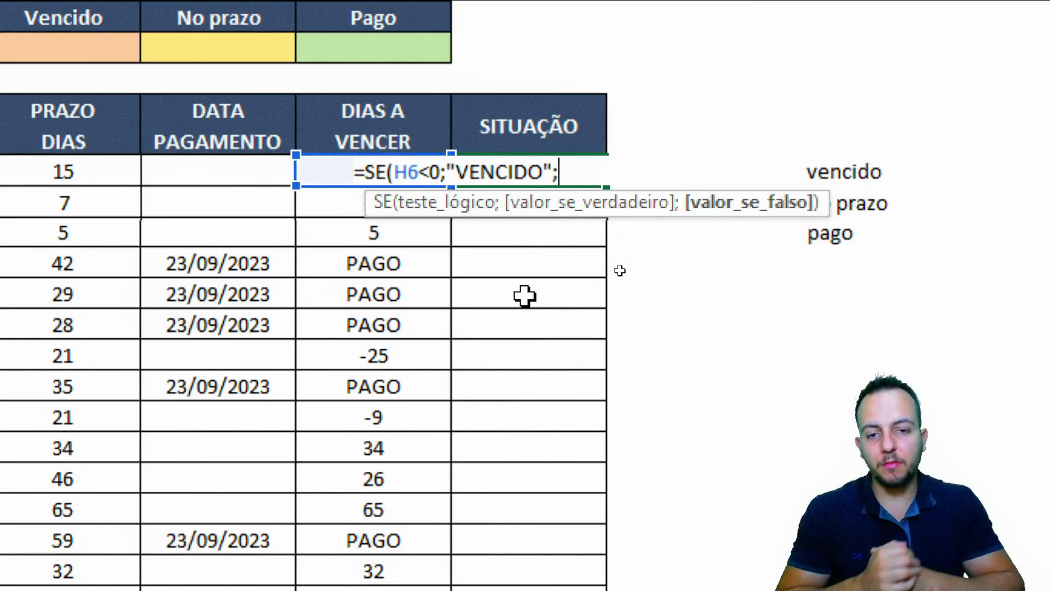
type("SE")
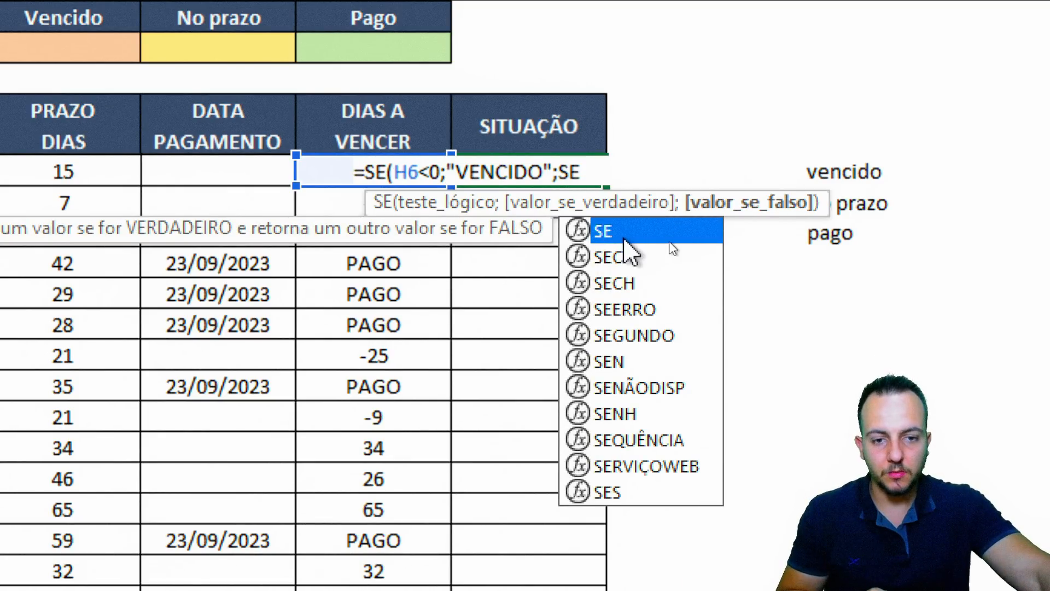
type("(")
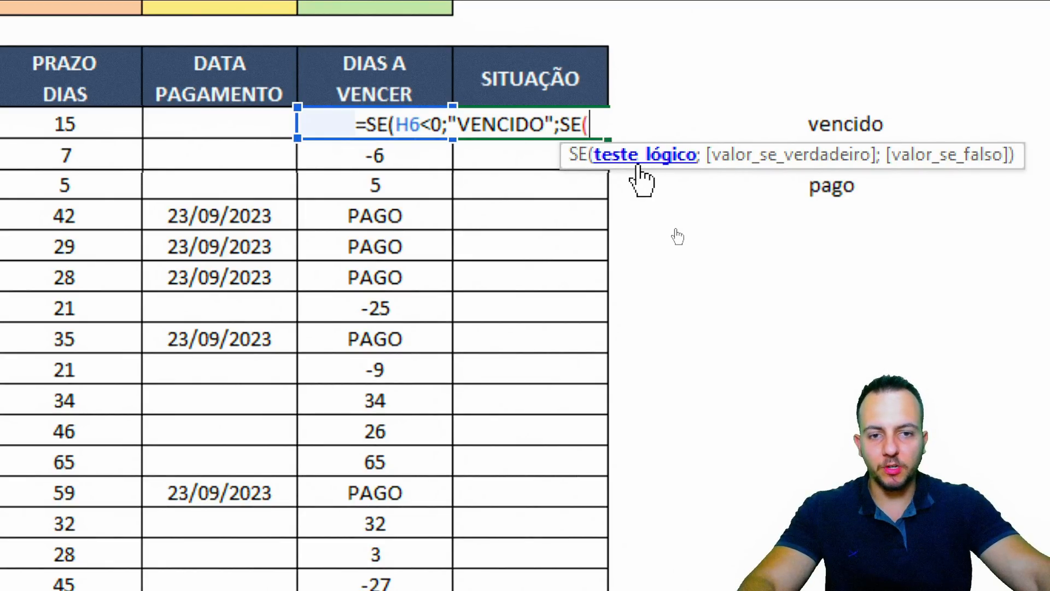
Finish the nested test: H6="PAGO" returns PAGO, otherwise NO PRAZO
left_click(313, 117)
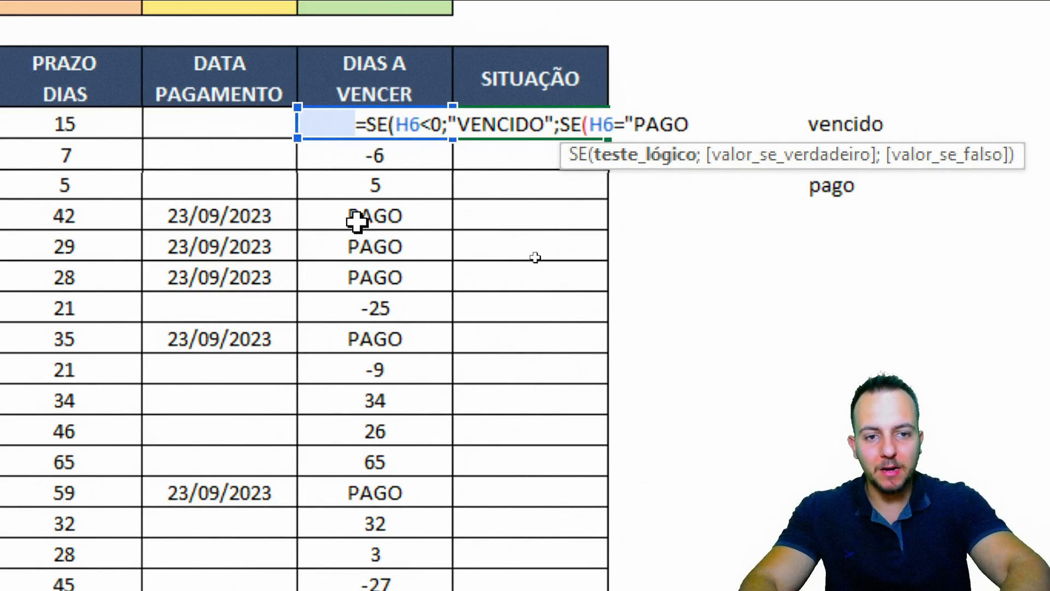
type(";")
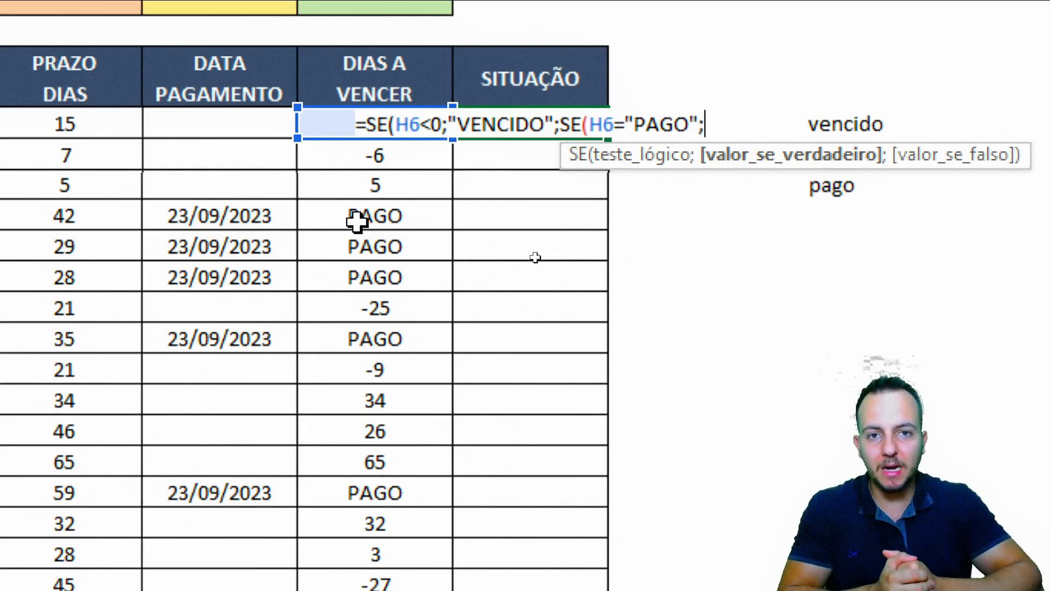
type("\"PAGO")
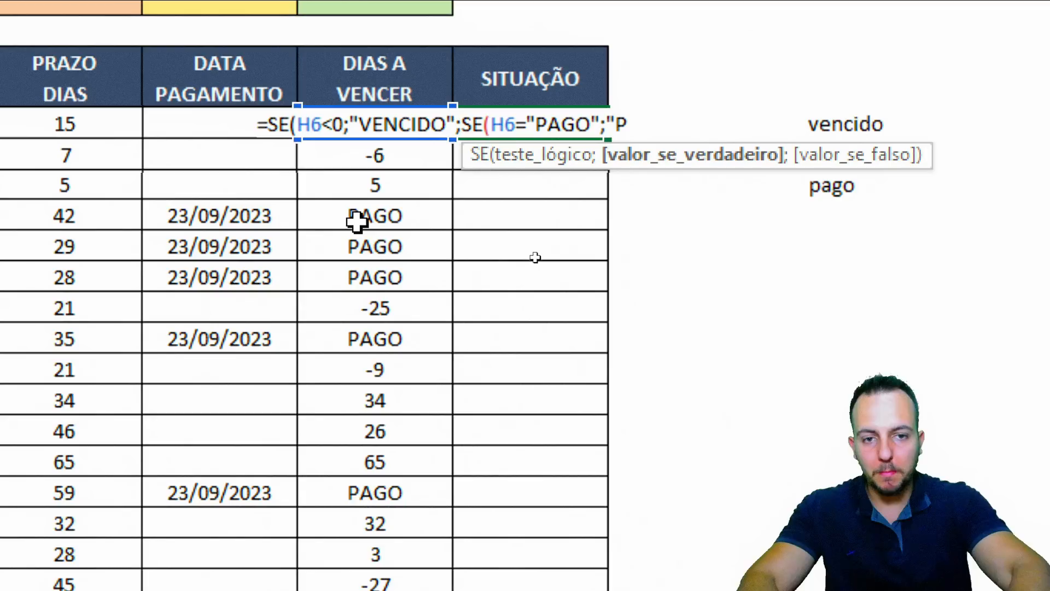
type("\"")
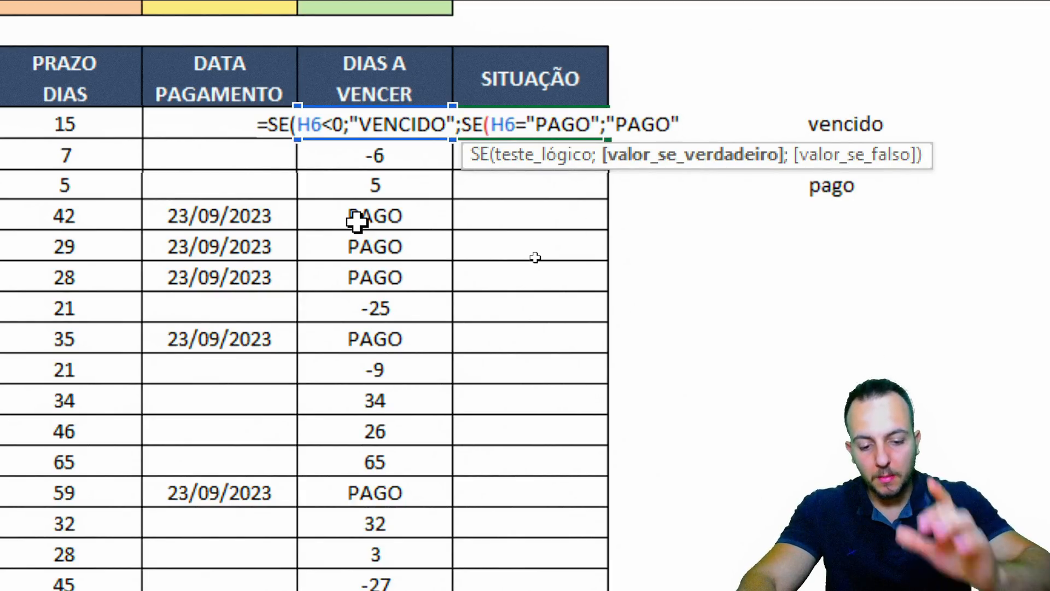
type(";")
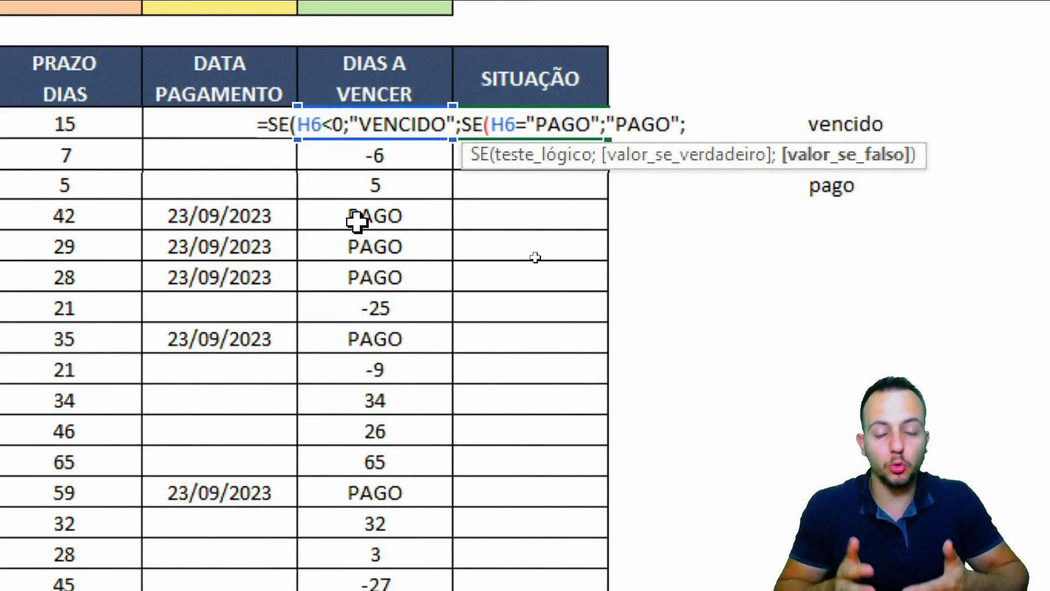
type("\"NO")
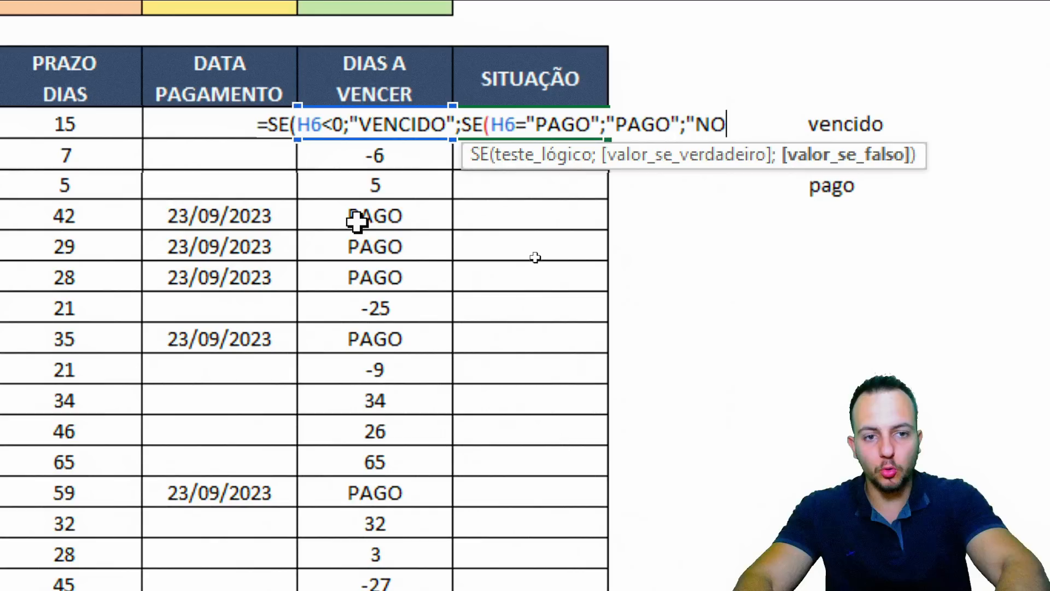
type(" PRAZO\"")
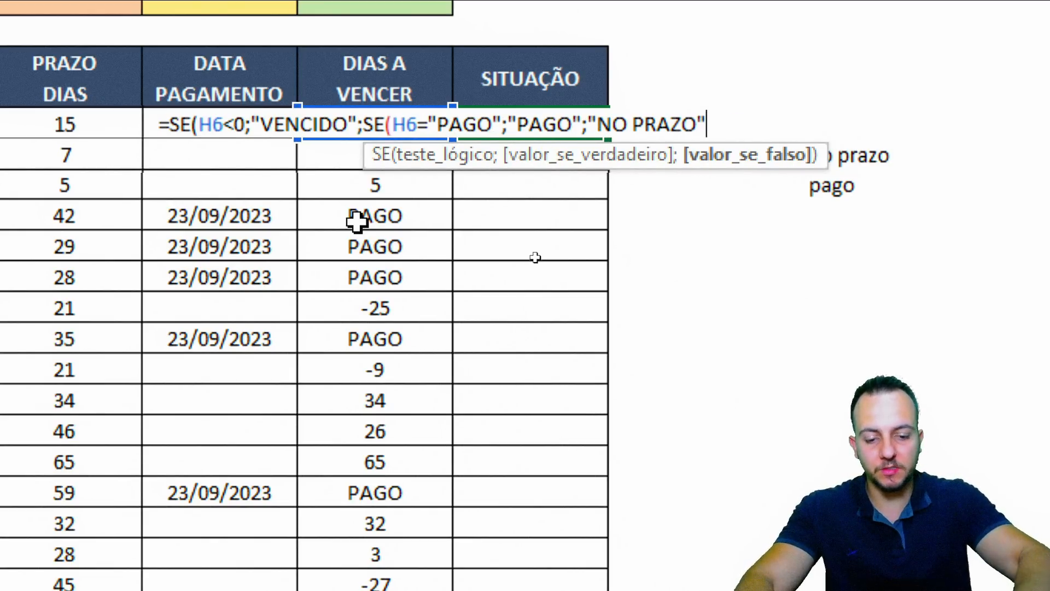
type("))")
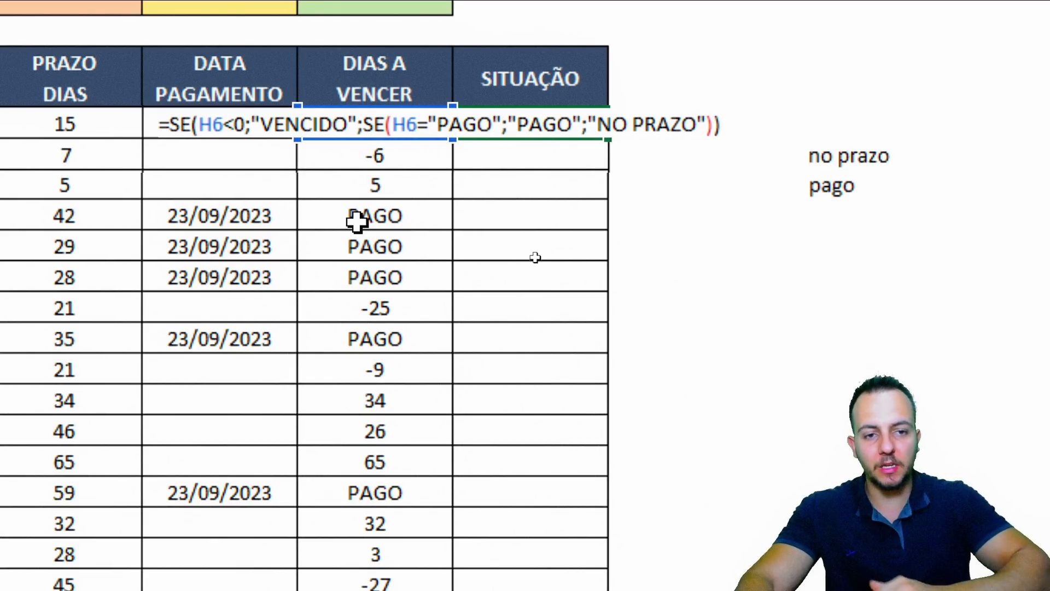
key("Return")
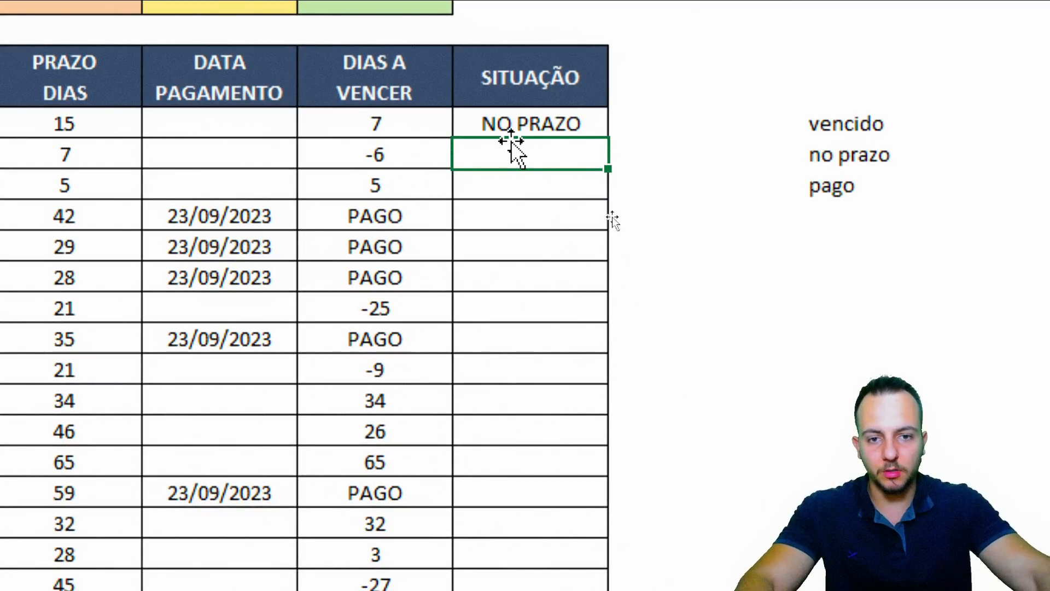
Fill the I6 status formula down the whole SITUAÇÃO column and review the results
left_click(579, 130)
left_click_drag(608, 138, 559, 427)
scroll(629, 82, "up", 2)
left_click(606, 74)
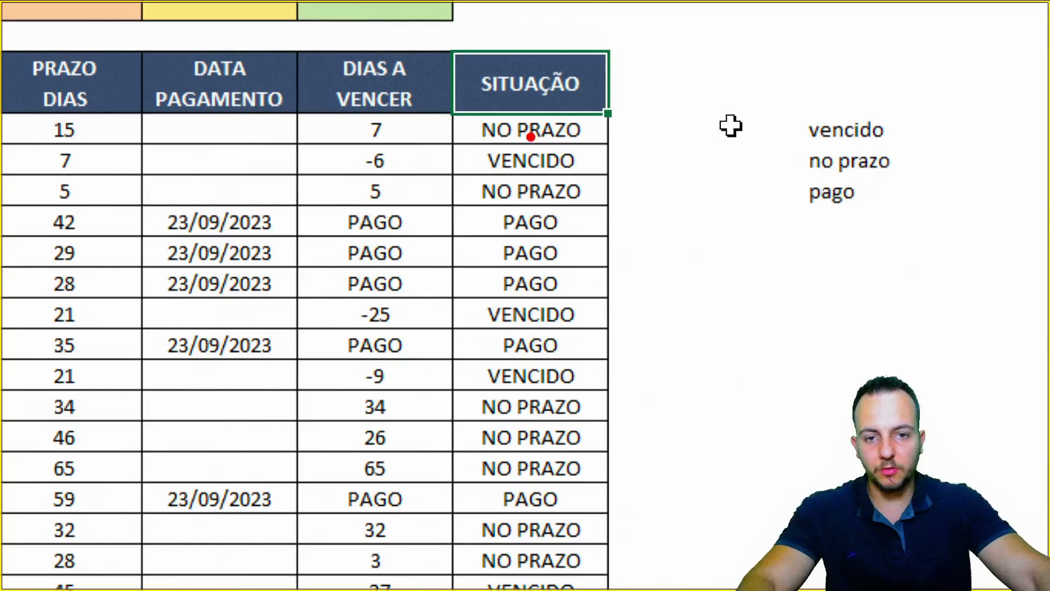
mouse_move(350, 112)
left_mouse_down()
mouse_move(481, 145)
mouse_move(588, 125)
mouse_move(514, 152)
left_mouse_up()
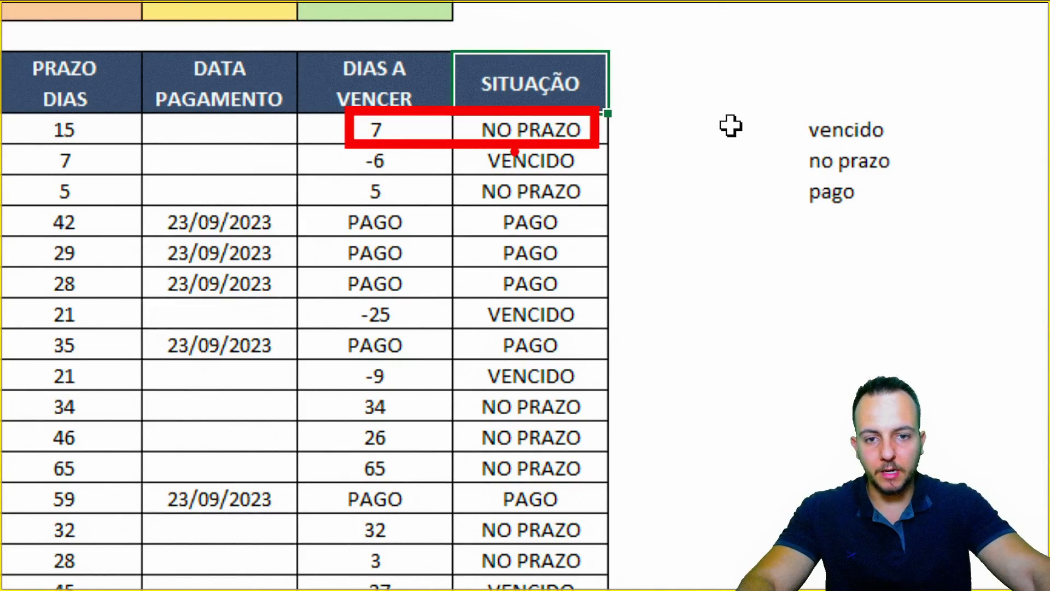
mouse_move(344, 140)
left_mouse_down()
mouse_move(541, 176)
mouse_move(596, 141)
mouse_move(345, 138)
left_mouse_up()
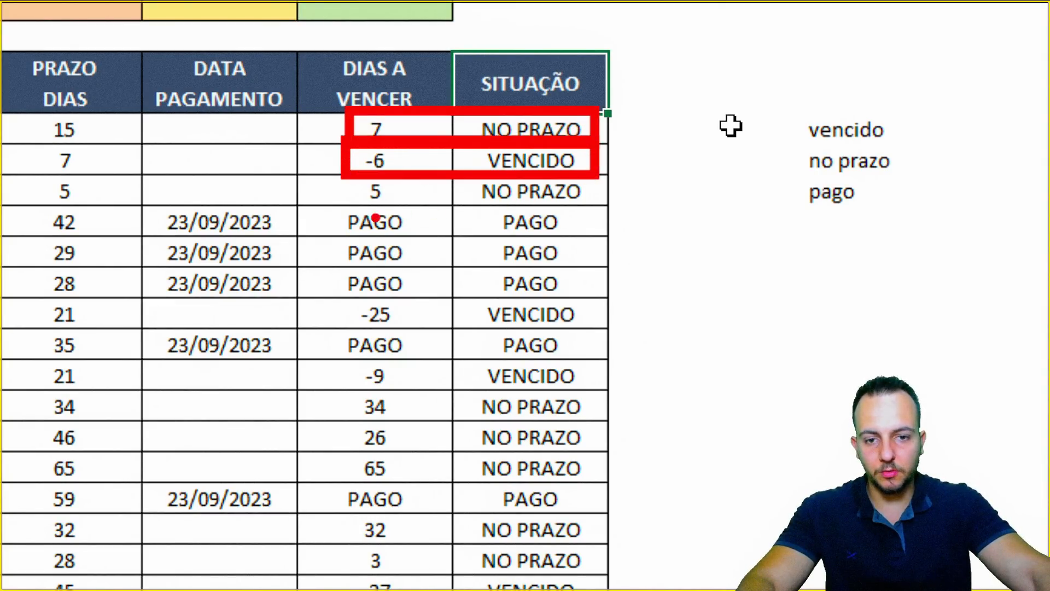
mouse_move(330, 201)
left_mouse_down()
mouse_move(582, 245)
mouse_move(331, 240)
left_mouse_up()
left_click_drag(730, 194, 615, 239)
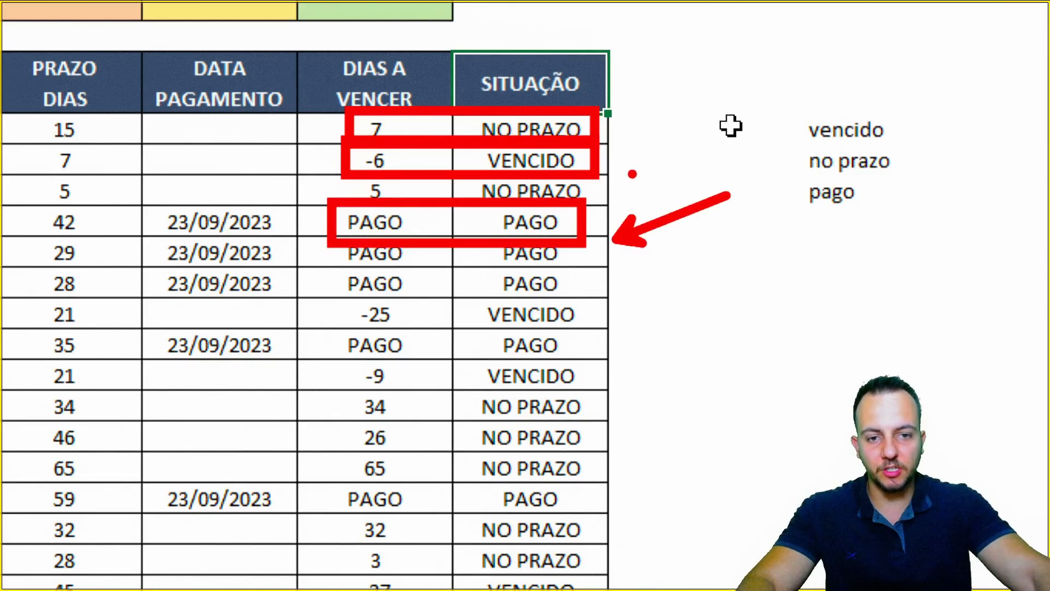
left_click_drag(724, 125, 629, 174)
left_click_drag(755, 75, 620, 120)
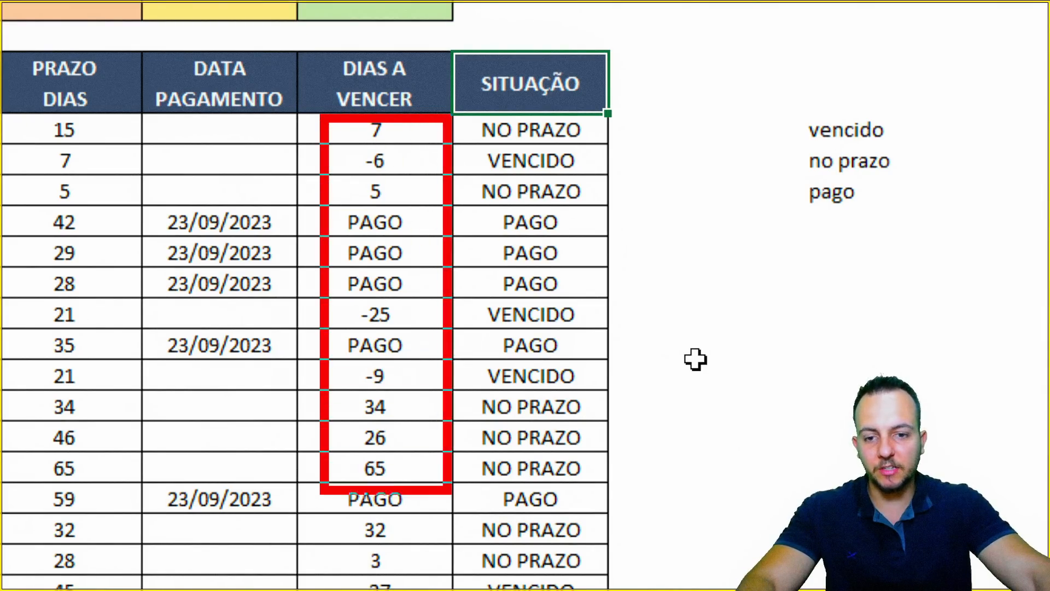
left_click_drag(447, 490, 451, 513)
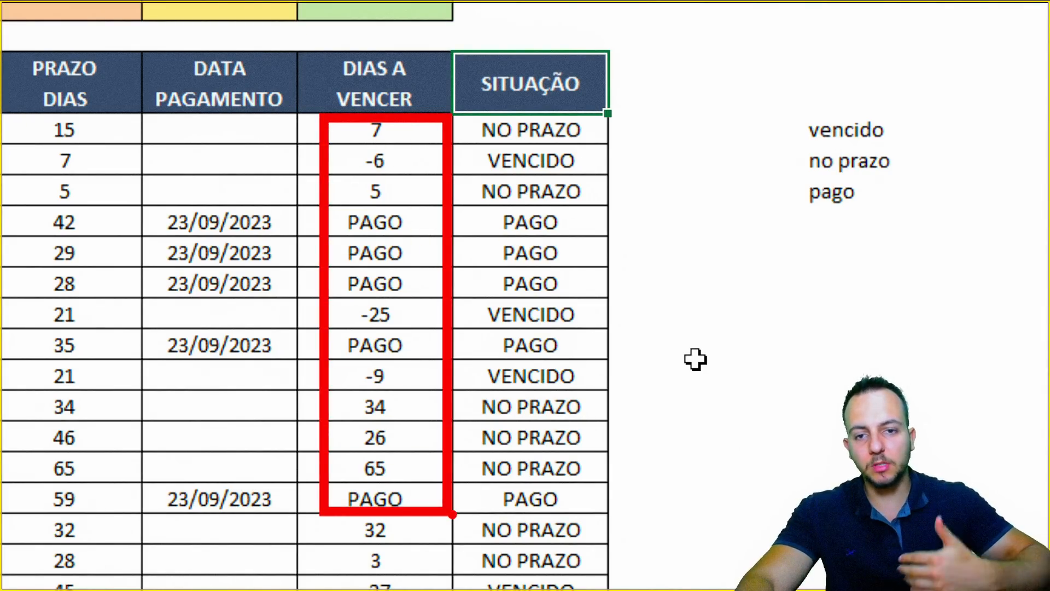
key("Escape")
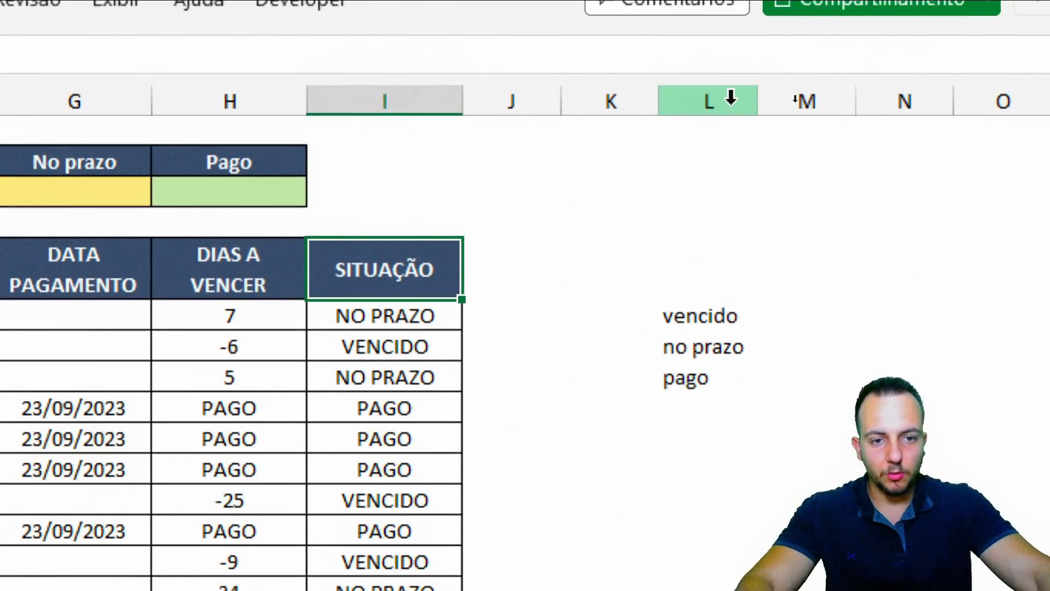
Delete the helper status list in column L and select all SITUAÇÃO result cells
left_click(731, 99)
key("Delete")
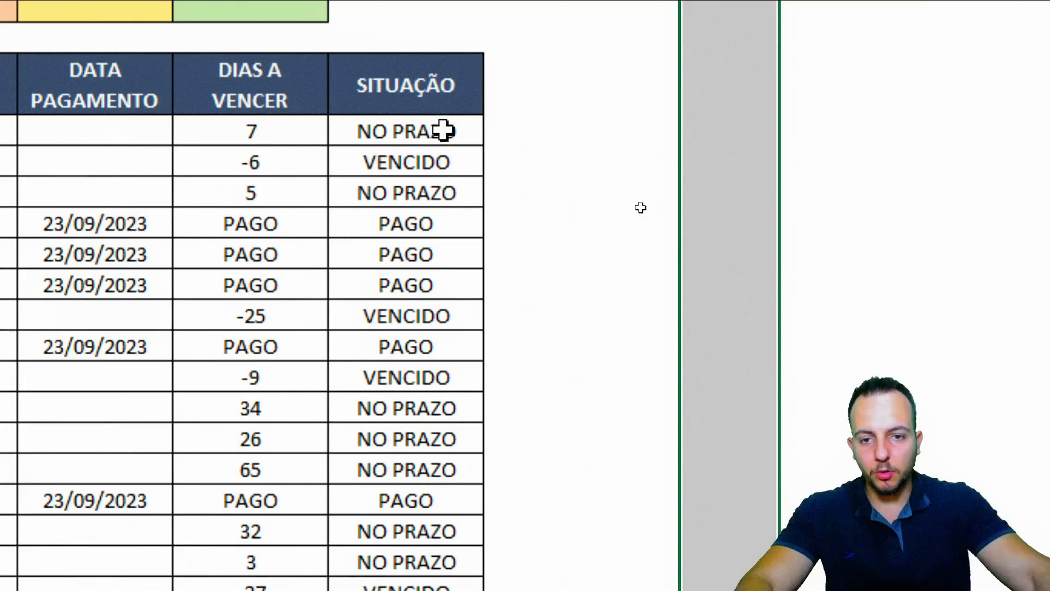
left_click_drag(443, 130, 410, 492)
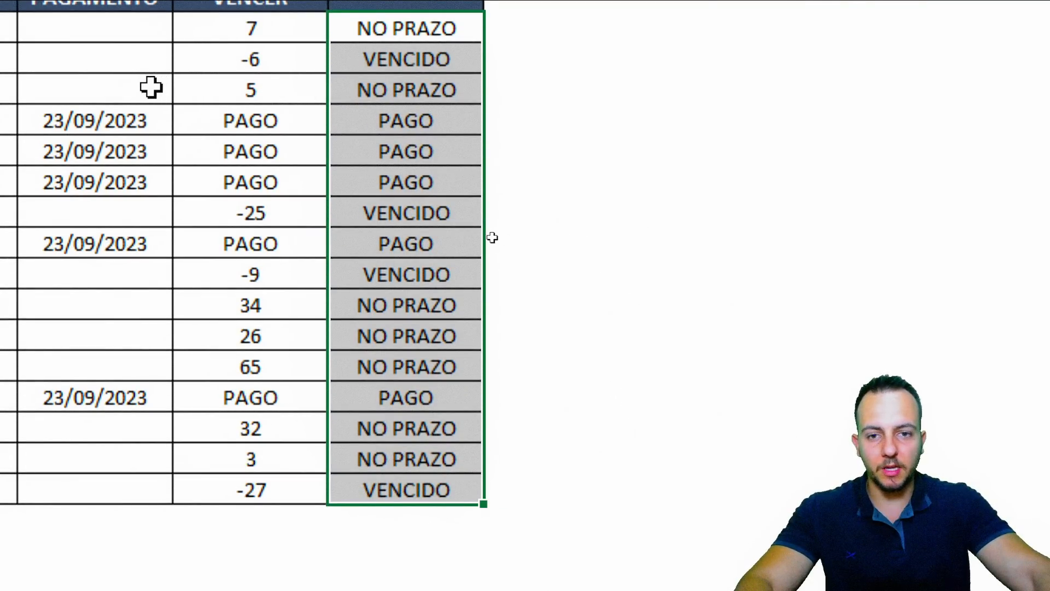
left_click_drag(464, 48, 445, 511)
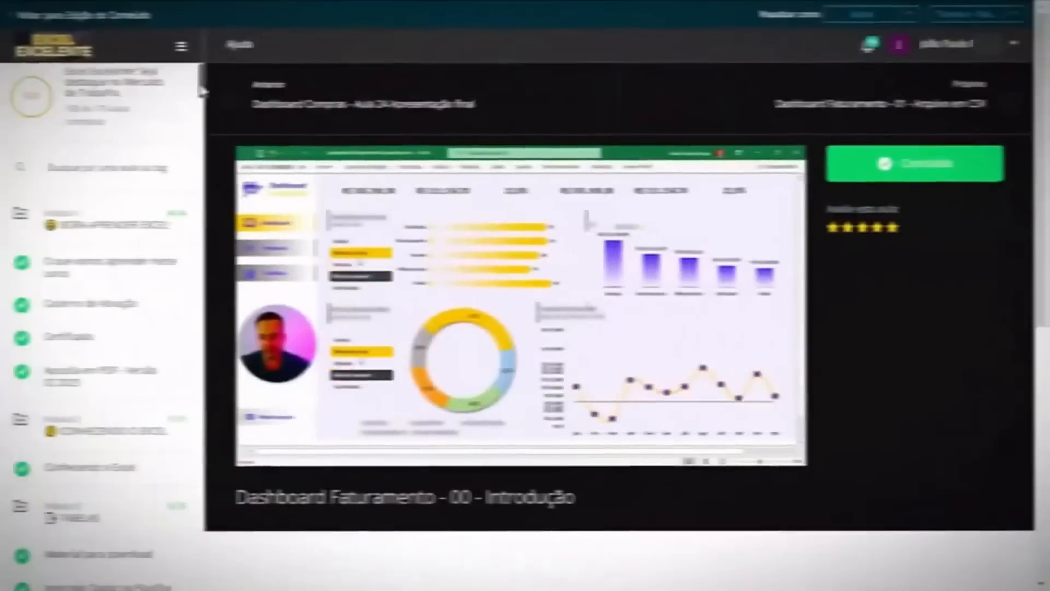
Scroll the course sidebar down to the Power BI and dashboard modules
left_click_drag(206, 93, 204, 330)
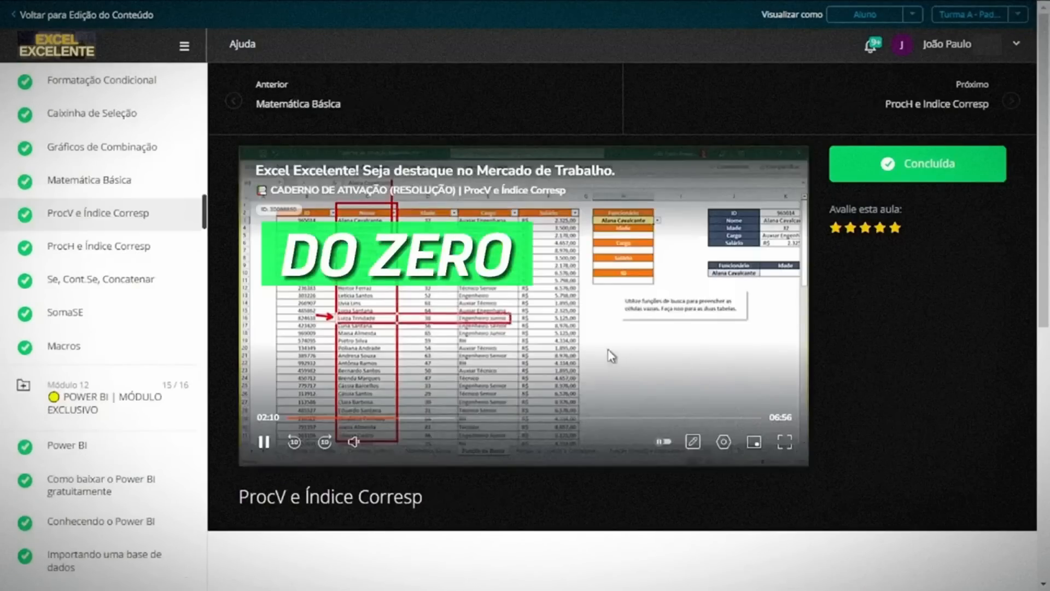
left_click_drag(208, 214, 198, 268)
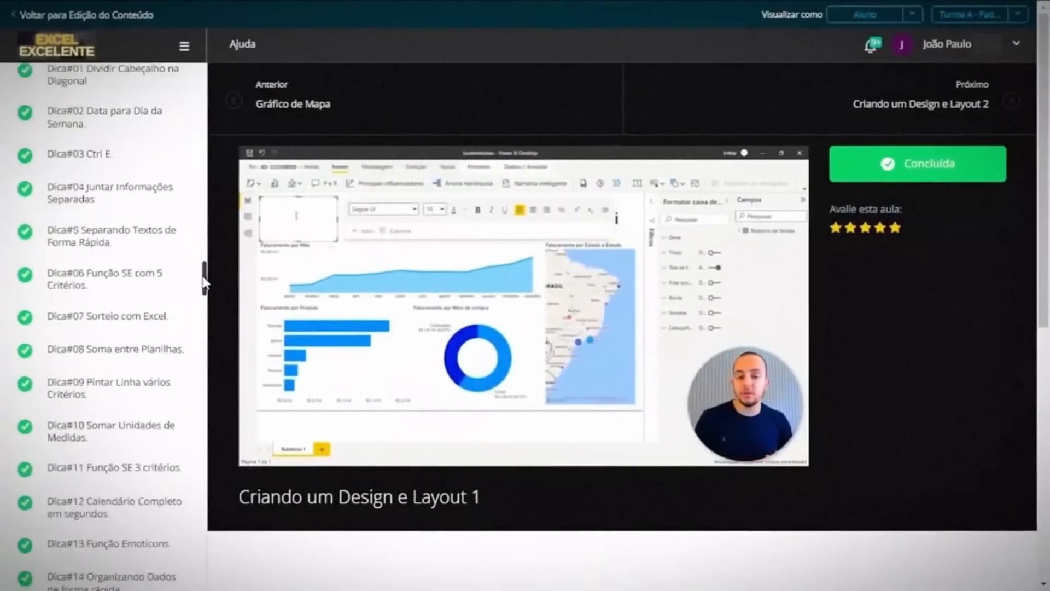
left_click_drag(204, 279, 195, 521)
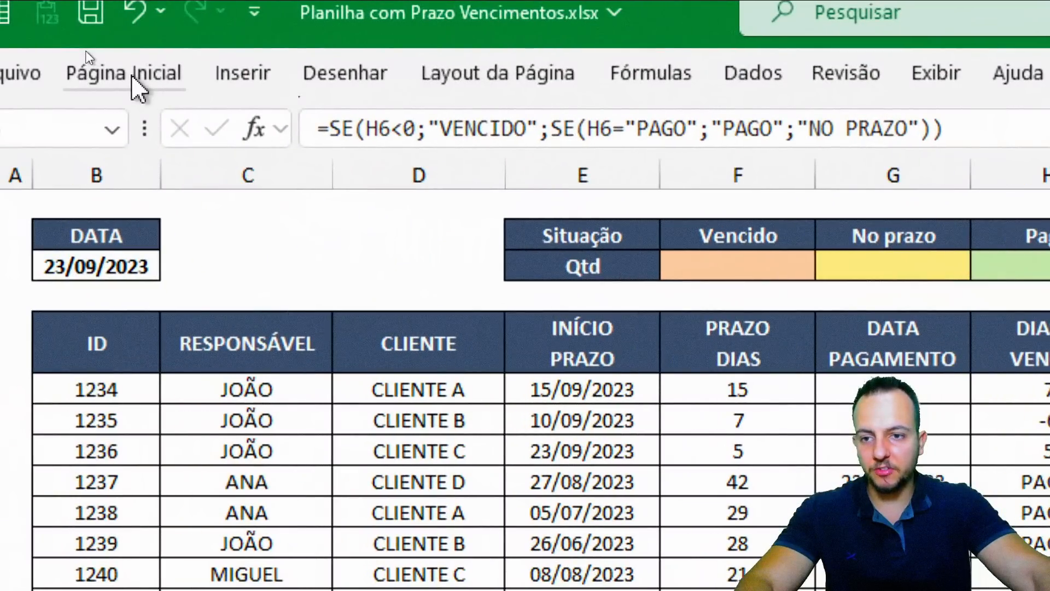
Add an É Igual a rule highlighting VENCIDO with light red fill and dark red text
left_click(137, 83)
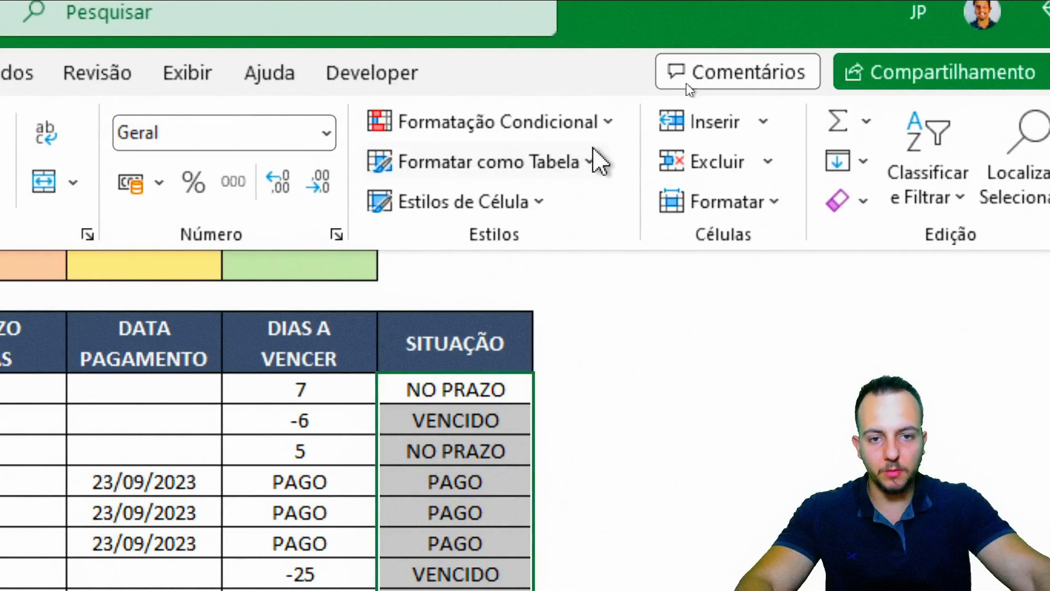
left_click(574, 131)
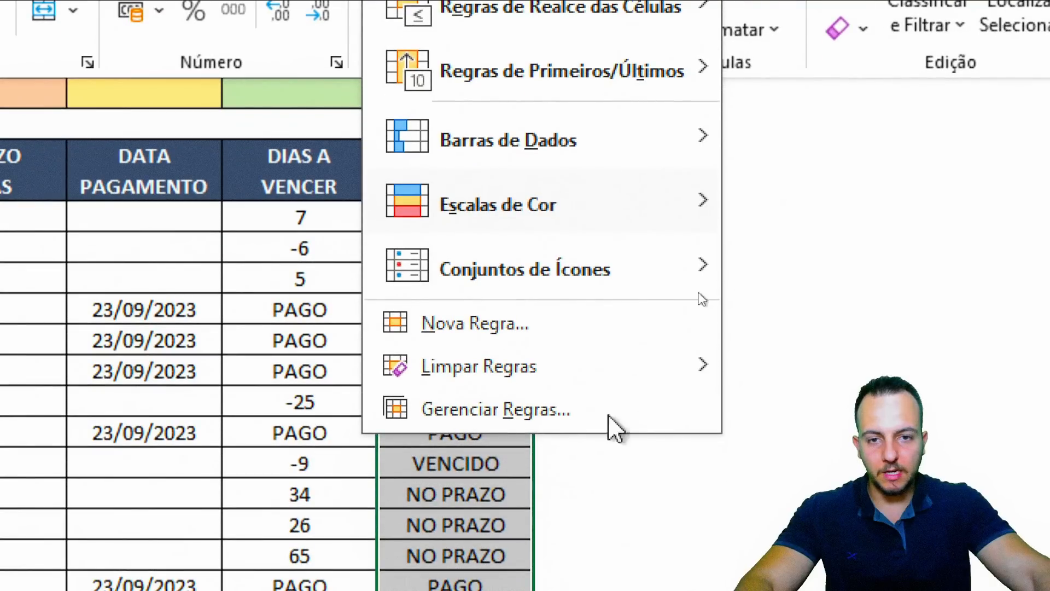
mouse_move(533, 15)
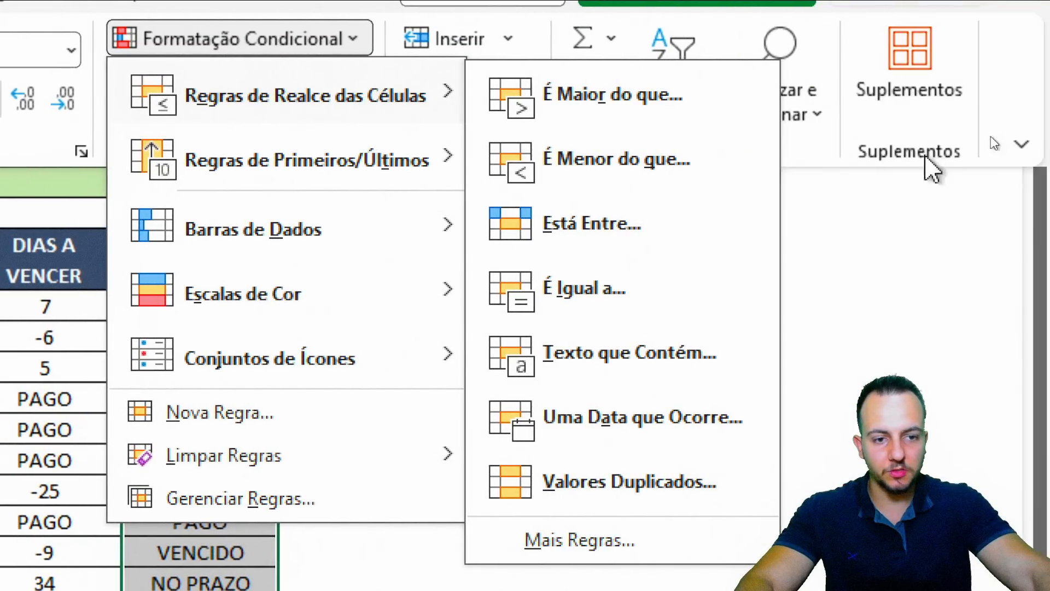
left_click(581, 293)
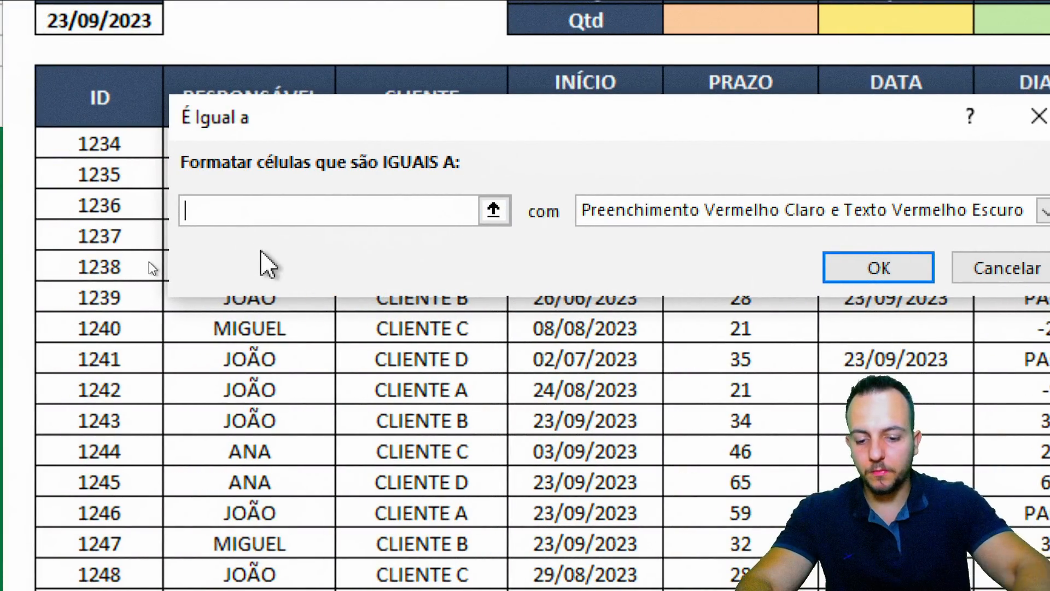
type("VEN")
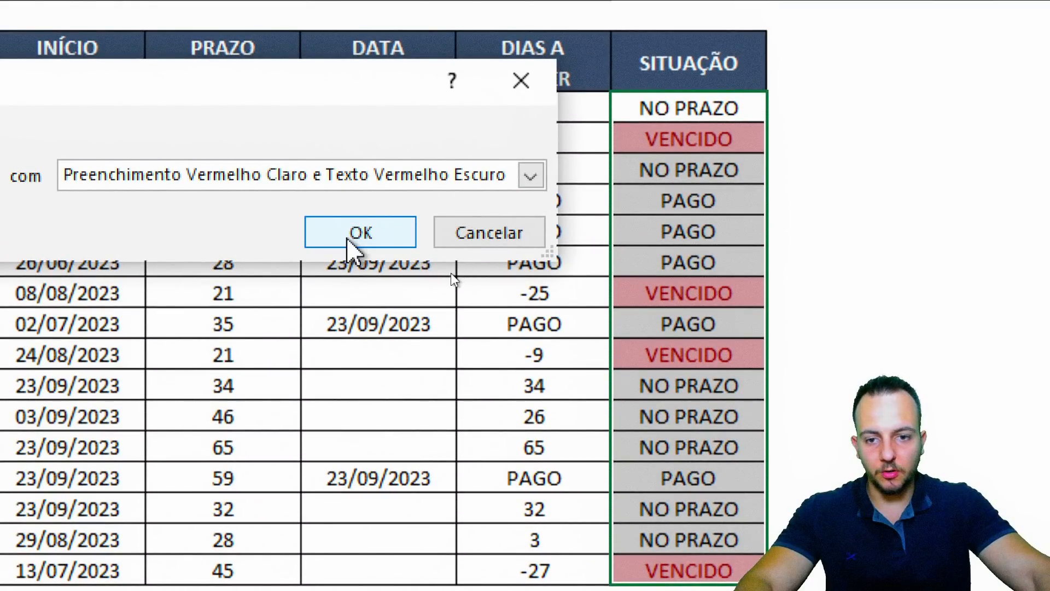
left_click(360, 172)
Check the red highlights and select the three paid rows' DATA PAGAMENTO dates
left_click(715, 141)
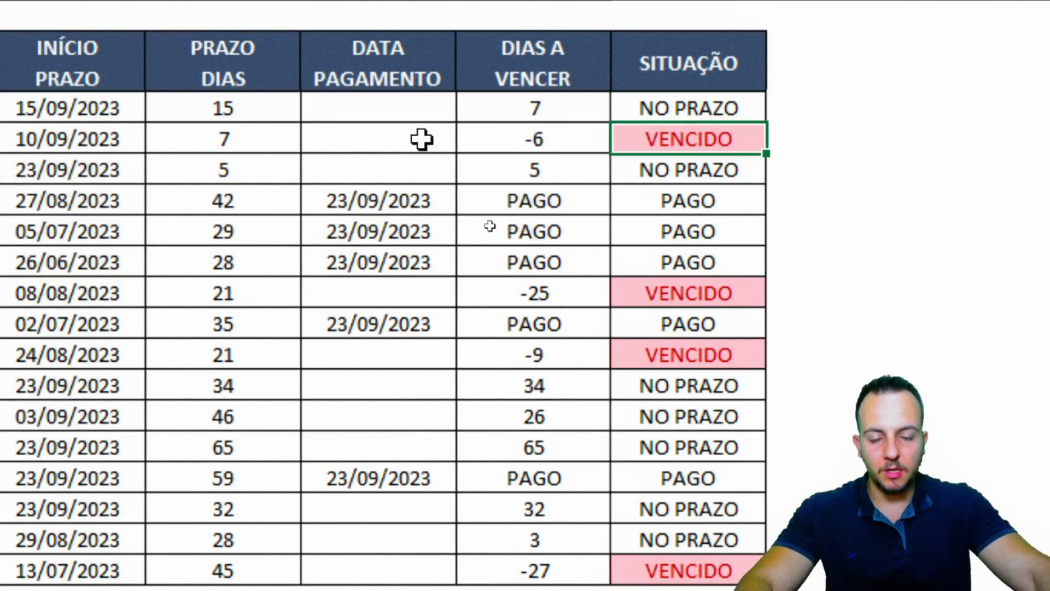
left_click(325, 203)
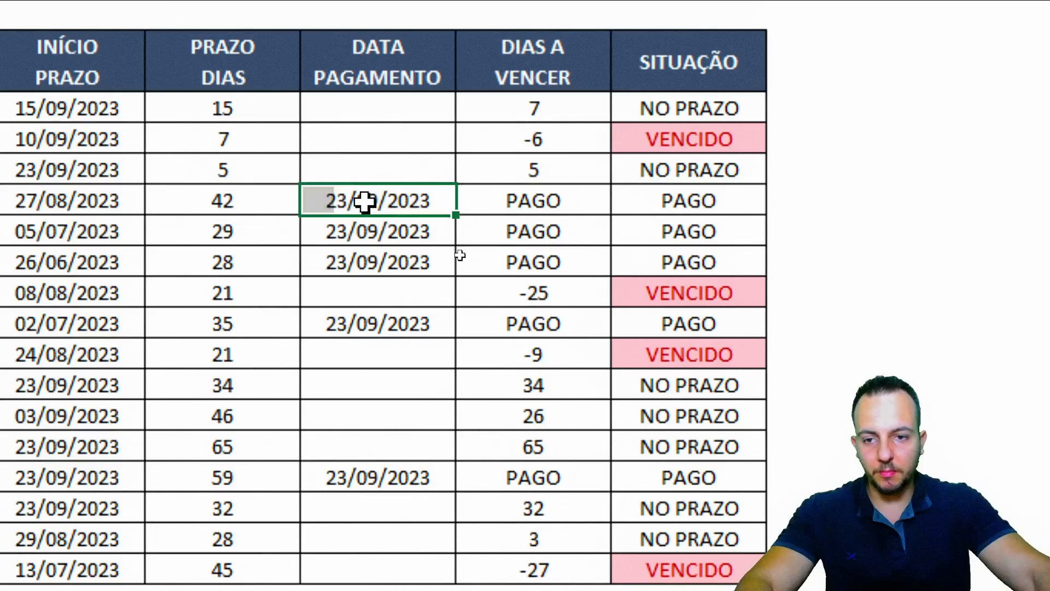
left_click(380, 231)
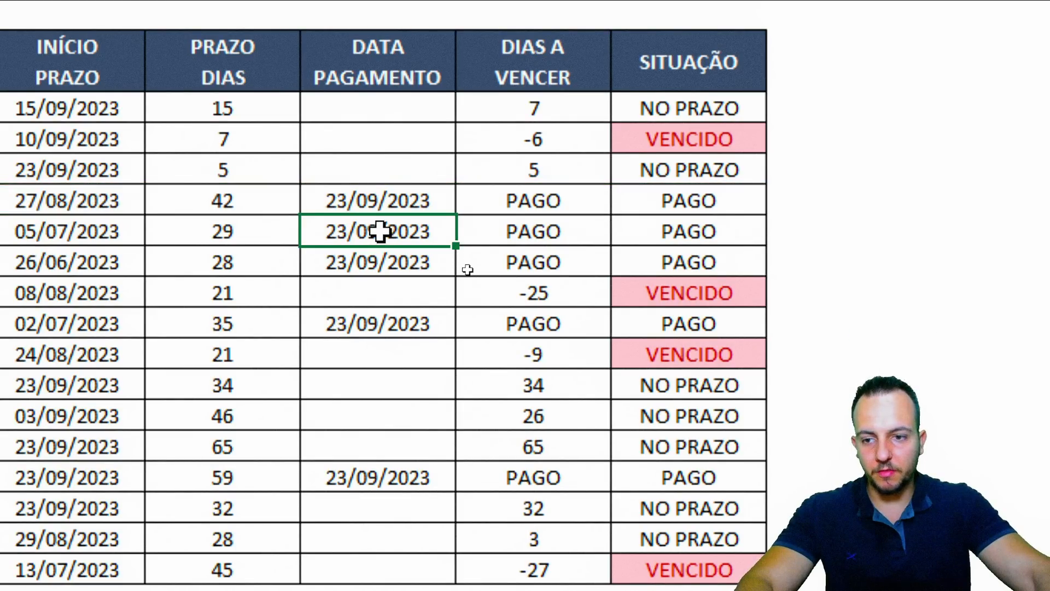
key("shift+space")
left_click(374, 280)
left_click_drag(381, 203, 373, 257)
key("Delete")
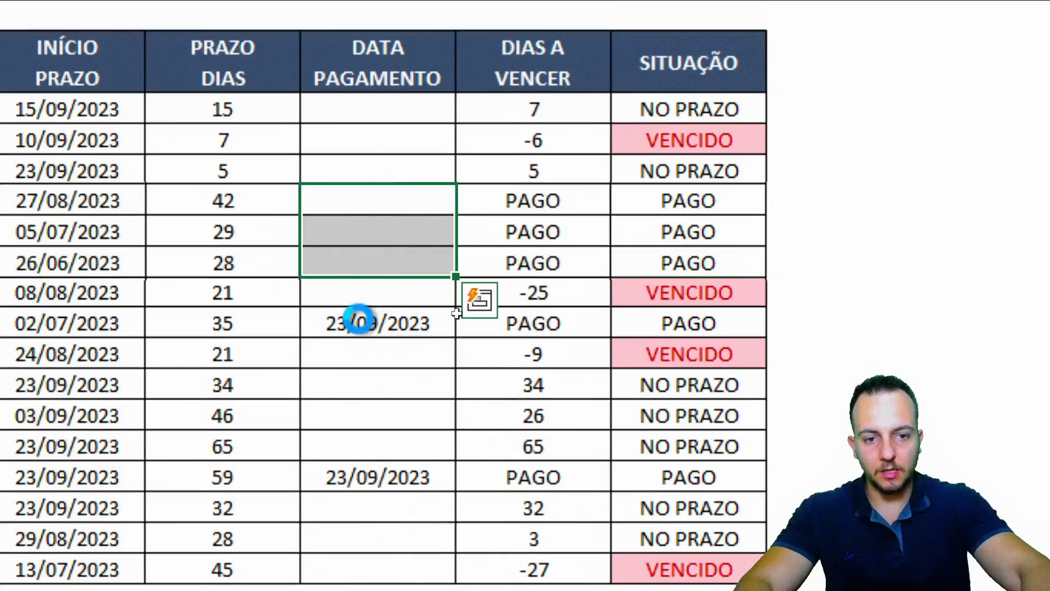
key("ctrl+2")
left_click_drag(605, 210, 781, 279)
key("Escape")
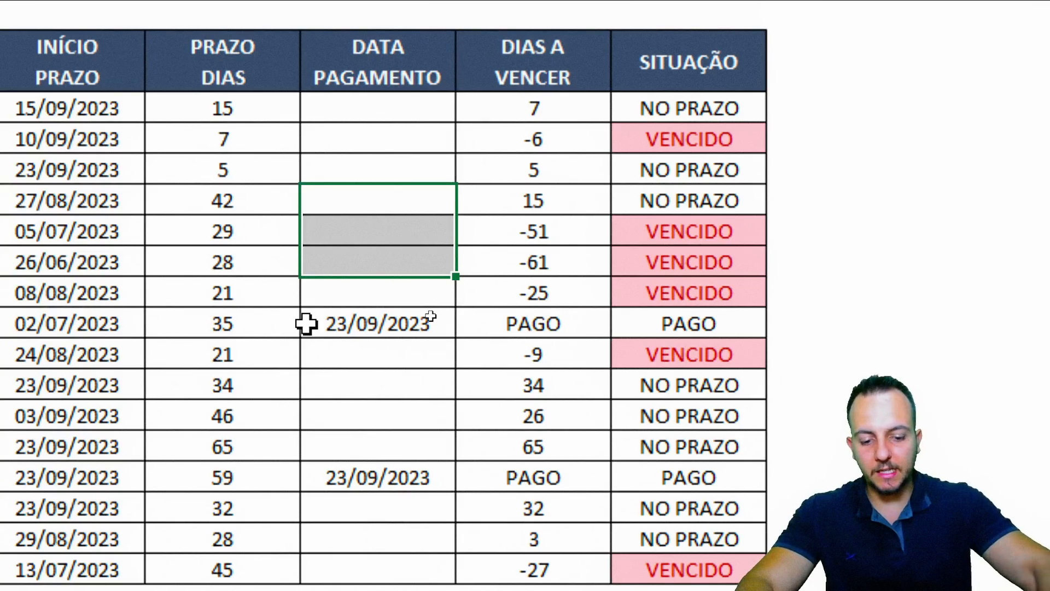
key("ctrl+semicolon")
key("ctrl+Return")
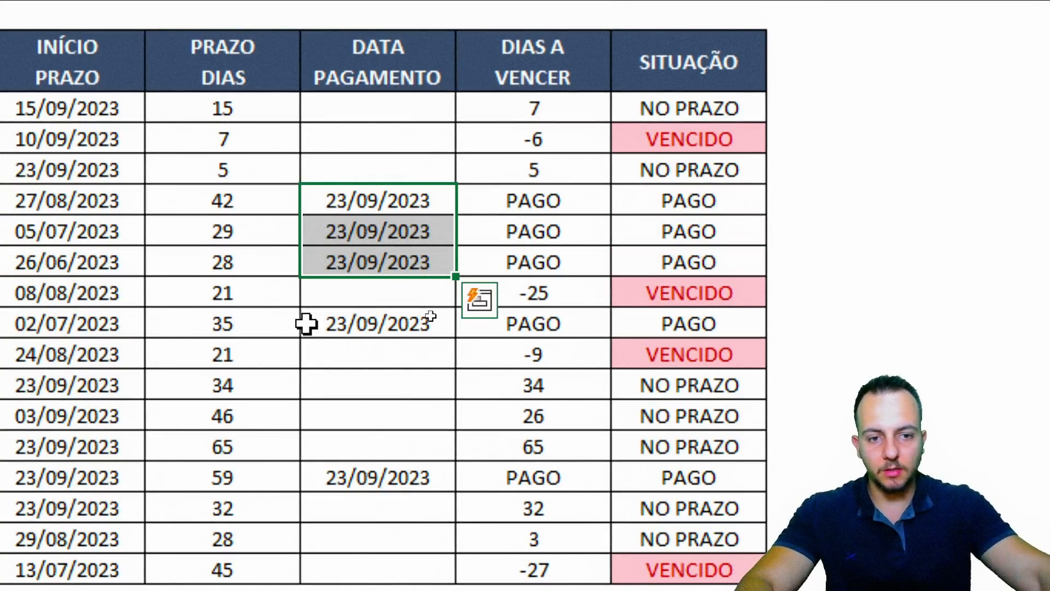
key("ctrl+2")
left_click_drag(595, 184, 748, 255)
left_click_drag(791, 221, 870, 216)
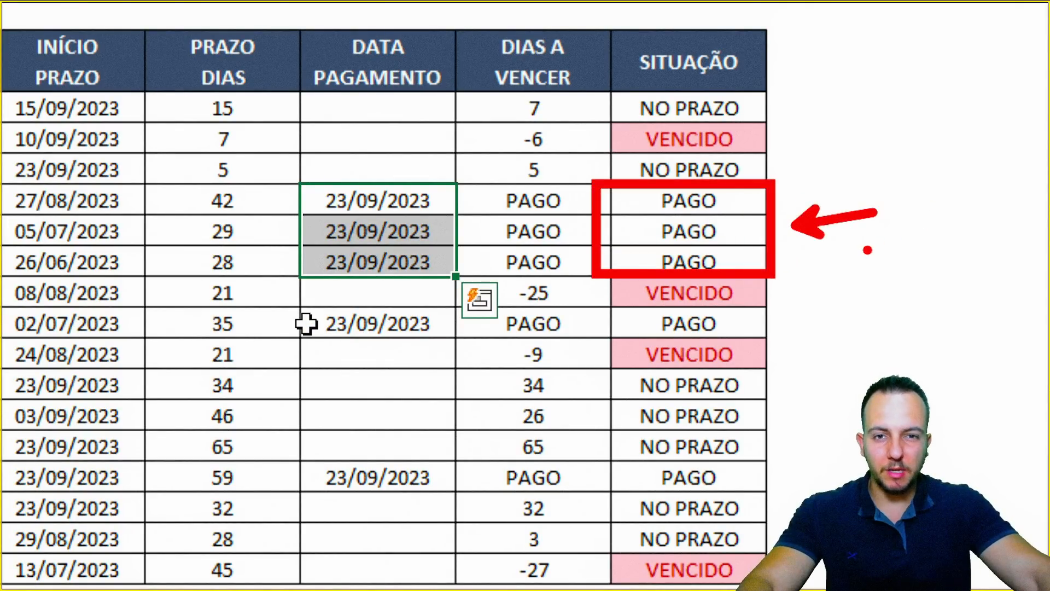
key("Escape")
left_click_drag(691, 109, 688, 564)
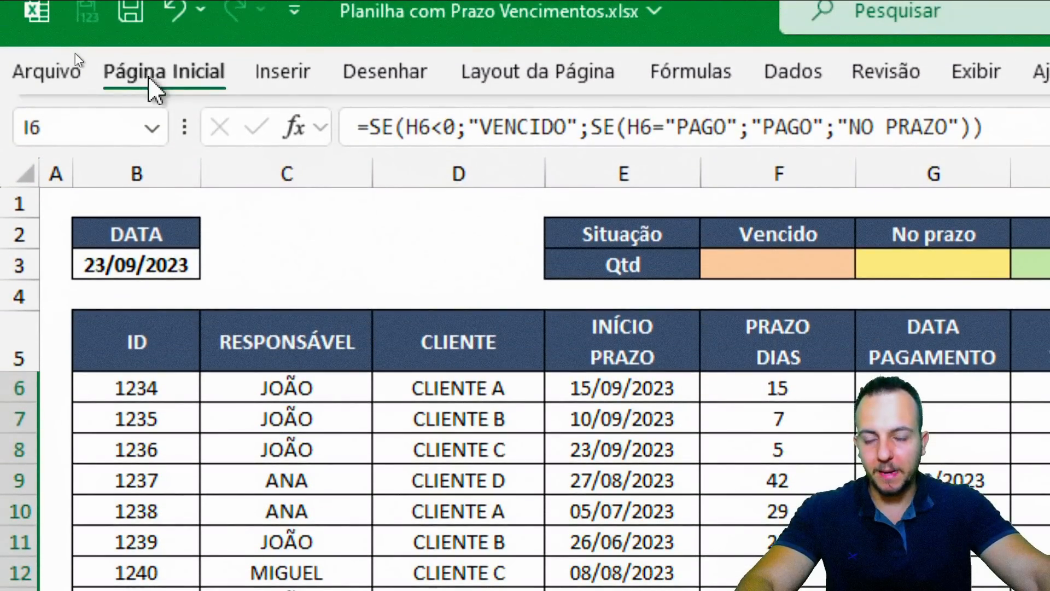
Add an É Igual a rule colouring PAGO with green fill and dark green text
left_click(104, 9)
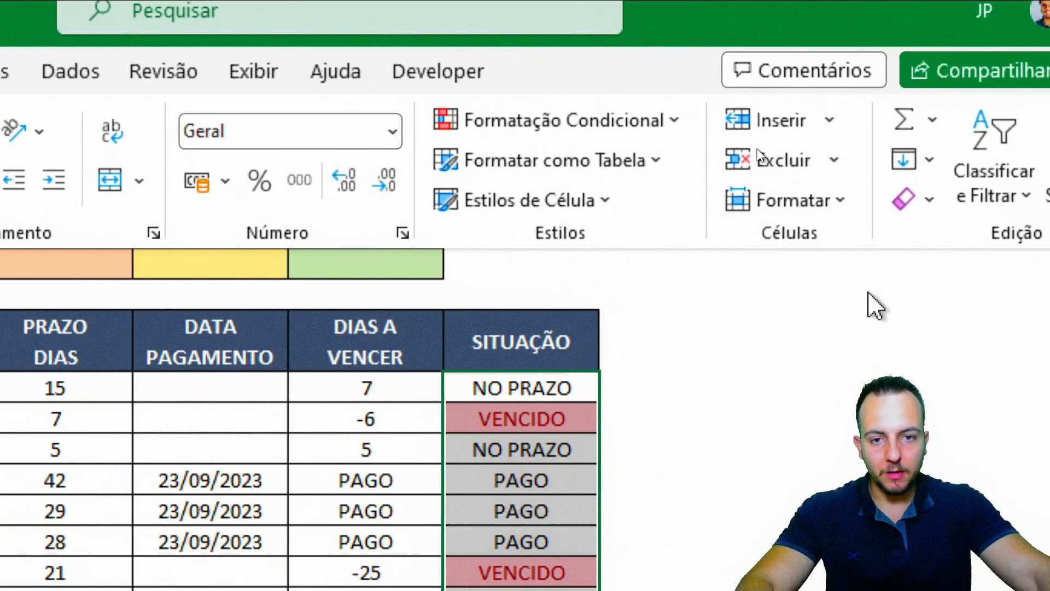
left_click(875, 122)
mouse_move(653, 180)
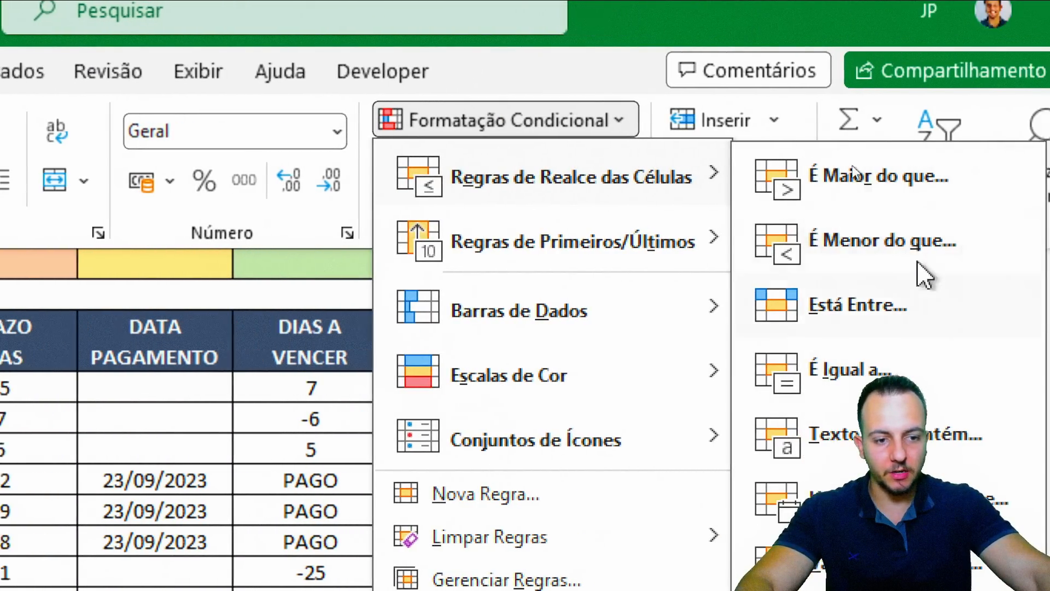
left_click(830, 369)
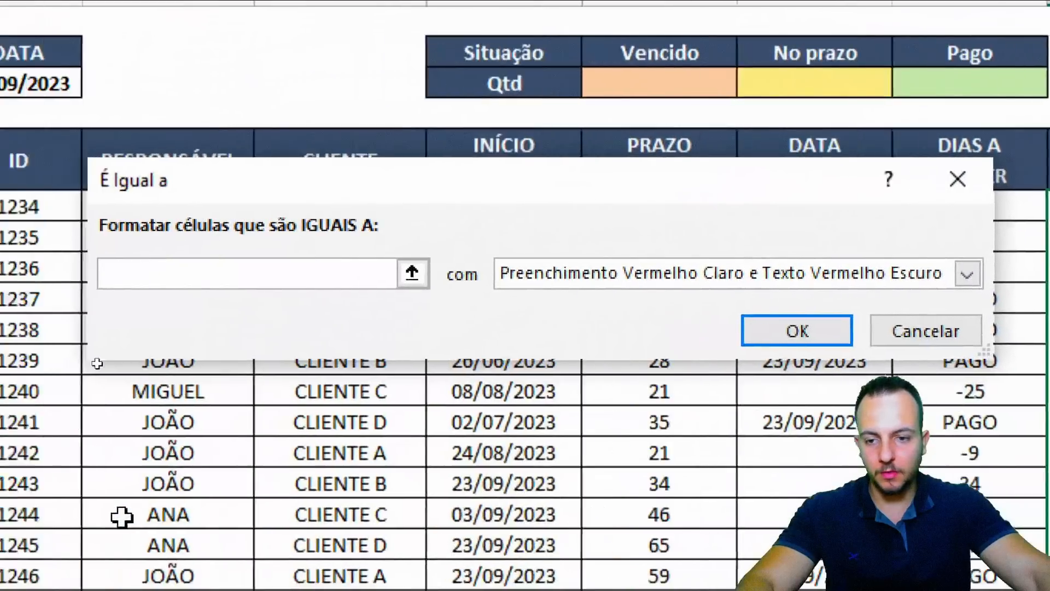
type("PAGO")
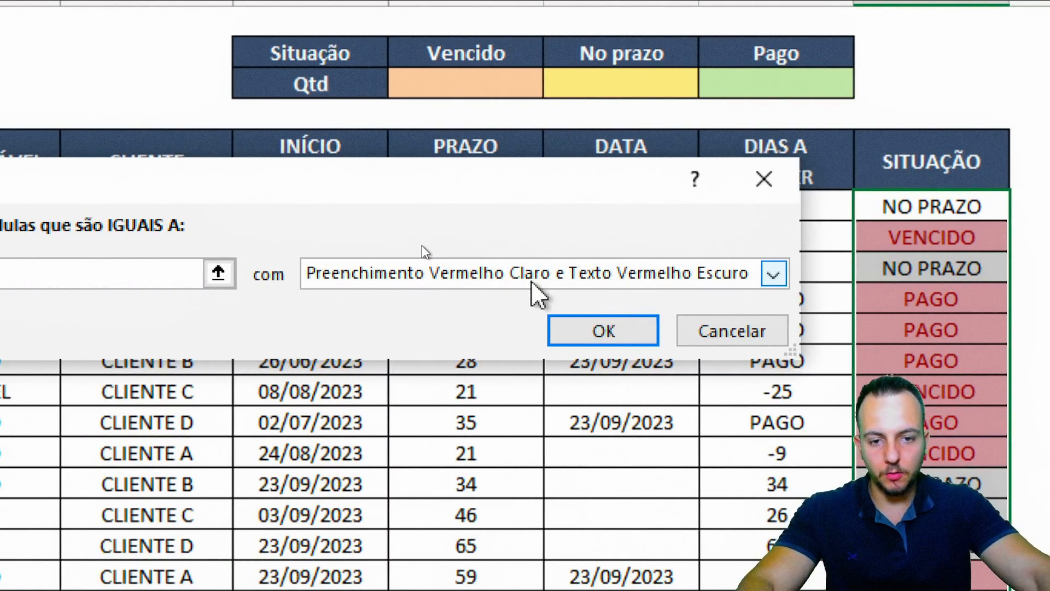
left_click(804, 276)
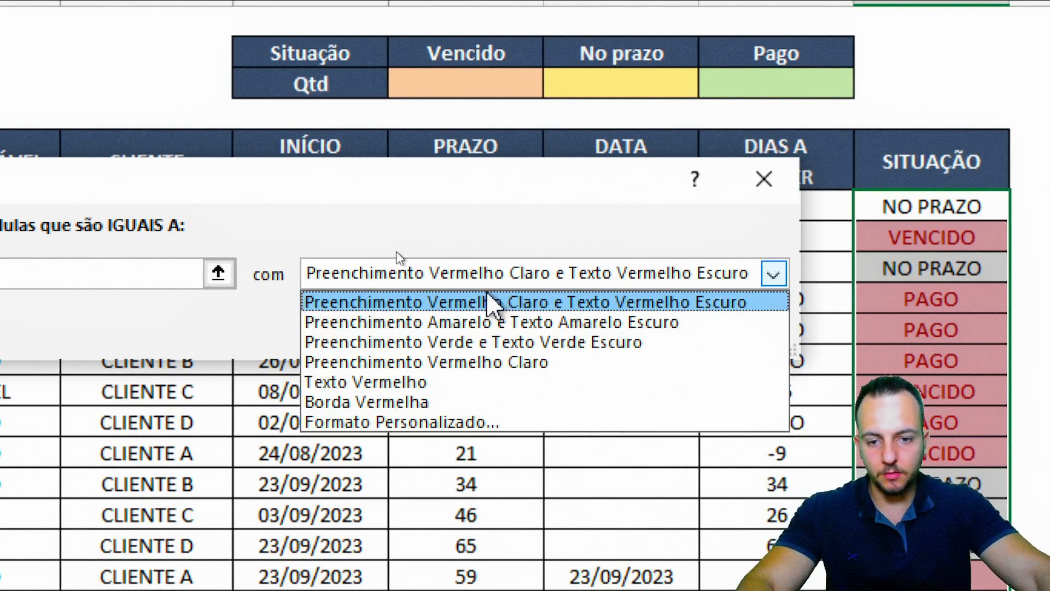
left_click(356, 343)
left_click(585, 332)
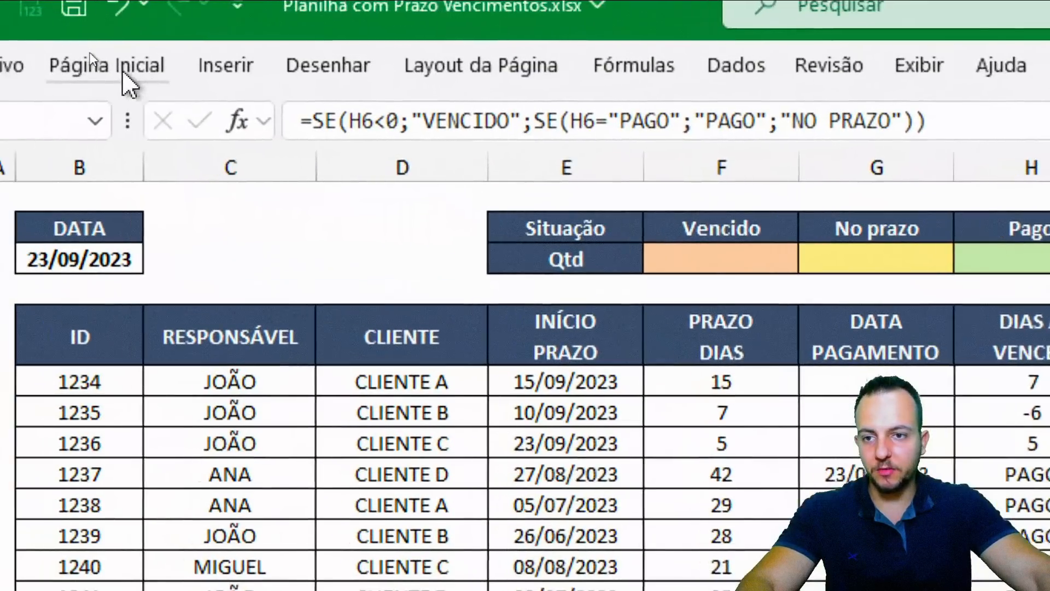
Add an É Igual a rule colouring NO PRAZO with yellow fill and dark yellow text
left_click(123, 72)
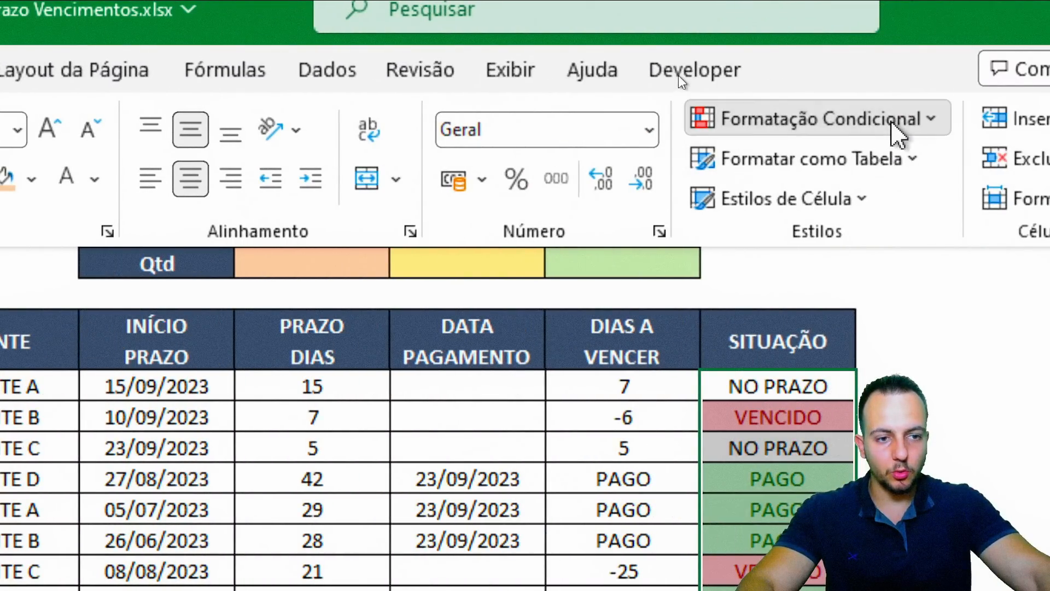
left_click(892, 124)
mouse_move(898, 180)
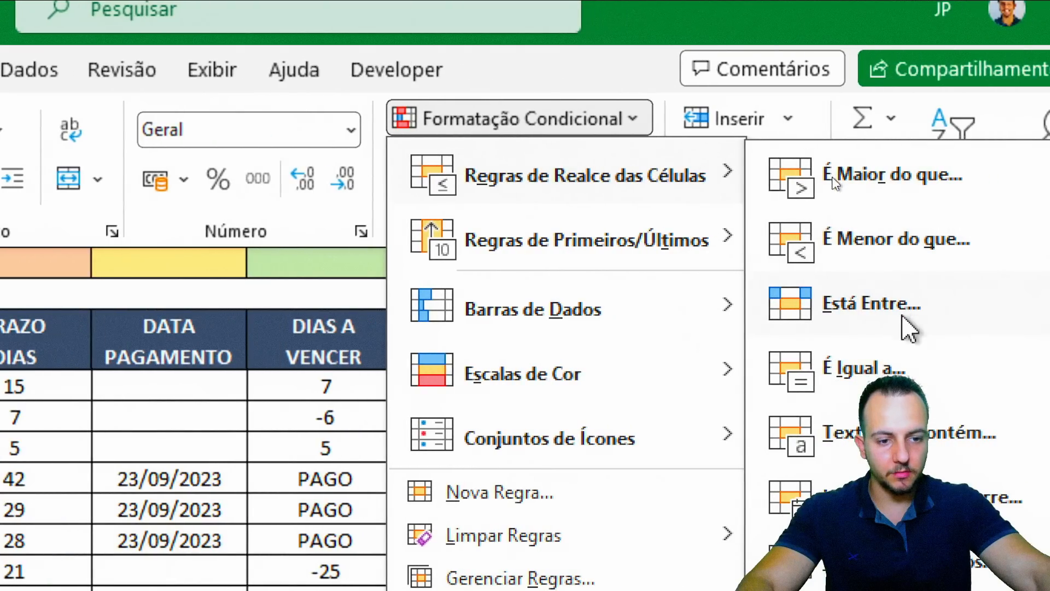
left_click(869, 367)
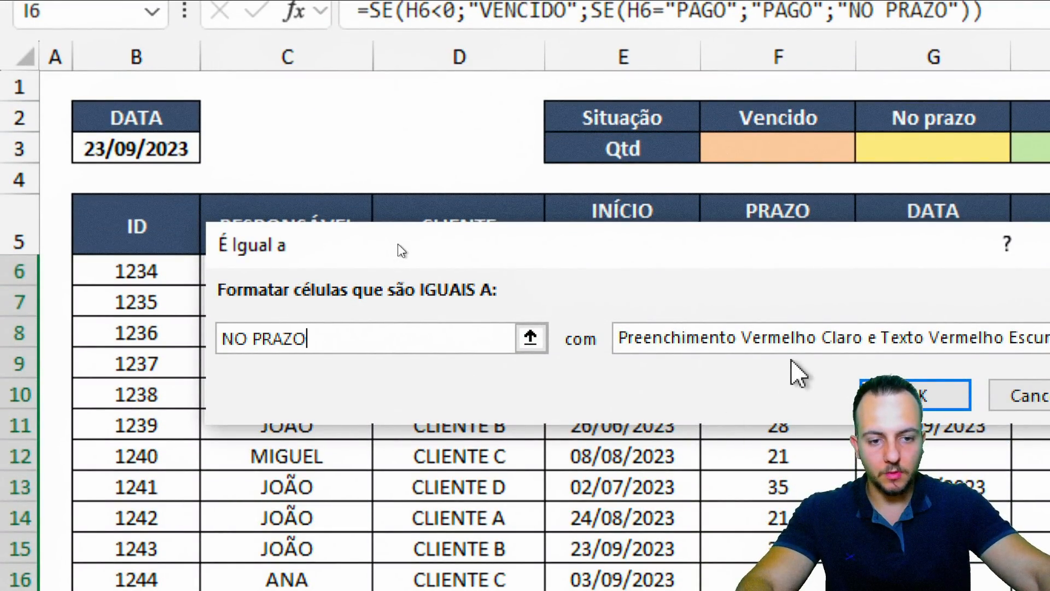
left_click(792, 340)
left_click(766, 385)
key("Return")
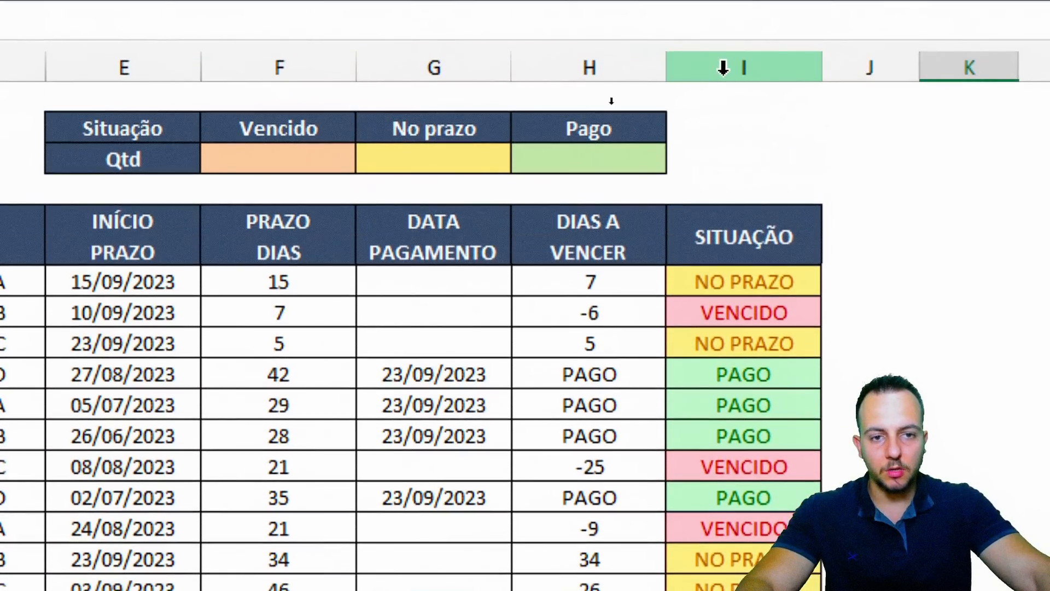
left_click_drag(724, 67, 178, 74)
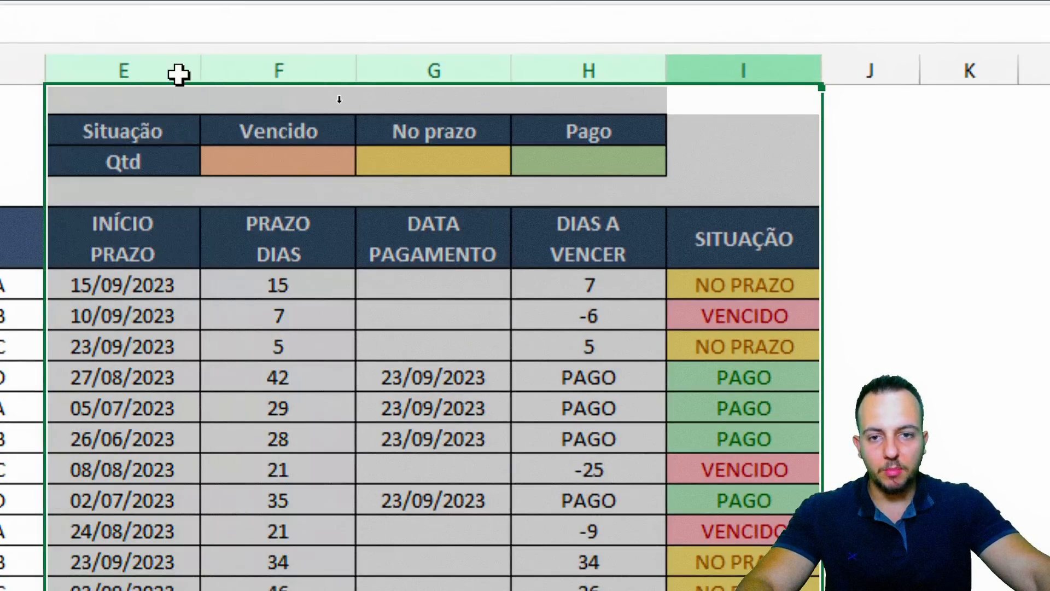
left_click(419, 188)
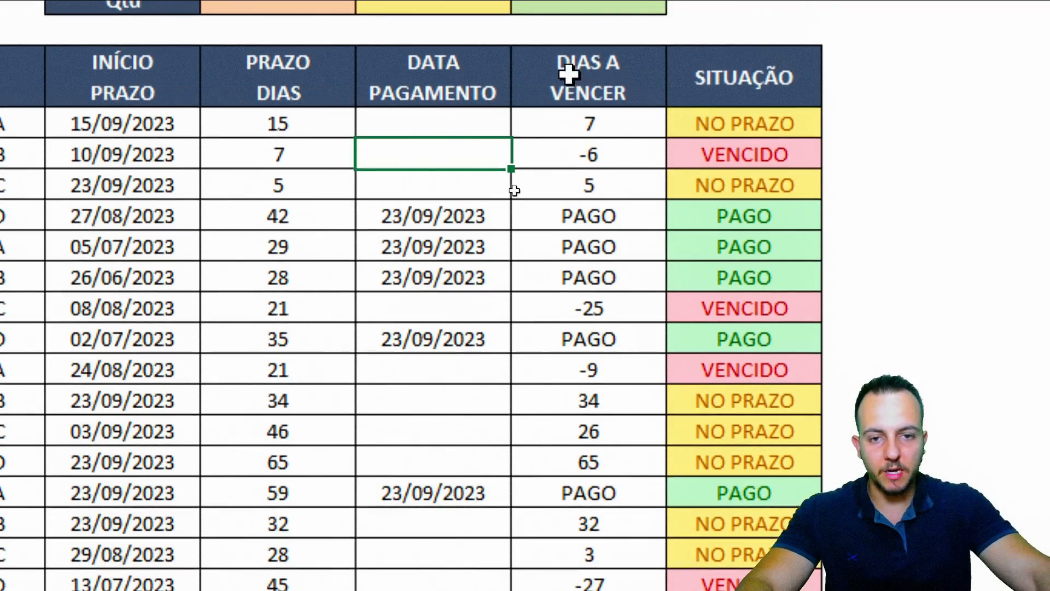
left_click_drag(460, 281, 450, 354)
left_click_drag(450, 193, 438, 581)
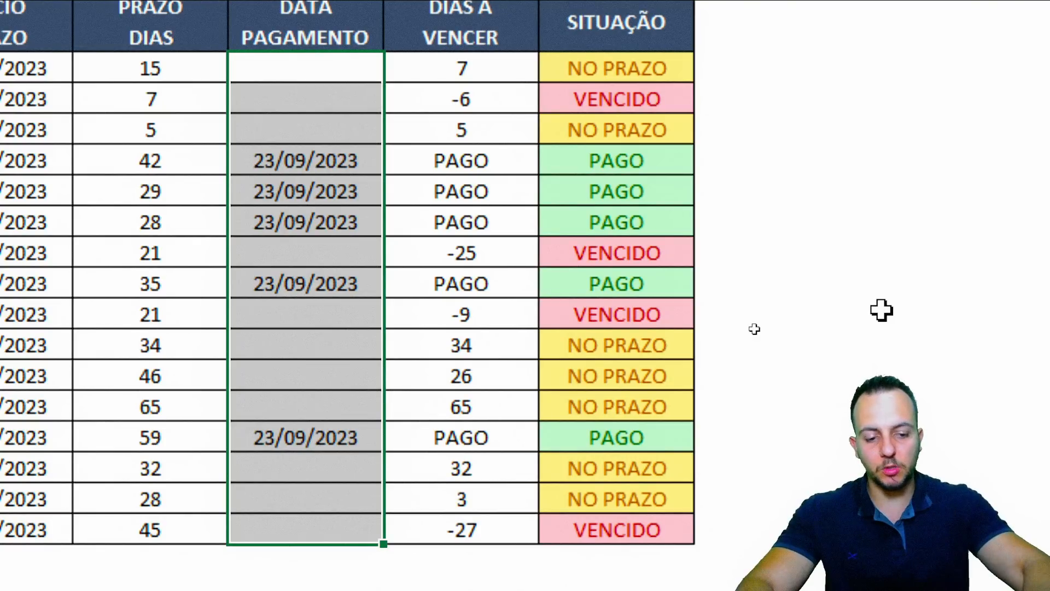
key("Delete")
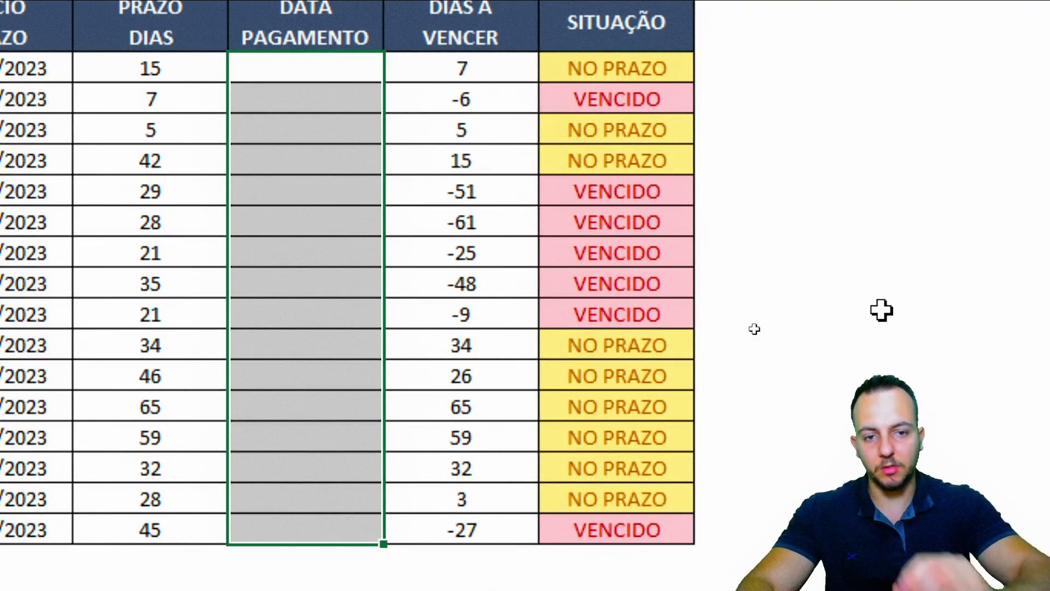
key("ctrl+z")
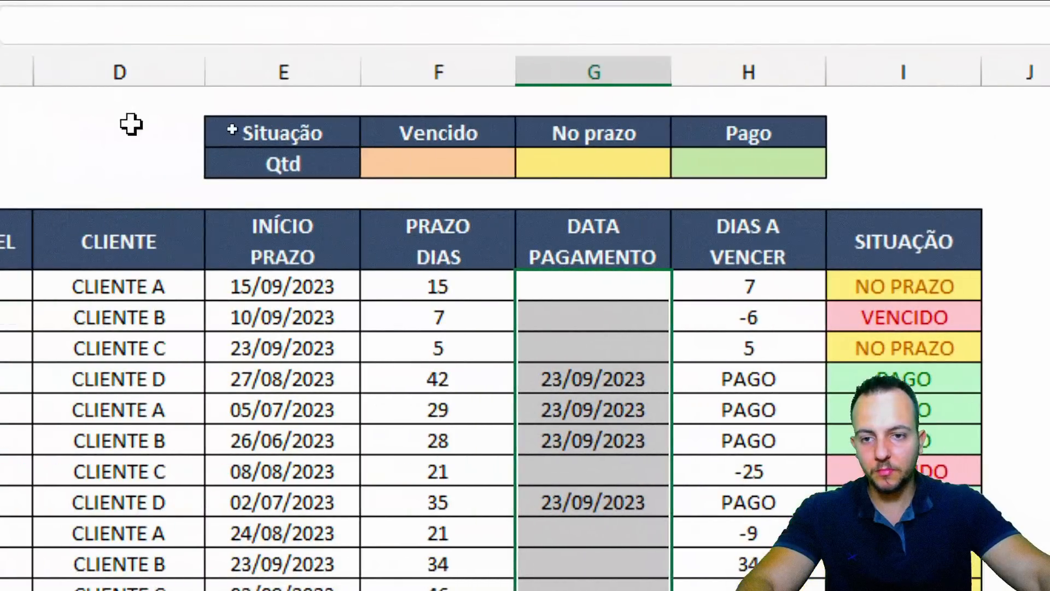
left_click(415, 155)
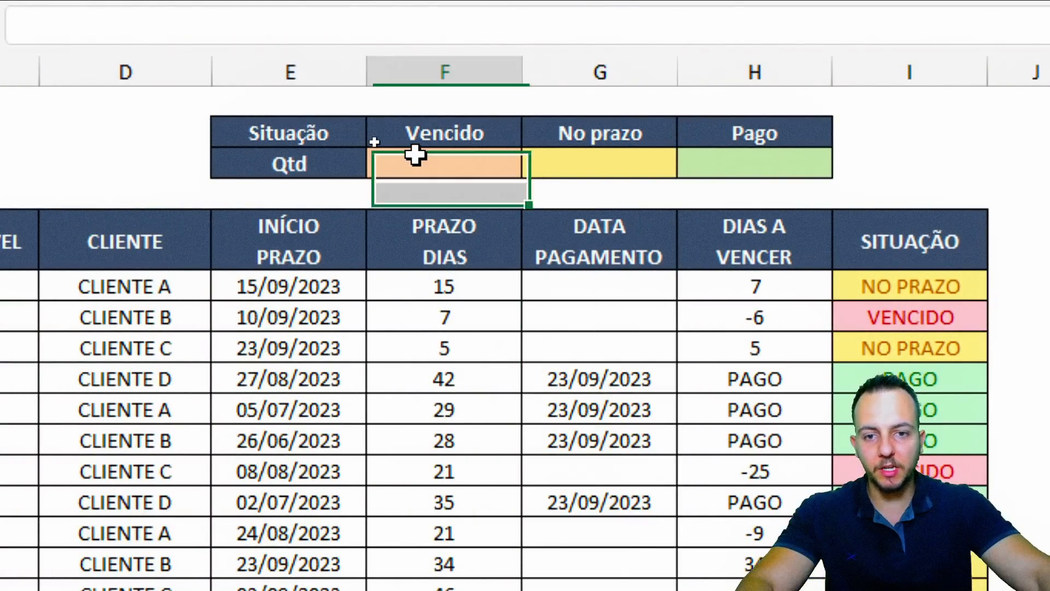
Enter =CONT.SE(I:I;F2) in F3 to count the Vencido statuses
left_click(487, 68)
left_click(647, 67)
left_click(736, 70)
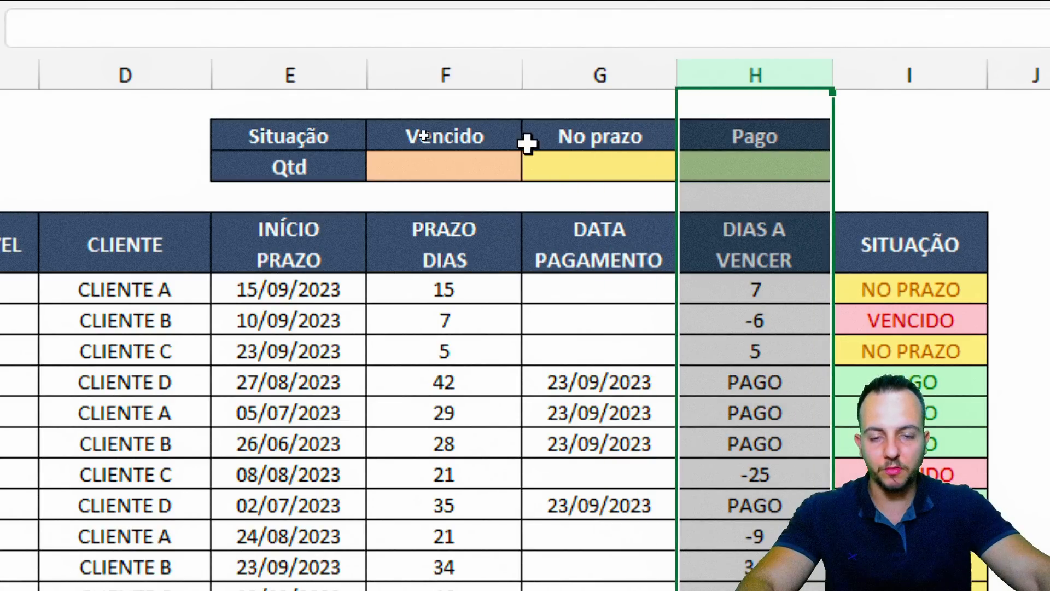
left_click(426, 177)
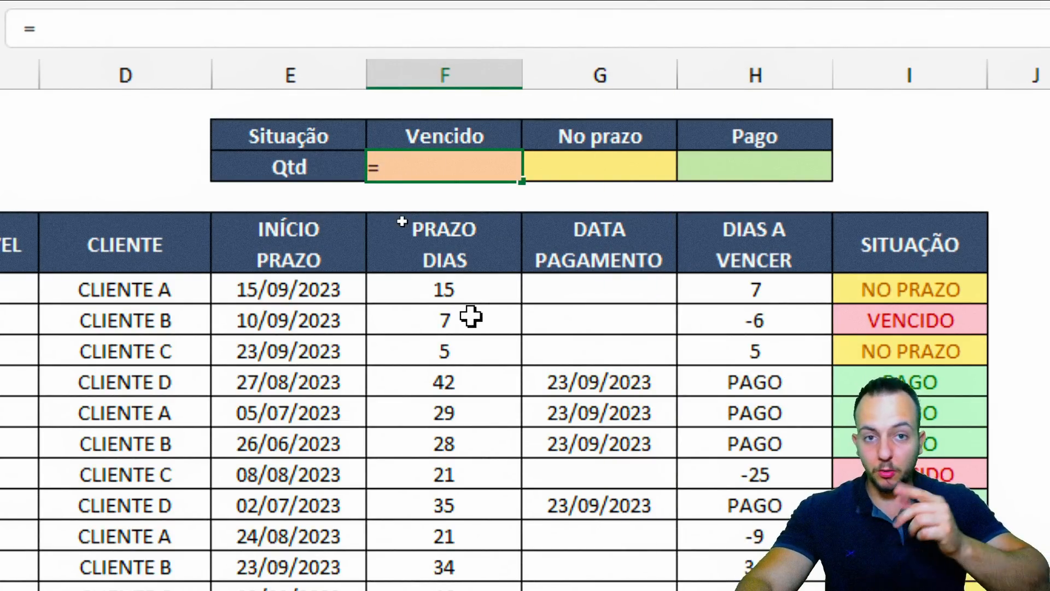
type("=CONT")
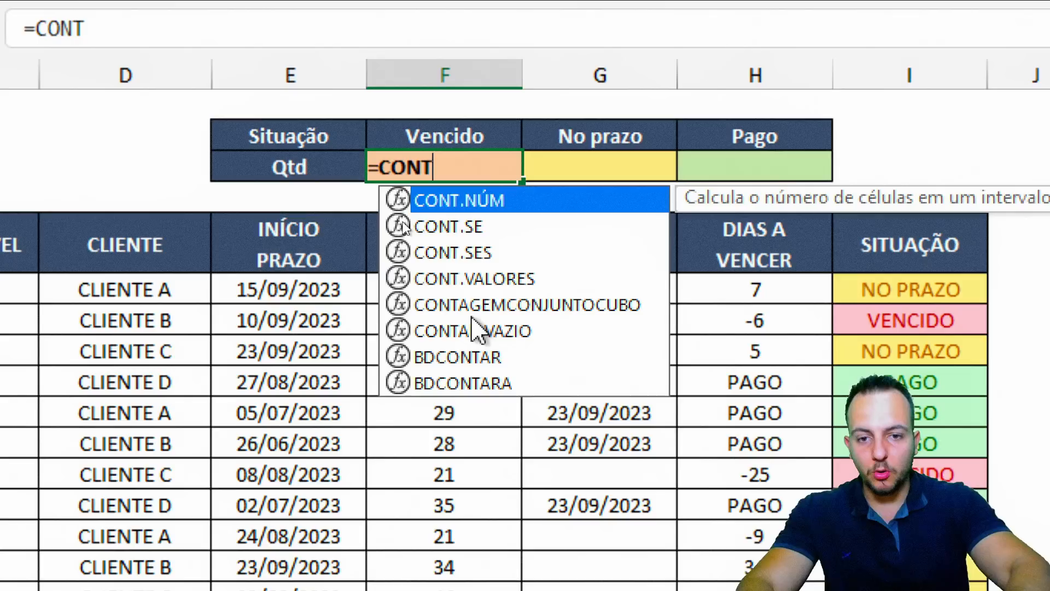
type(".SE")
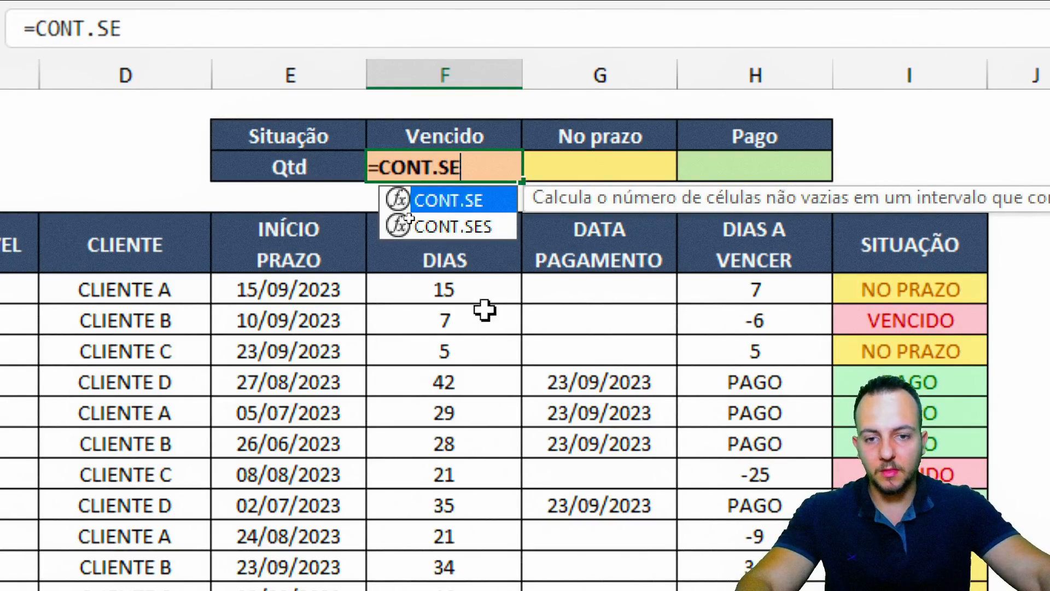
double_click(448, 199)
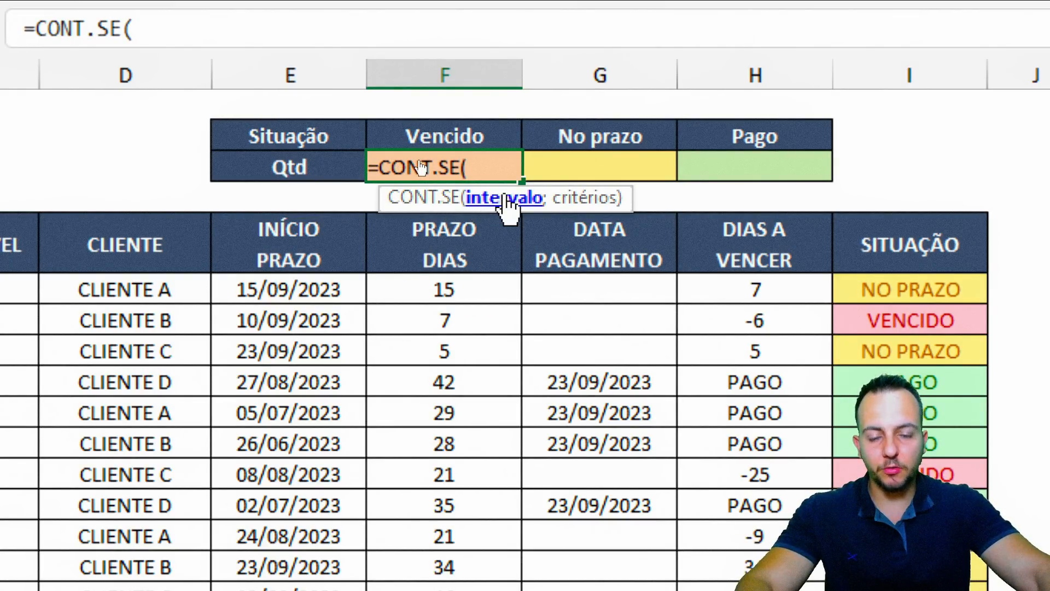
left_click(929, 75)
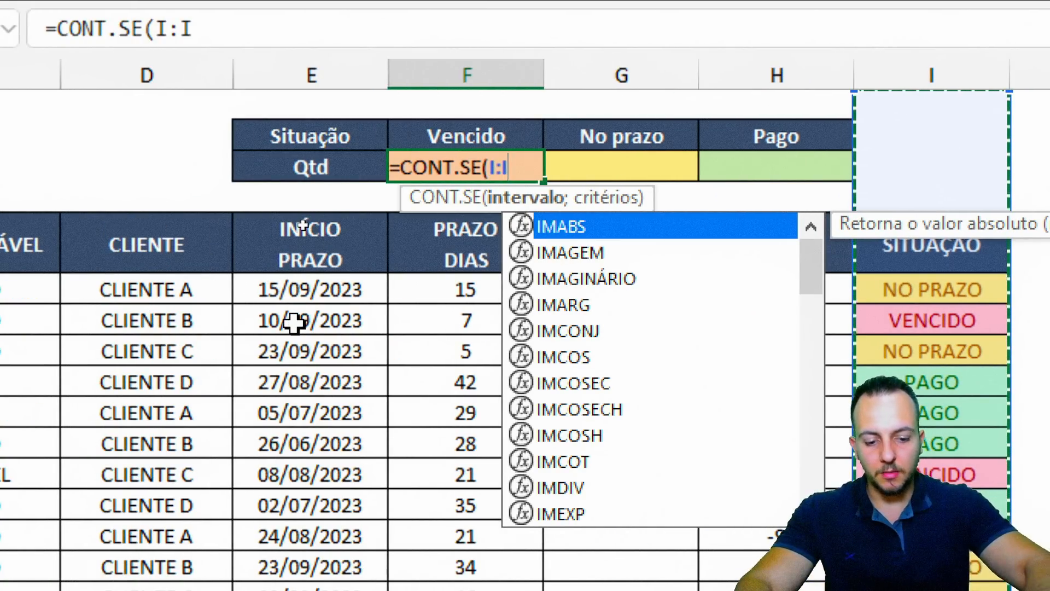
type(";")
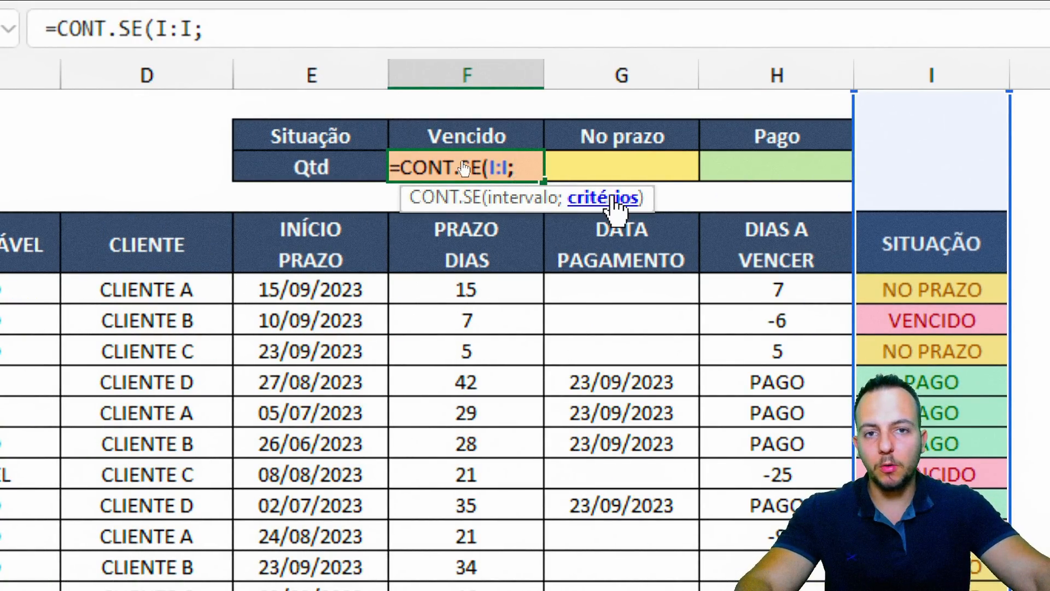
left_click(481, 134)
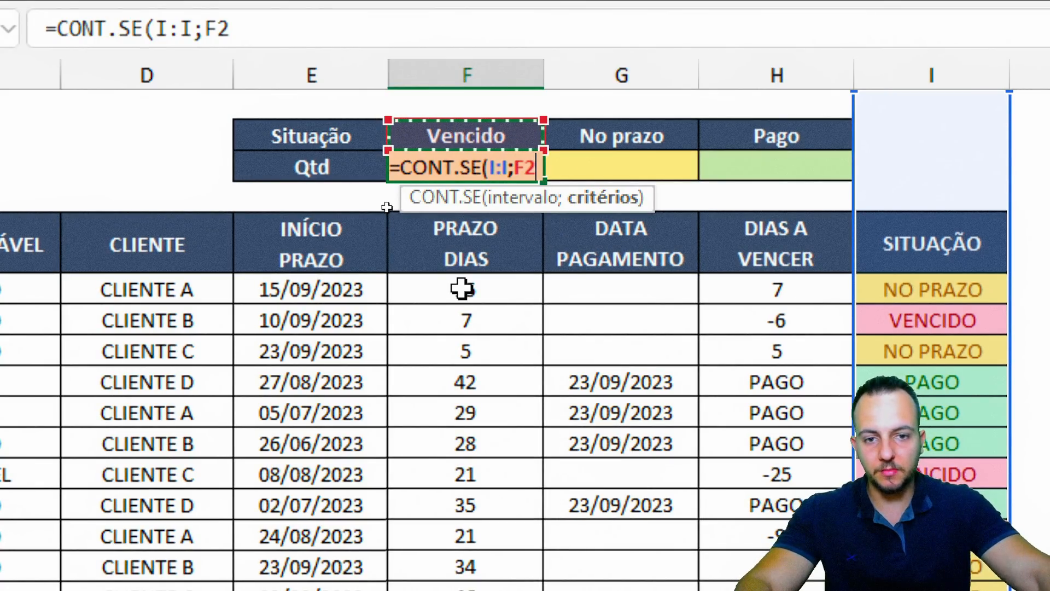
key("Return")
Copy the CONT.SE formula text from F3
left_click(496, 171)
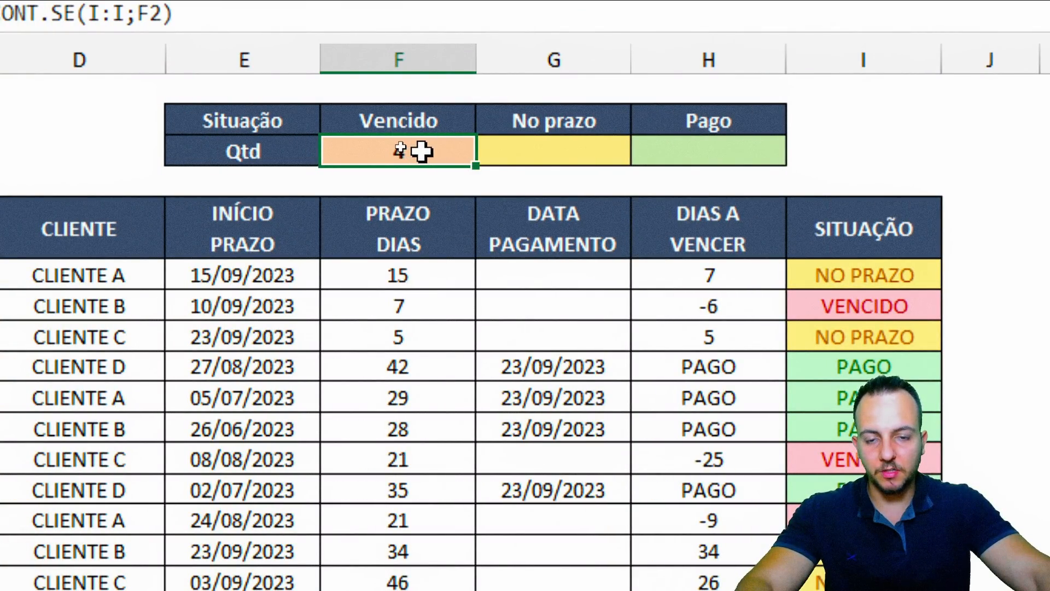
double_click(421, 151)
left_click_drag(351, 146, 201, 151)
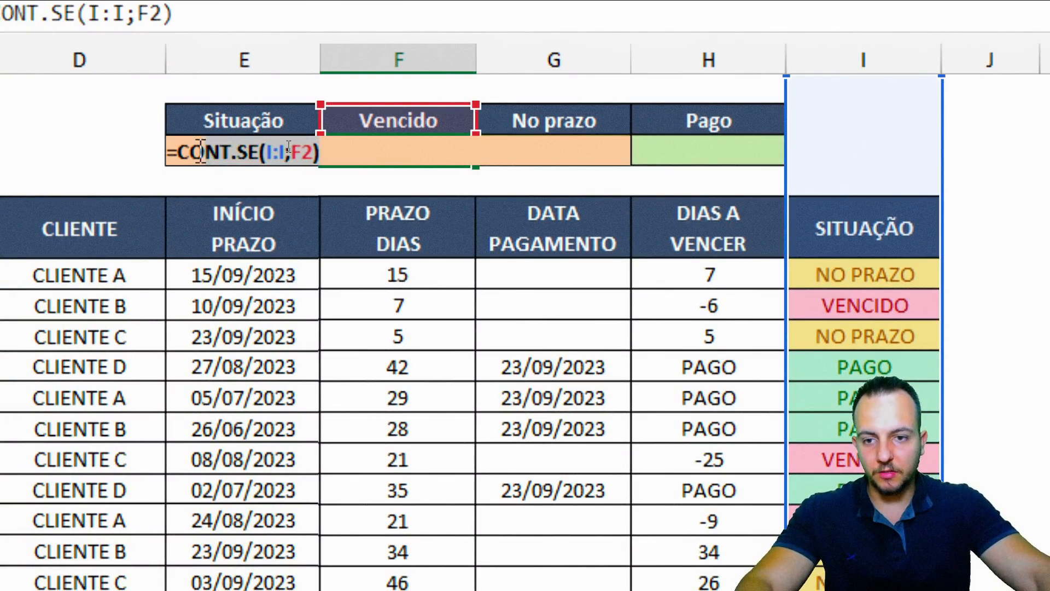
key("ctrl+Return")
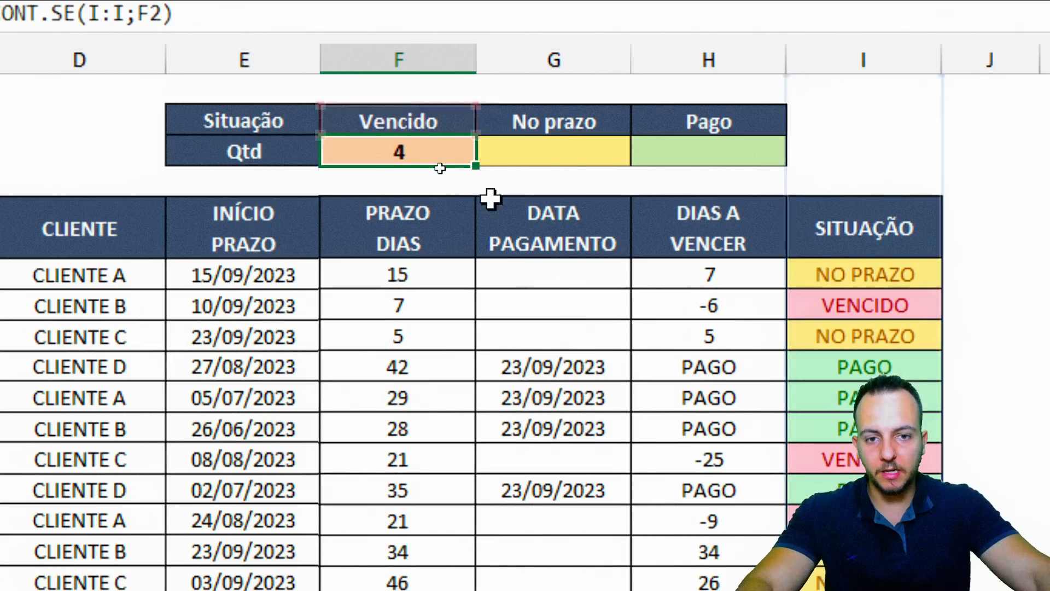
Paste the formula into G3 and H3 with criteria G2 and H2, giving 7 No prazo and 5 Pago
left_click(562, 143)
double_click(583, 147)
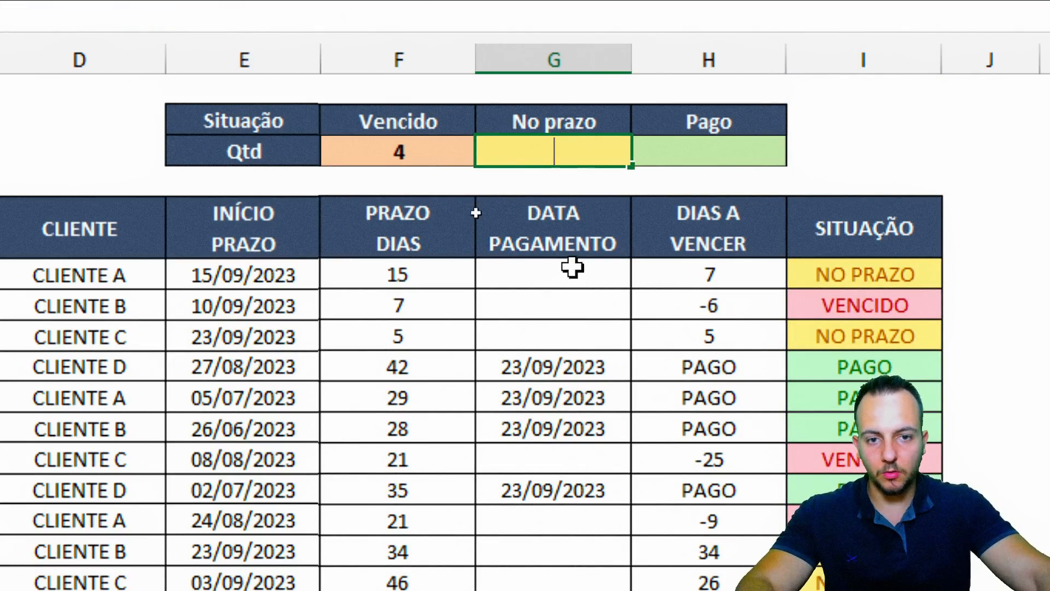
key("ctrl+v")
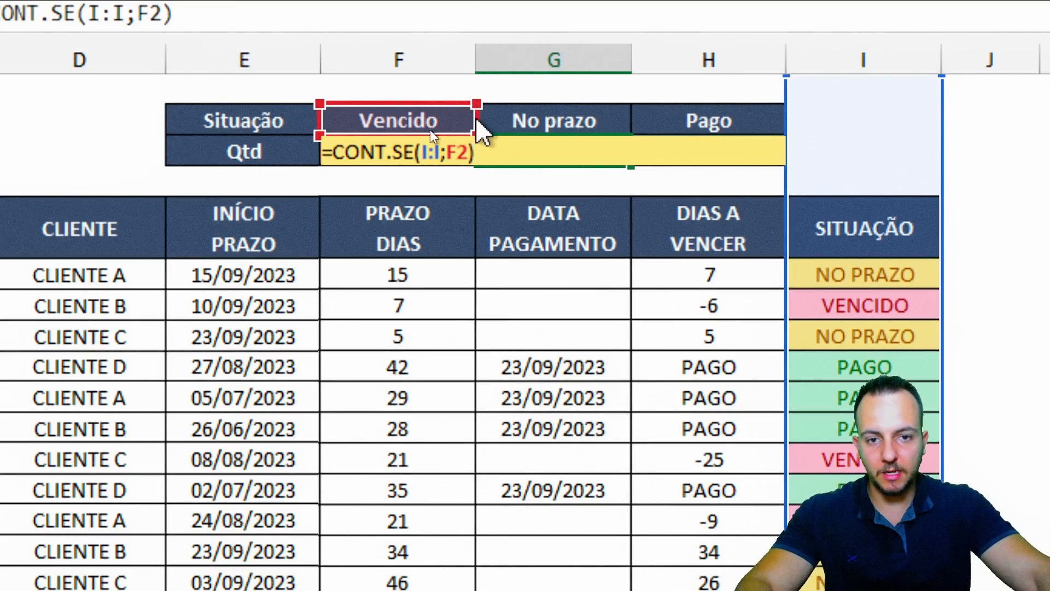
left_click_drag(465, 117, 503, 134)
key("Return")
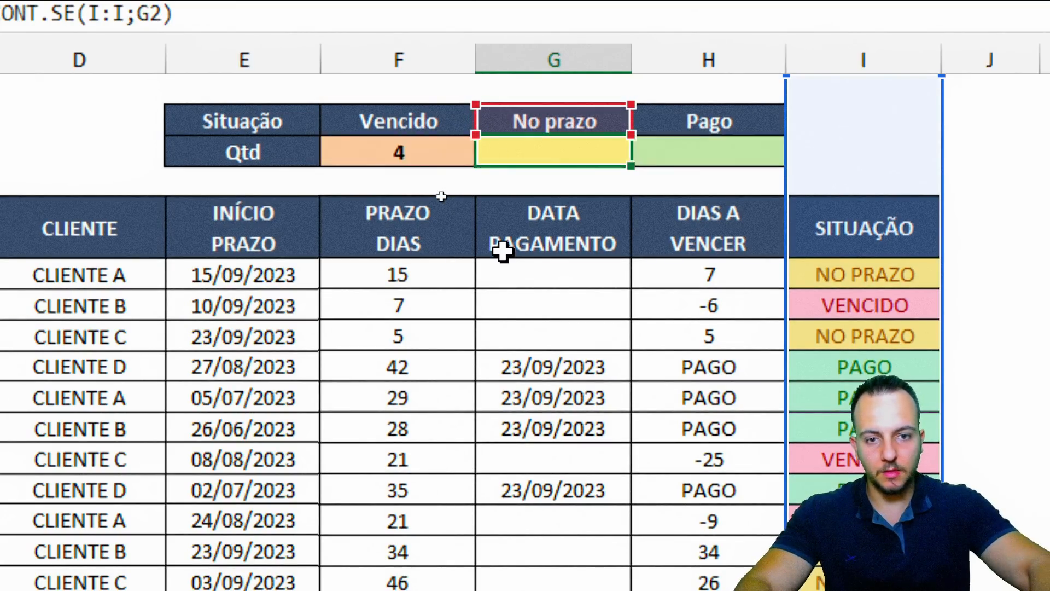
double_click(738, 154)
key("ctrl+v")
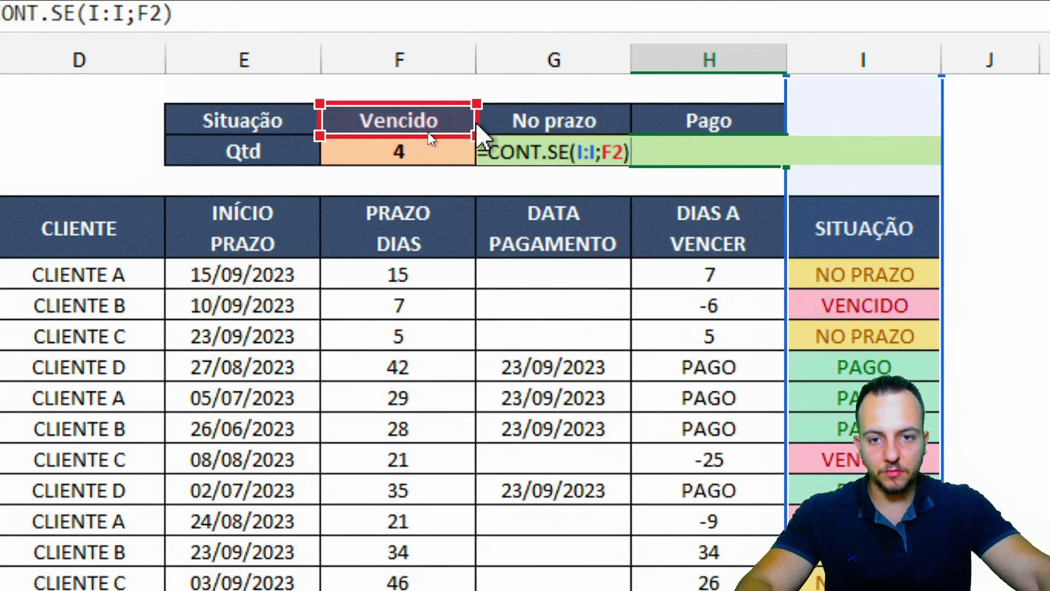
left_click_drag(477, 128, 676, 124)
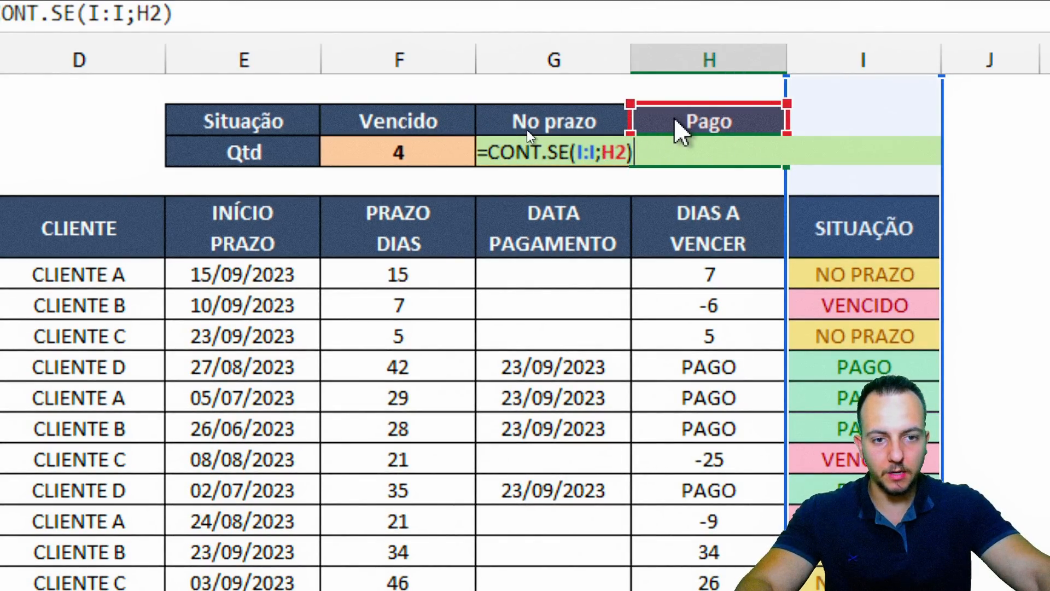
key("Return")
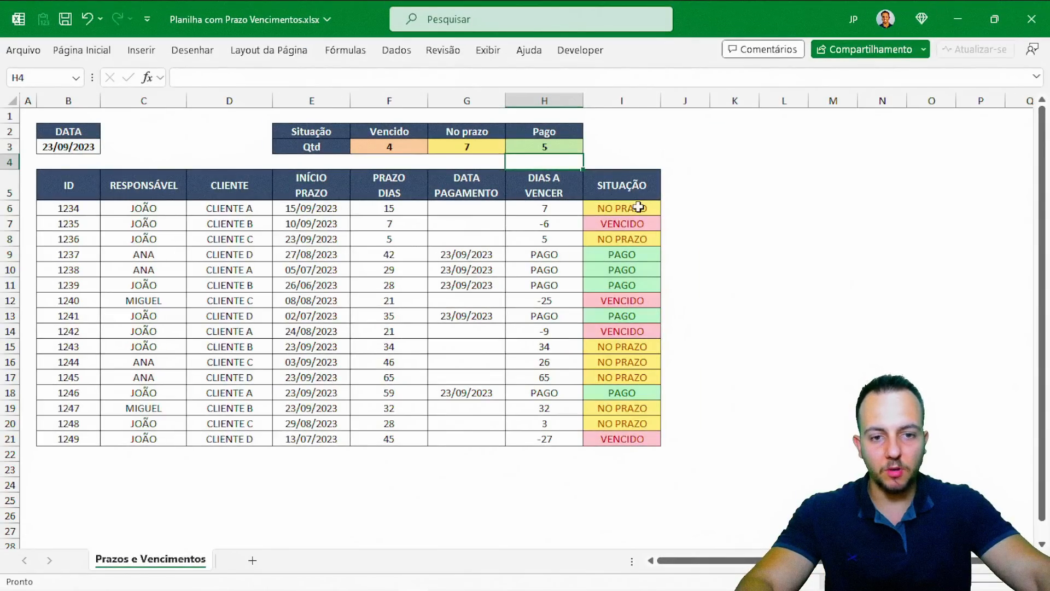
left_click(800, 273)
scroll(490, 328, "down", 3)
scroll(487, 342, "up", 3)
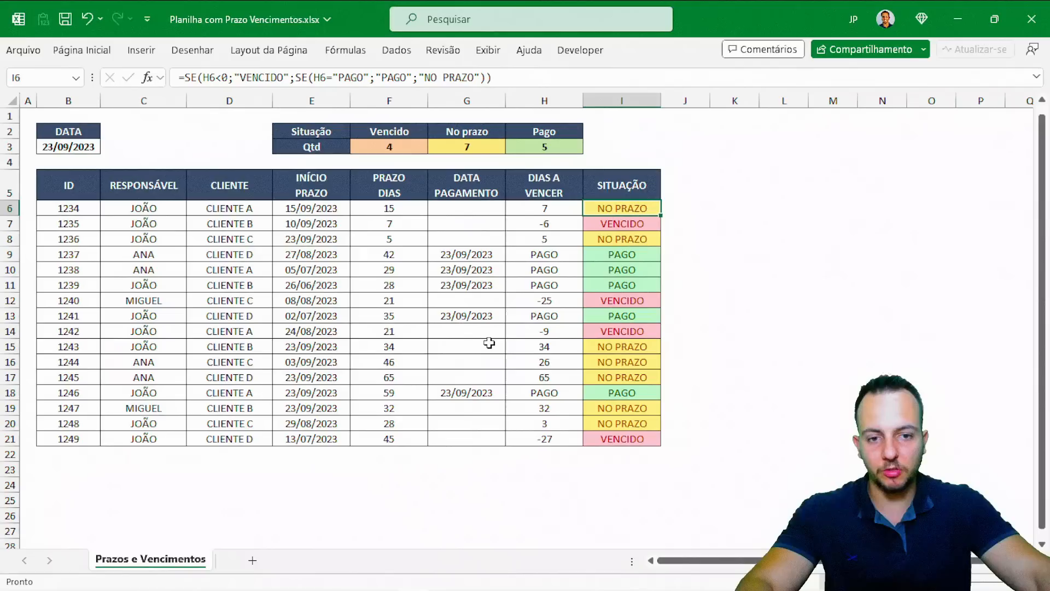
left_click(360, 316)
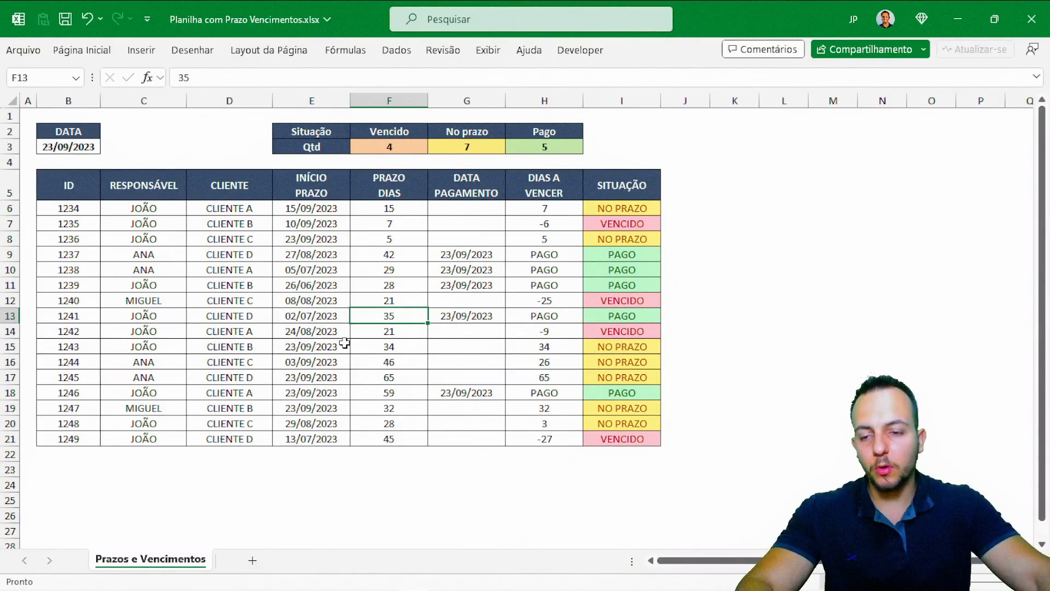
left_click(88, 191)
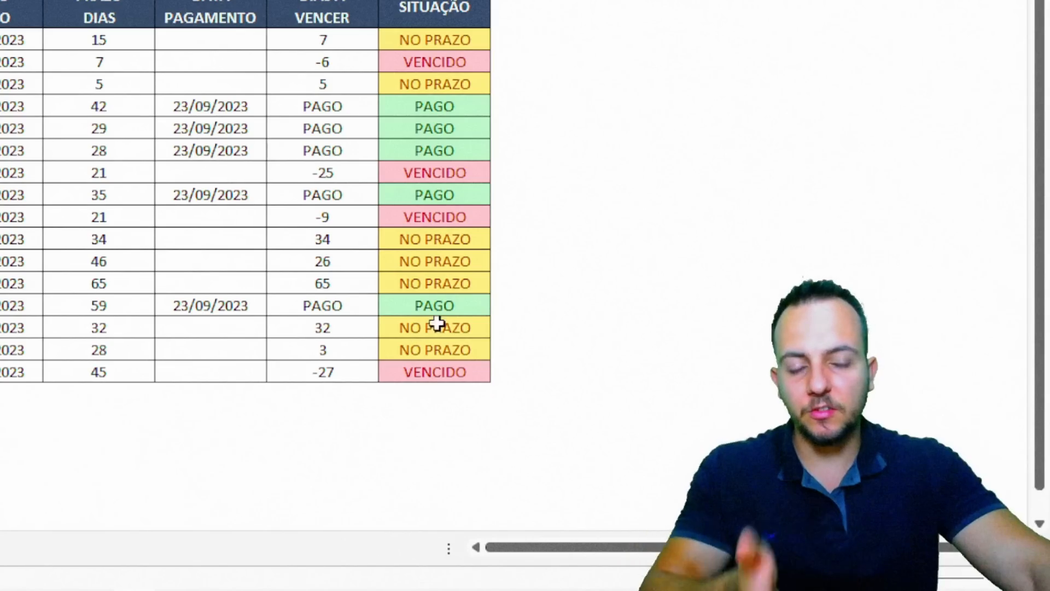
left_click(715, 255)
left_click(761, 420)
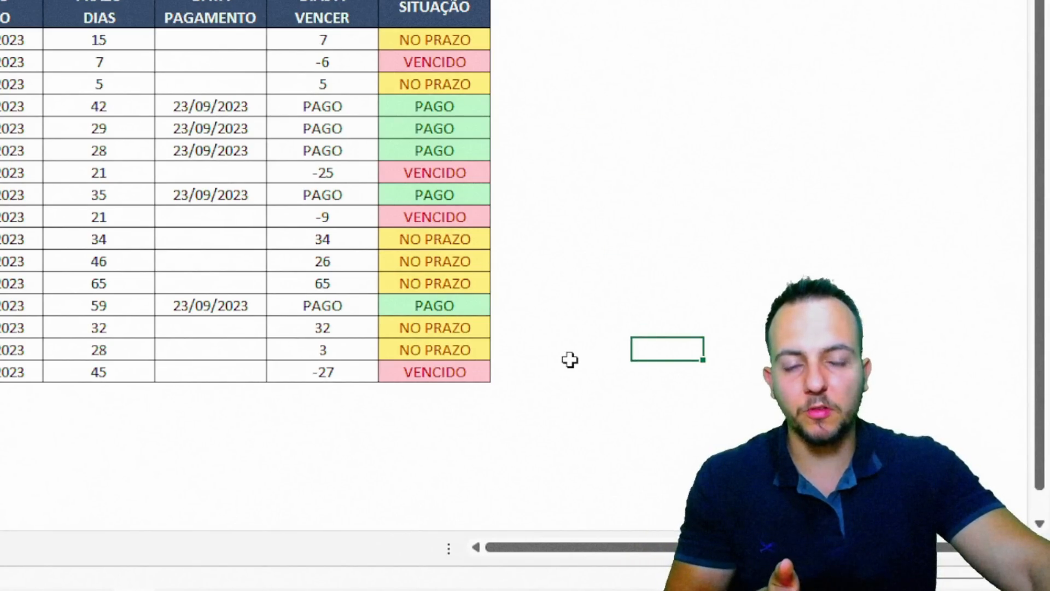